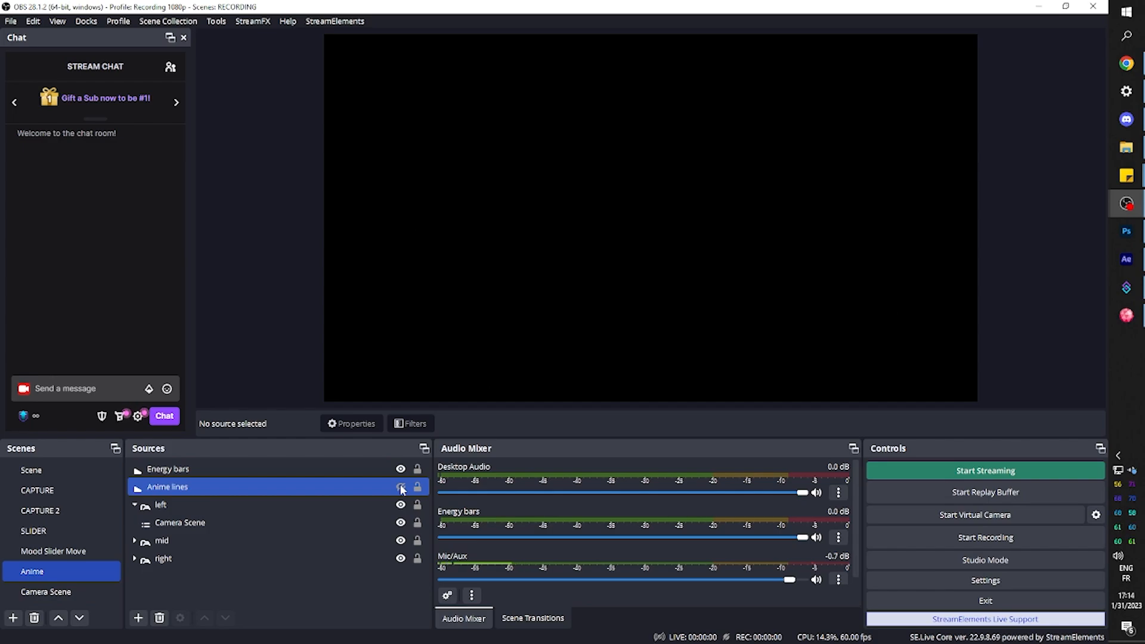
left_click(60, 471)
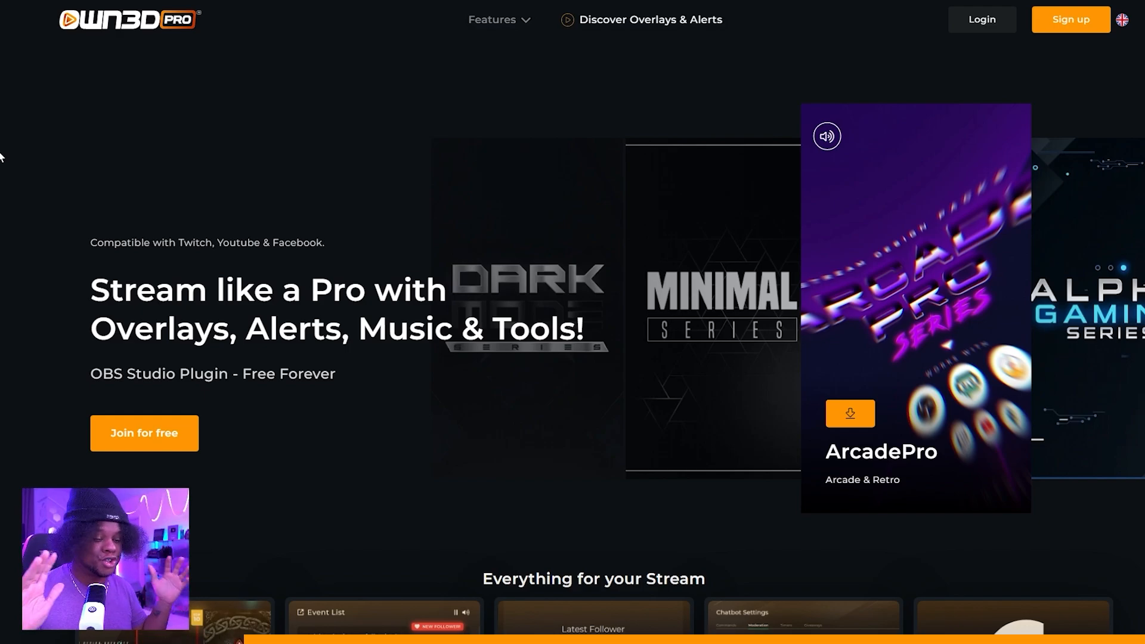
Step: Look through the OWN3D Pro home page, including its overlay collection, overlay installer, Twitch chatbot and platform compatibility sections
scroll(1, 157, "down", 10)
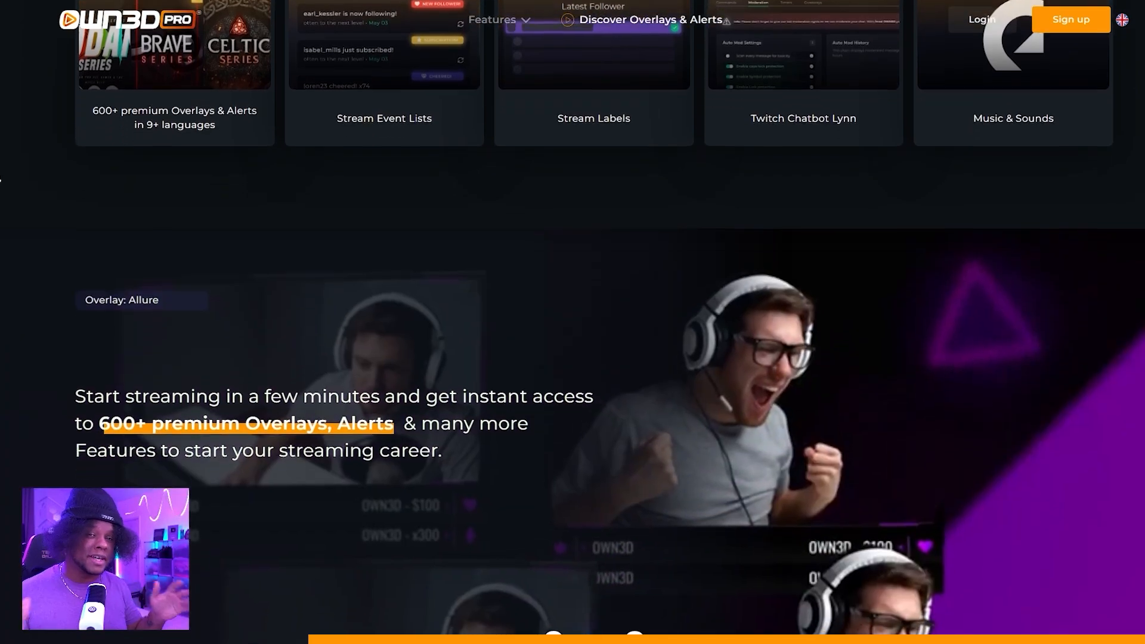
scroll(1, 179, "down", 3)
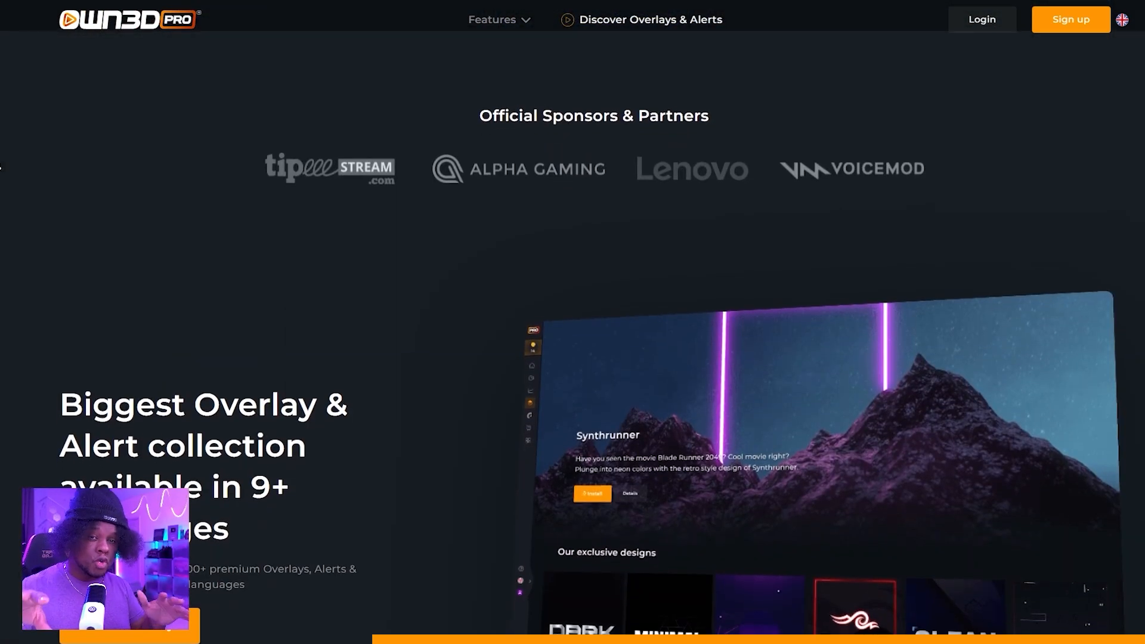
scroll(1, 167, "down", 2)
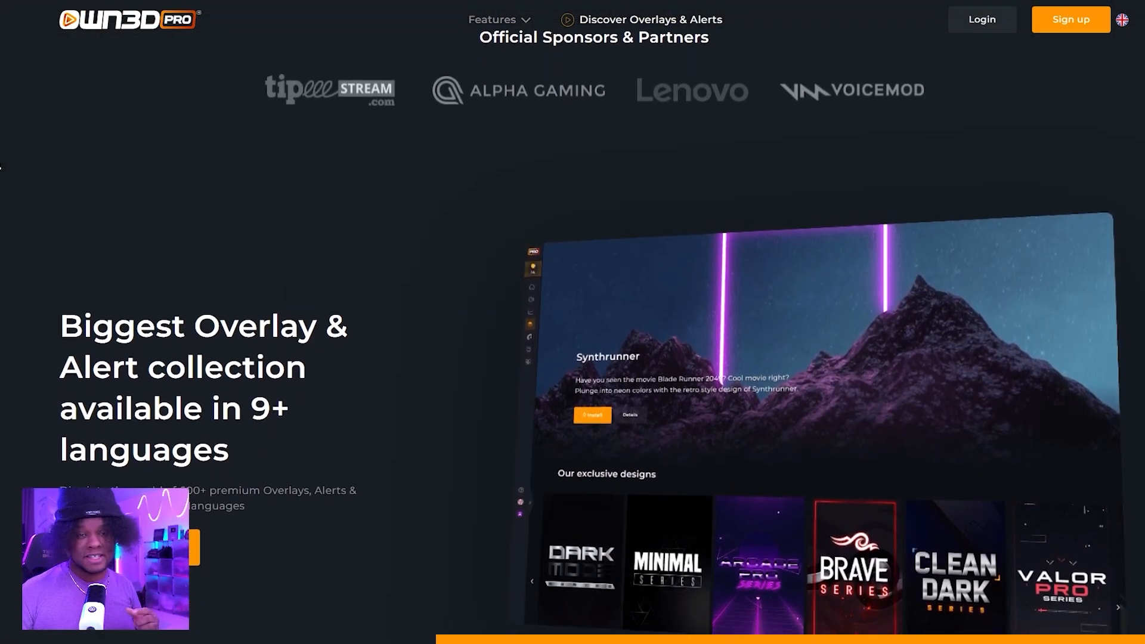
scroll(0, 167, "down", 2)
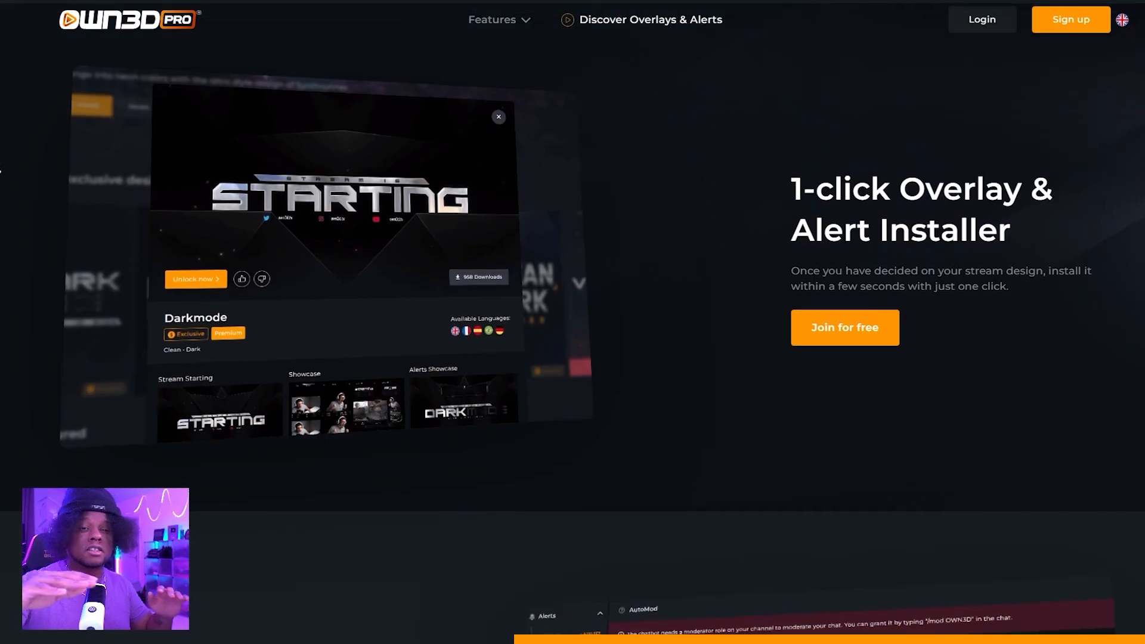
scroll(1, 168, "down", 2)
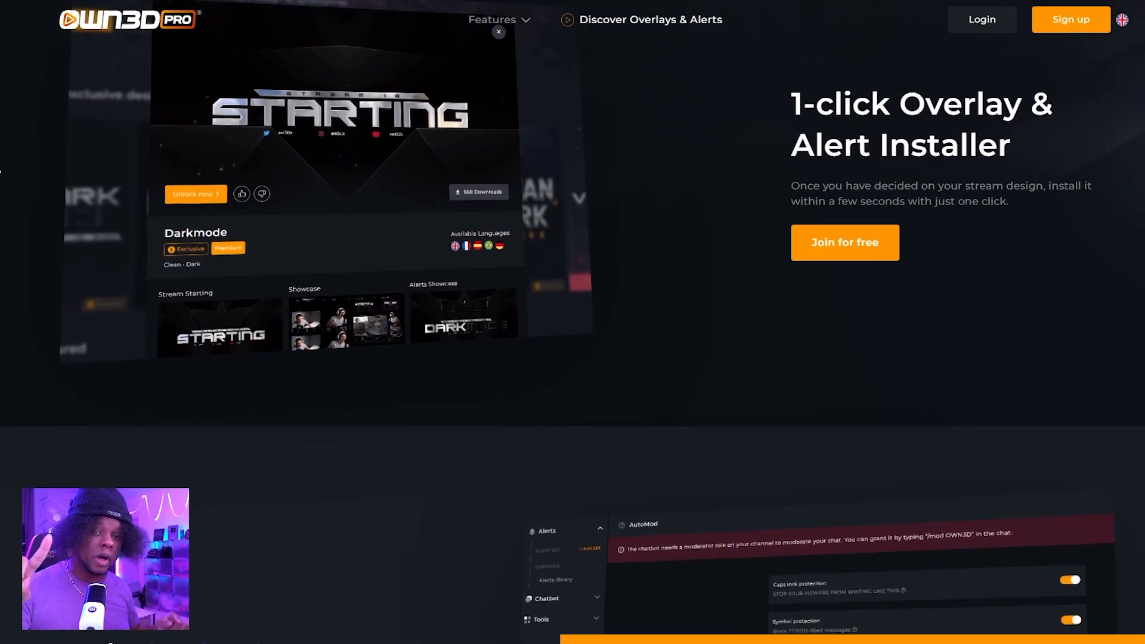
scroll(0, 170, "down", 5)
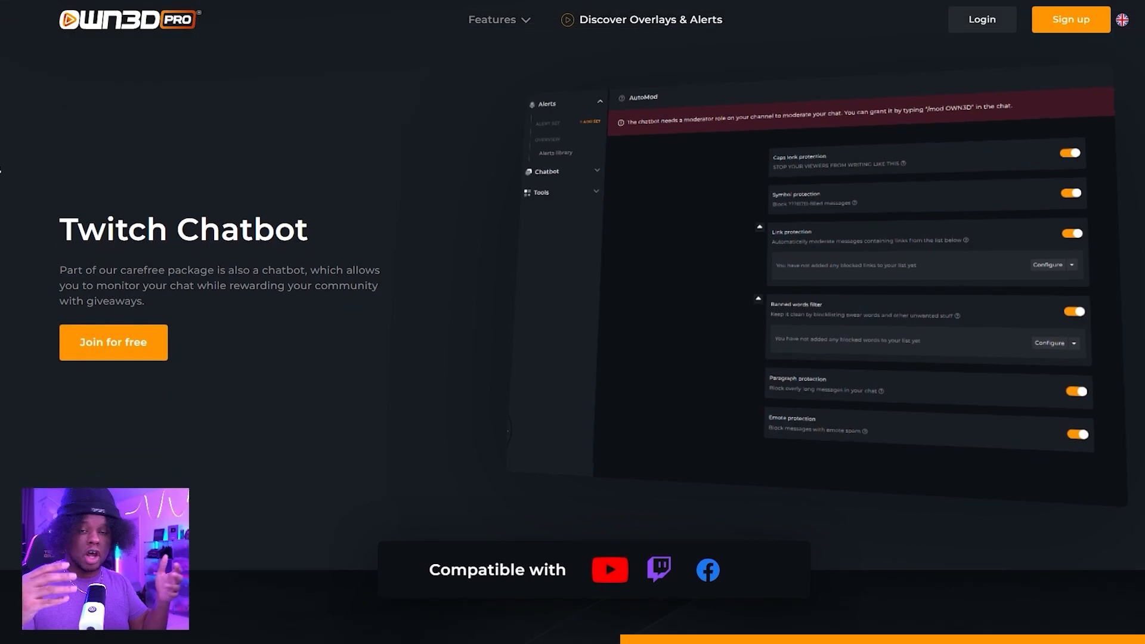
scroll(1, 171, "down", 2)
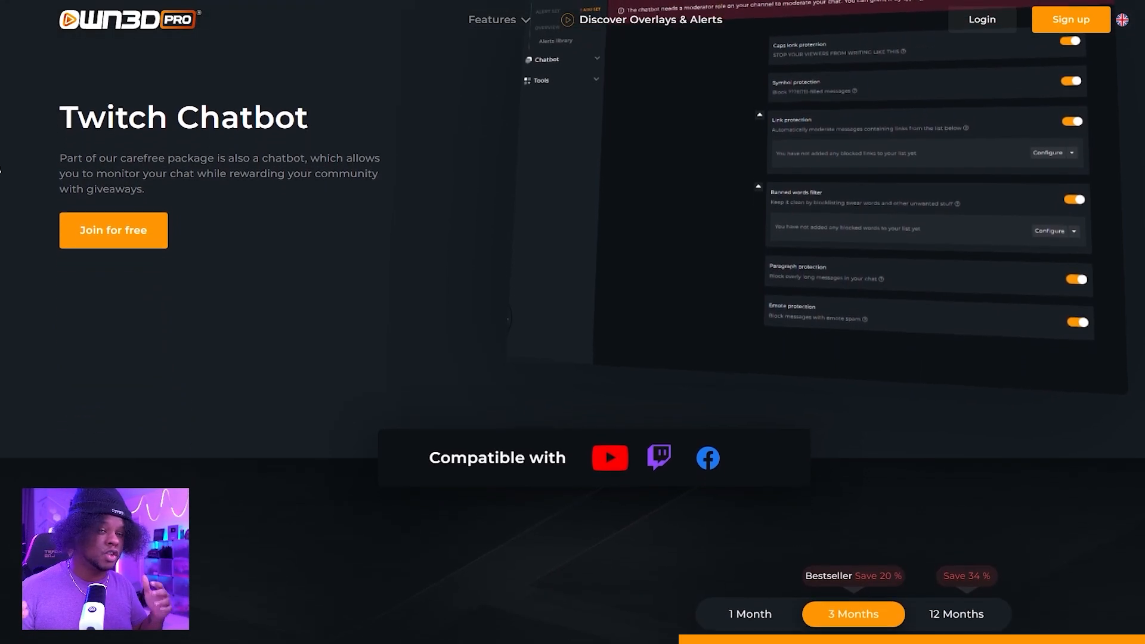
scroll(1, 171, "down", 2)
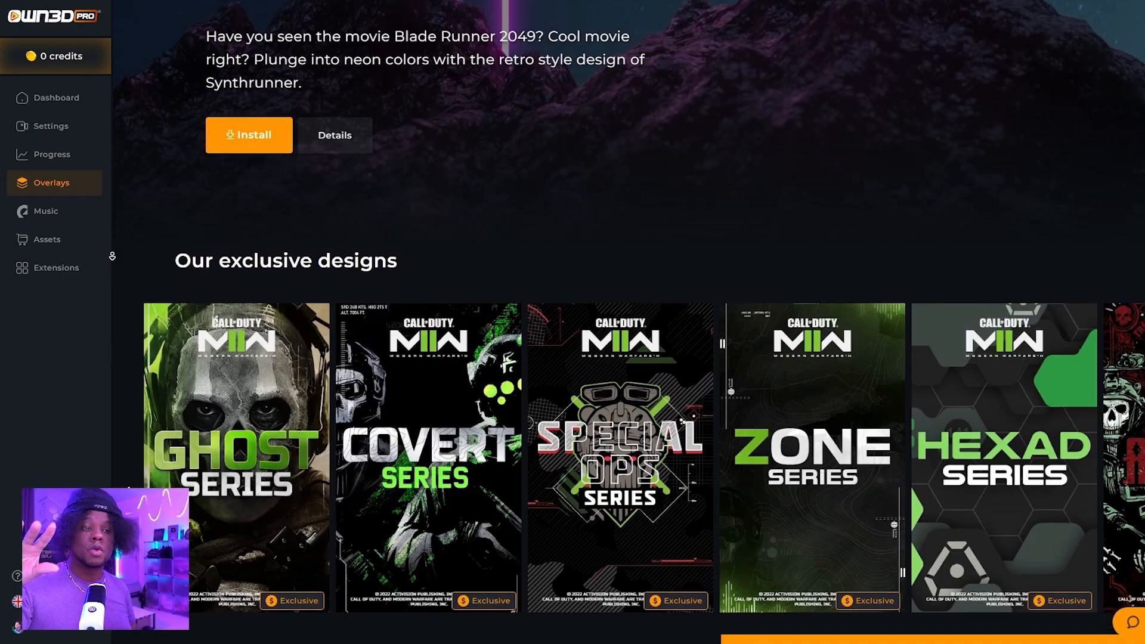
Step: Browse the exclusive overlay designs in the OWN3D Pro dashboard and open the Progress page
scroll(113, 256, "down", 2)
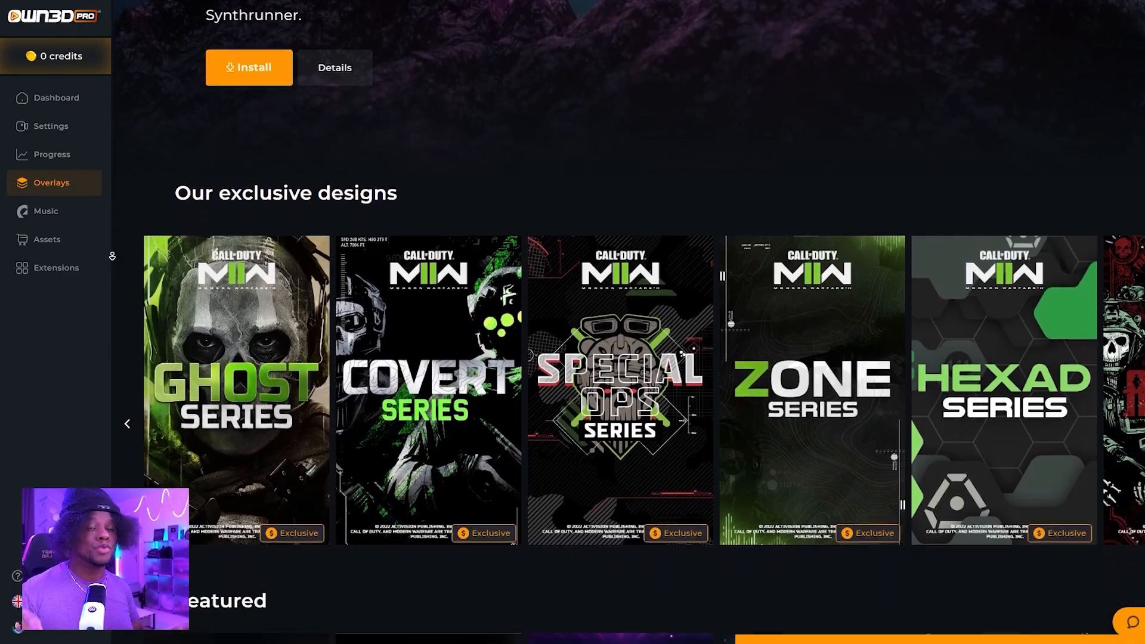
scroll(113, 256, "down", 5)
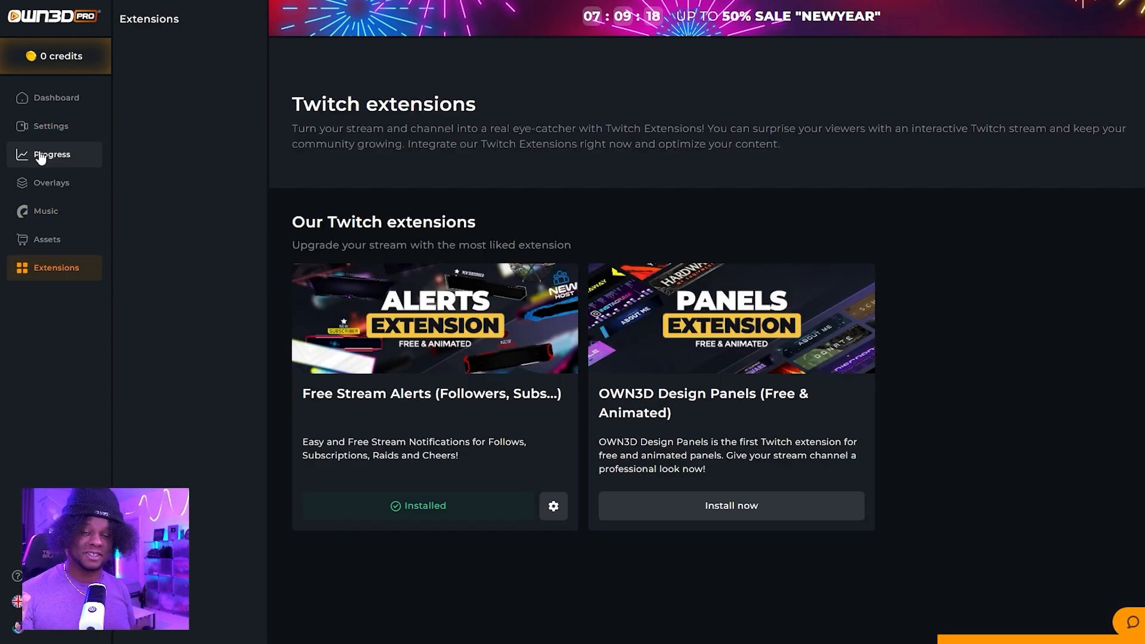
left_click(41, 156)
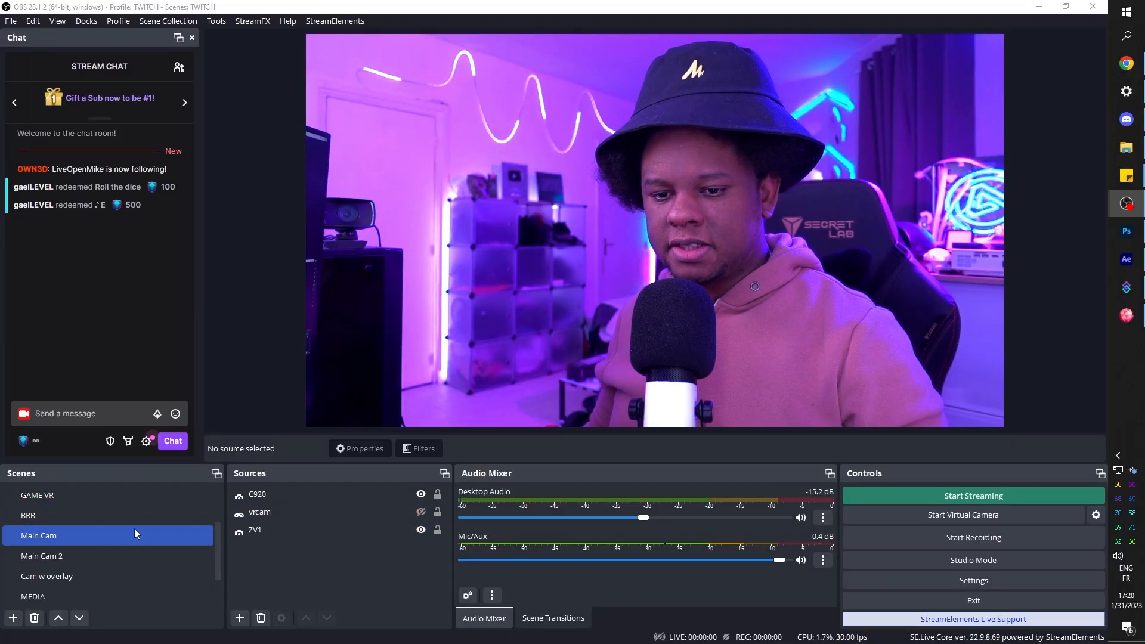
Step: Enlarge the lower docks to show more scenes and select the ZV1 and C920 camera sources in the Main Cam scene
scroll(134, 528, "up", 1)
left_click_drag(197, 460, 197, 373)
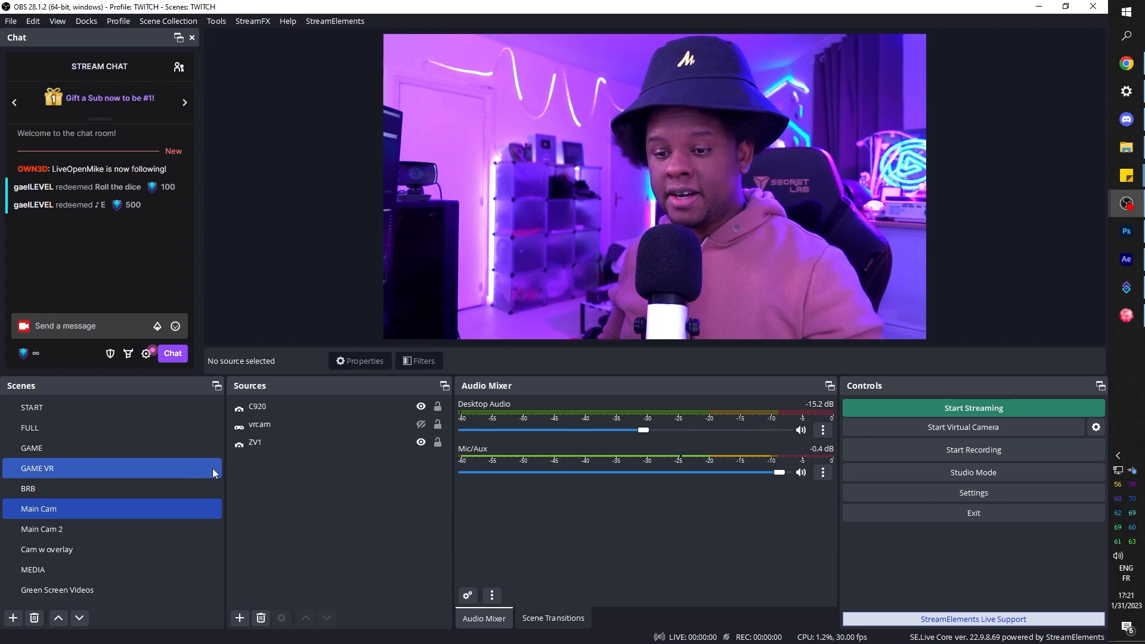
left_click(275, 442)
left_click(291, 429, "ctrl")
left_click(370, 426, "ctrl")
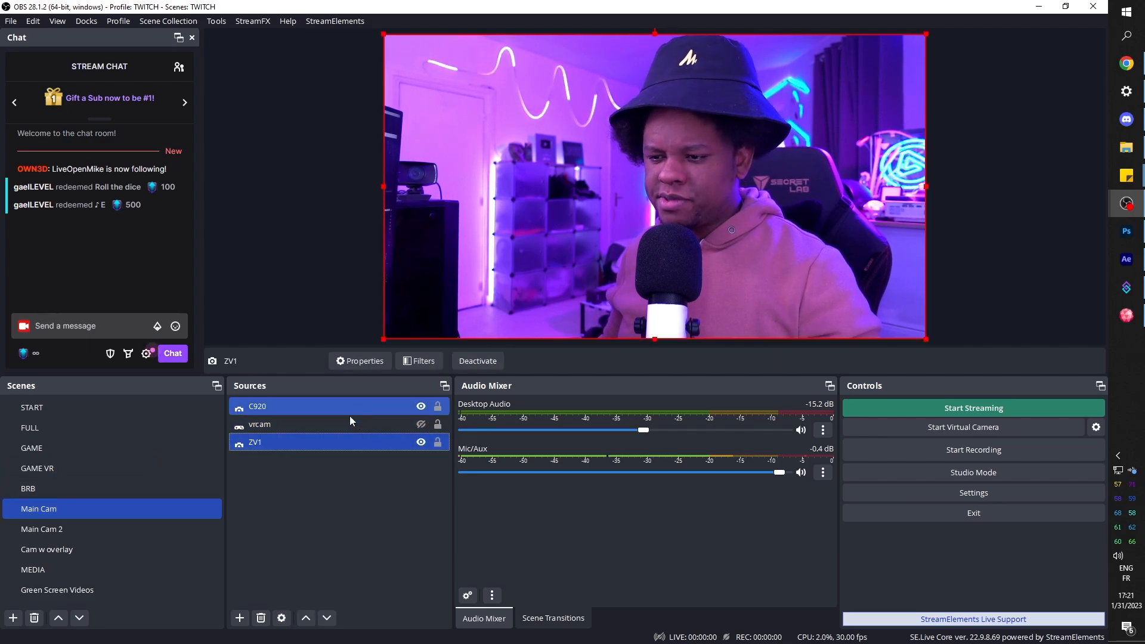
Step: Create a new scene named "Anime scene"
left_click(13, 619)
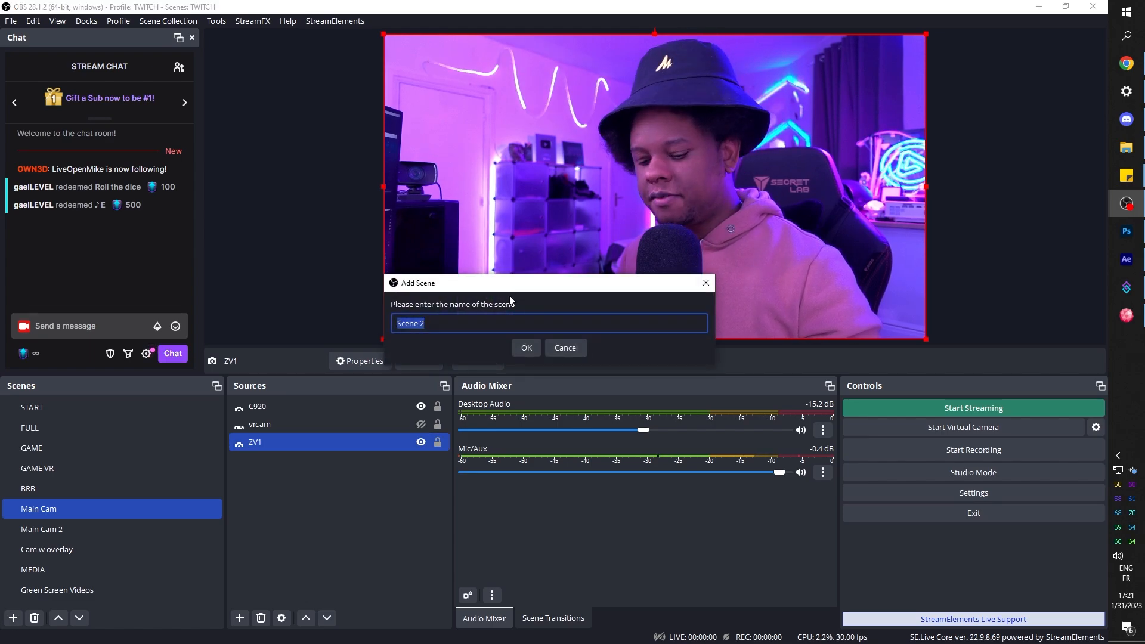
type("Anime scene")
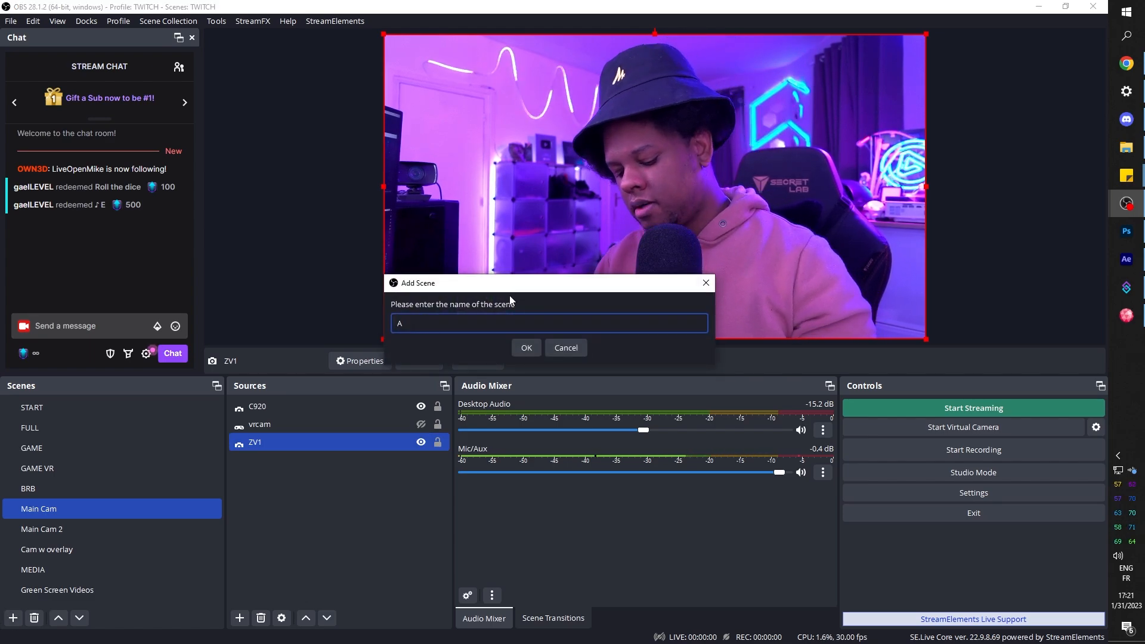
key("Return")
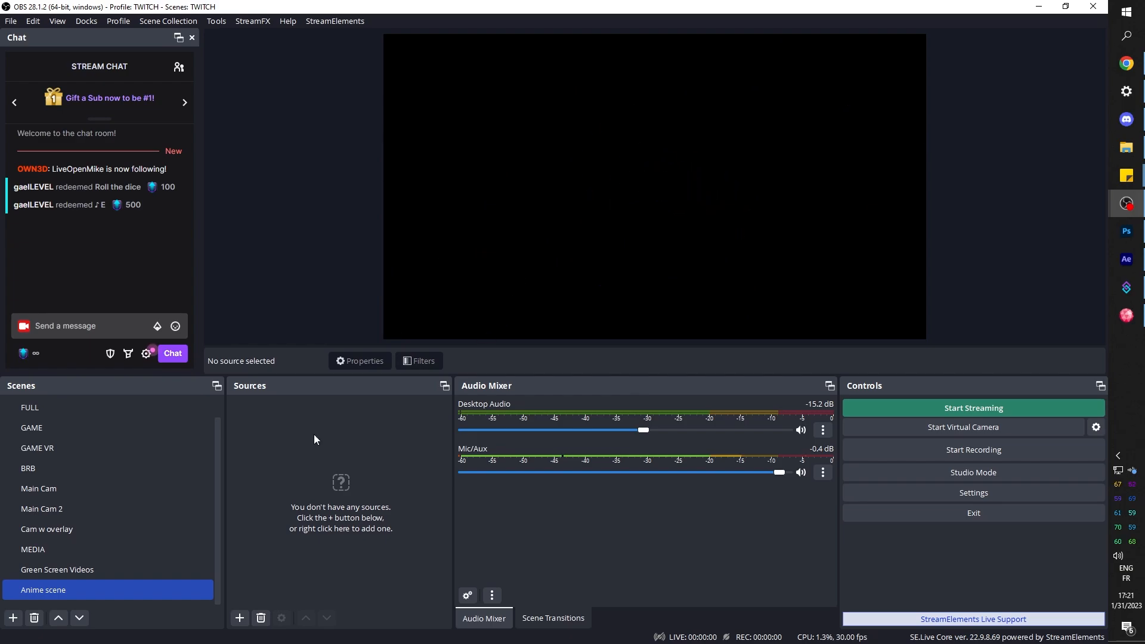
Step: Add a new Media Source named "Anime lines" to the Anime scene
left_click(239, 618)
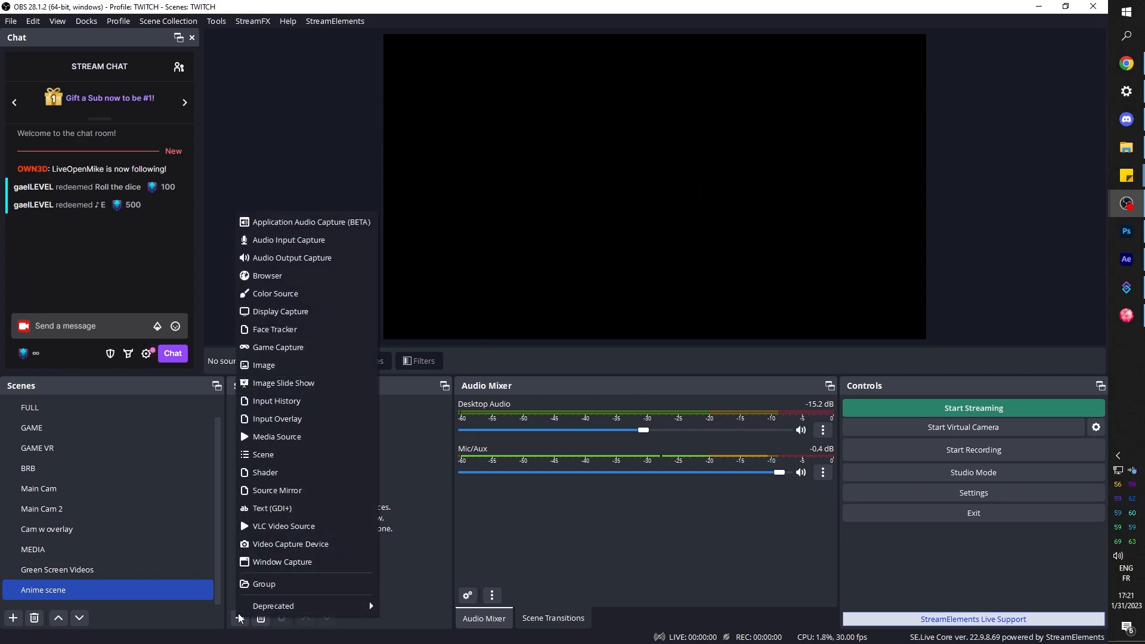
left_click(310, 443)
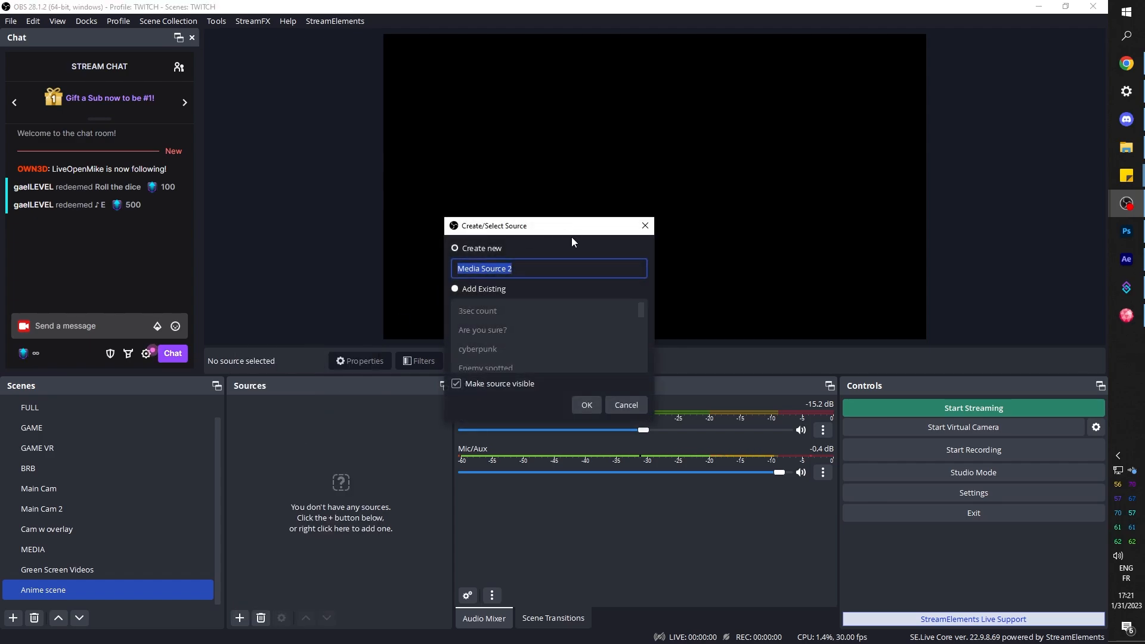
type("Anime li")
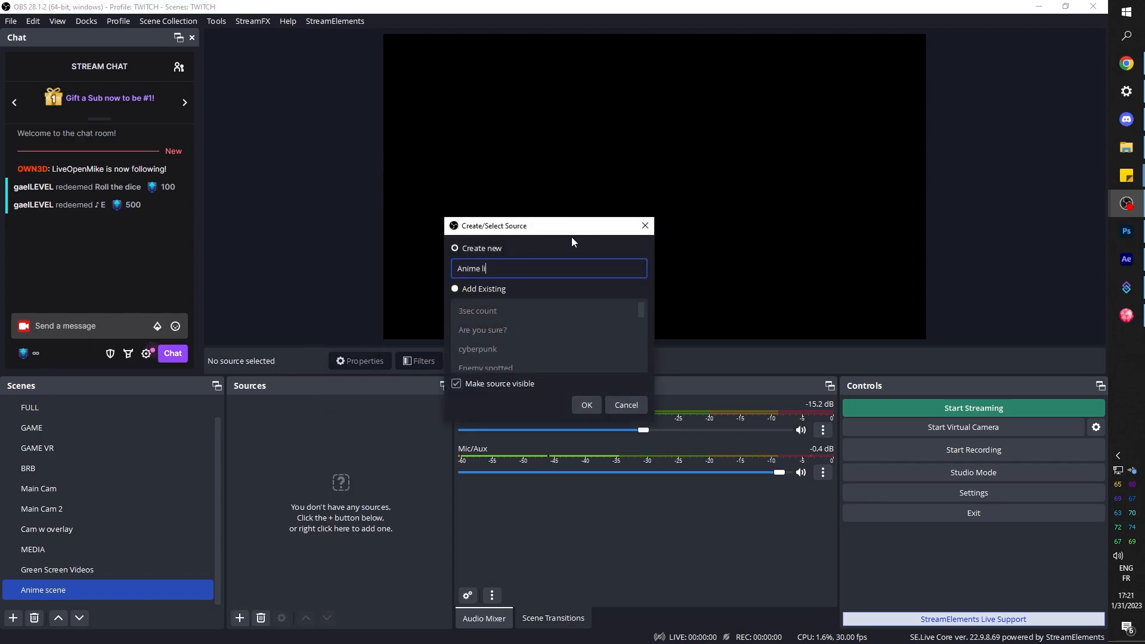
type("nes")
left_click(586, 405)
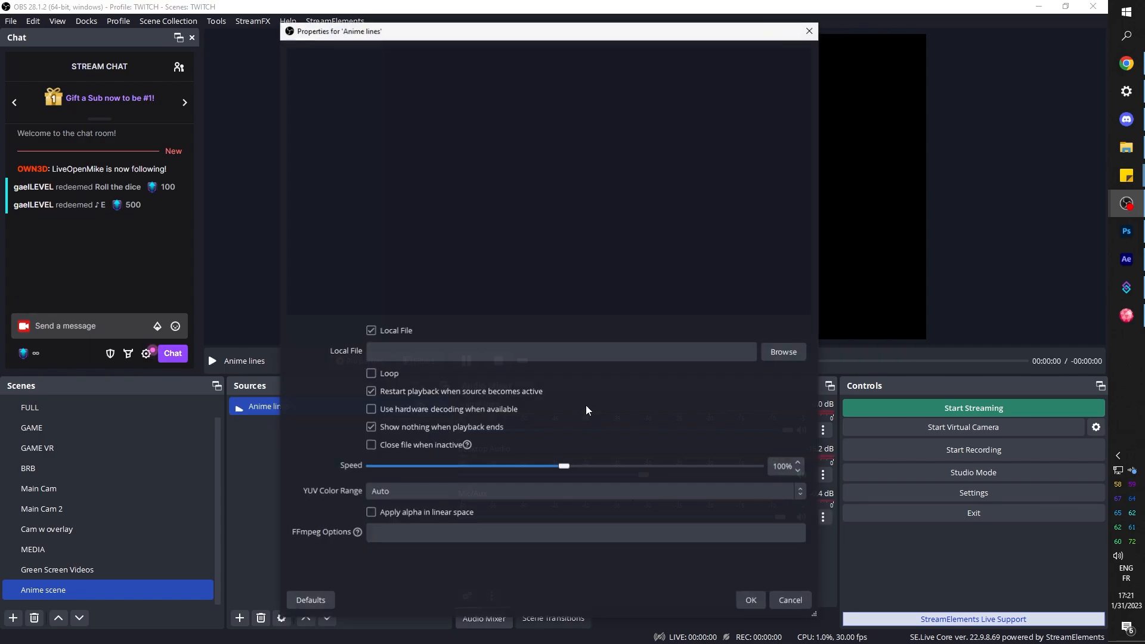
Step: Load "Anime Running lines green screen.mp4" from the Anime effect assets folder into the Anime lines source with Loop enabled
left_click(784, 353)
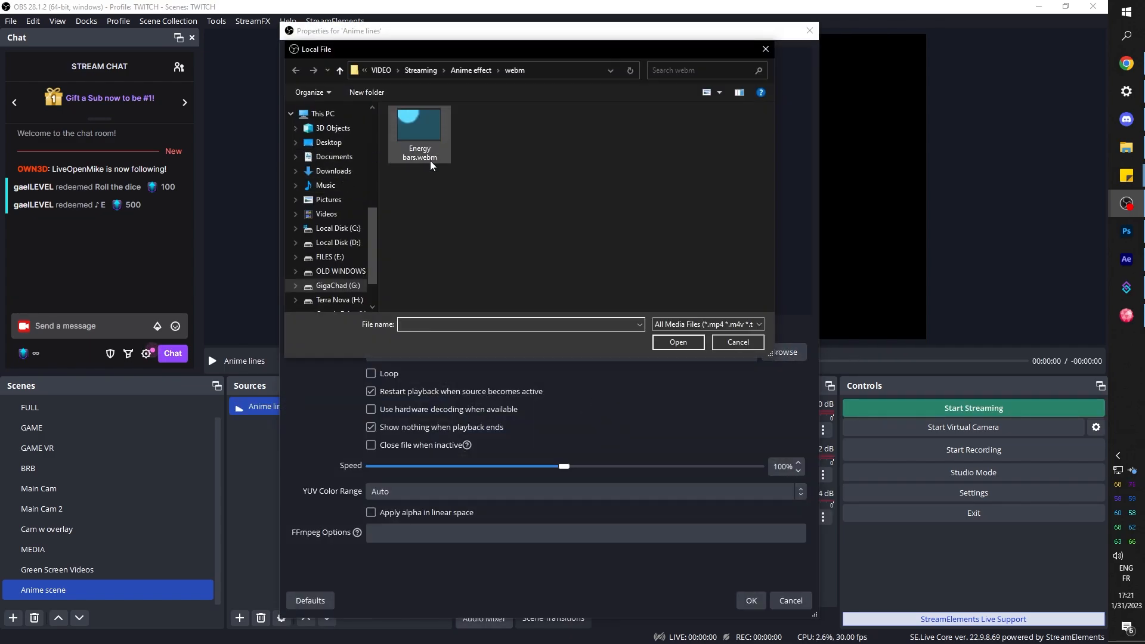
left_click(472, 71)
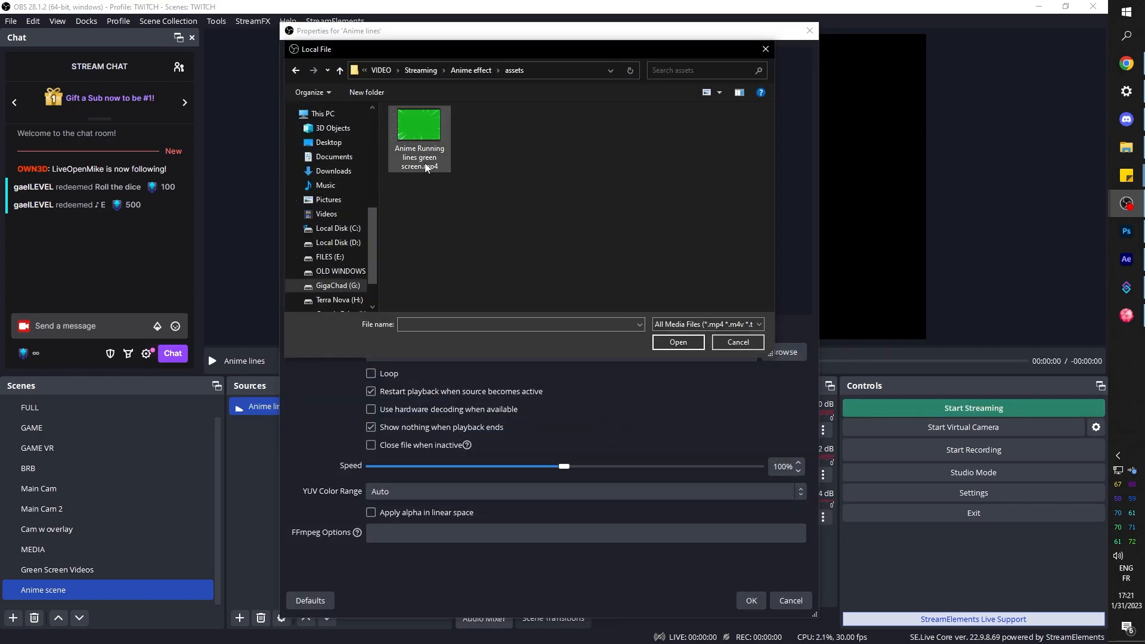
double_click(426, 163)
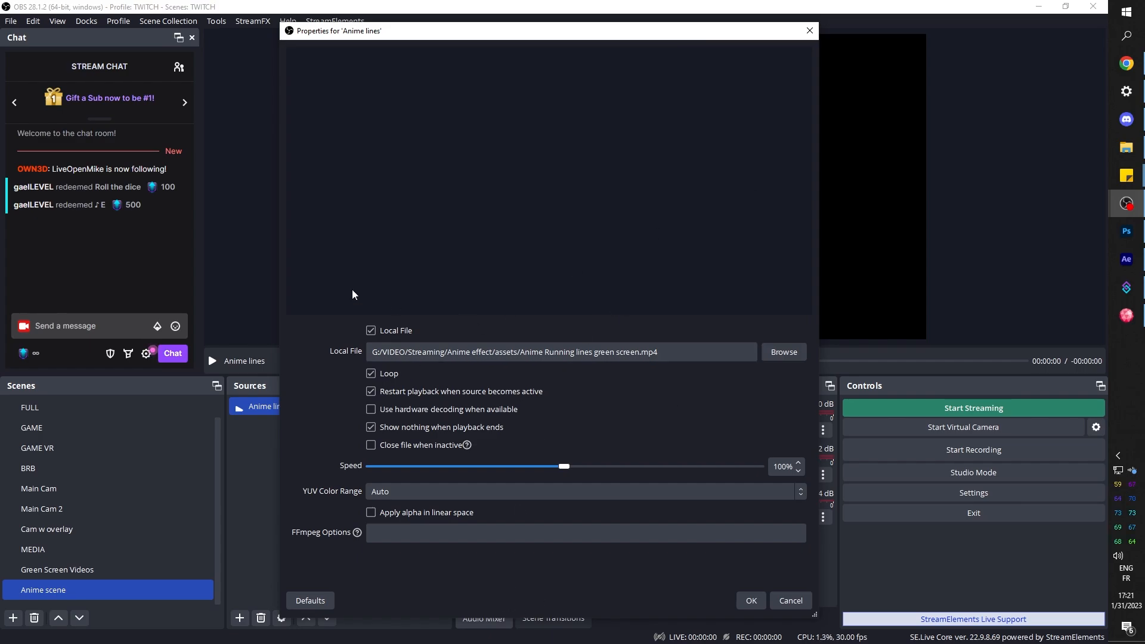
left_click(740, 604)
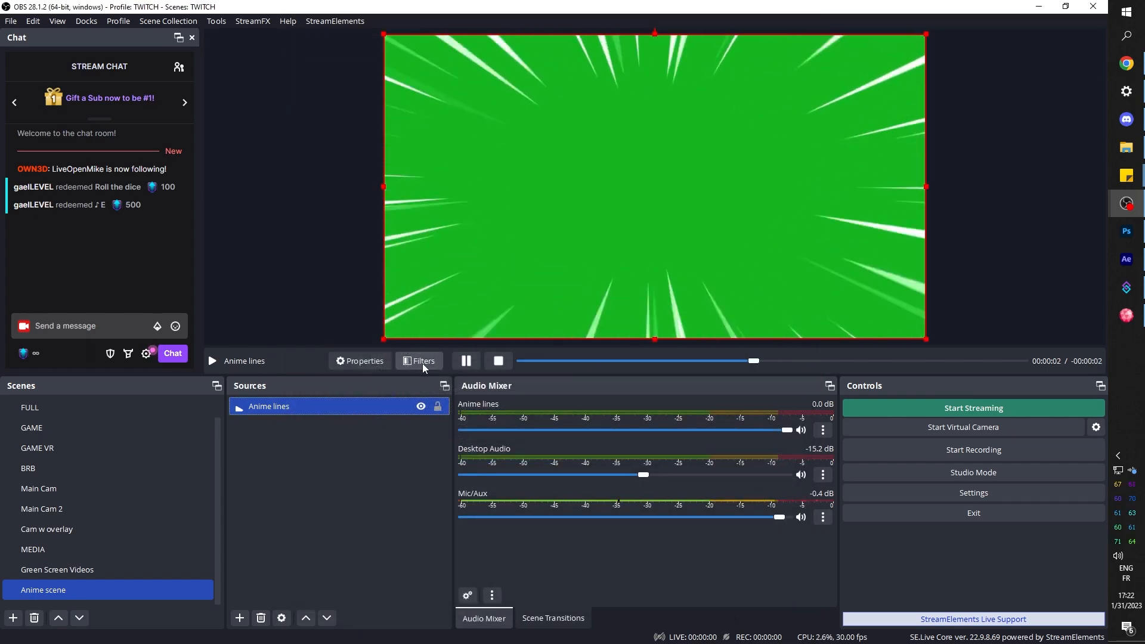
Step: Add a Chroma Key effect filter to the Anime lines source to remove its green background
right_click(361, 407)
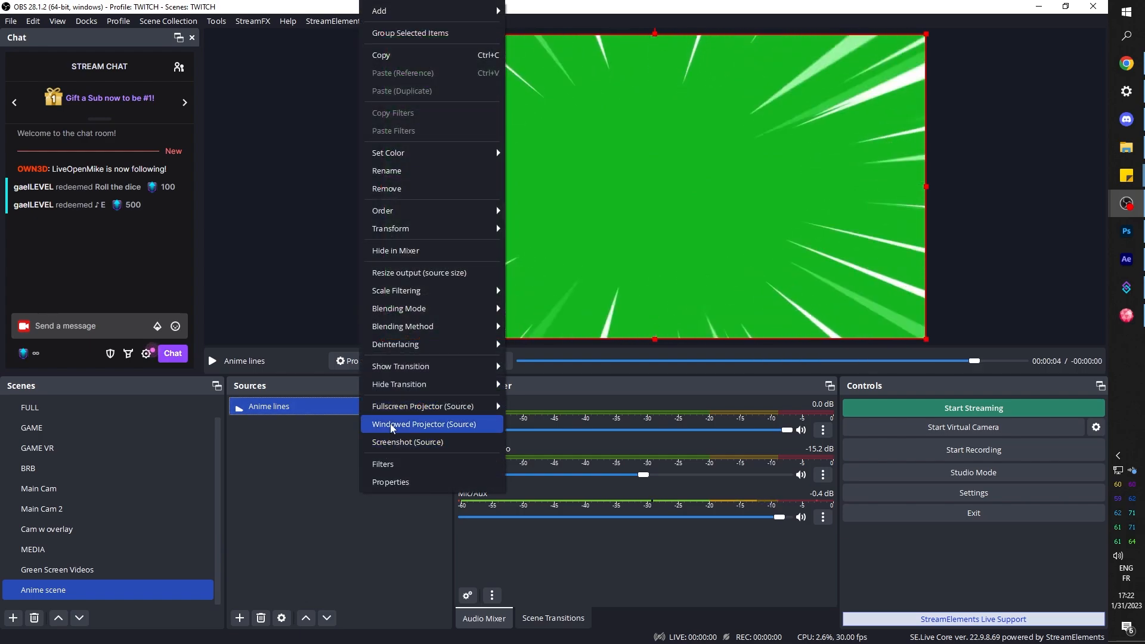
left_click(385, 464)
left_click(308, 527)
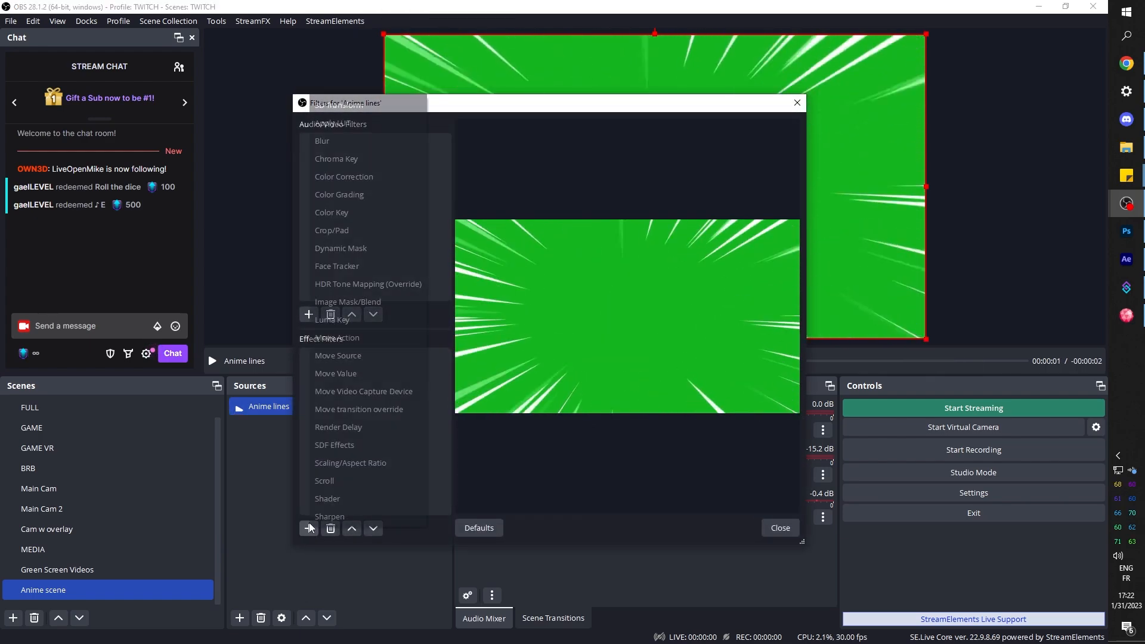
left_click(337, 159)
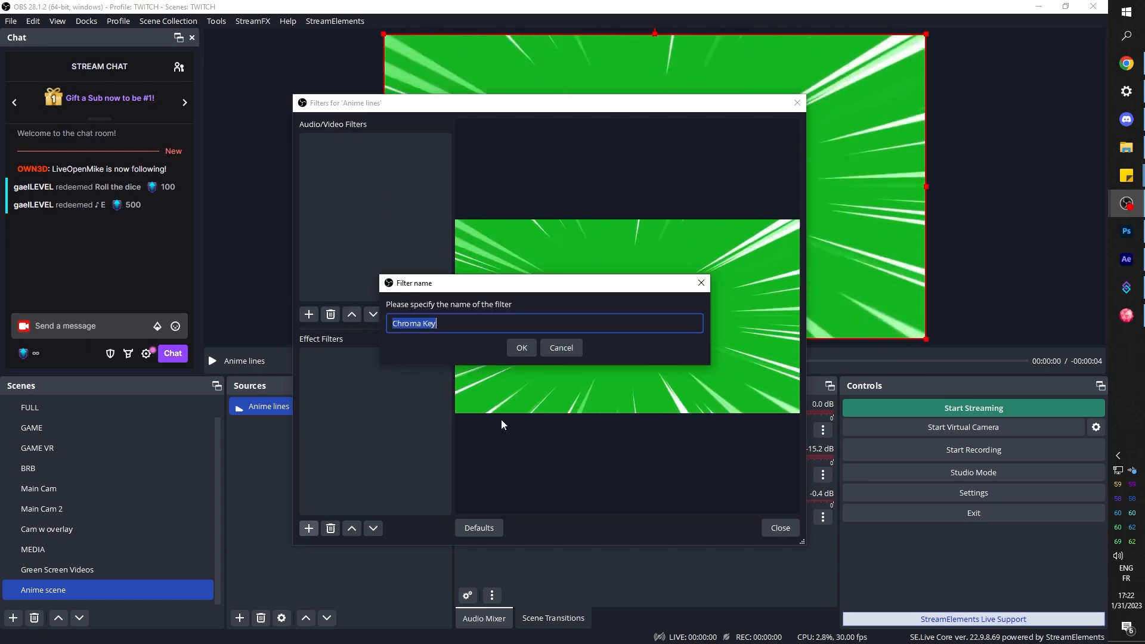
left_click(519, 345)
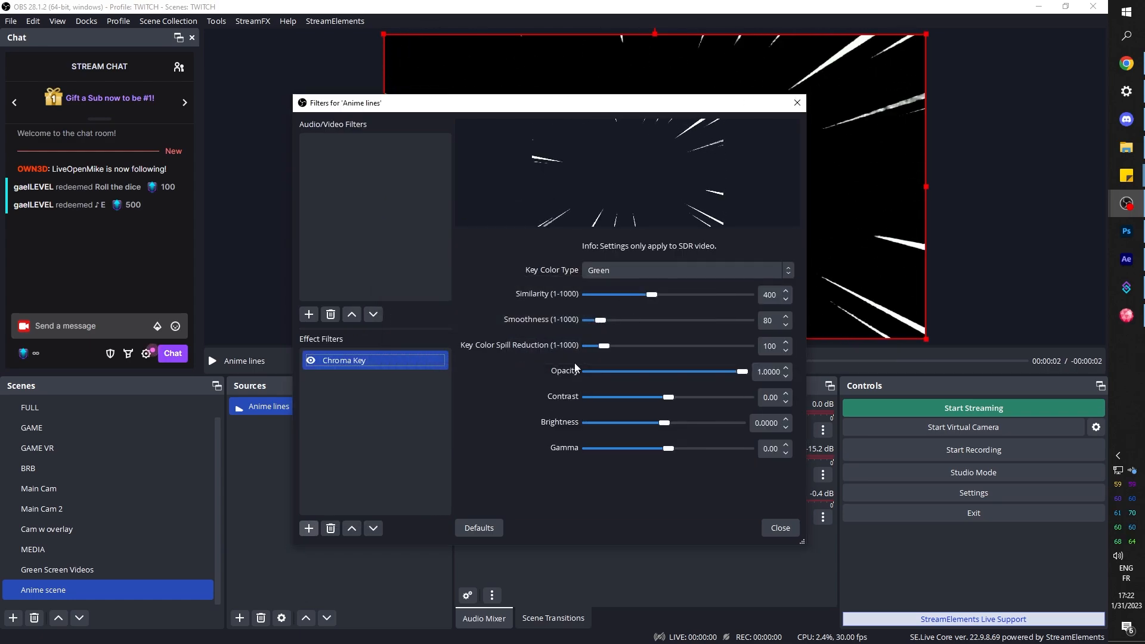
left_click(651, 295)
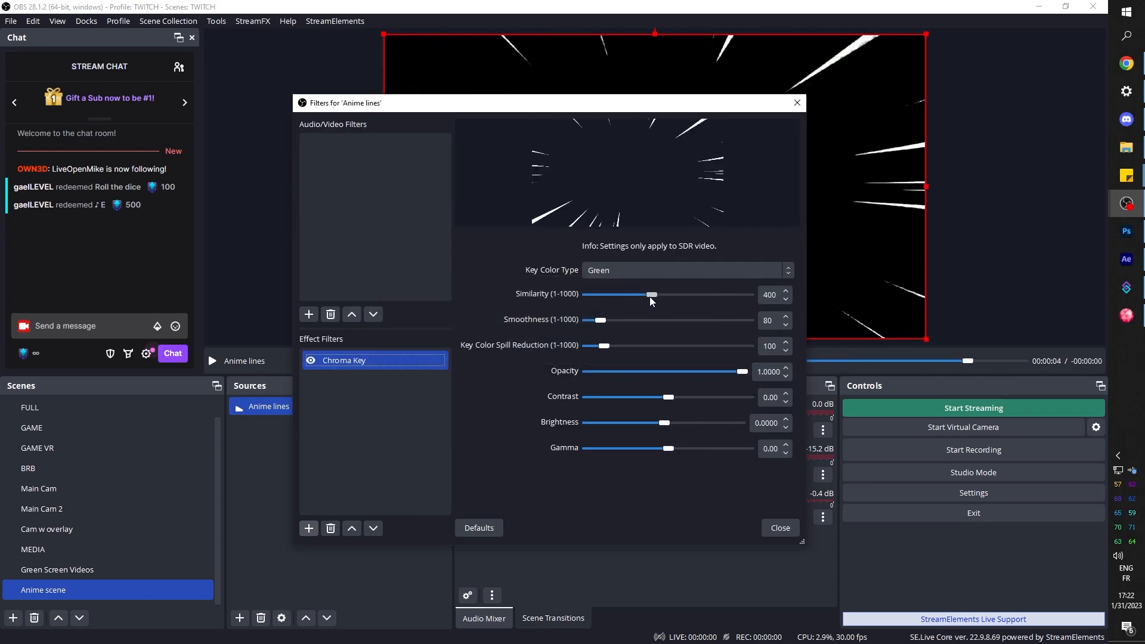
left_click(781, 528)
Step: Add a new Media Source named "Energy bars" to the Anime scene
left_click(283, 495)
left_click(238, 622)
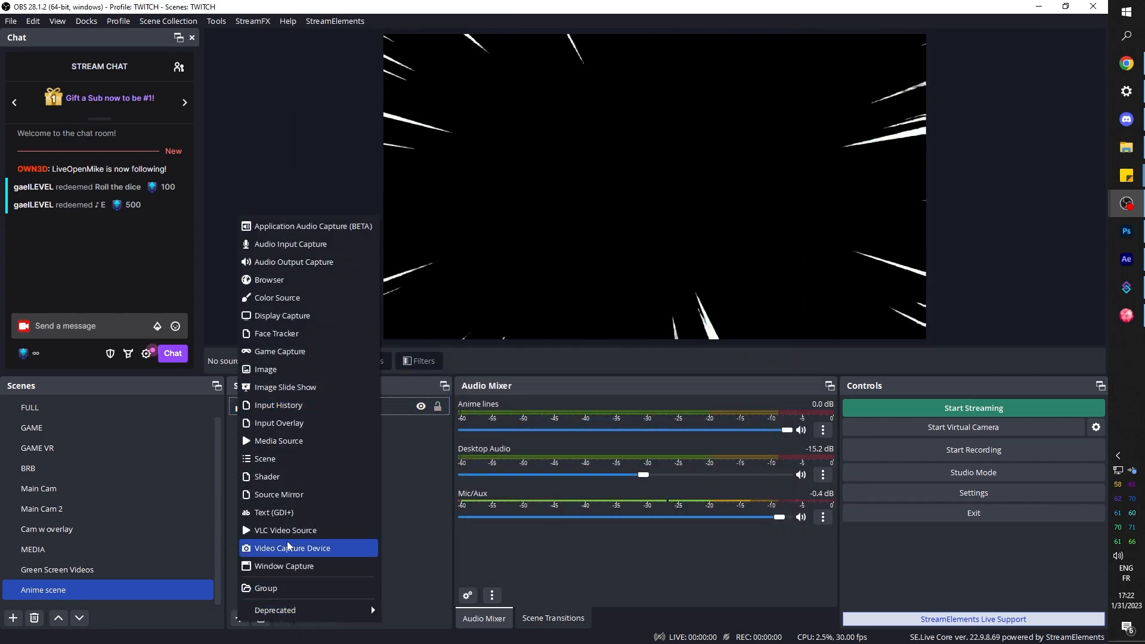
left_click(303, 449)
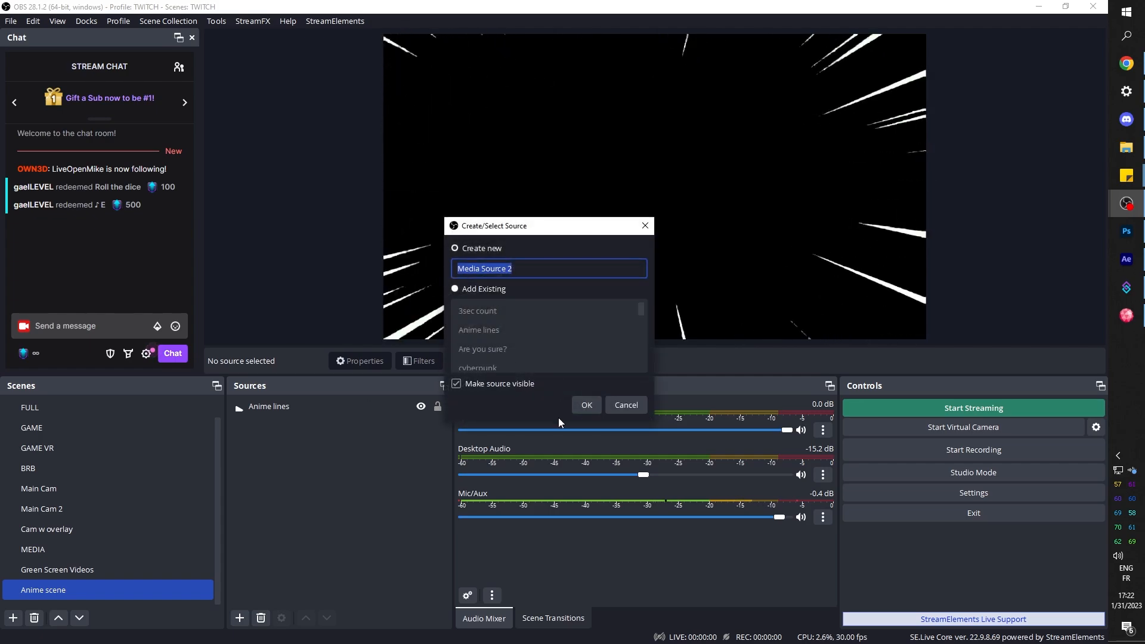
type("Energy bars")
left_click(586, 406)
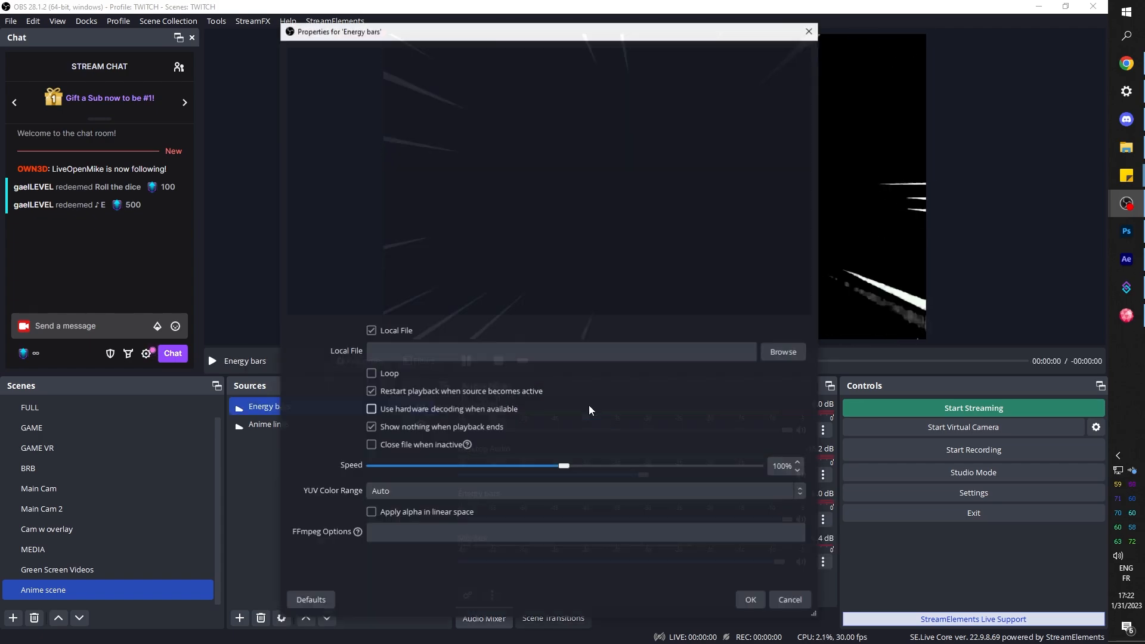
Step: Browse to the webm folder inside Anime effect to choose the Energy bars source's local file
left_click(783, 352)
left_click(471, 71)
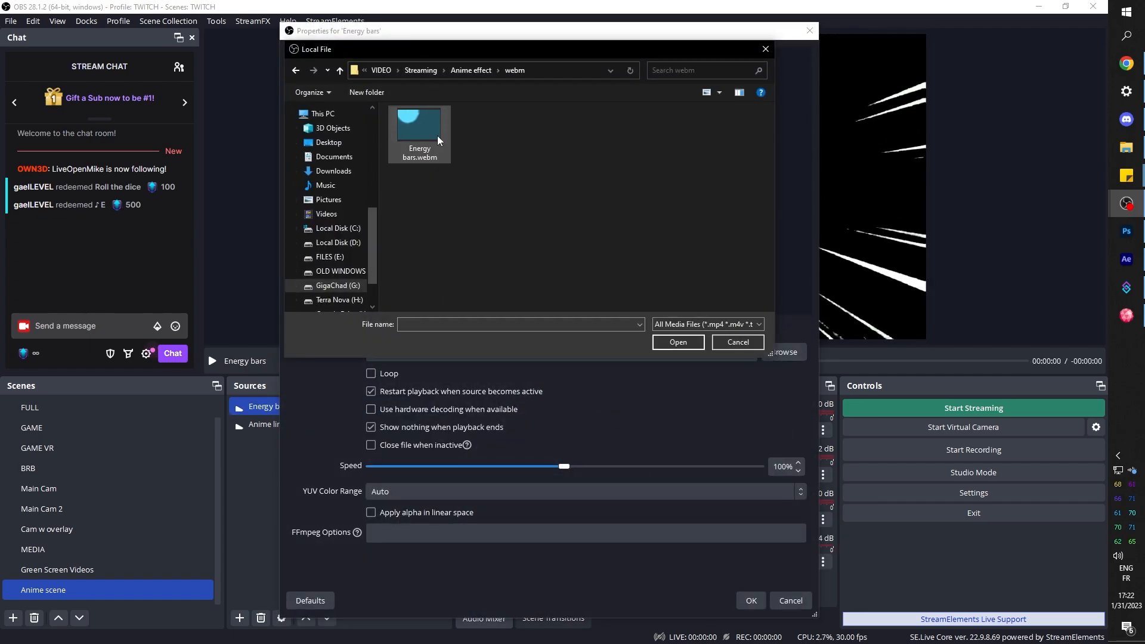
Step: Switch to After Effects and scrub through the Comp 1 timeline to examine the energy bars animation
left_click(1127, 259)
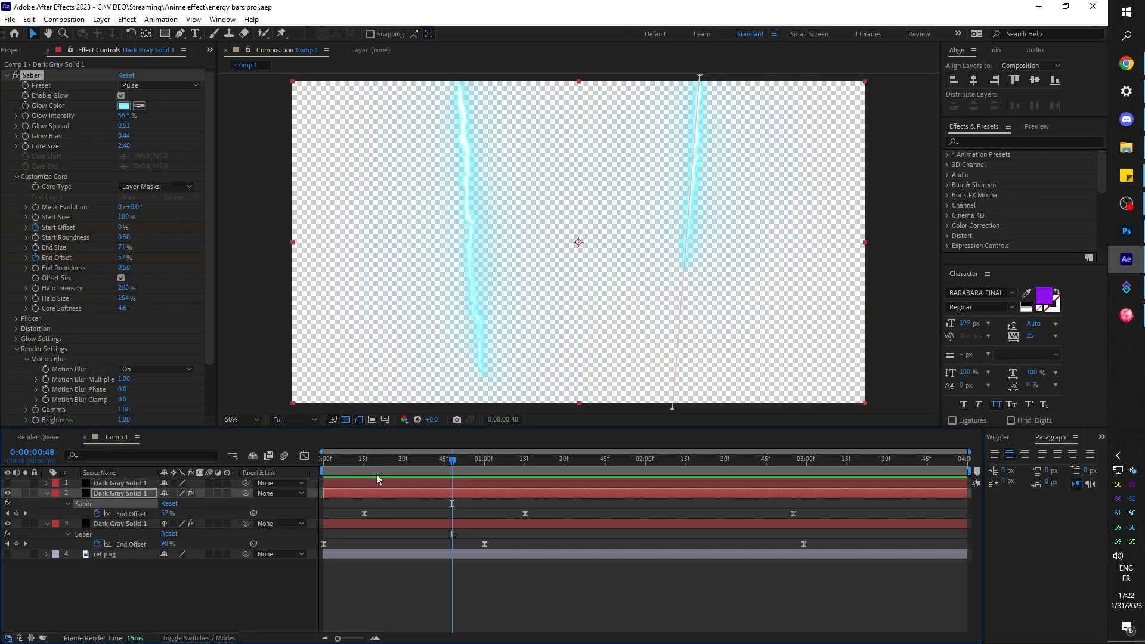
left_click(364, 458)
left_click_drag(390, 463, 597, 473)
left_click_drag(755, 478, 707, 445)
Step: Switch back to OBS and load "Energy bars.webm" into the Energy bars source
key("alt+Tab")
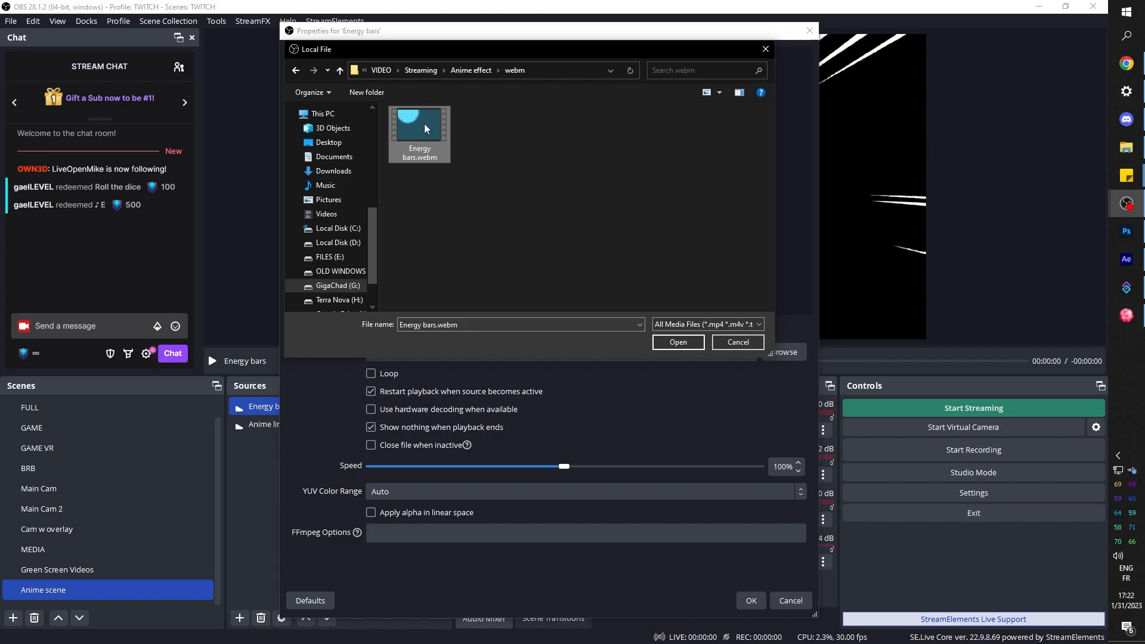
left_click(656, 342)
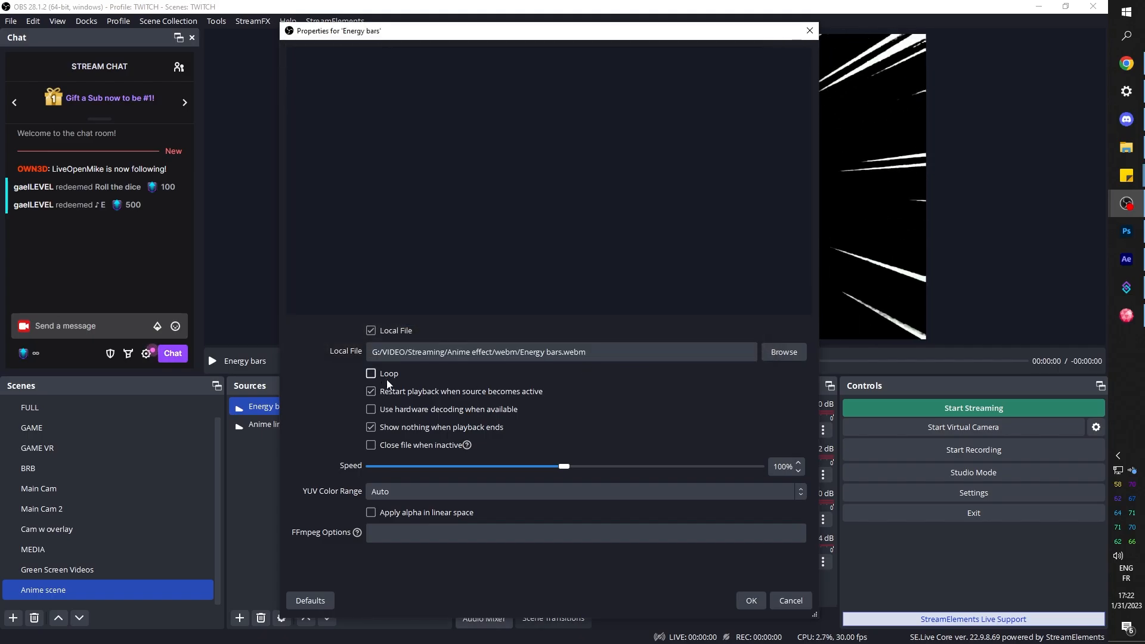
left_click(751, 601)
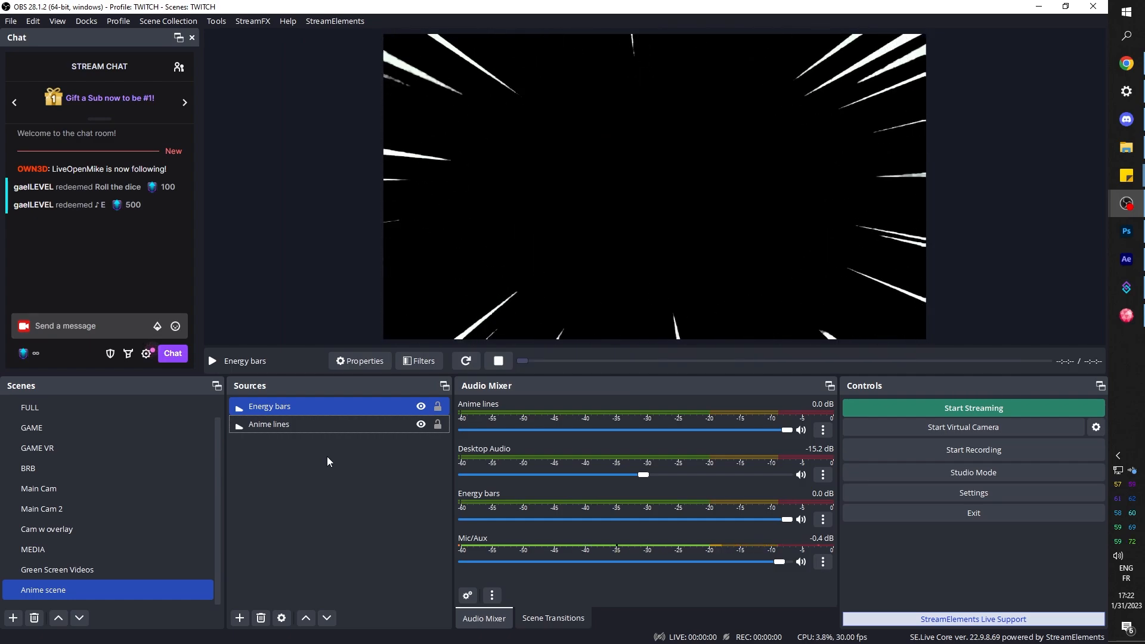
Step: Add the existing "Main Cam" scene as a source in the Anime scene
left_click(316, 466)
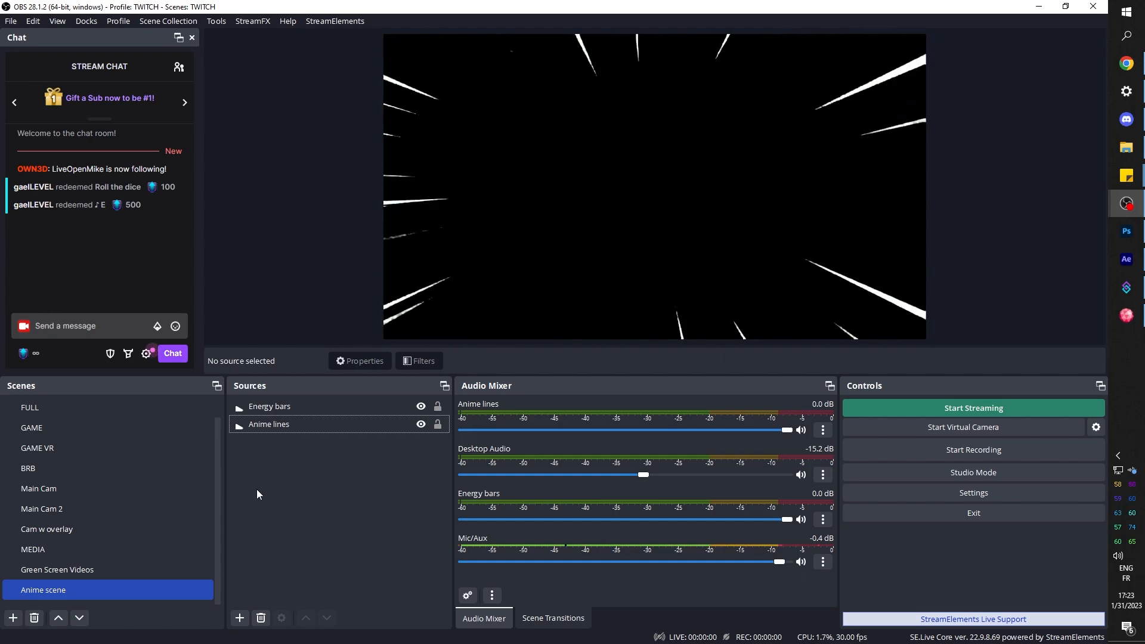
left_click(239, 618)
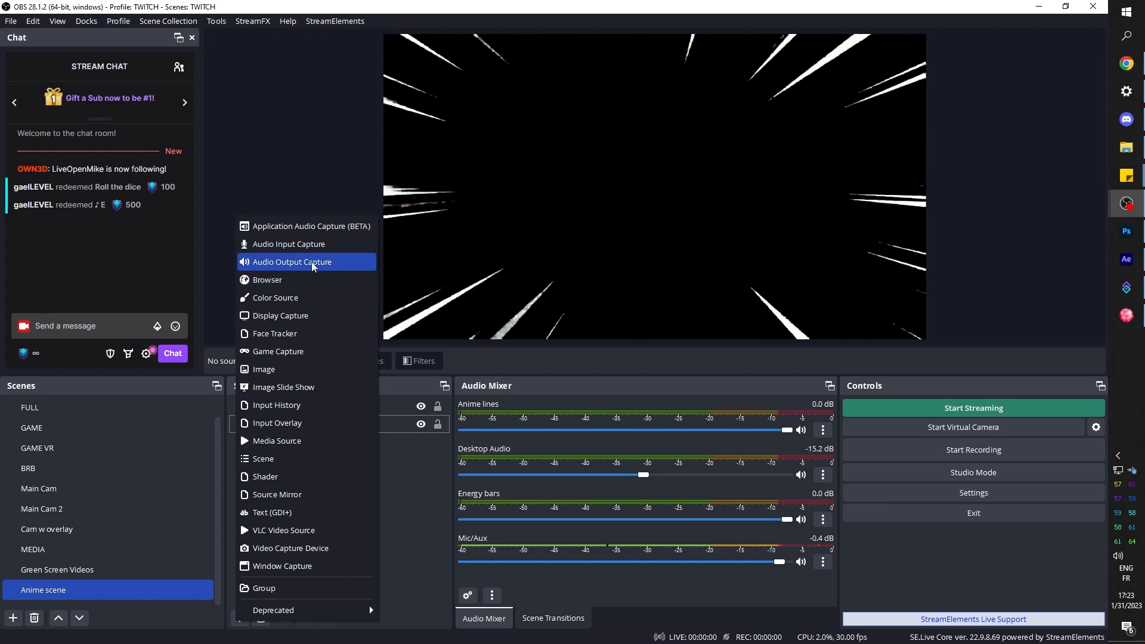
left_click(280, 459)
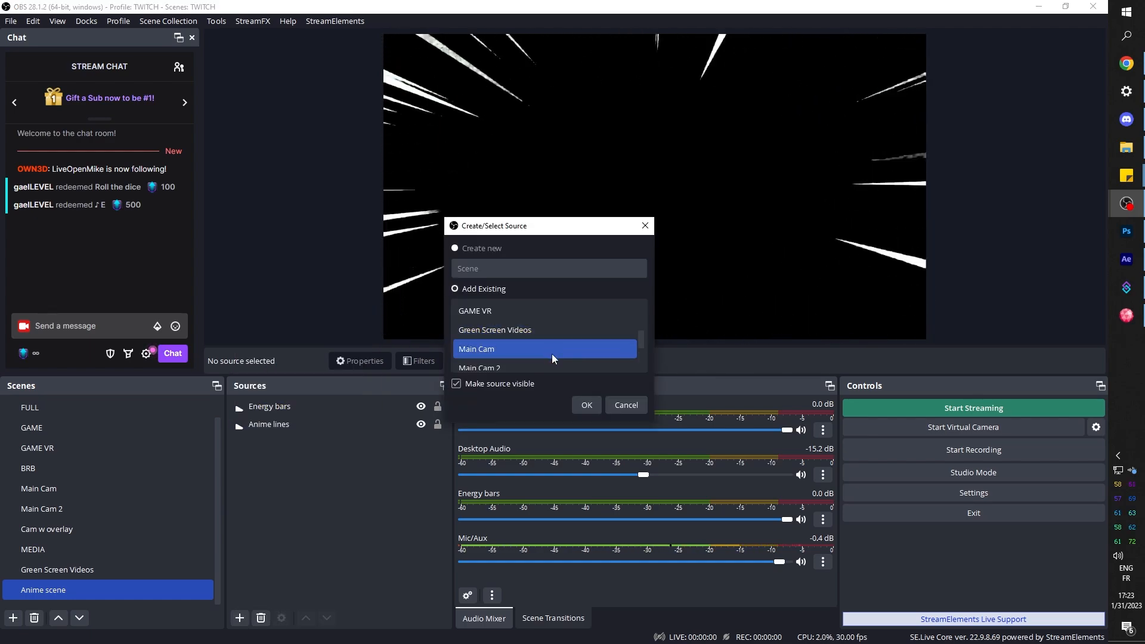
left_click(552, 353)
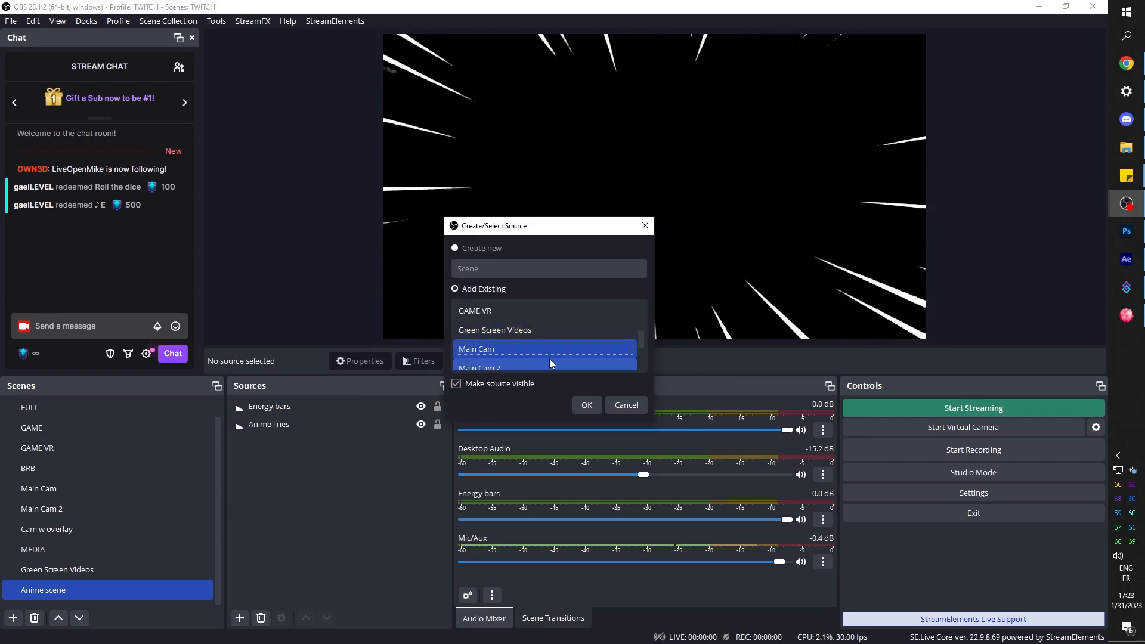
left_click(582, 409)
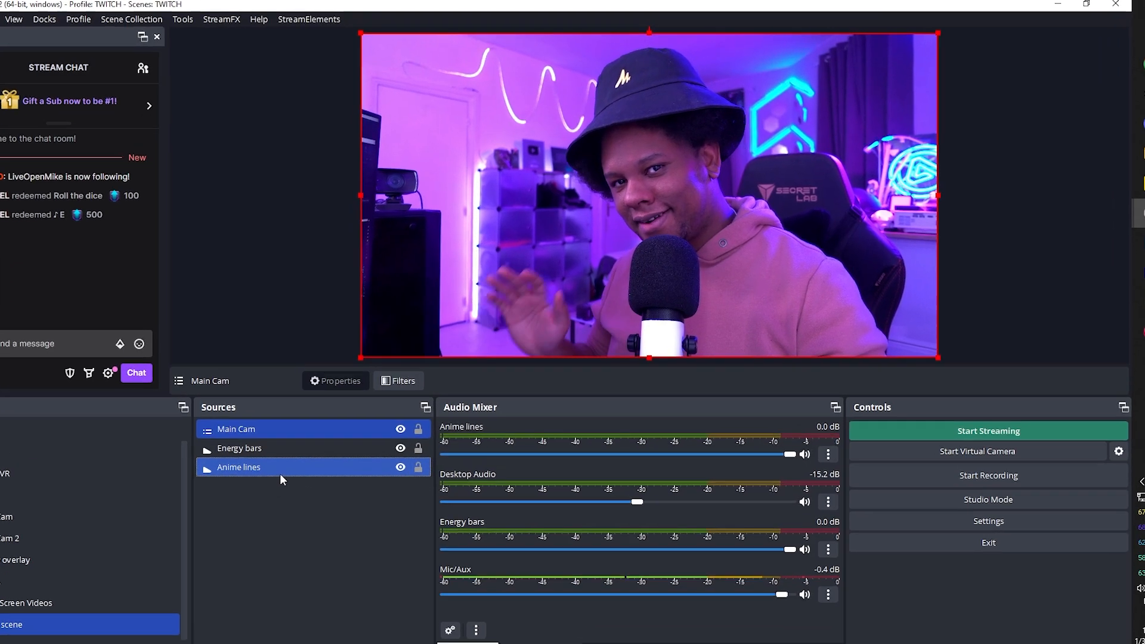
Step: Group the Main Cam source and name the group "Left cam"
left_click(278, 408)
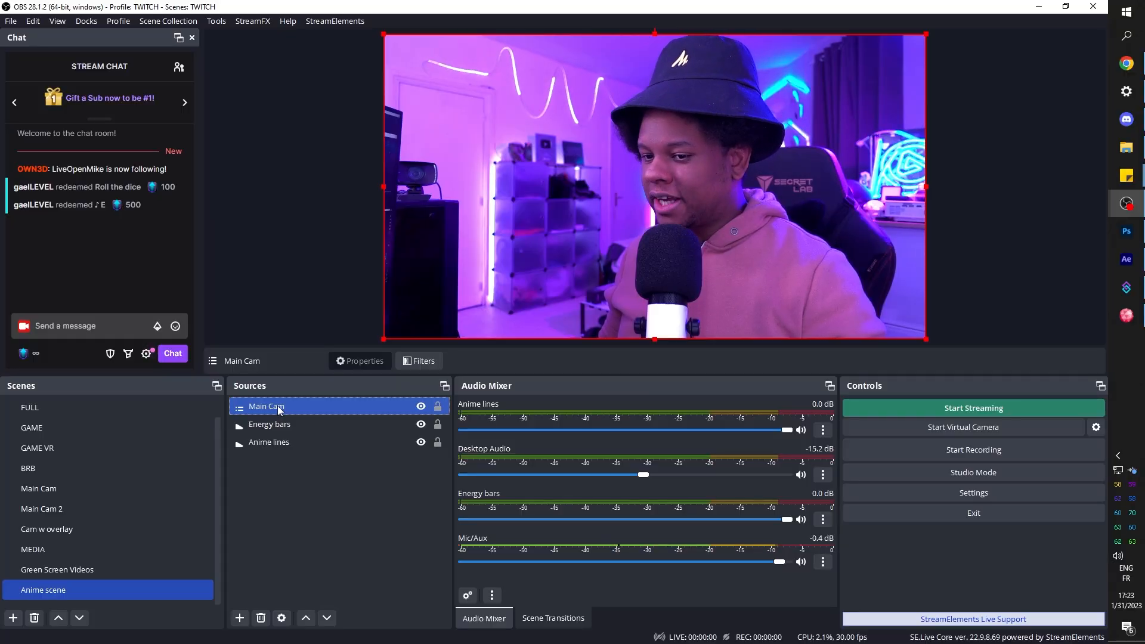
right_click(278, 407)
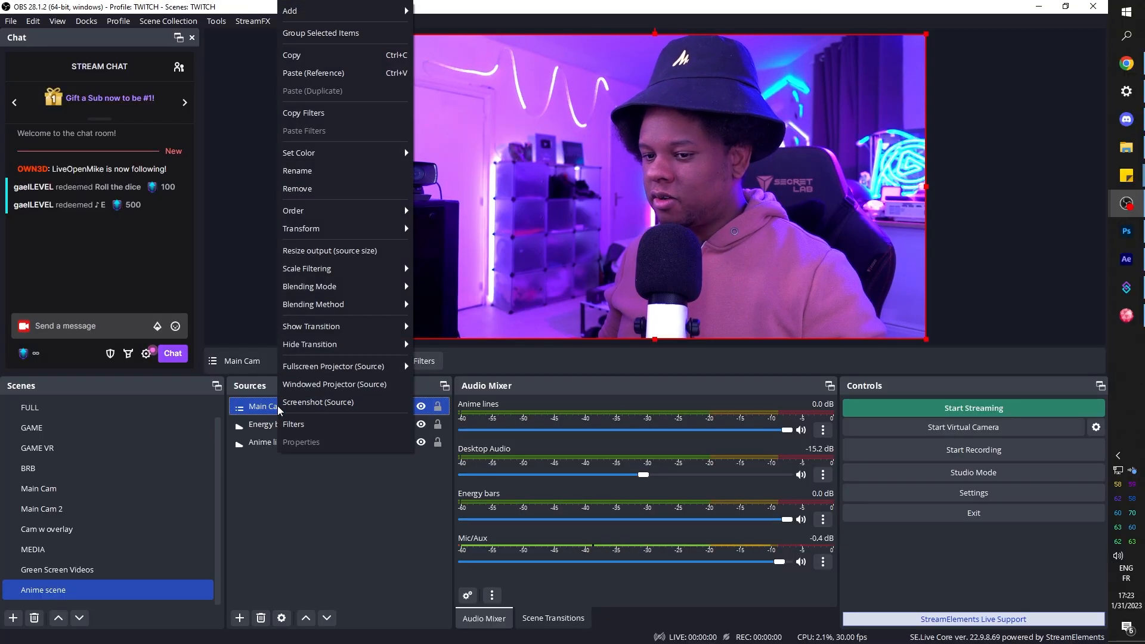
left_click(331, 36)
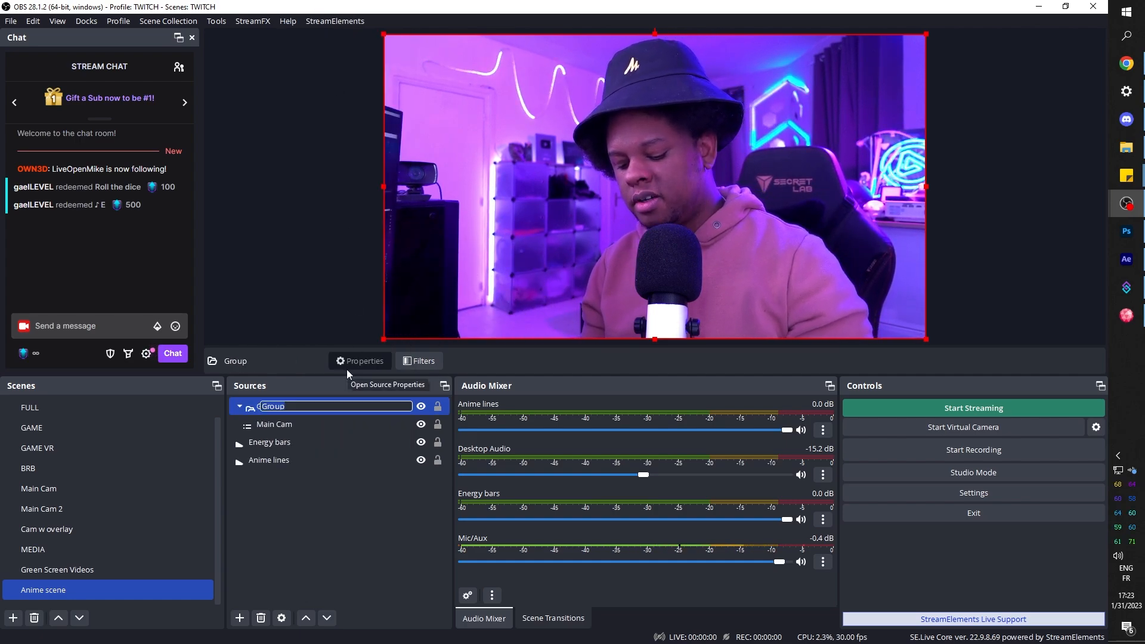
type("Left")
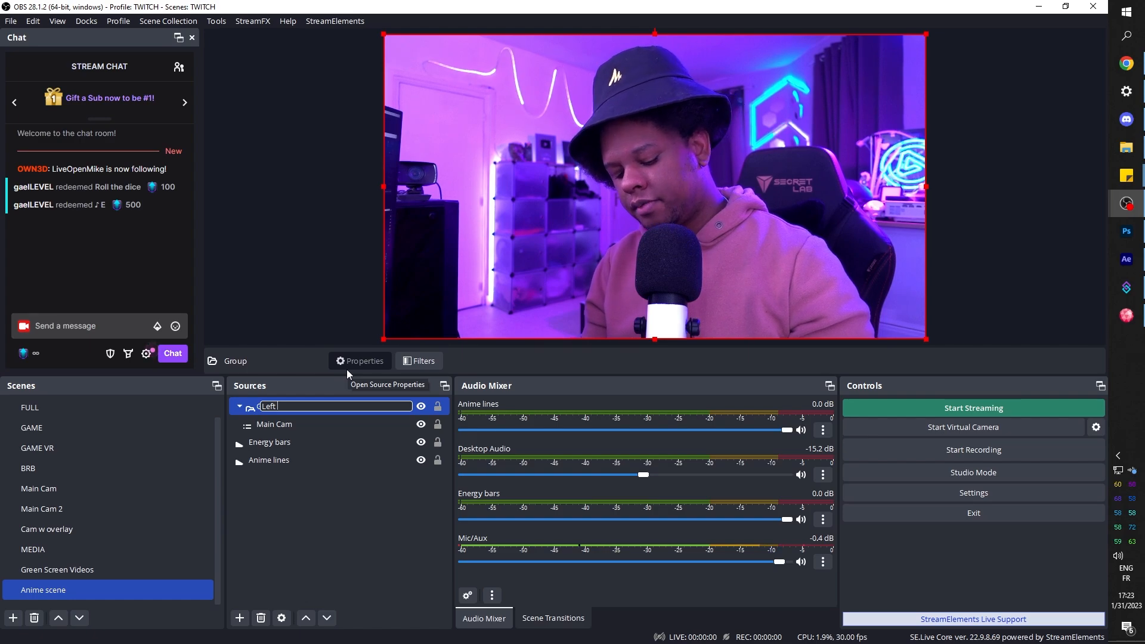
type("cam")
key("Return")
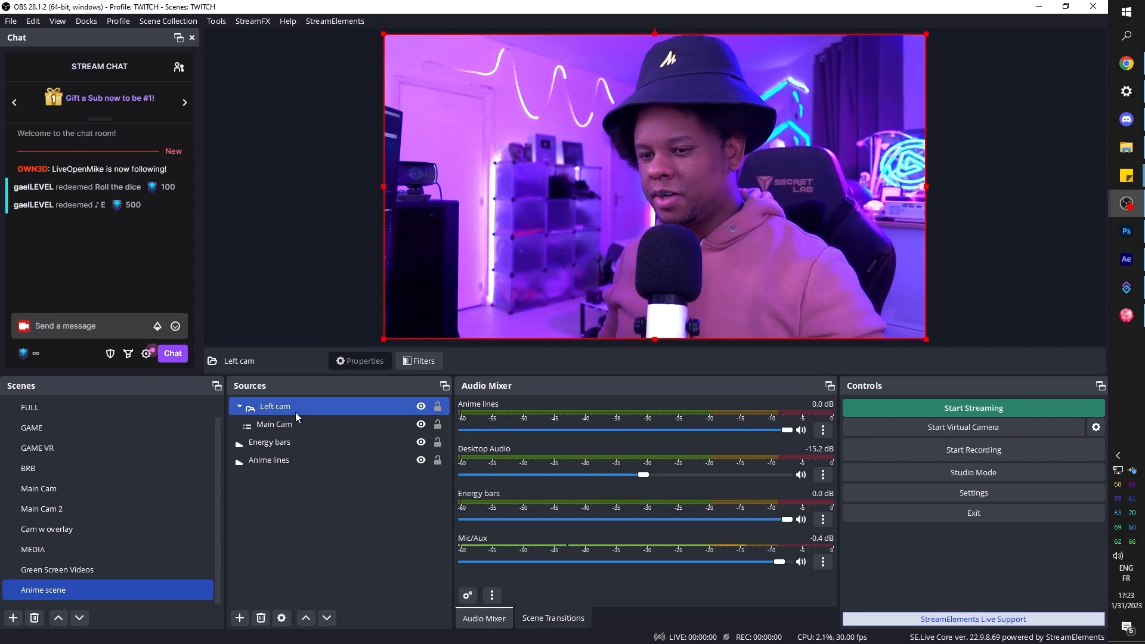
Step: Copy the Left cam group and paste it as a duplicate in the Anime scene
right_click(274, 408)
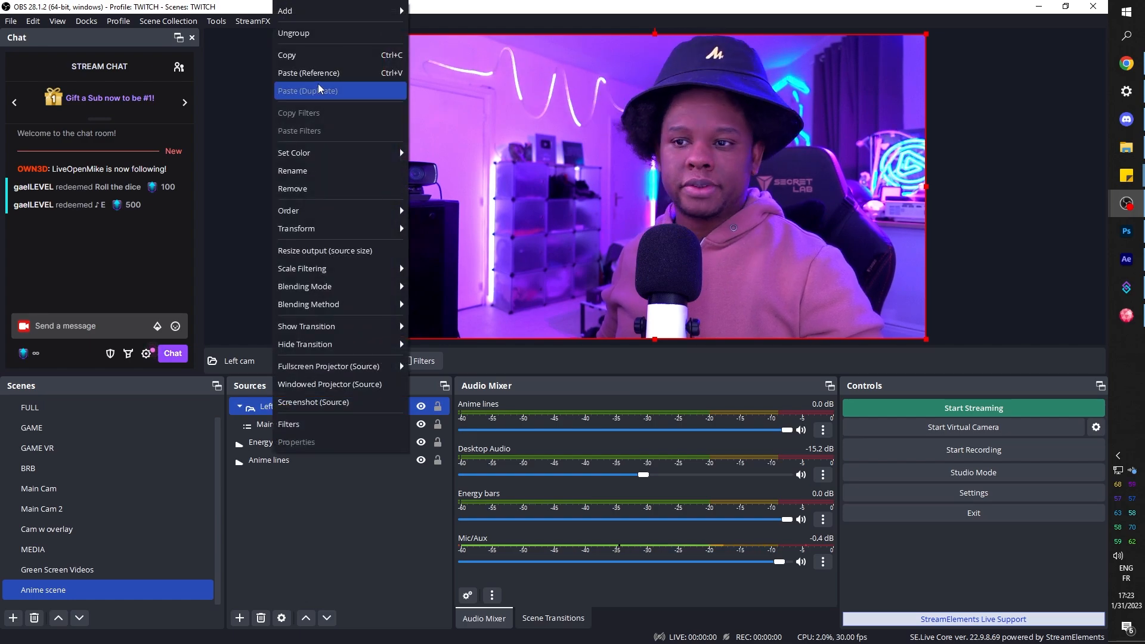
left_click(312, 59)
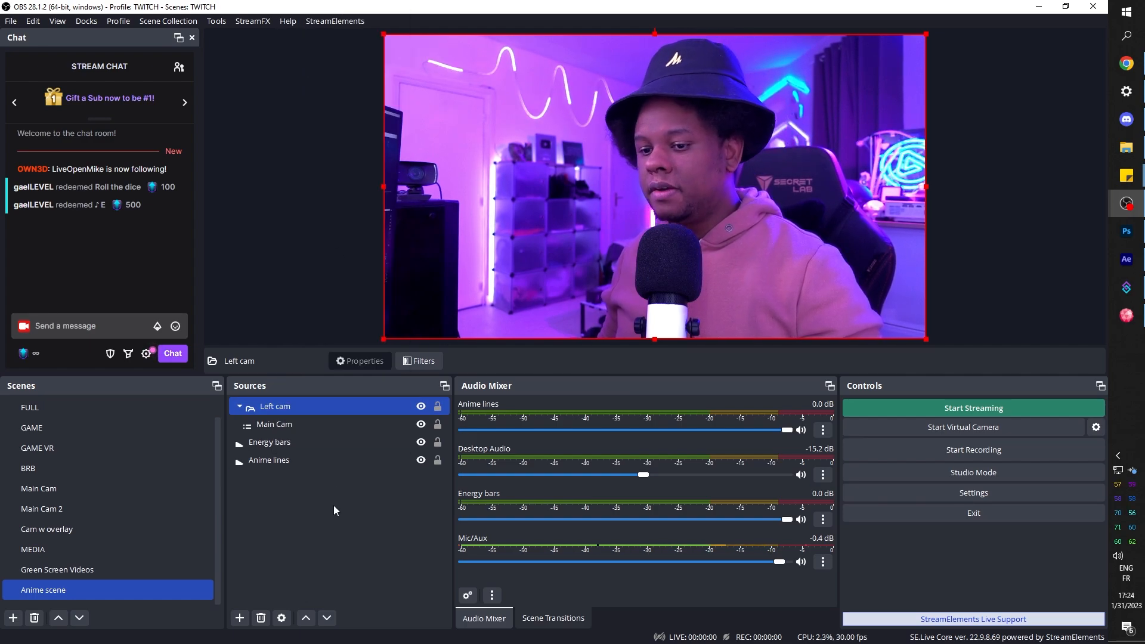
right_click(303, 403)
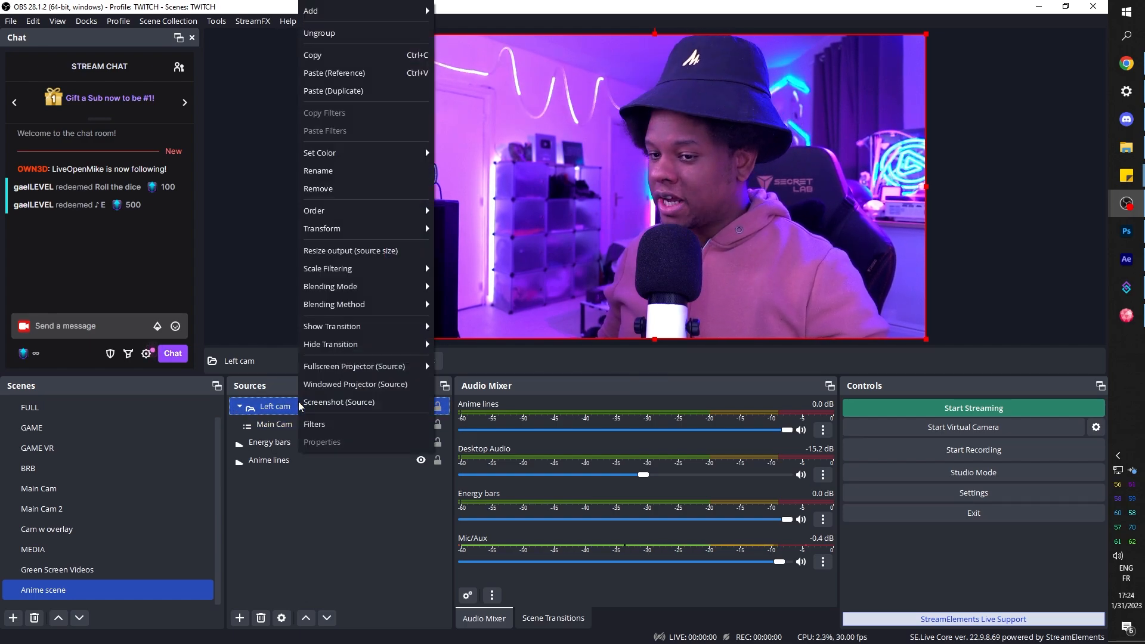
left_click(370, 96)
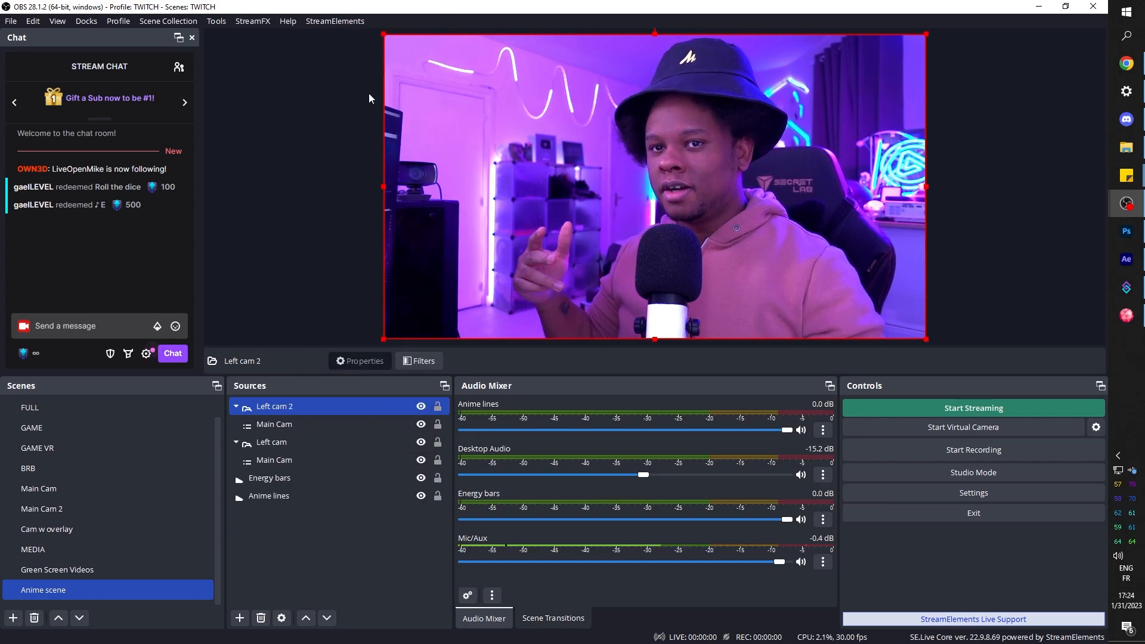
Step: Rename the duplicated camera group as "Mid cam"
left_click(280, 460, "ctrl")
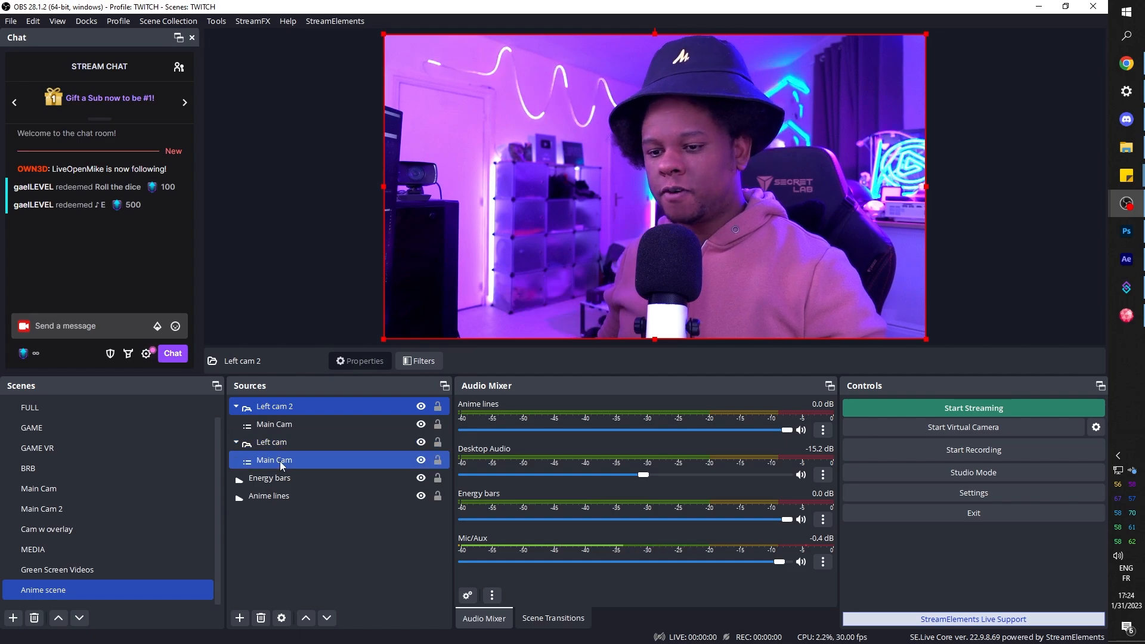
left_click(274, 410)
right_click(276, 411)
left_click(266, 411)
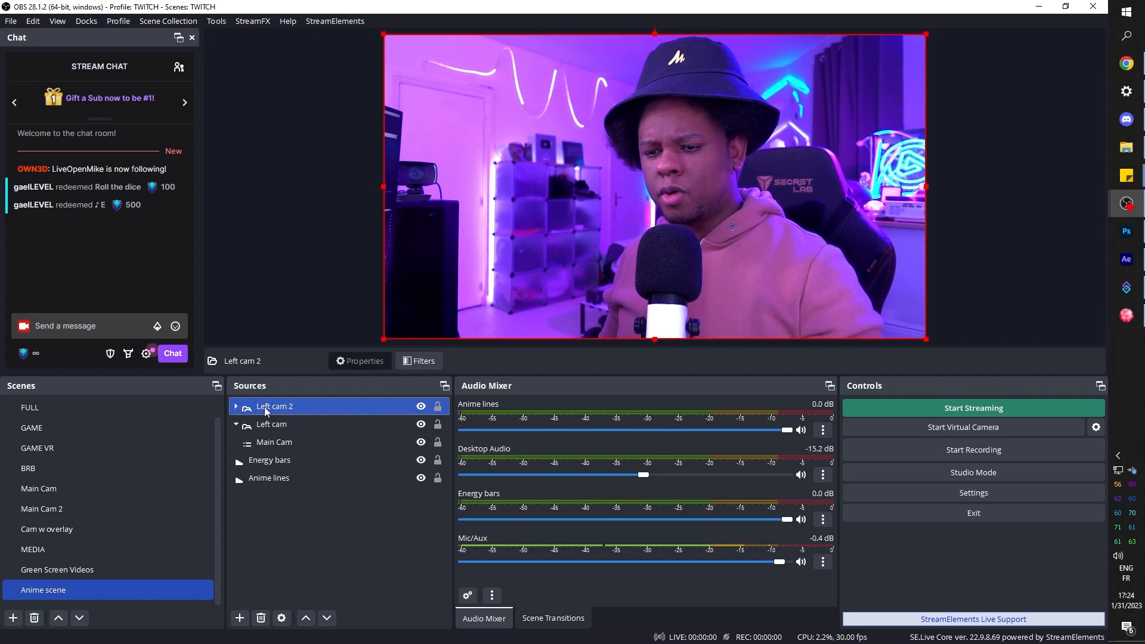
right_click(282, 409)
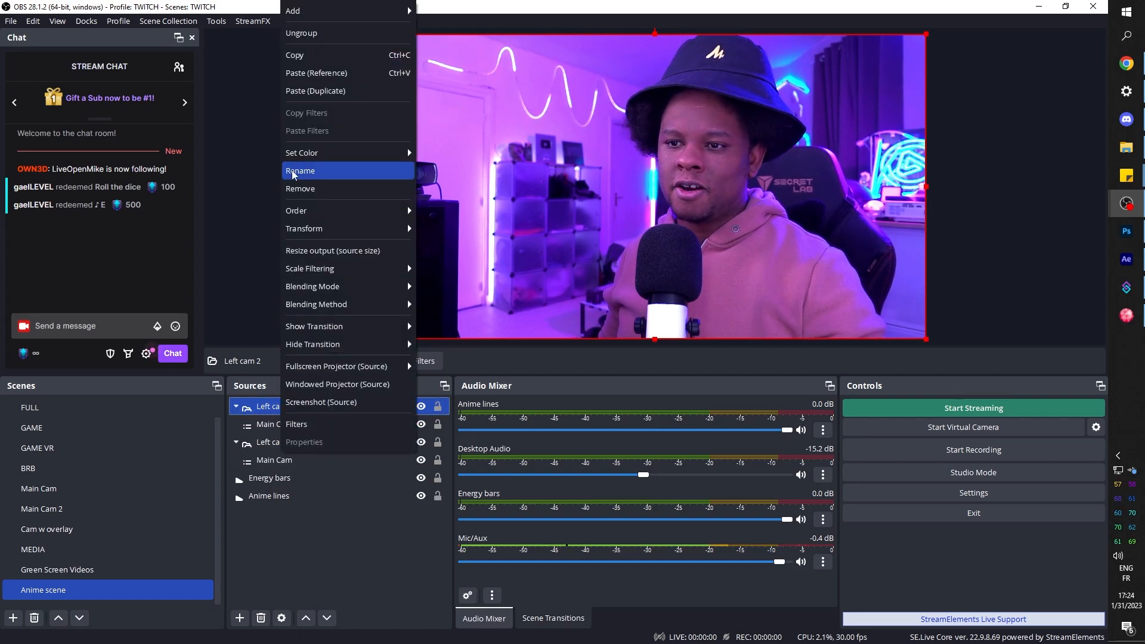
left_click(334, 170)
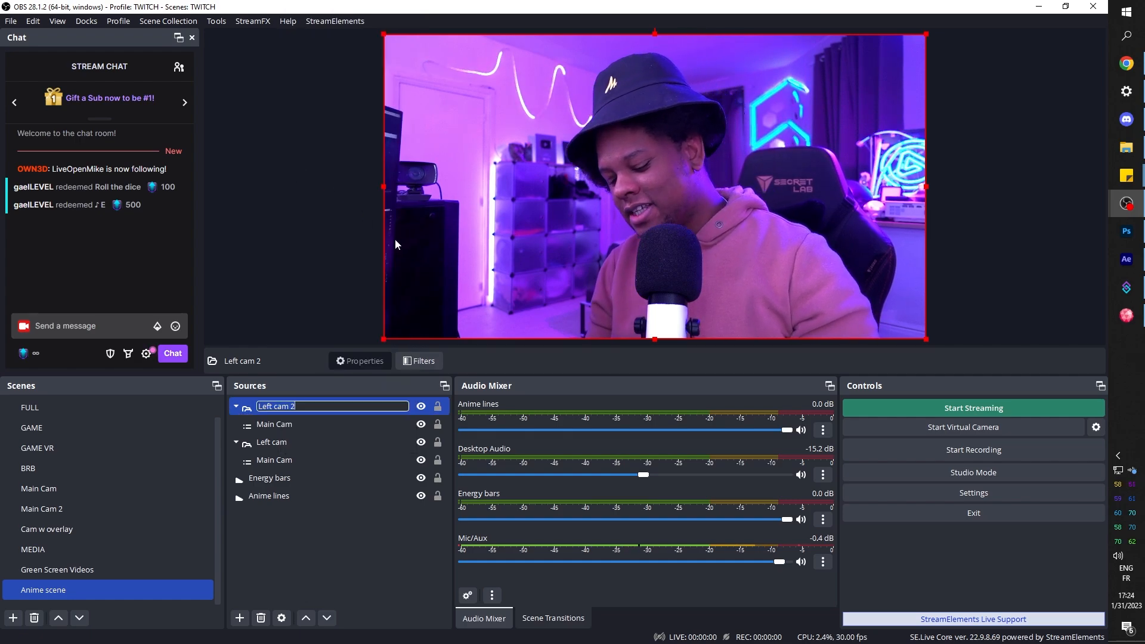
type("Mid cam")
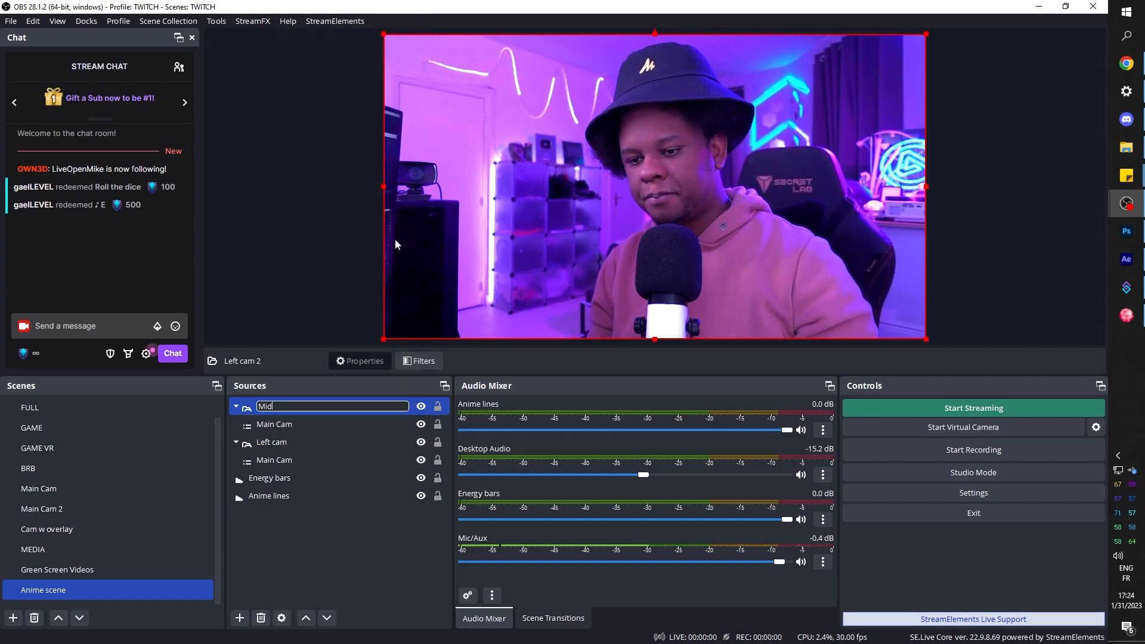
key("Return")
Step: Paste another duplicate of the copied Left cam group and rename it "Right cam"
right_click(277, 407)
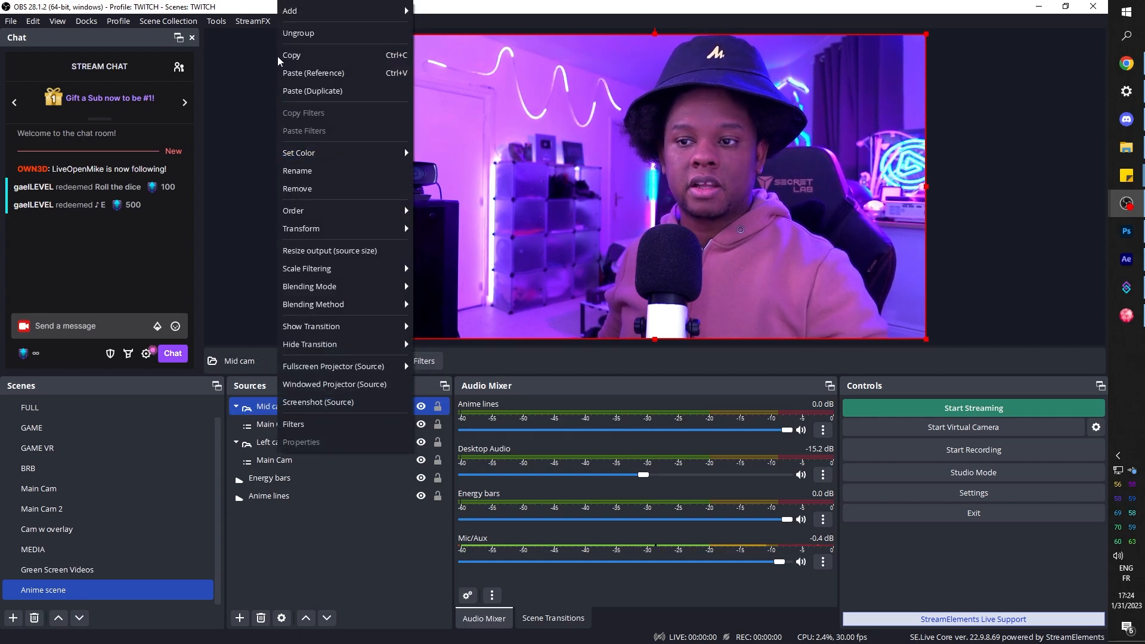
left_click(303, 94)
right_click(278, 407)
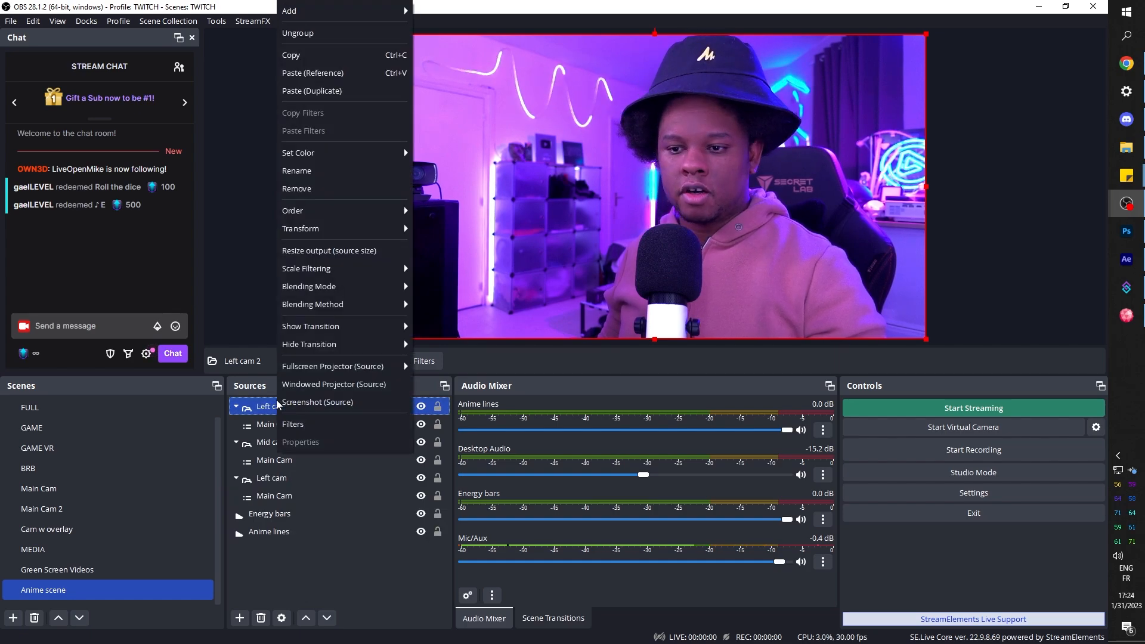
left_click(298, 170)
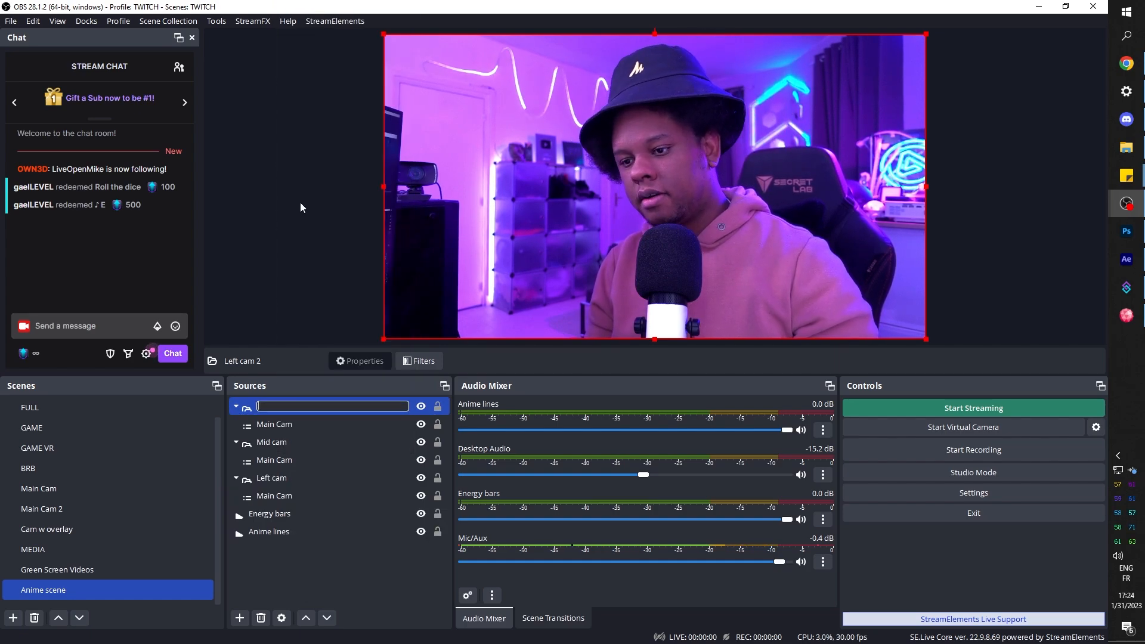
type("Right cam")
left_click(274, 496)
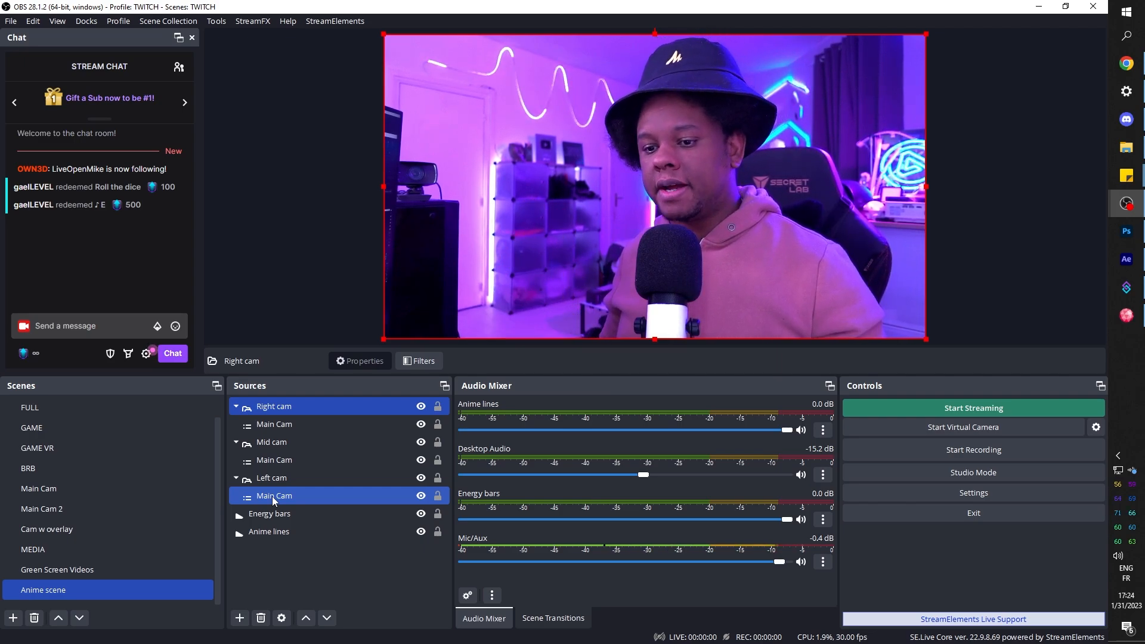
Step: Add a Color Correction effect filter to the Right cam group, keeping the default filter name
right_click(275, 410)
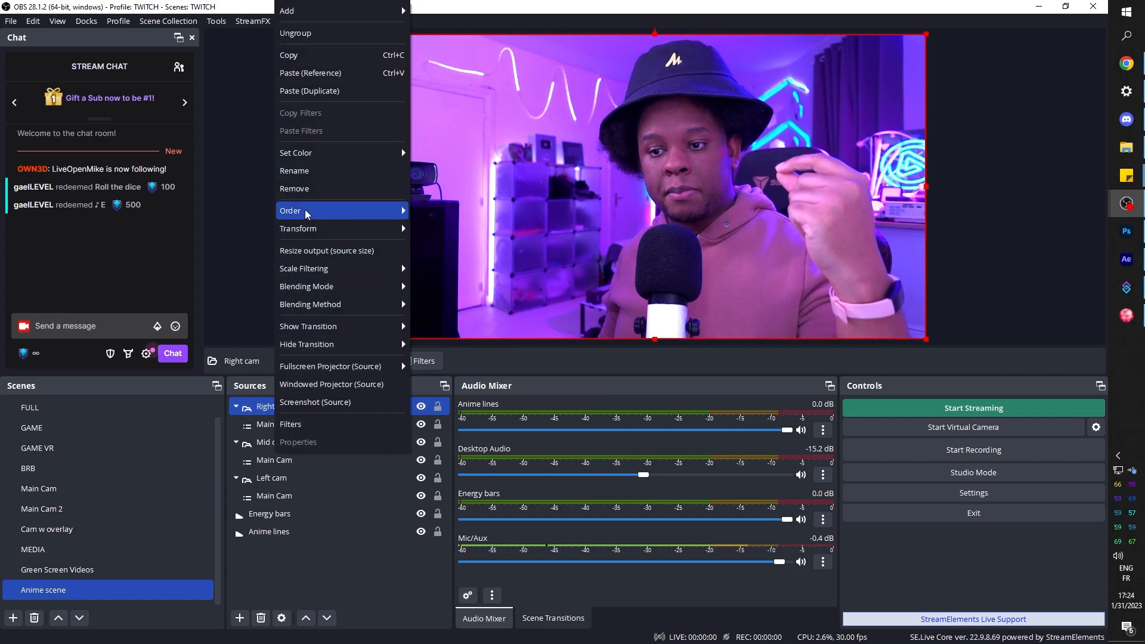
left_click(517, 363)
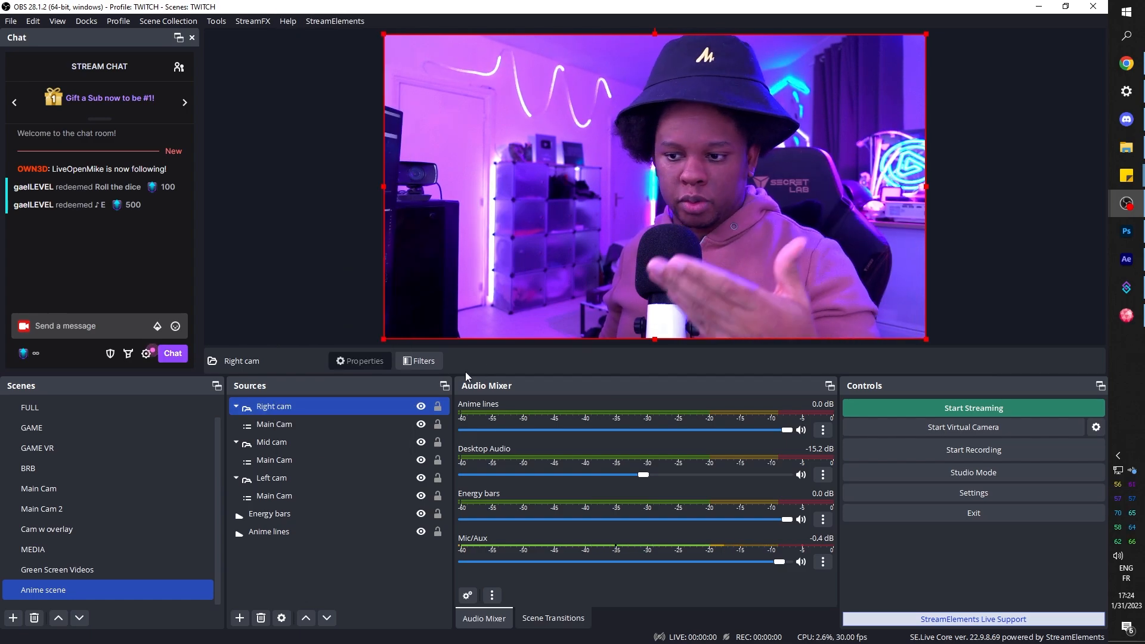
left_click(424, 363)
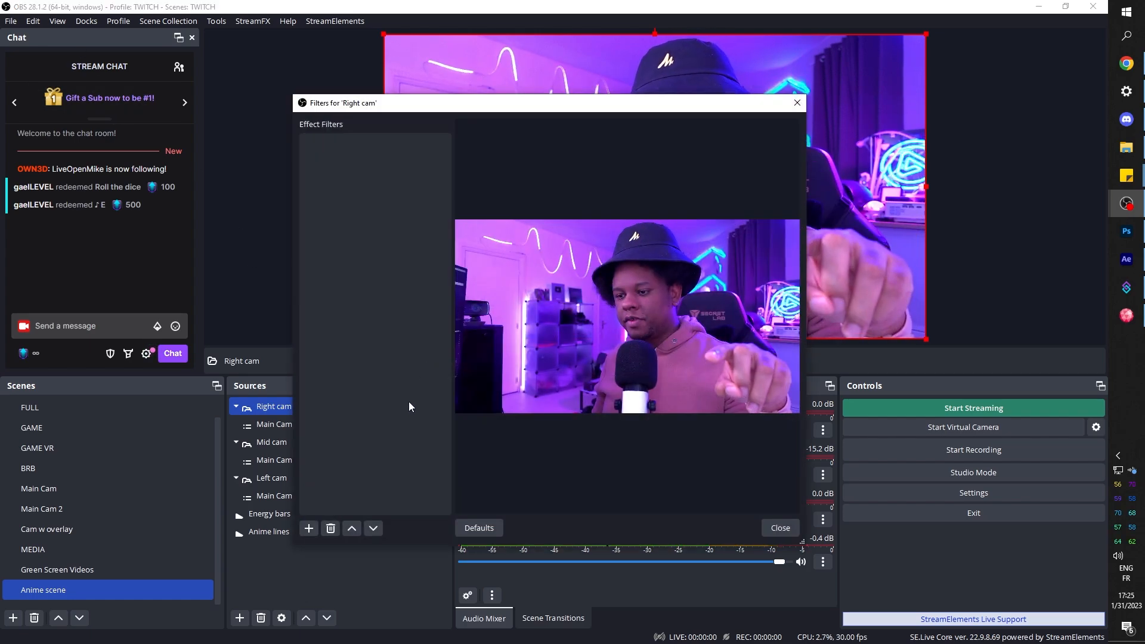
left_click(308, 528)
left_click(346, 182)
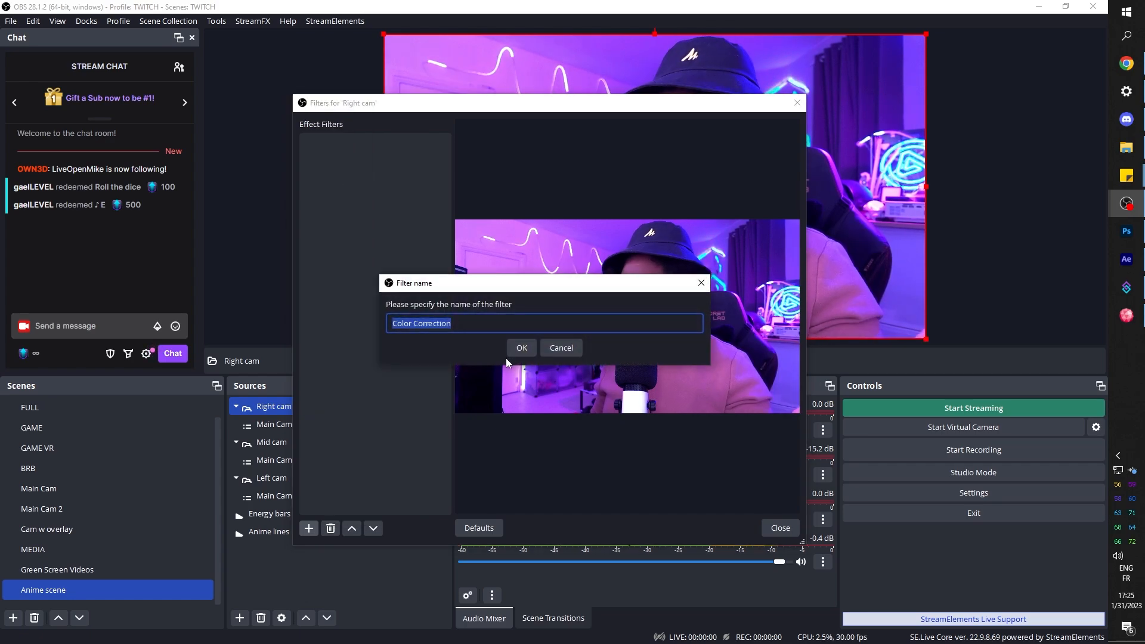
left_click(522, 348)
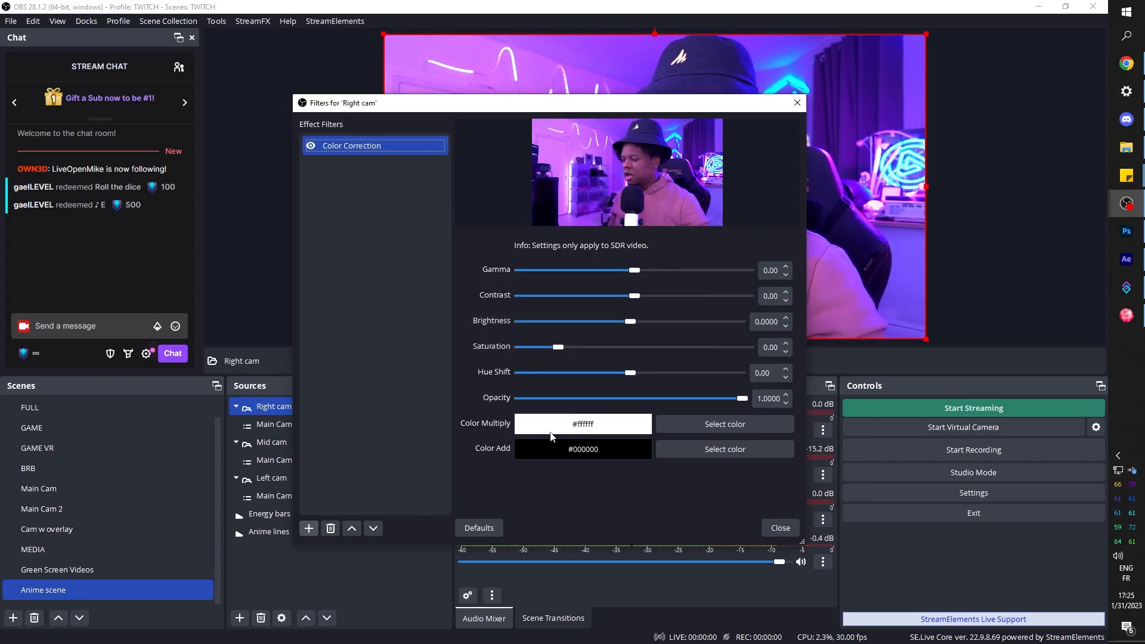
Step: Set the Color Multiply of the Right cam's Color Correction filter to orange #ff7700 and close its filters
left_click(664, 425)
left_click(626, 215)
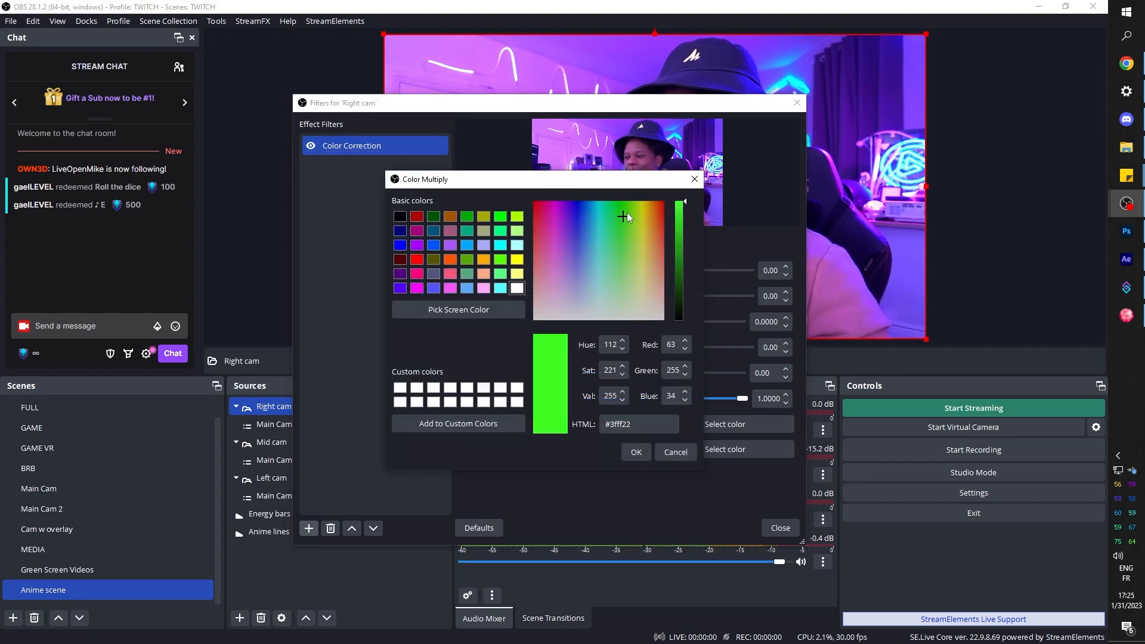
left_click_drag(628, 212, 654, 189)
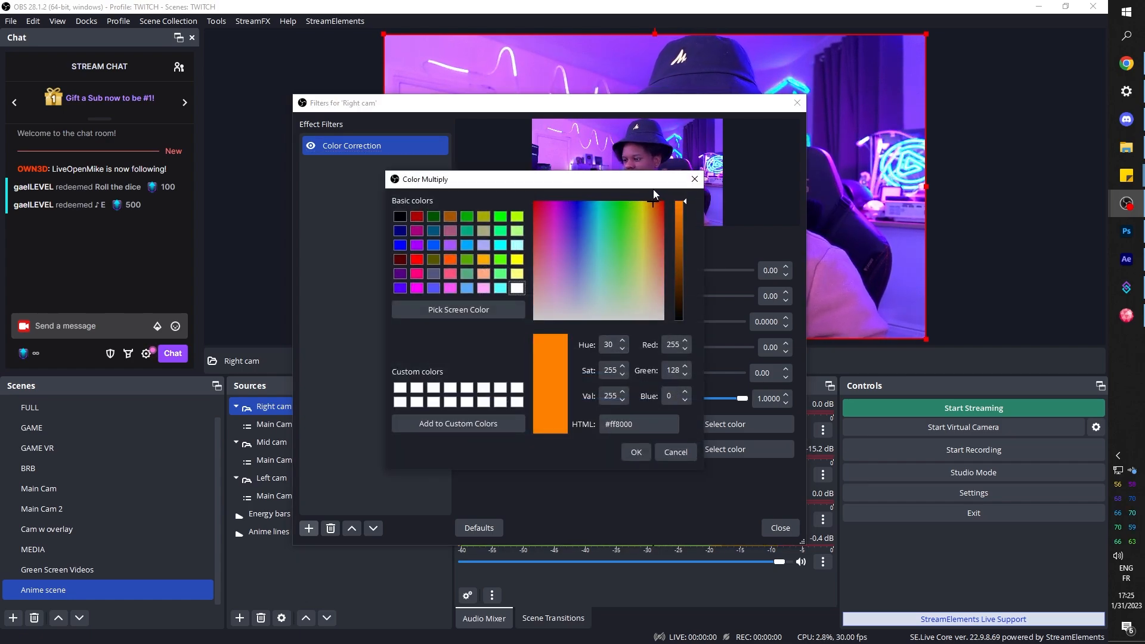
left_click(639, 452)
left_click_drag(548, 110, 464, 180)
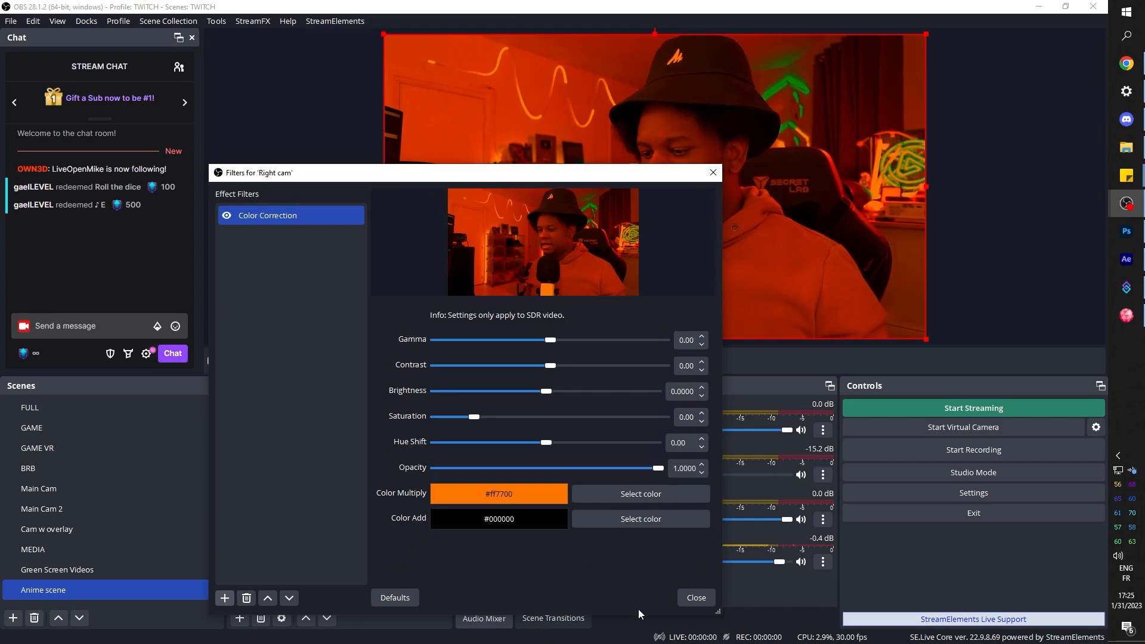
left_click(692, 598)
Step: Hide the Right cam and Mid cam groups so only the Left cam feed shows
left_click(421, 407)
left_click(278, 478)
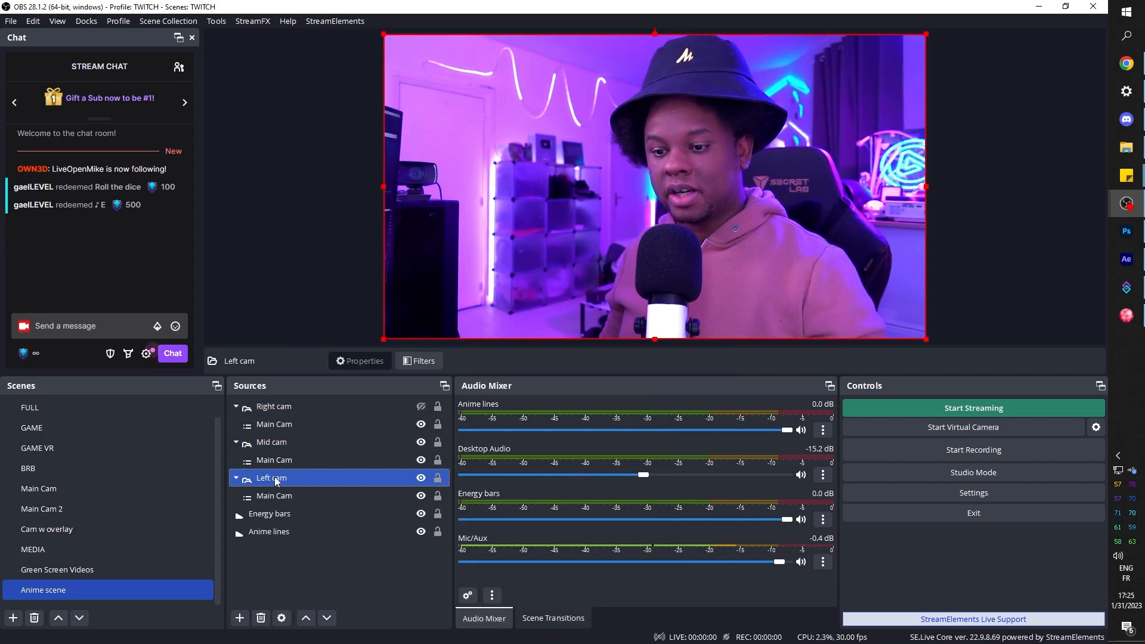
left_click(409, 443, "ctrl")
left_click(421, 442)
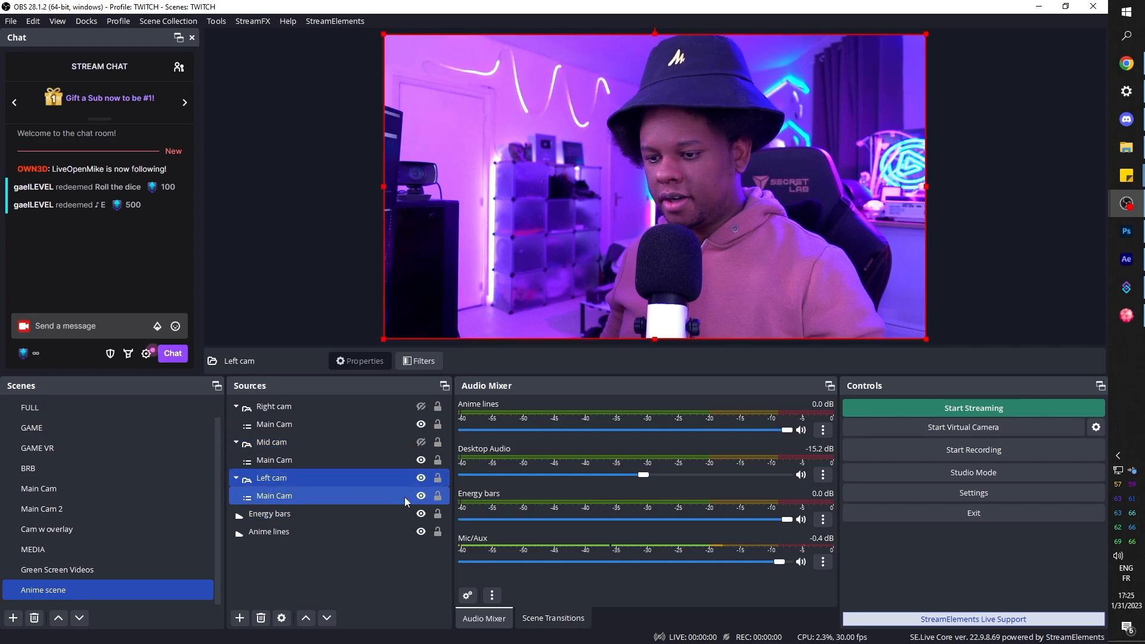
Step: Add a Color Correction effect filter to the Left cam group, keeping the default filter name
left_click(418, 362)
left_click(308, 530)
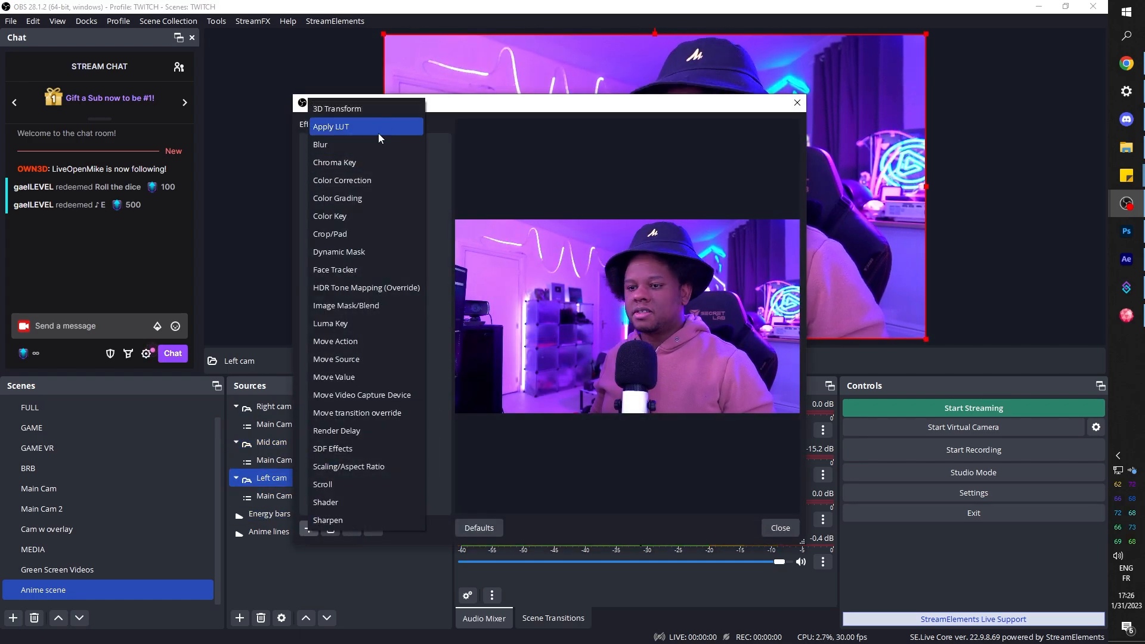
left_click(368, 179)
left_click(517, 349)
Step: Set the Left cam's Color Correction to a green #00ff33 Color Multiply and a contrast of 3.31
left_click(710, 424)
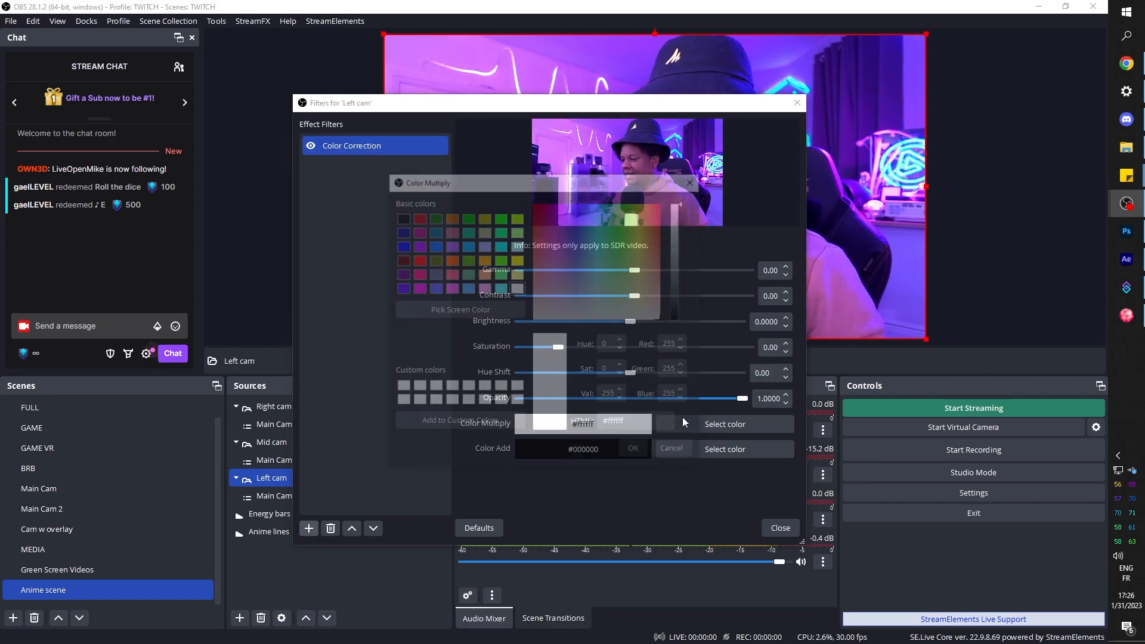
left_click(616, 203)
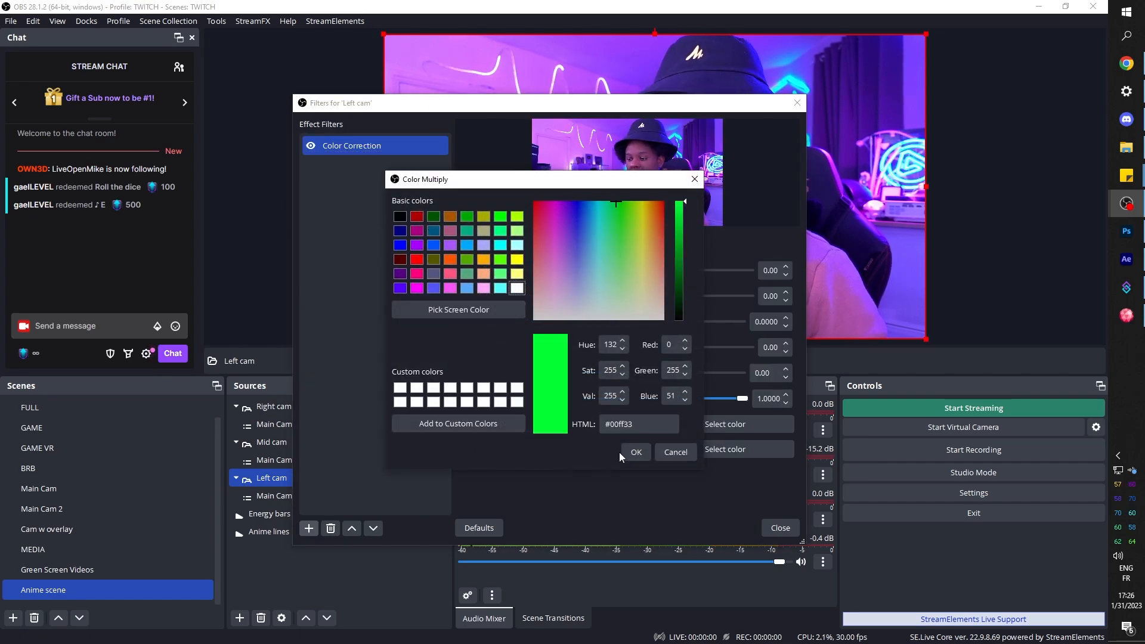
left_click(632, 453)
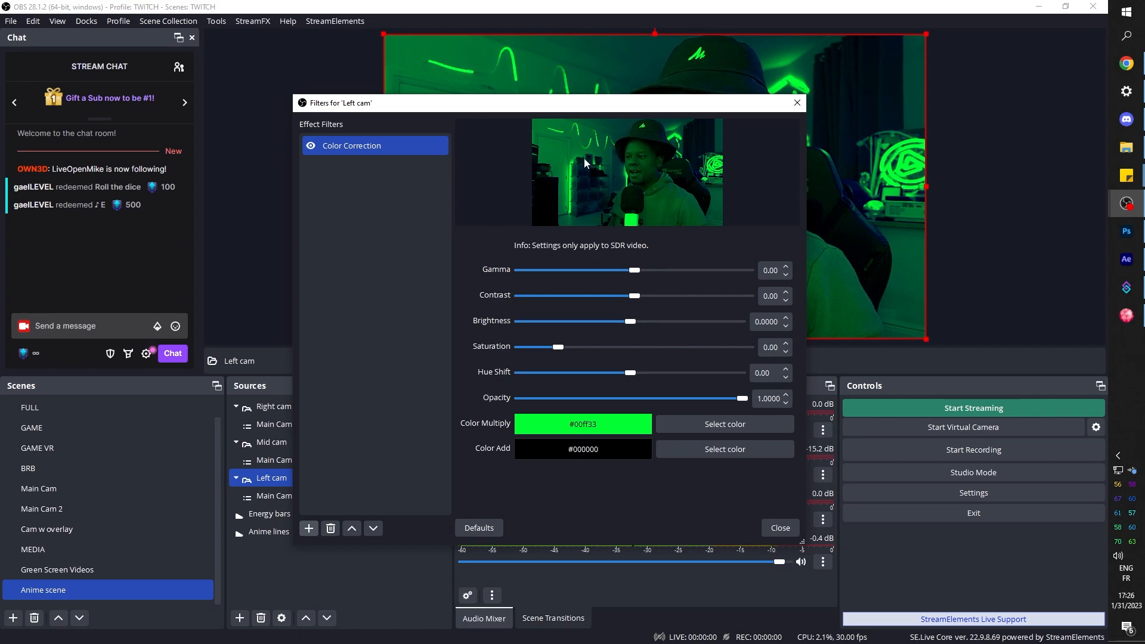
left_click_drag(580, 110, 286, 127)
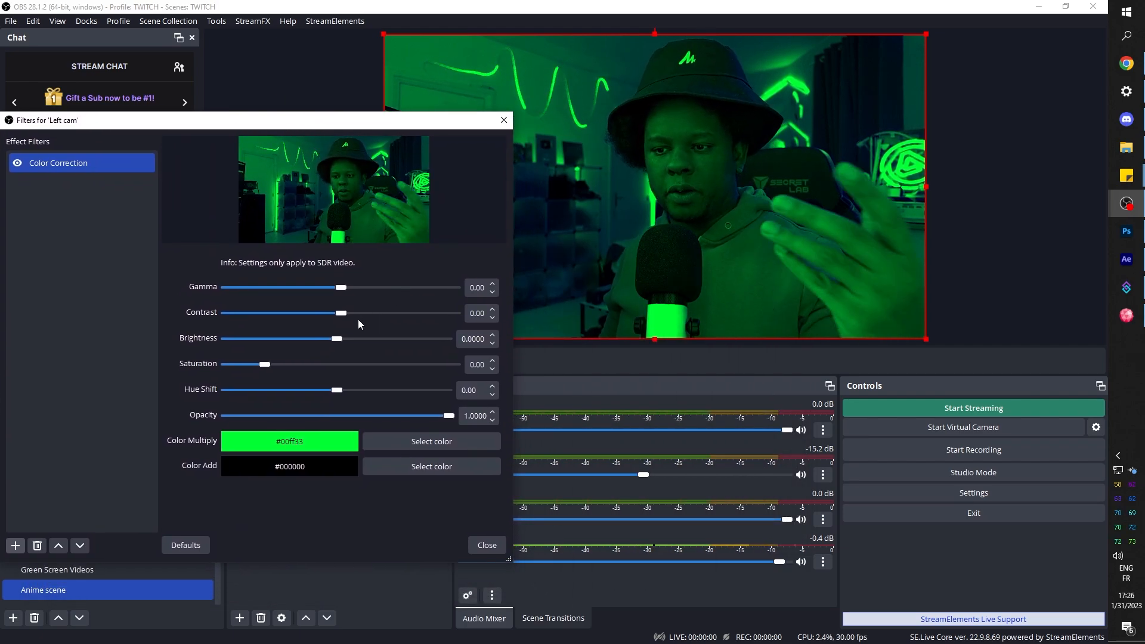
left_click_drag(344, 316, 422, 309)
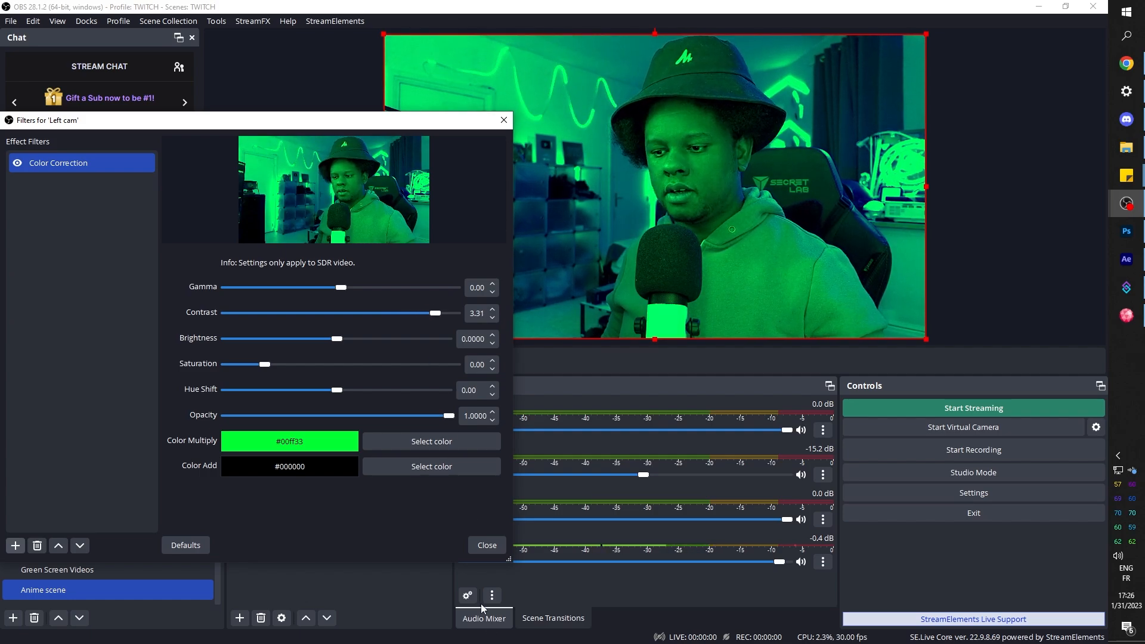
left_click(488, 546)
Step: Show the Right cam group again and set its Color Correction contrast to 2.01
left_click(291, 408)
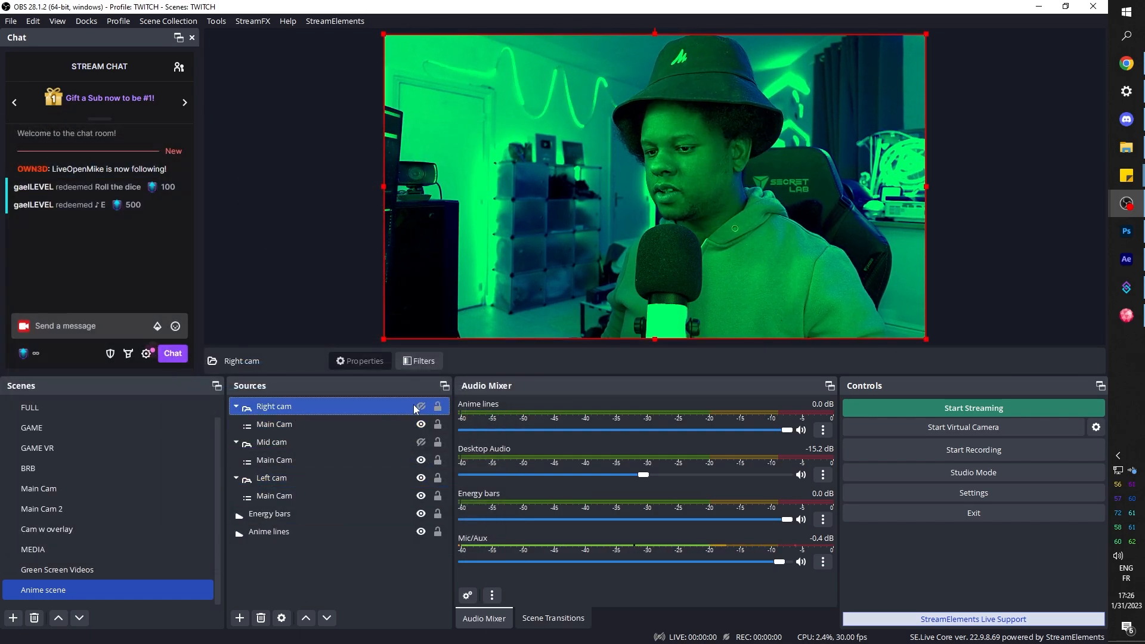
left_click(420, 406)
left_click(424, 360)
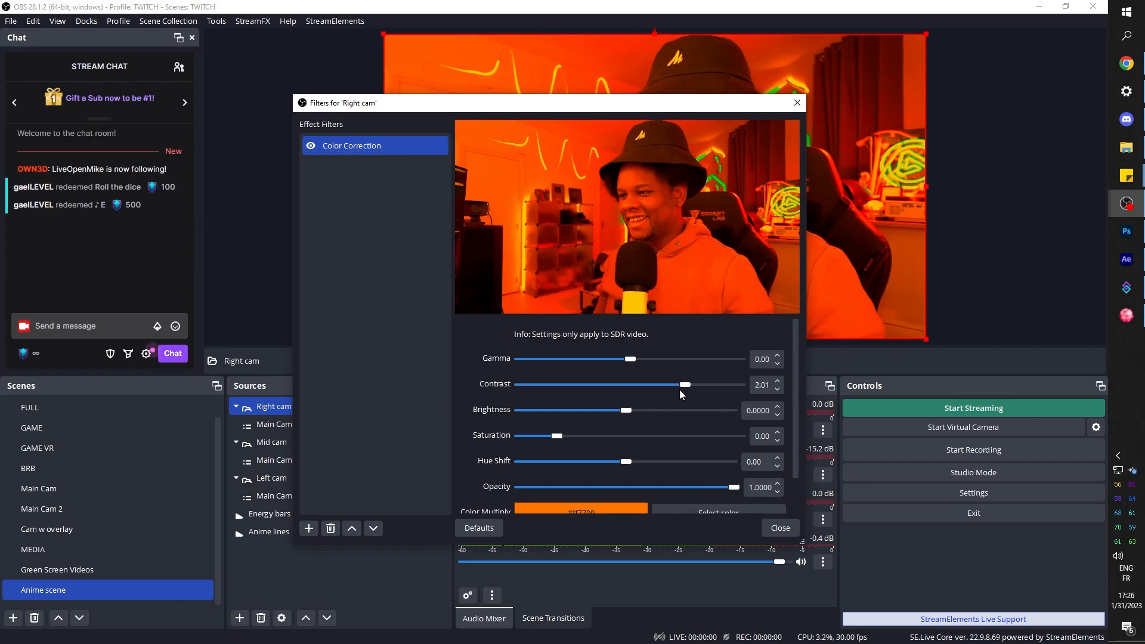
left_click(780, 528)
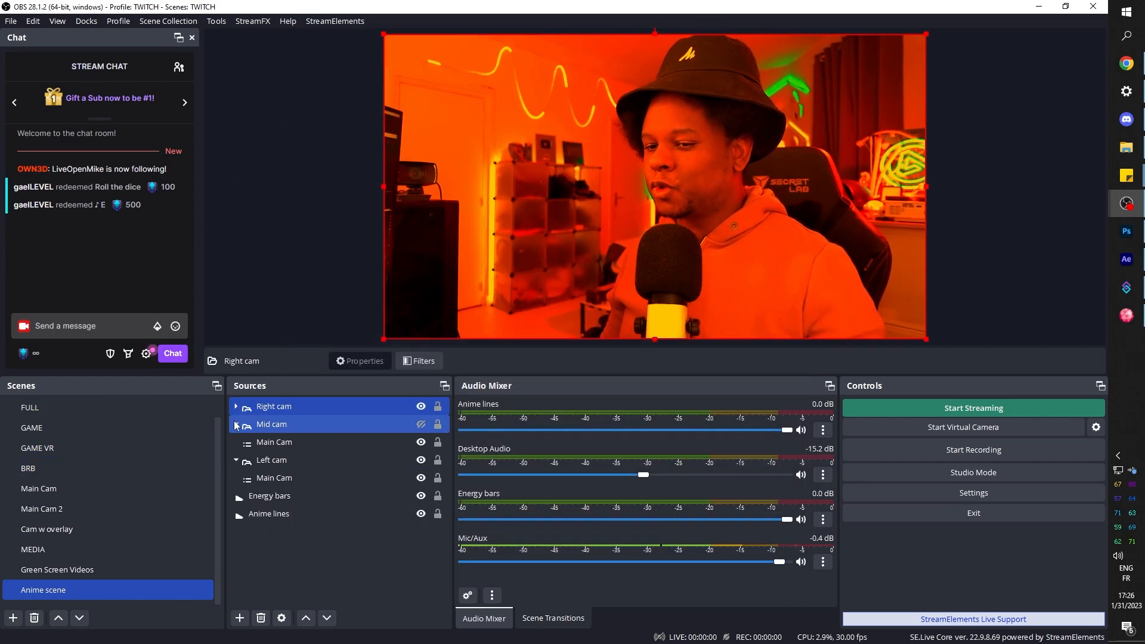
Step: Collapse the camera groups and reorder the sources so Energy bars and Anime lines sit above all three cams
left_click(236, 424)
left_click_drag(281, 462, 282, 398)
left_click(276, 481)
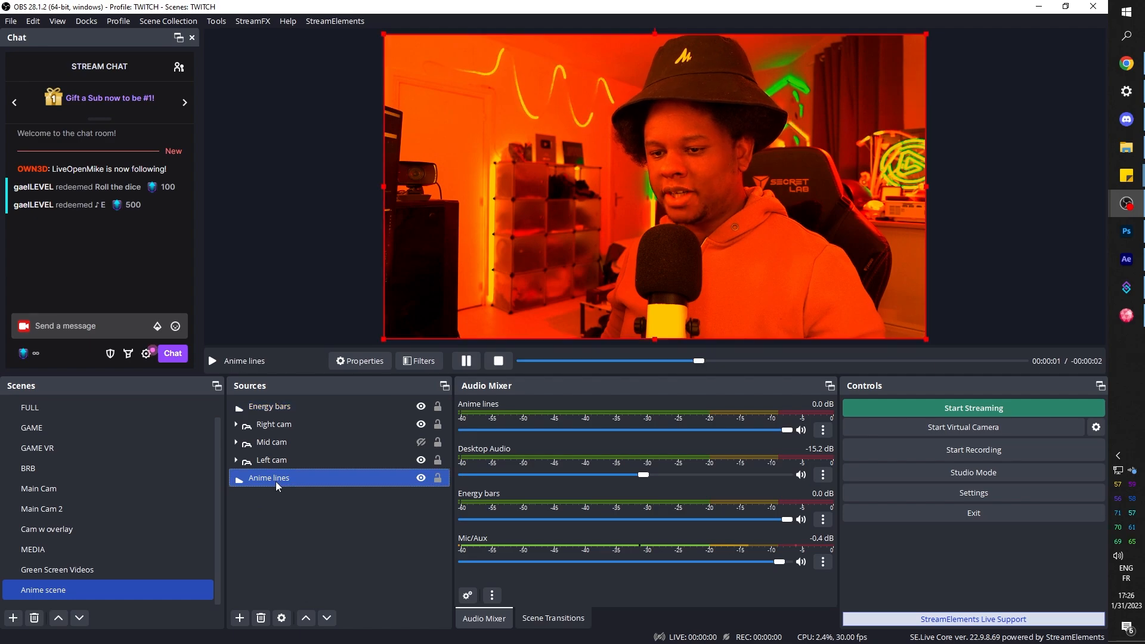
left_click_drag(276, 481, 278, 411)
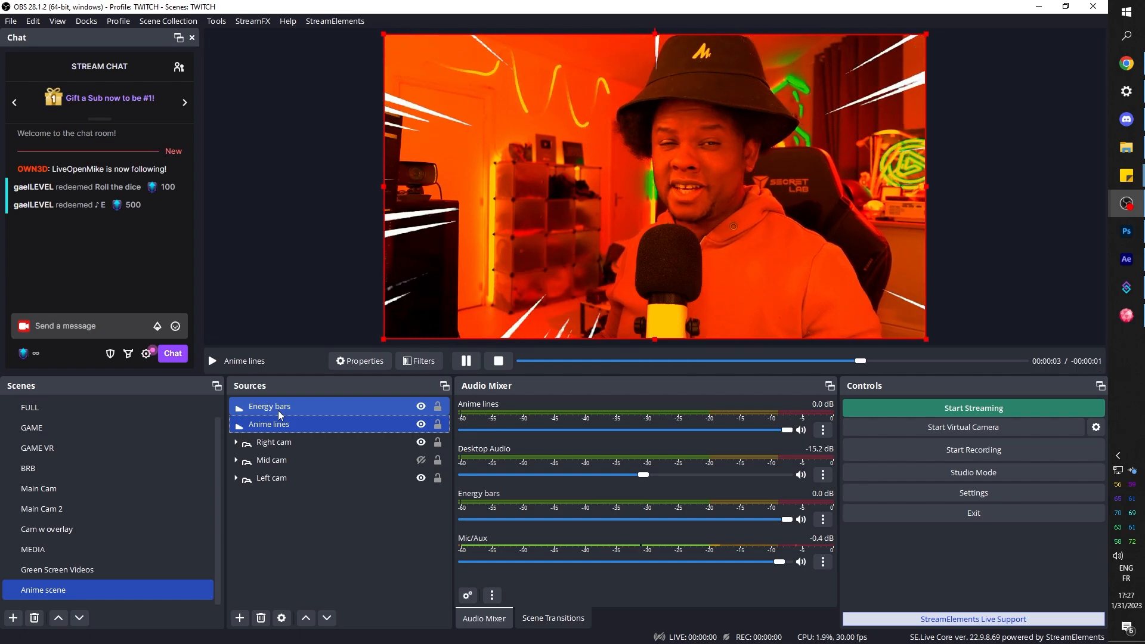
left_click(274, 442)
left_click(275, 460)
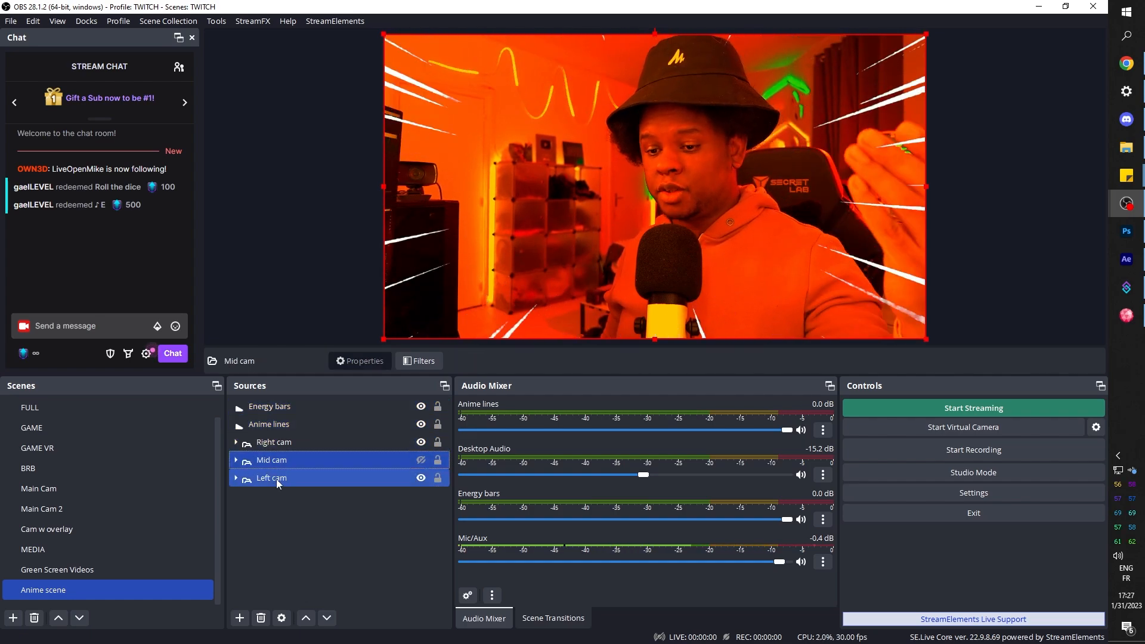
left_click(277, 479)
Step: Add an Image Mask/Blend effect filter to the Right cam group, keeping the default filter name
left_click(277, 444)
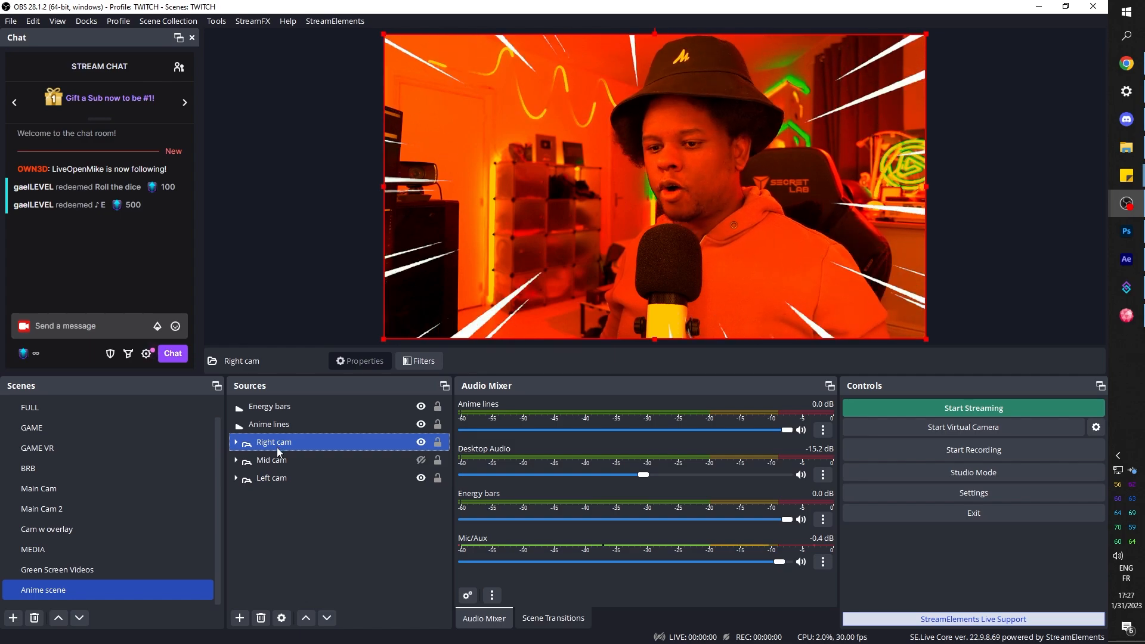
left_click(427, 366)
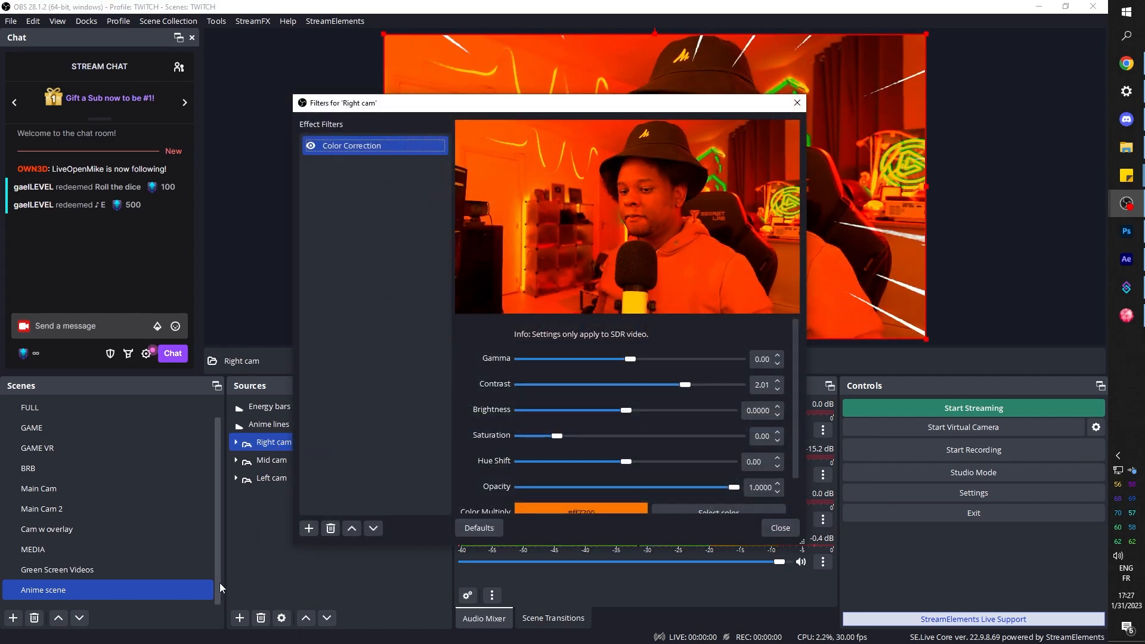
left_click(309, 532)
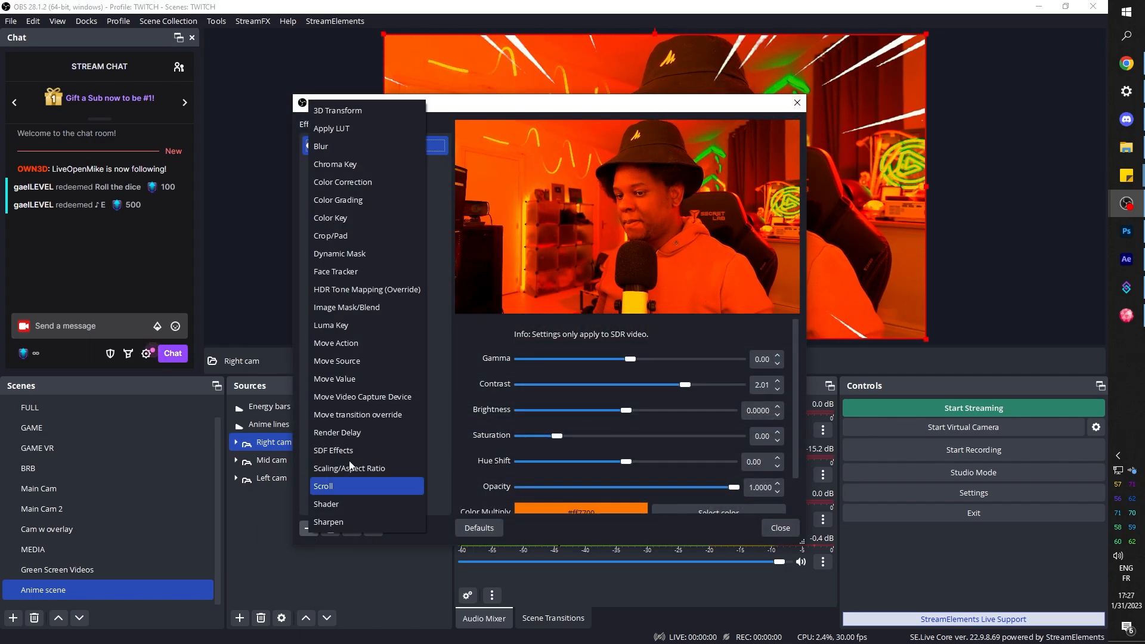
left_click(360, 309)
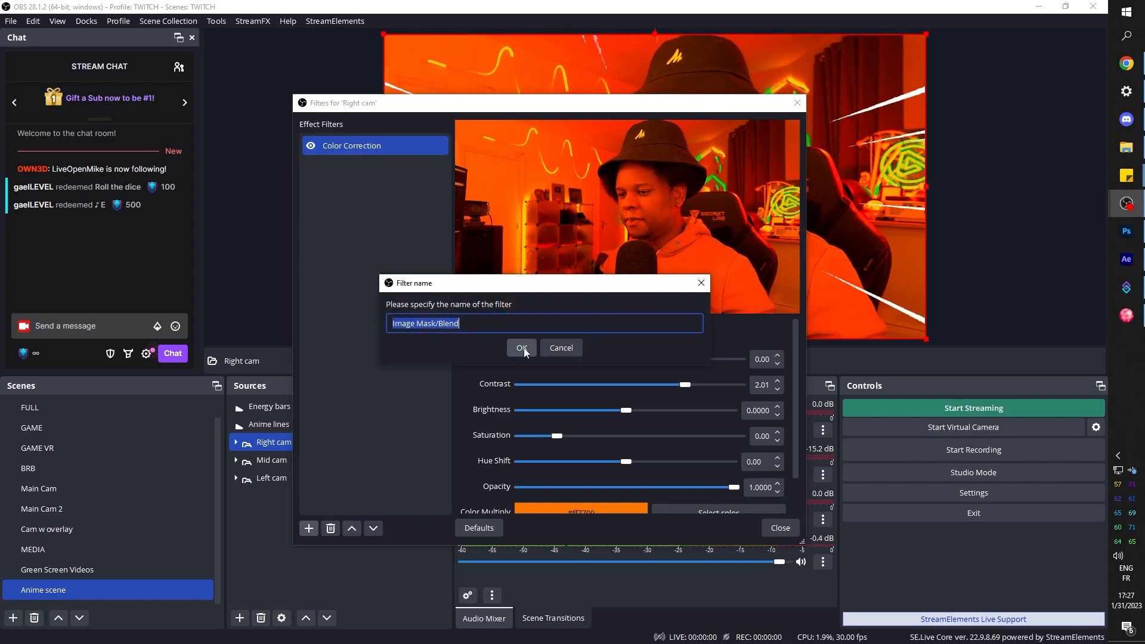
left_click(523, 347)
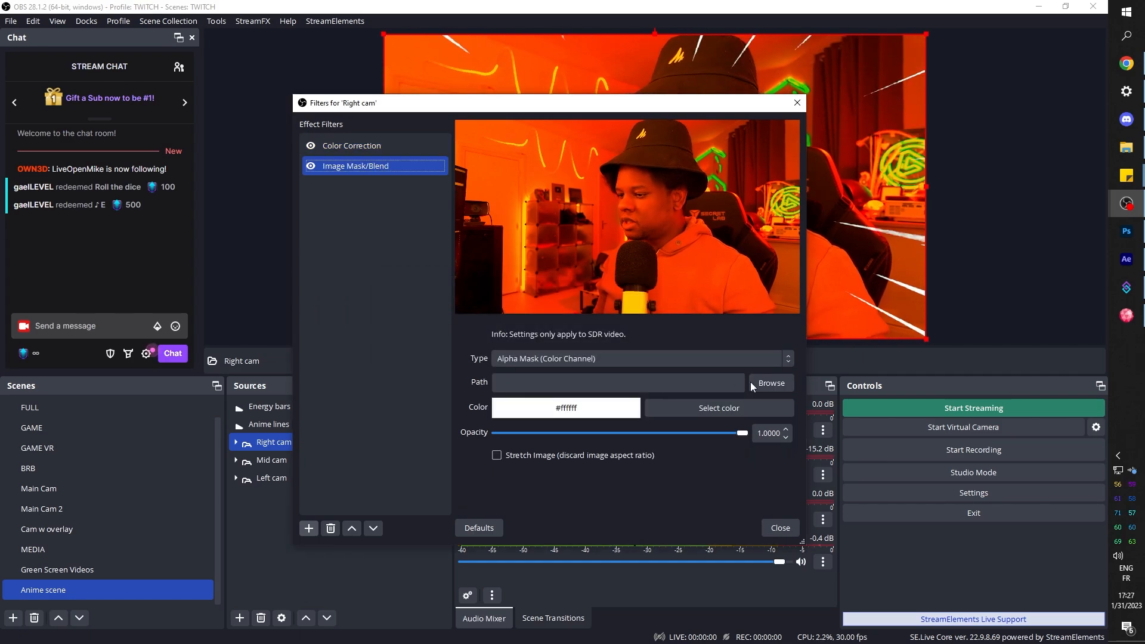
Step: Load Right.png from the Anime effect PNG Masks folder as the Right cam's alpha mask image
left_click(771, 384)
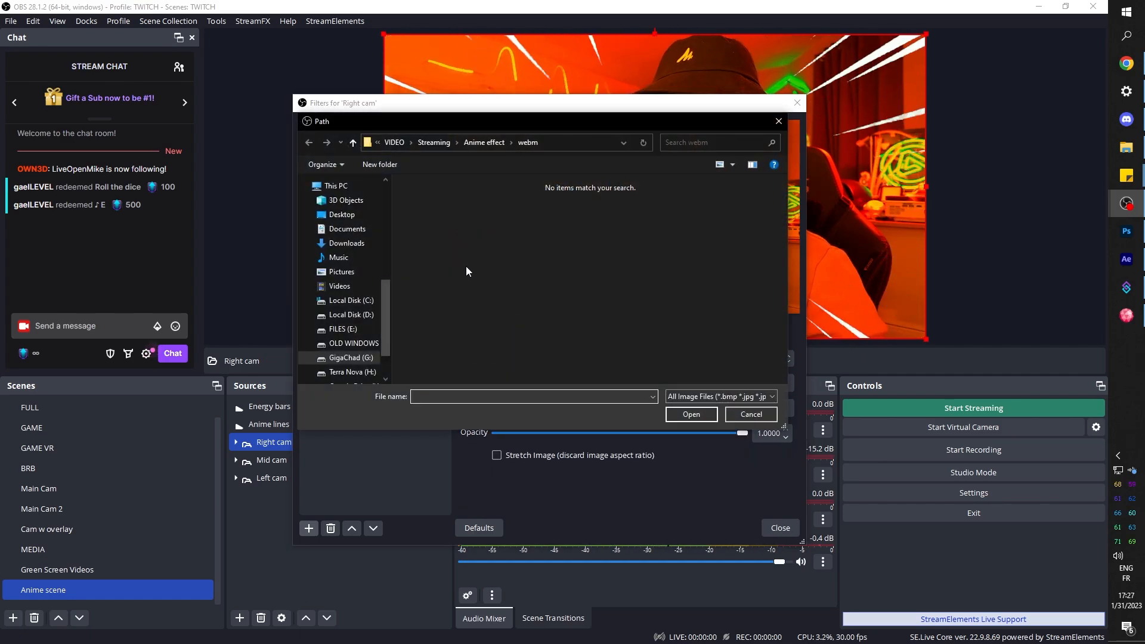
left_click(485, 142)
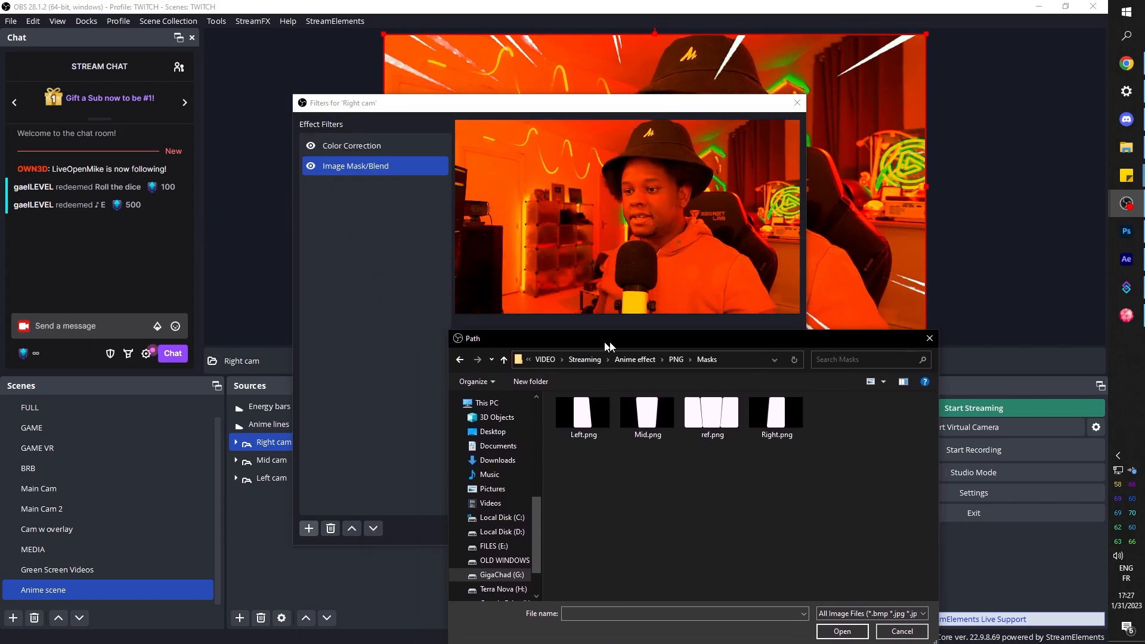
left_click_drag(596, 343, 488, 96)
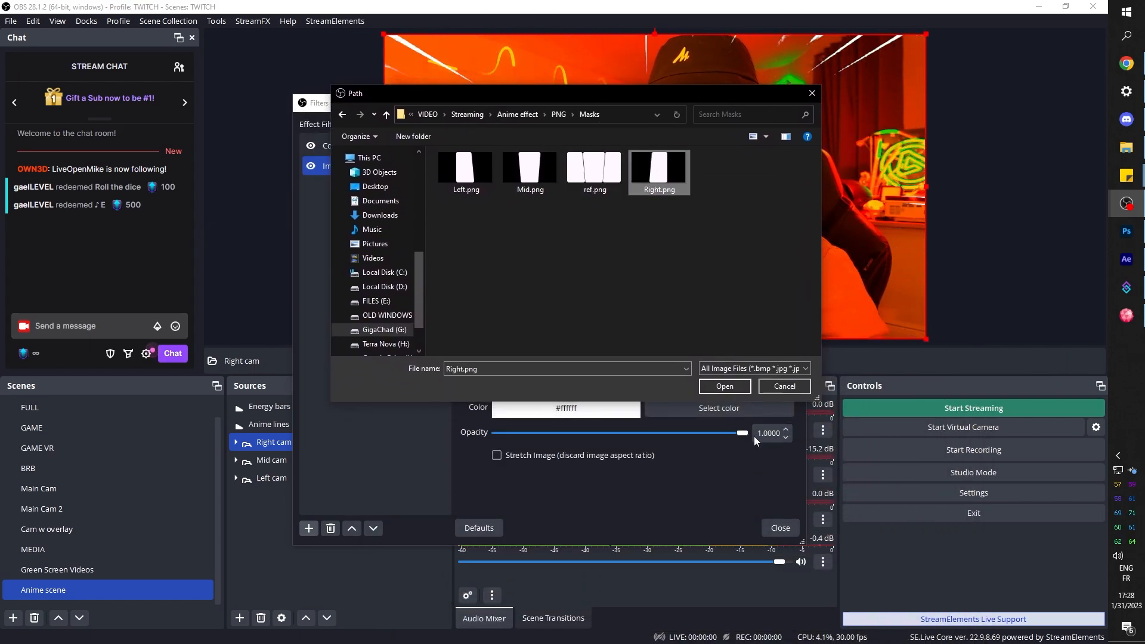
left_click(724, 386)
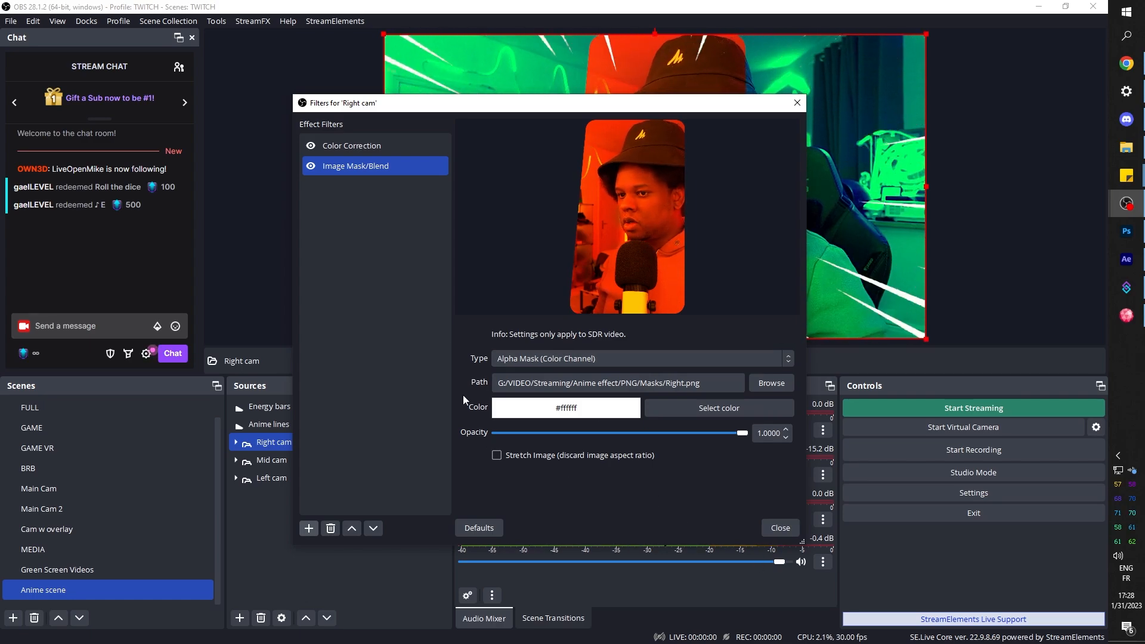
Step: Copy the Image Mask/Blend filter from the Right cam group and paste it into the Mid cam group's filters
right_click(357, 167)
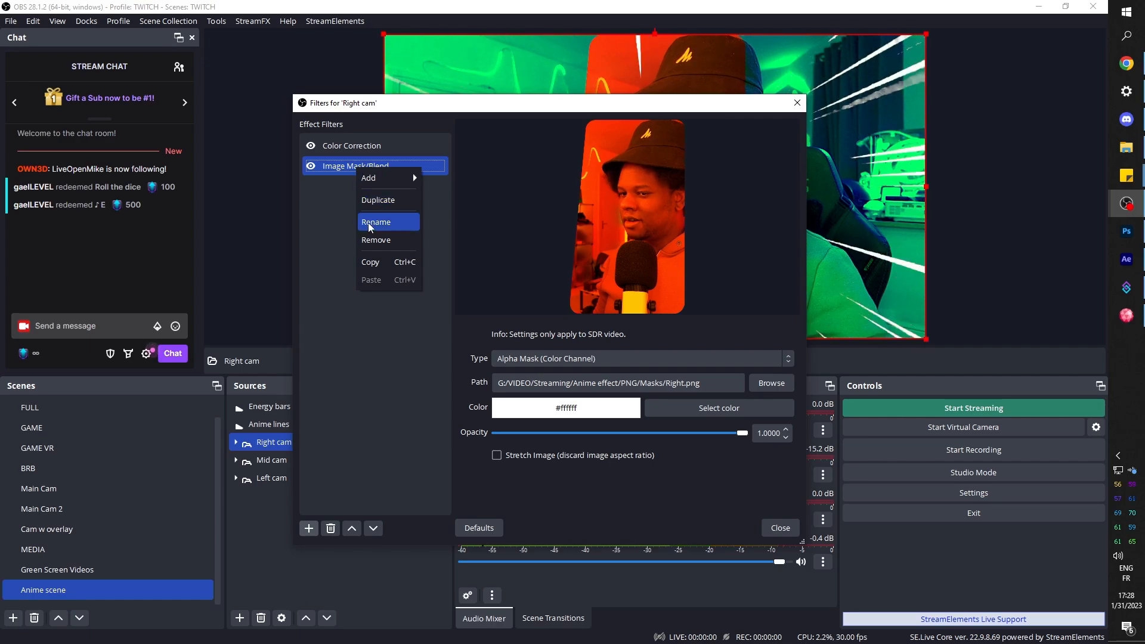
left_click(371, 265)
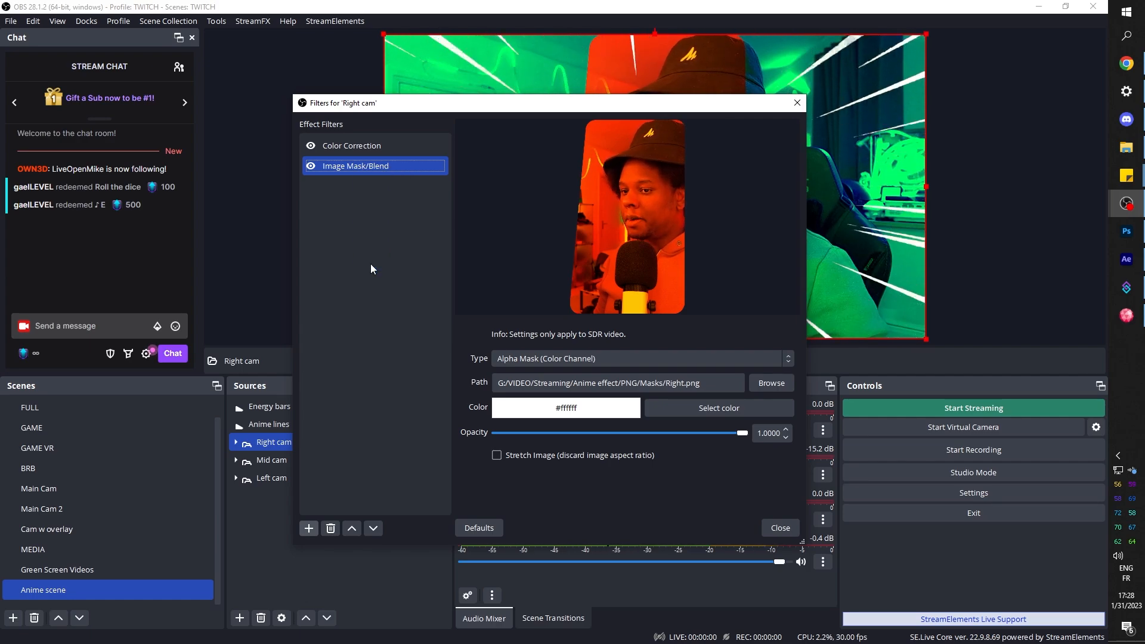
left_click(781, 528)
left_click(277, 460)
left_click(424, 361)
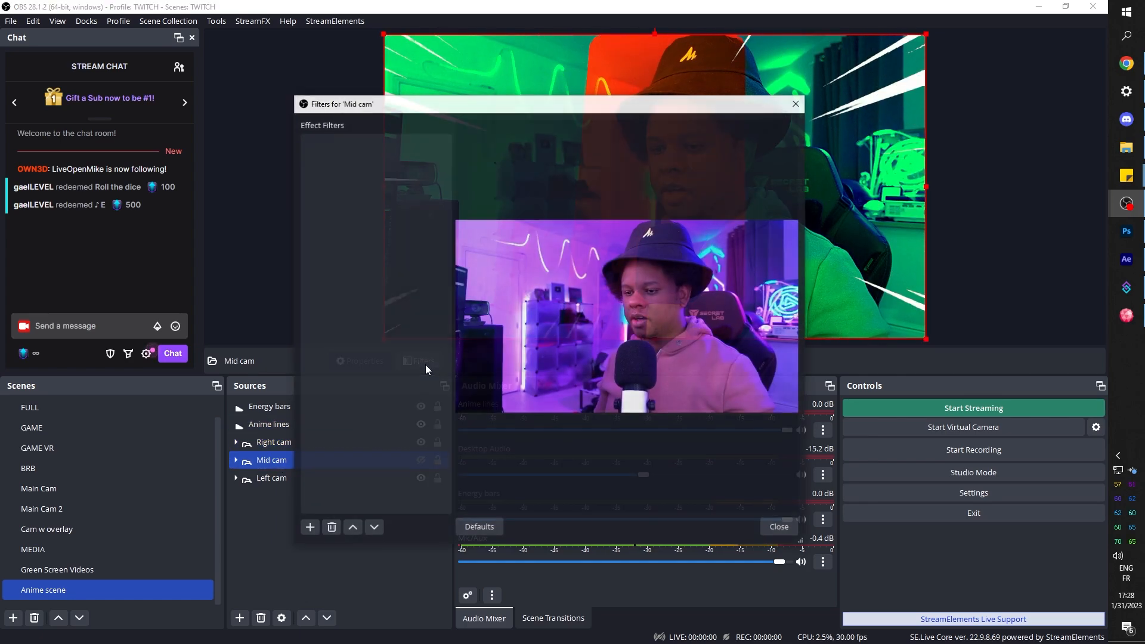
right_click(374, 225)
mouse_move(417, 231)
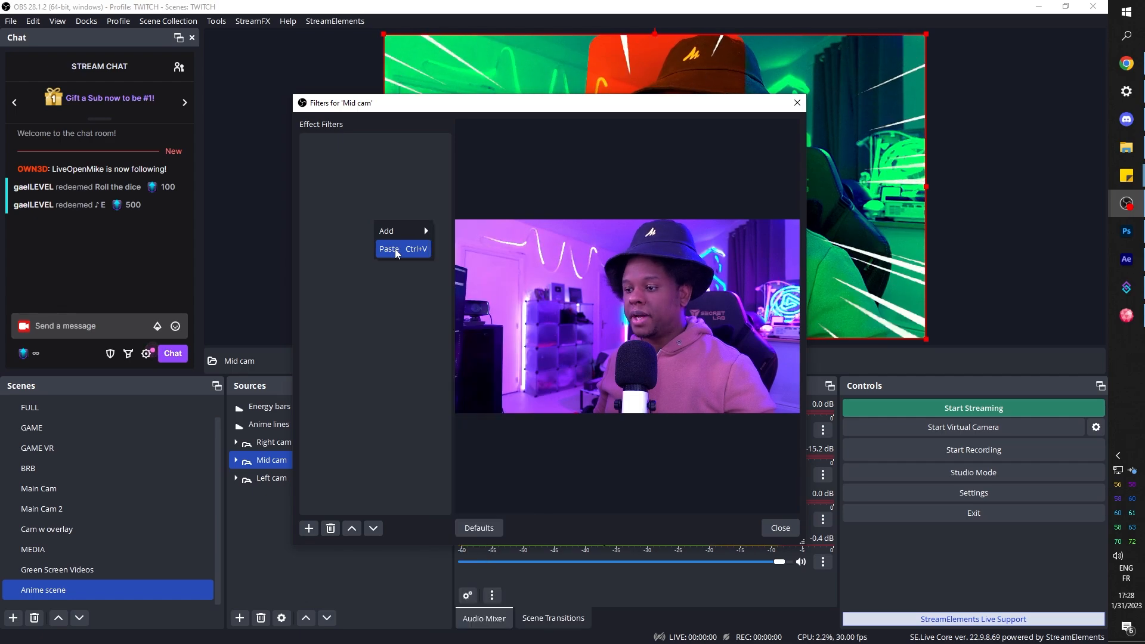
left_click(394, 249)
Step: Set the Mid cam's mask image to Mid.png and close its filters
left_click(773, 335)
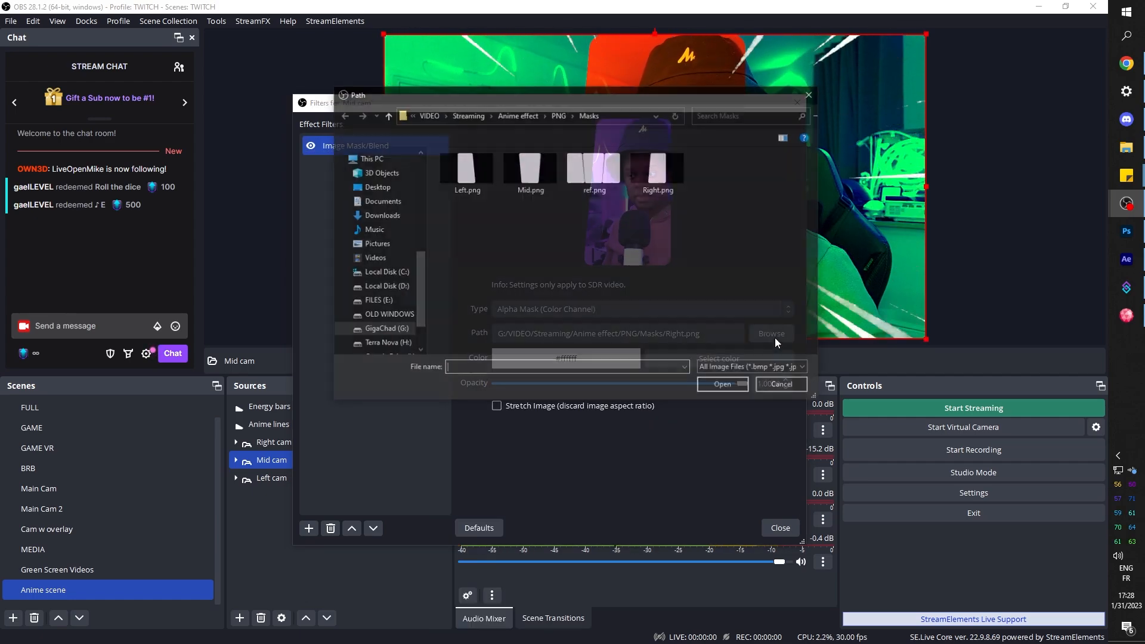
double_click(530, 172)
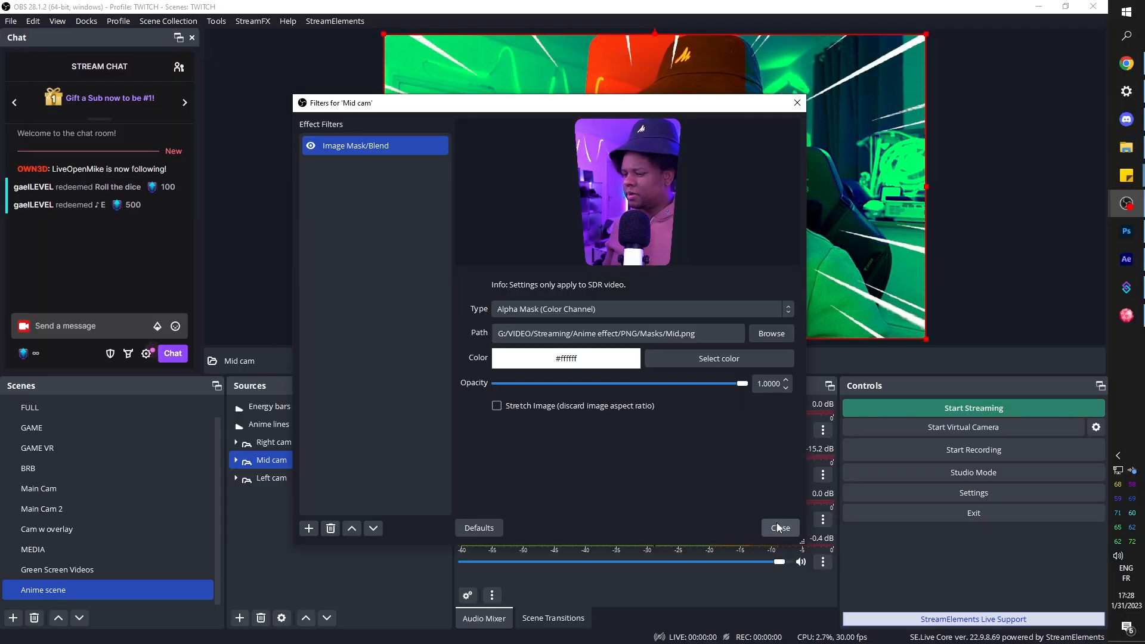
left_click(777, 528)
Step: Paste the copied Image Mask/Blend filter into the Left cam group's filters and set its mask image to Left.png
left_click(305, 474)
left_click(403, 366)
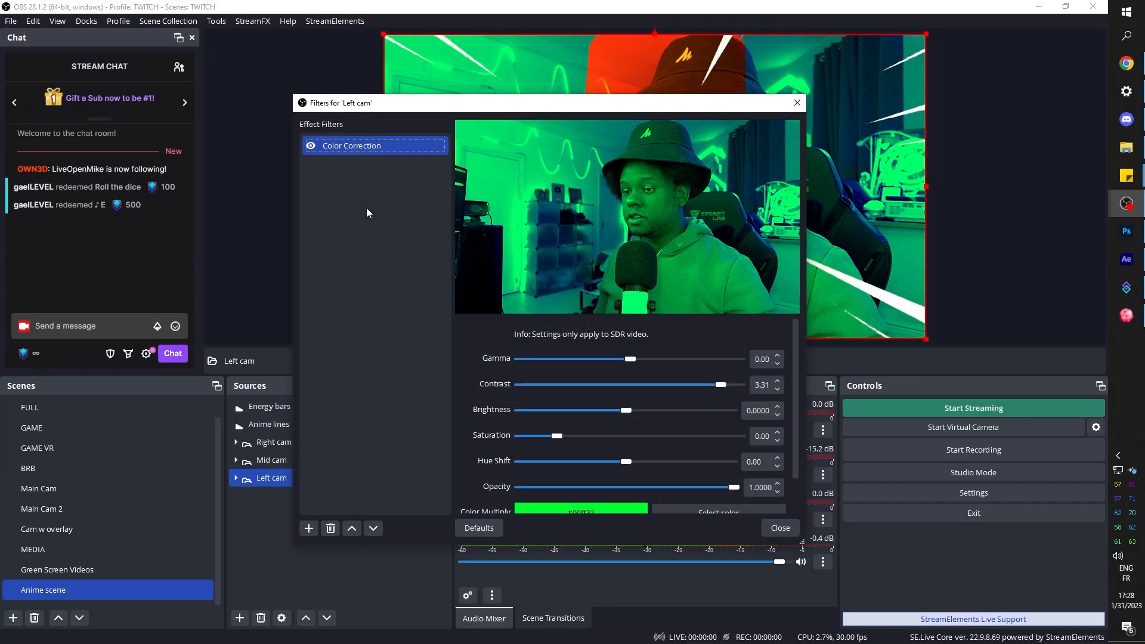
right_click(360, 223)
left_click(374, 247)
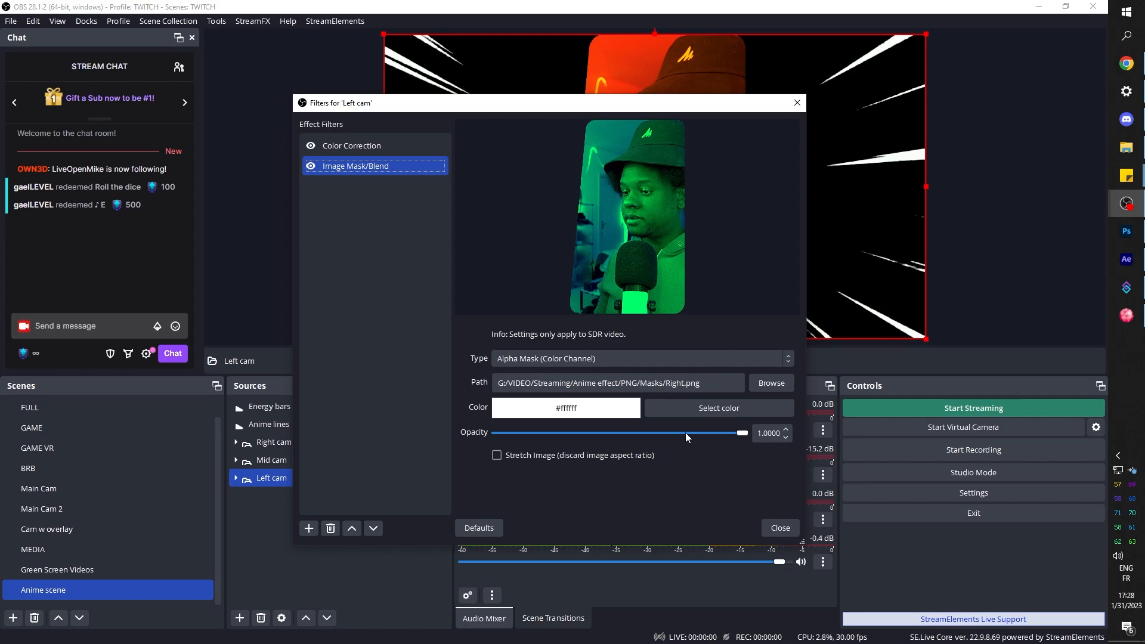
left_click(770, 383)
double_click(473, 166)
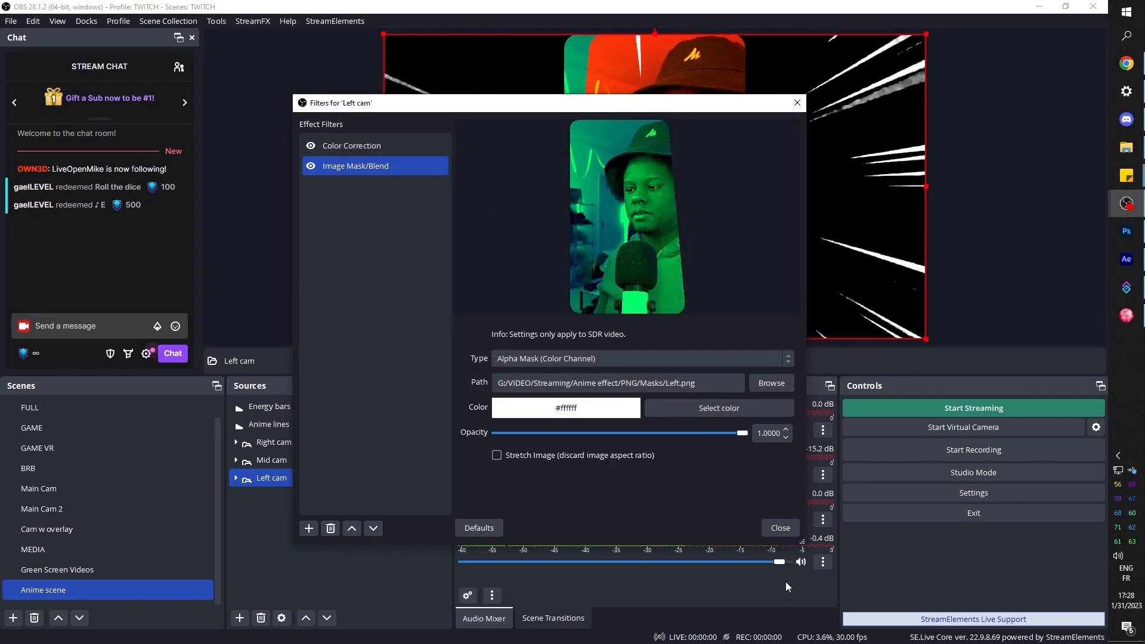
Step: Close the Left cam filters and make the Mid cam group visible
left_click(780, 528)
left_click(338, 461, "ctrl")
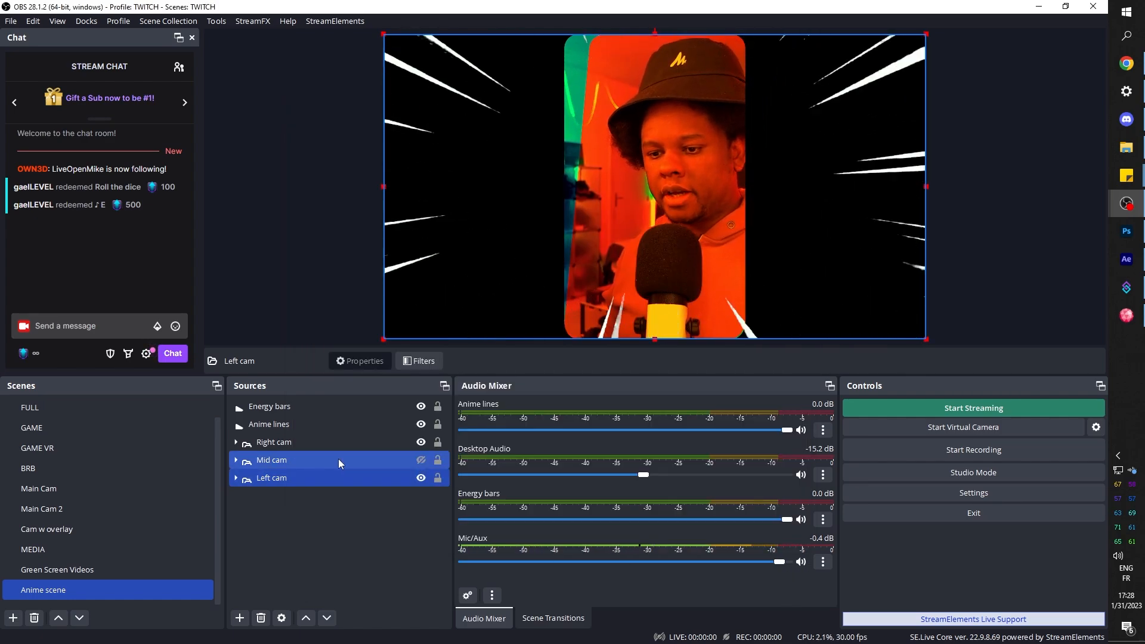
left_click(421, 460)
Step: Move the Right cam group about 637 px to the right so its panel fills the right third of the canvas
left_click(334, 461, "ctrl")
left_click(284, 448, "ctrl")
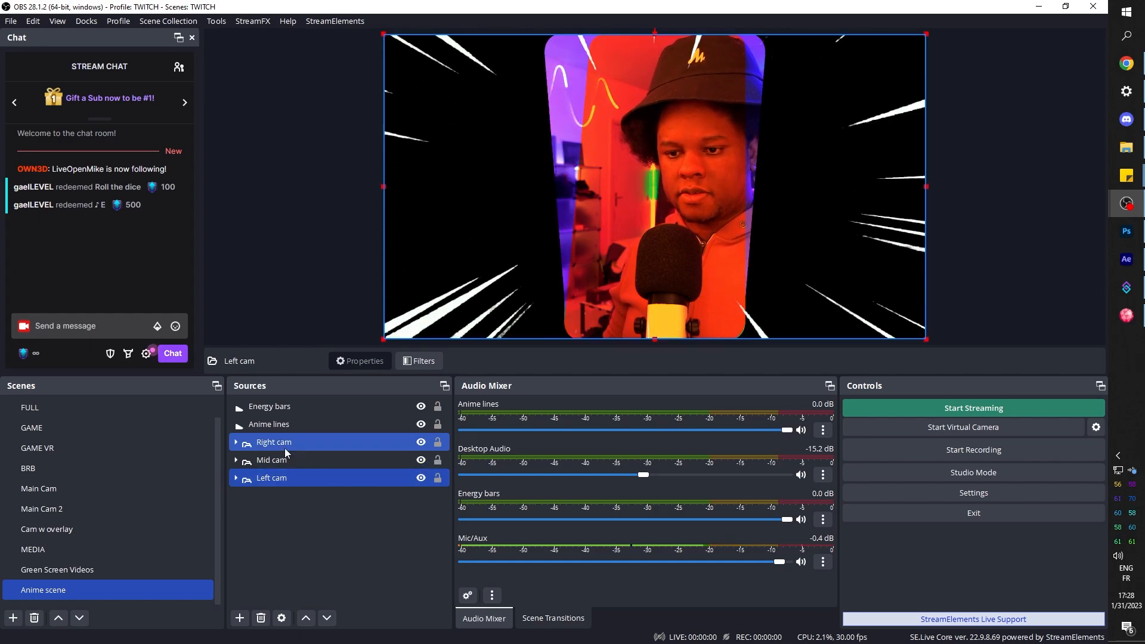
left_click(282, 449)
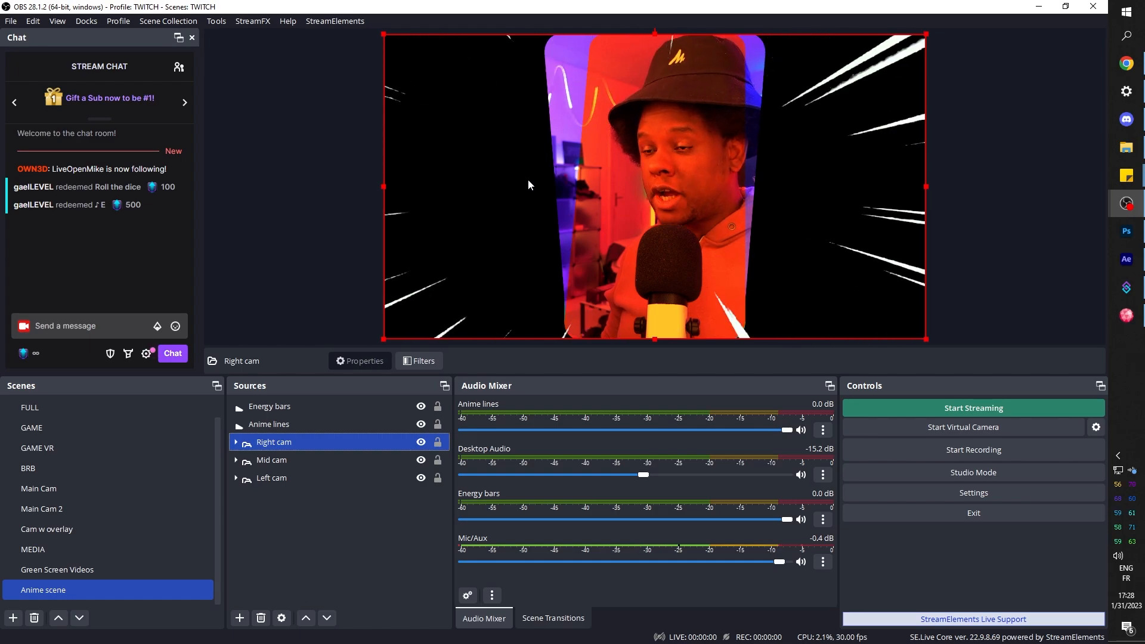
left_click_drag(550, 180, 745, 191)
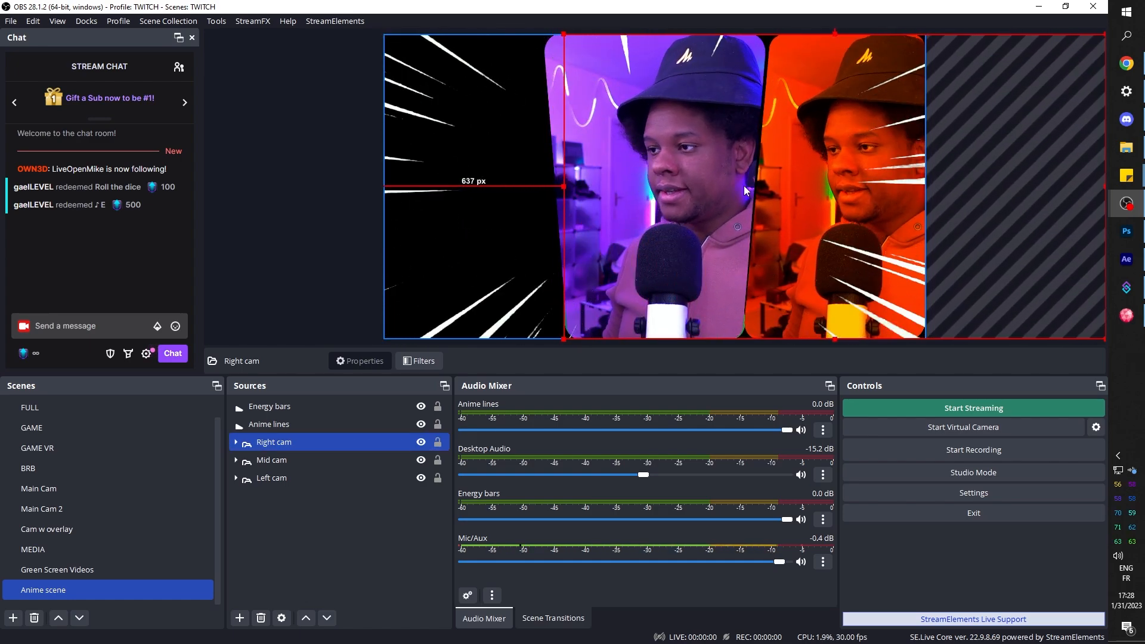
Step: Move the Left cam group about 639 px to the left so its panel fills the left third of the canvas
left_click(277, 463, "ctrl")
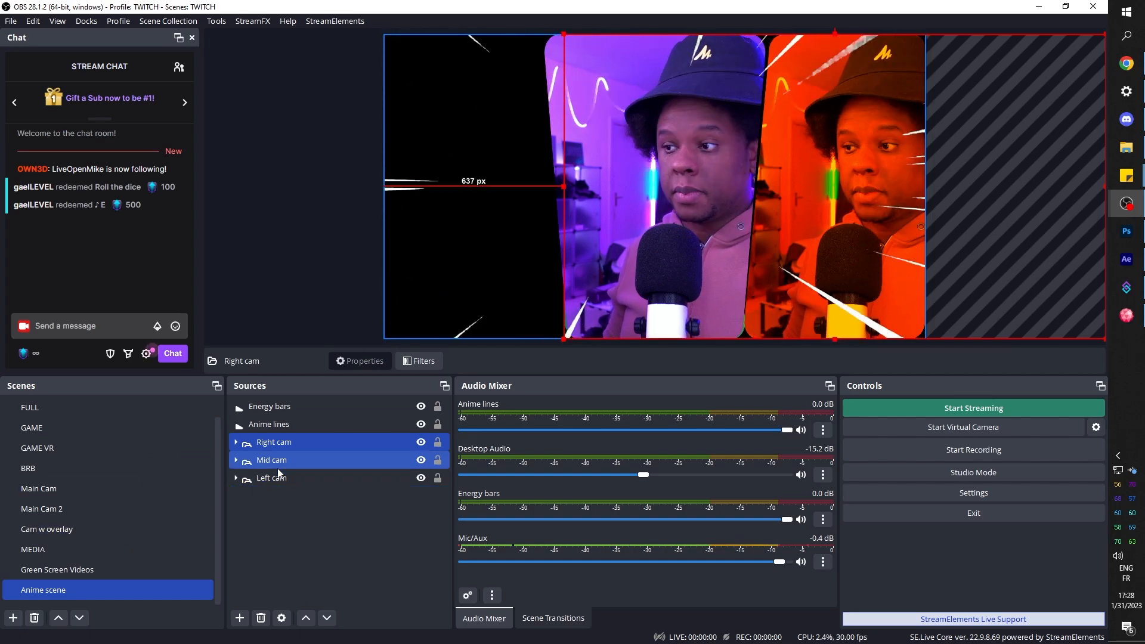
left_click(276, 478)
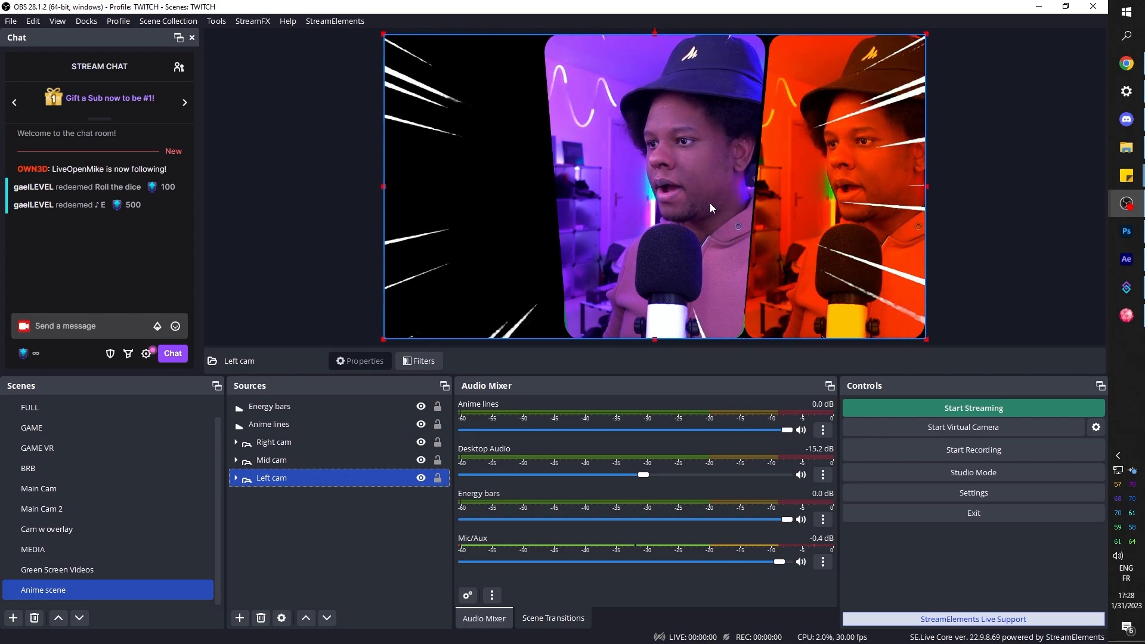
left_click_drag(710, 202, 495, 200)
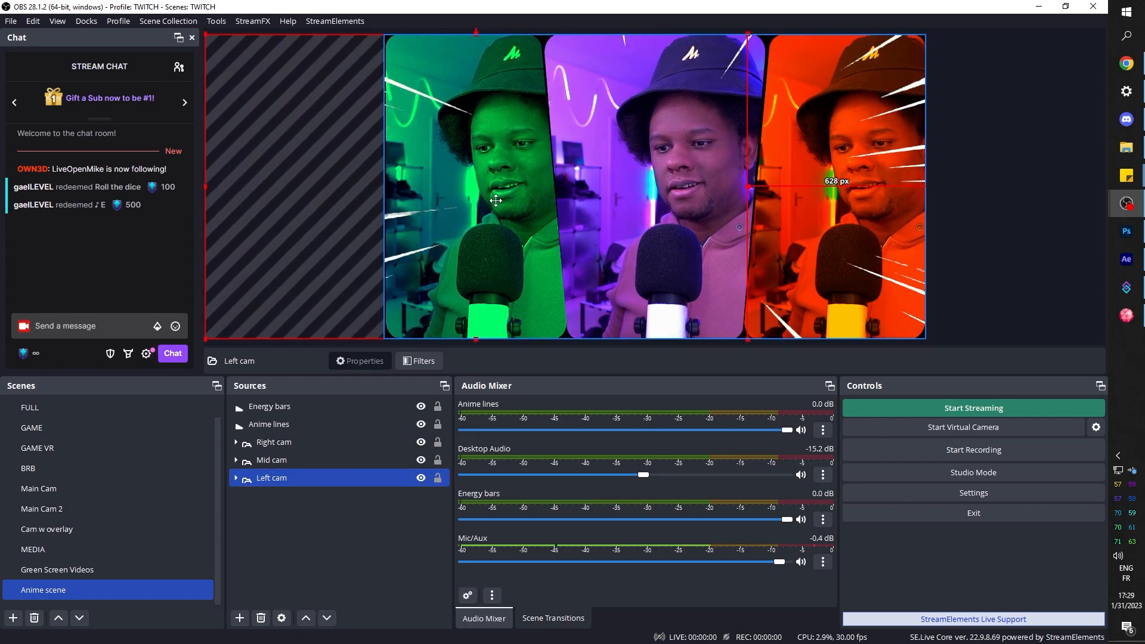
left_click(398, 460, "ctrl")
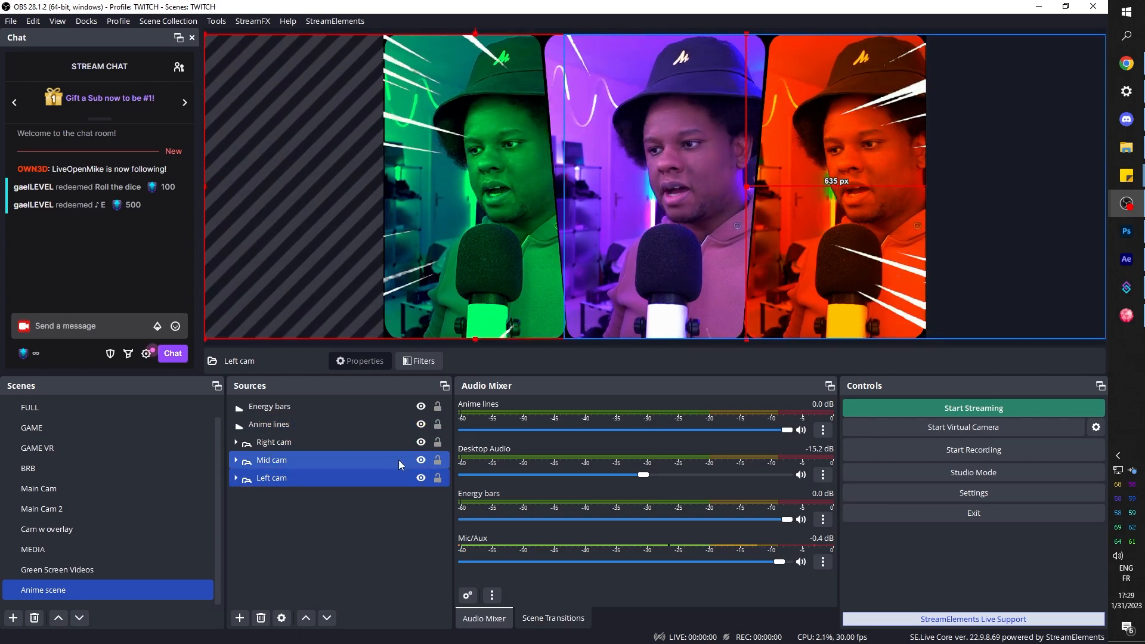
left_click(386, 478)
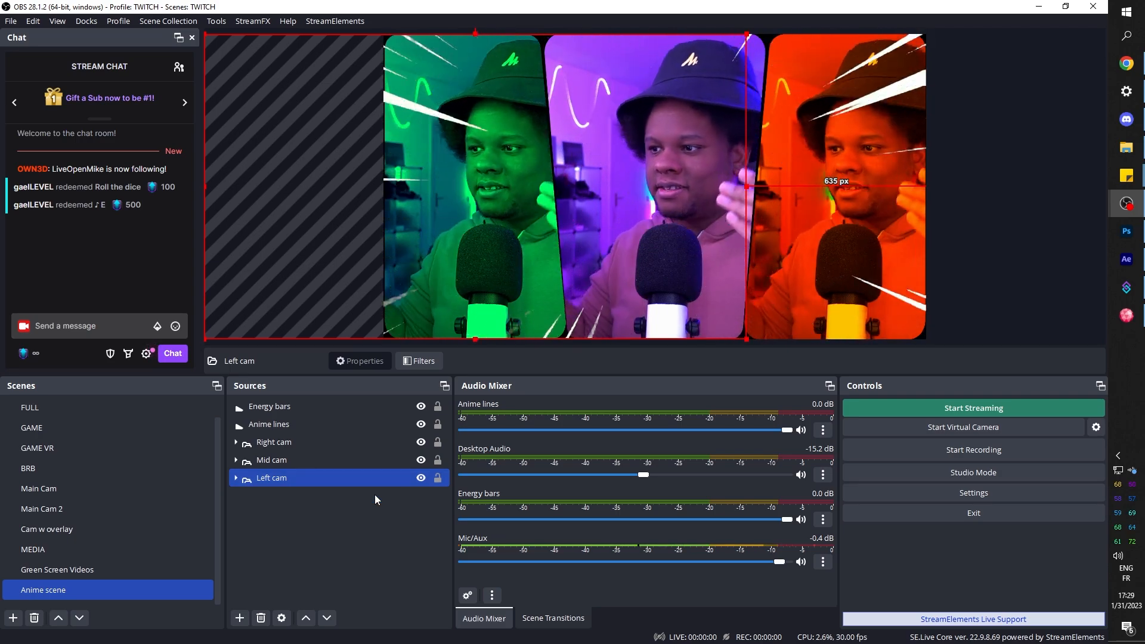
left_click(349, 424, "ctrl")
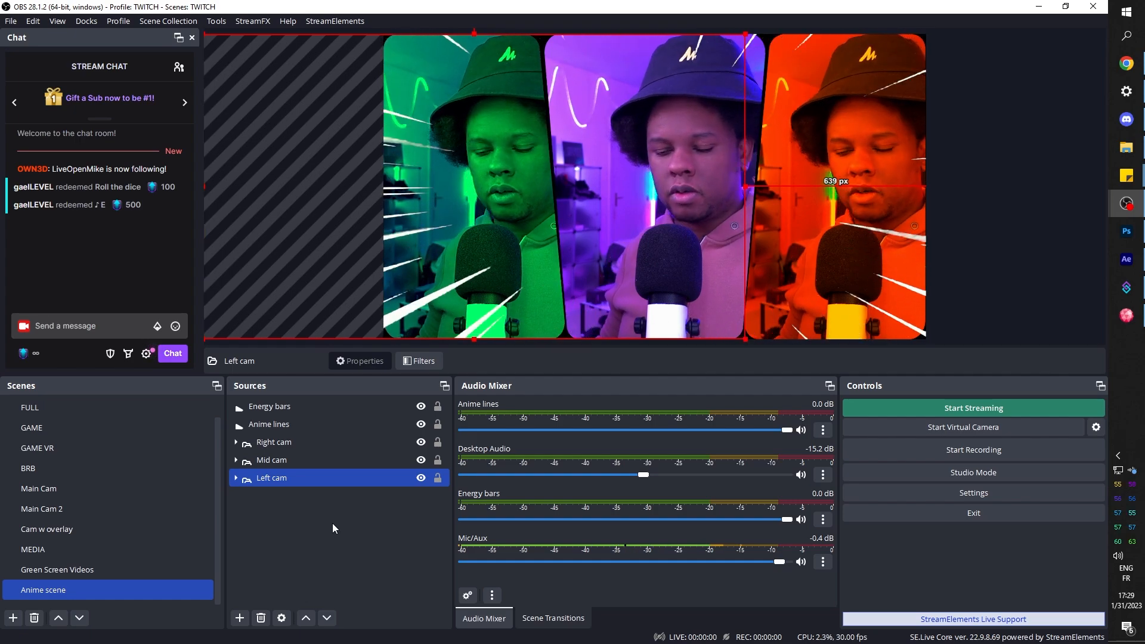
Step: Flip the Main Cam source inside the Left cam group horizontally
left_click(324, 443)
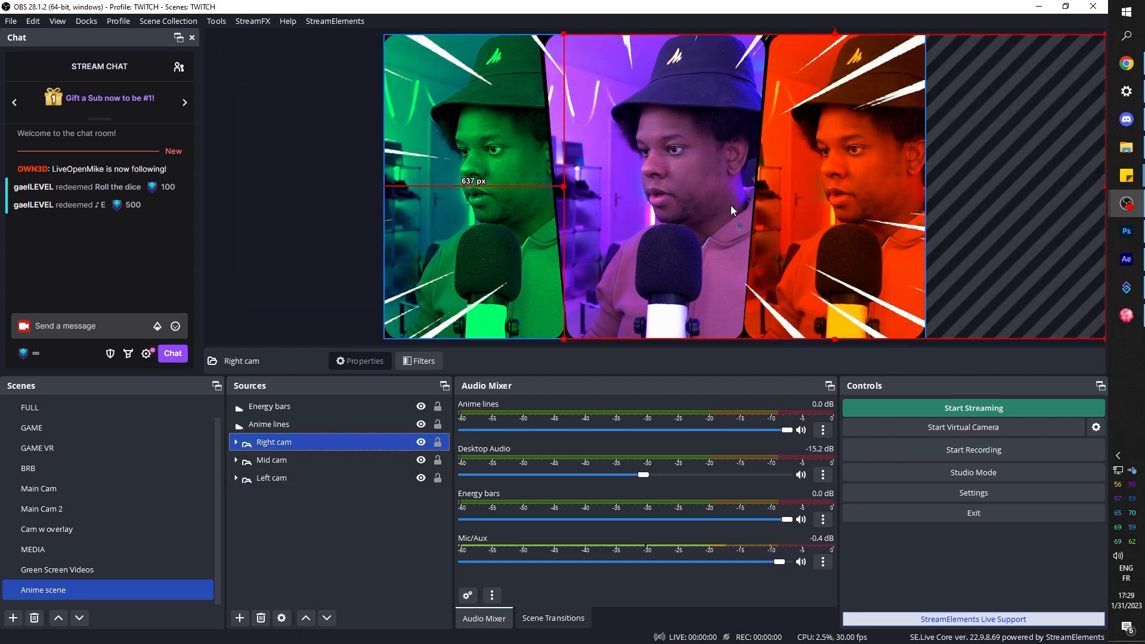
left_click(271, 481, "ctrl")
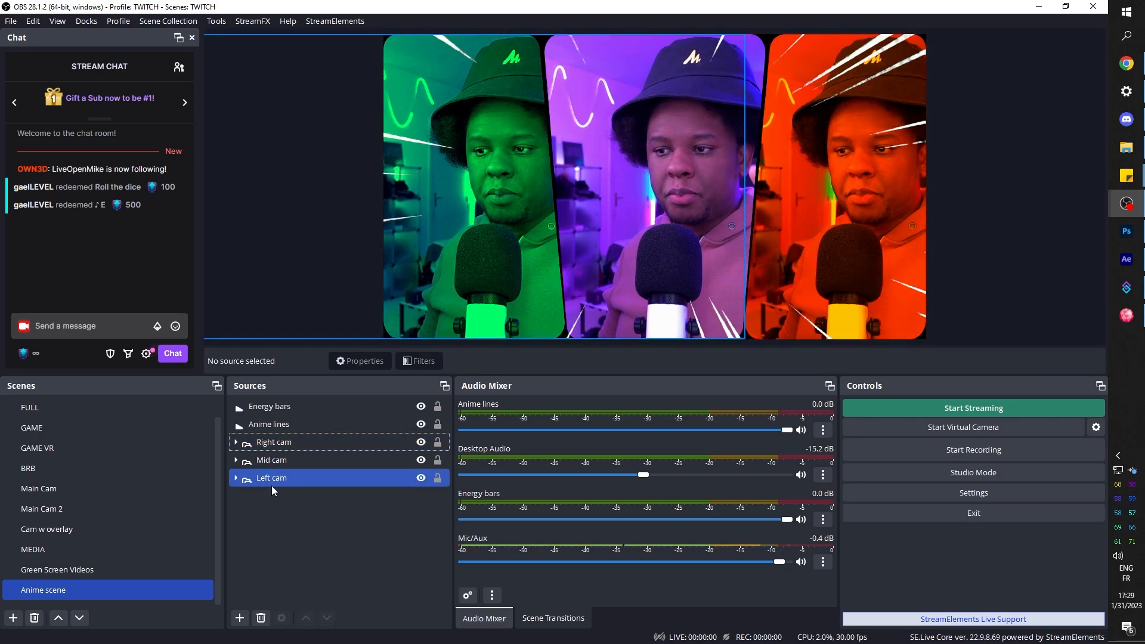
left_click(268, 482)
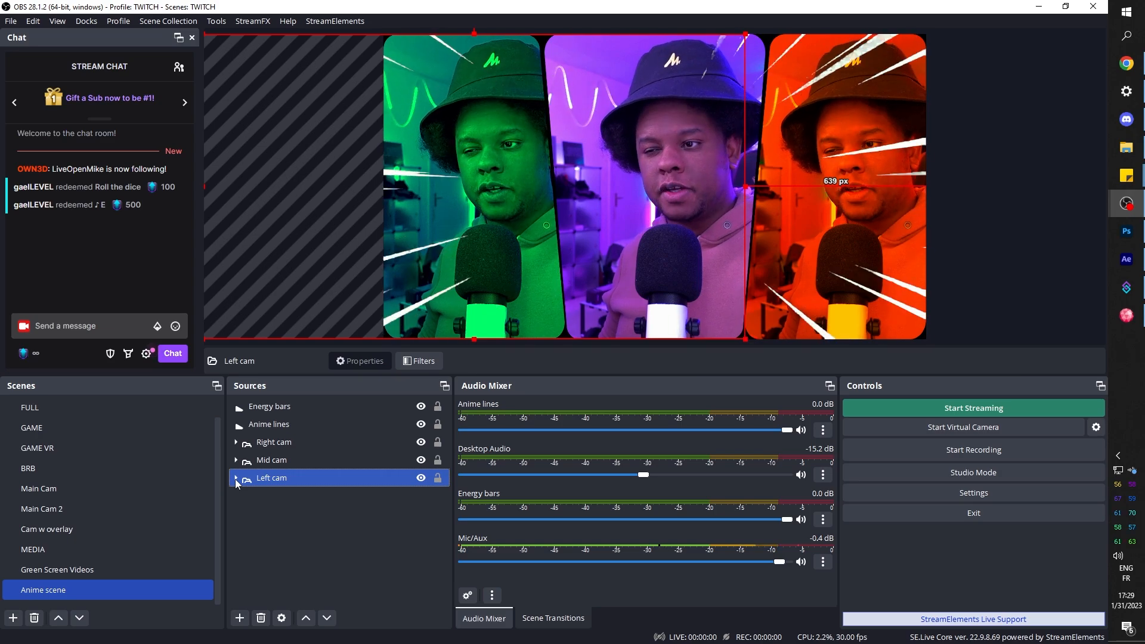
left_click(286, 496, "ctrl")
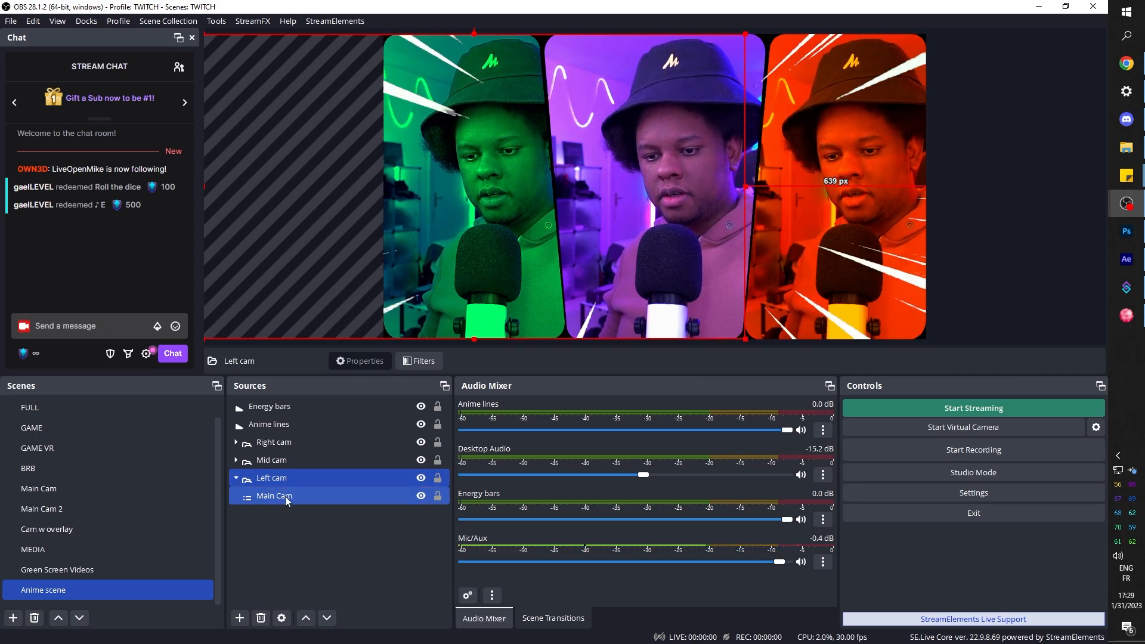
left_click(288, 498)
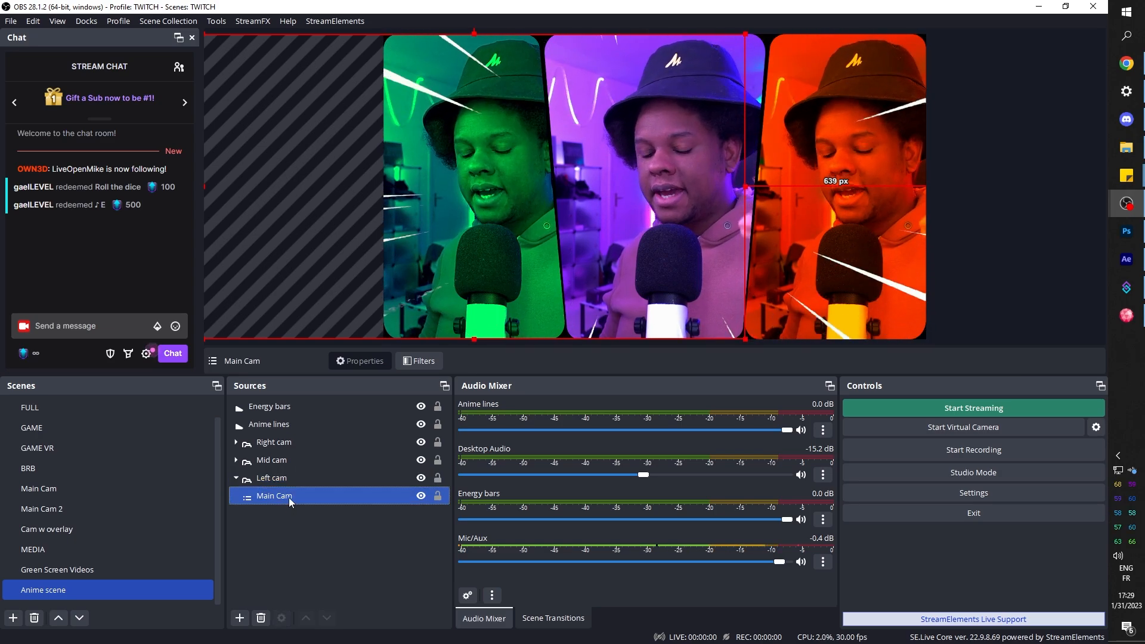
right_click(289, 498)
mouse_move(409, 272)
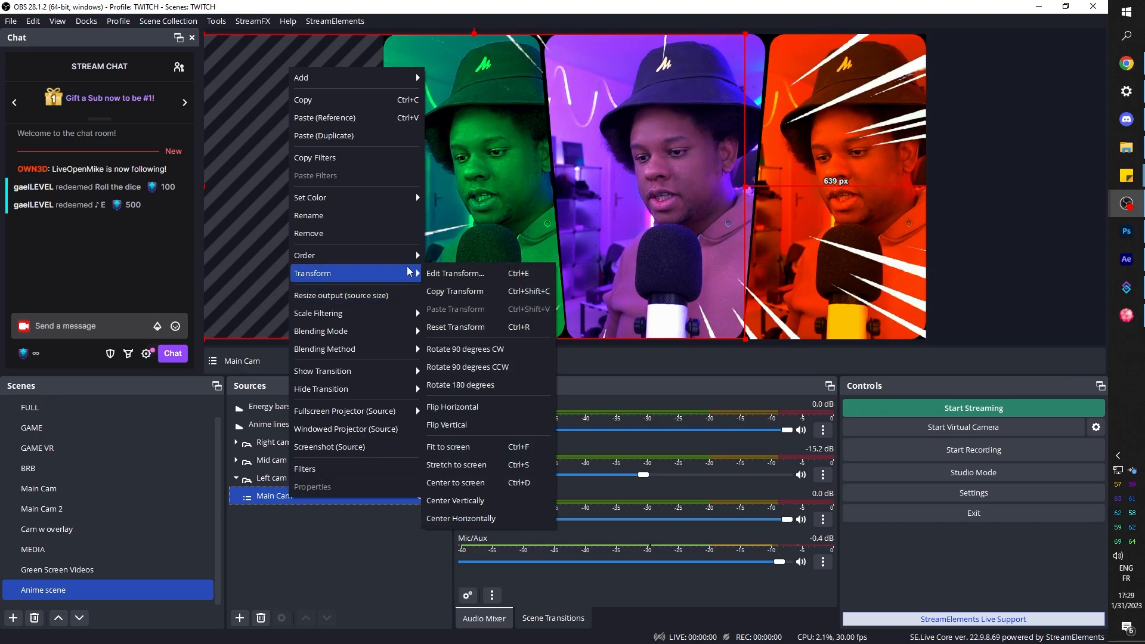
left_click(462, 407)
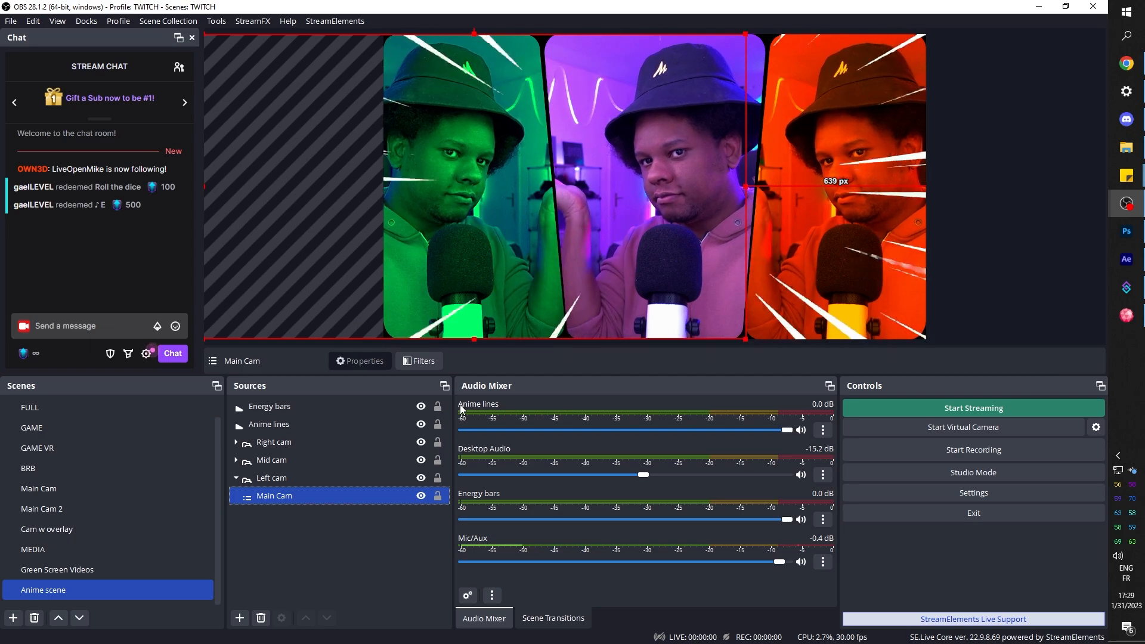
Step: Add a Render Delay filter with a 500 ms delay to the Left cam group and close its filters
left_click(272, 478)
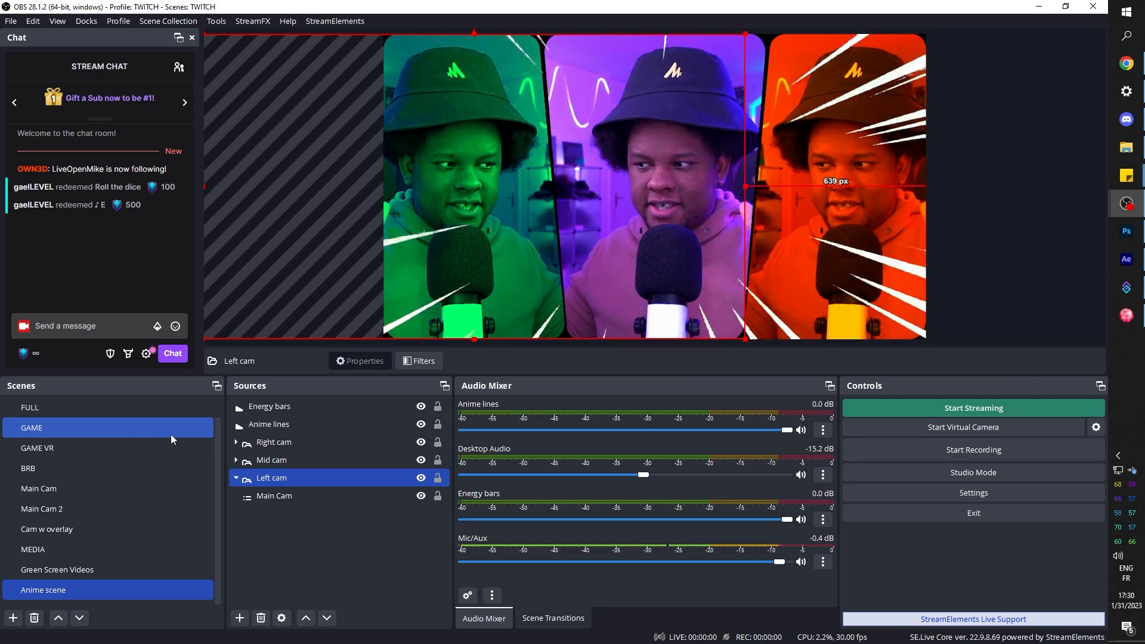
left_click(422, 359)
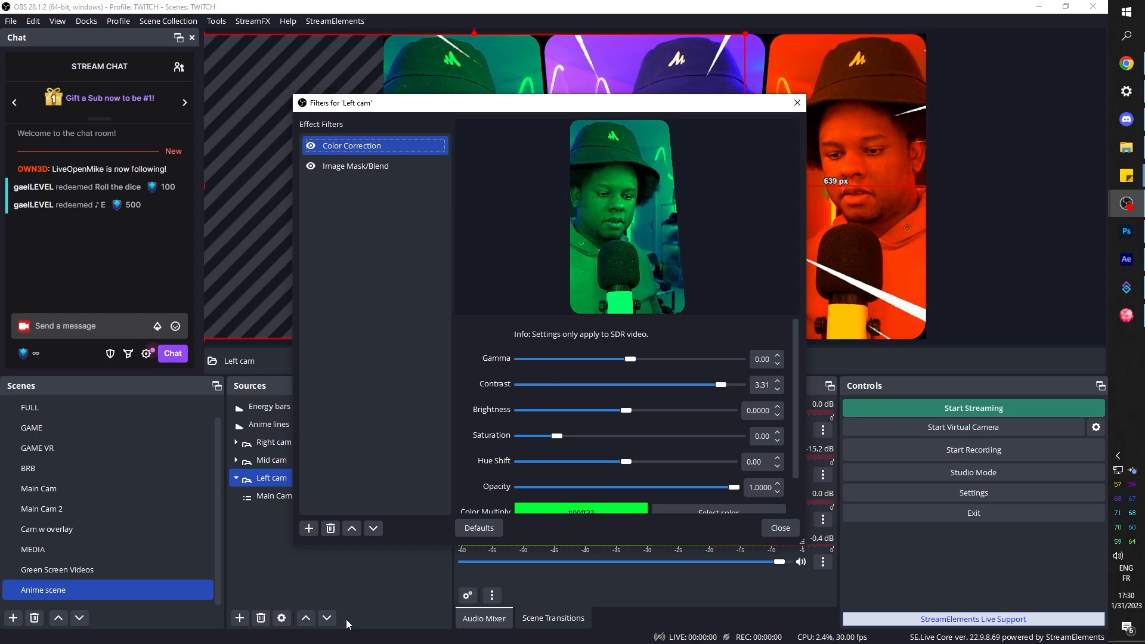
left_click(307, 529)
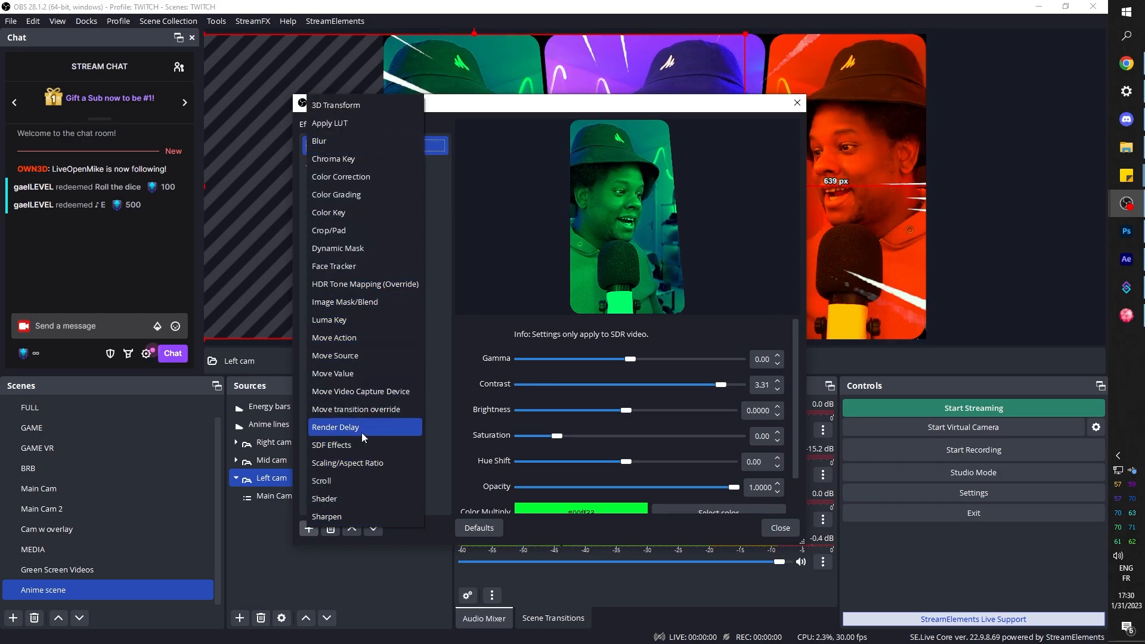
left_click(362, 427)
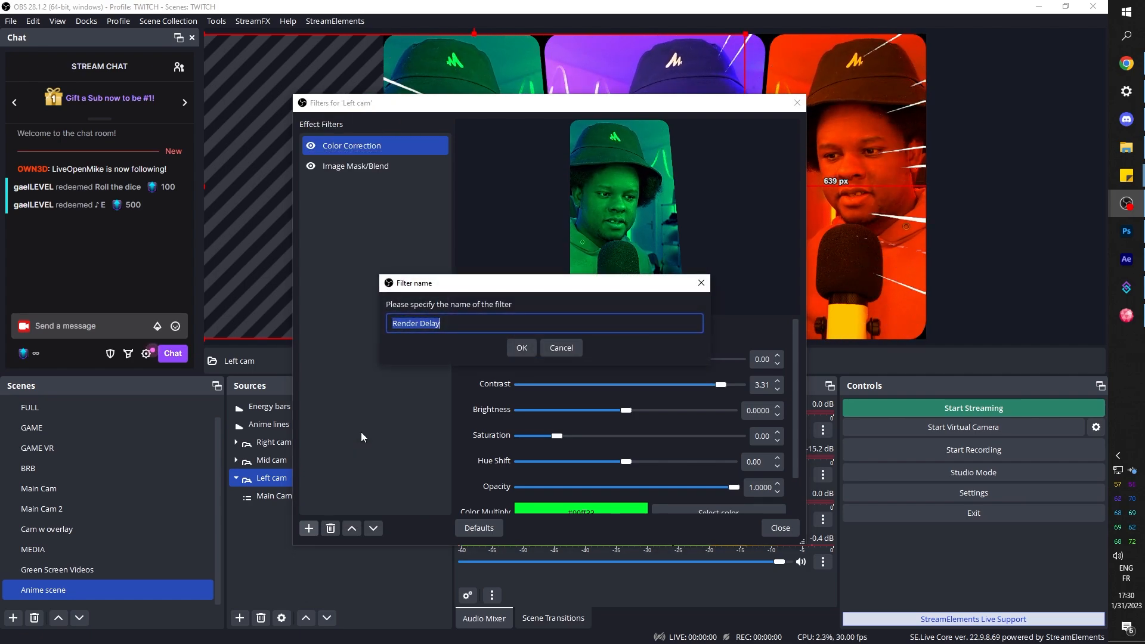
left_click(520, 349)
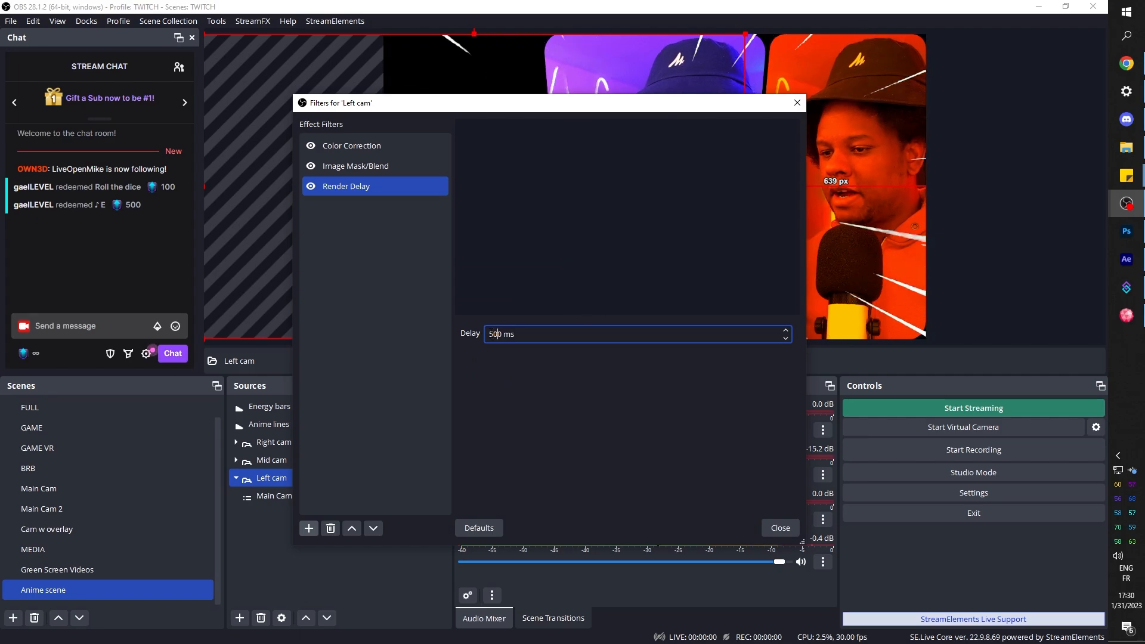
left_click(781, 528)
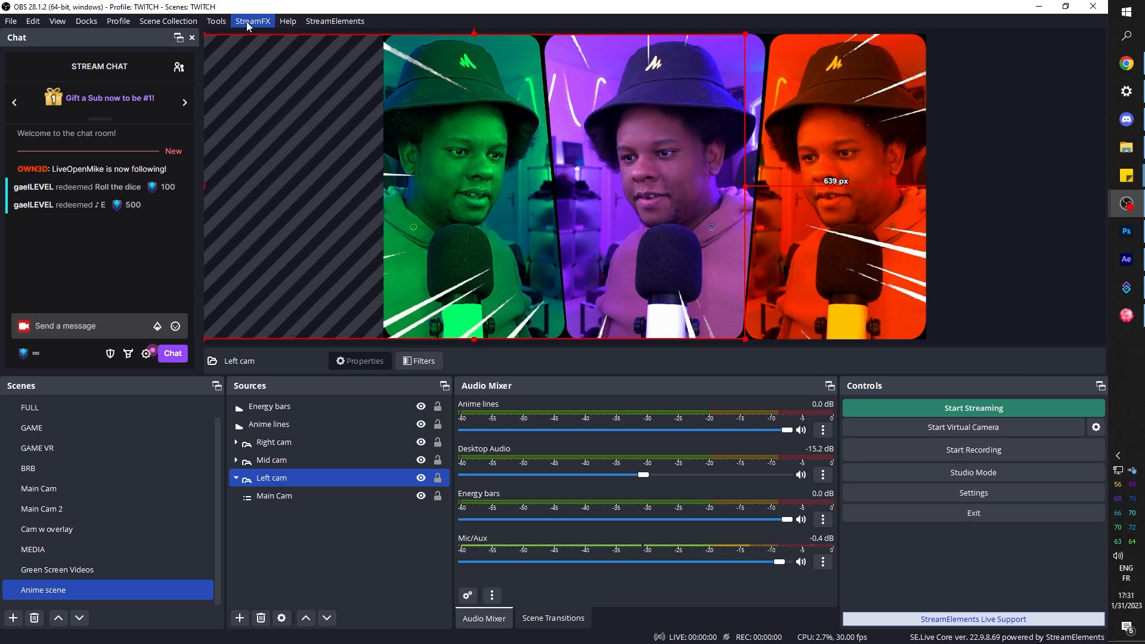
left_click(271, 467, "ctrl")
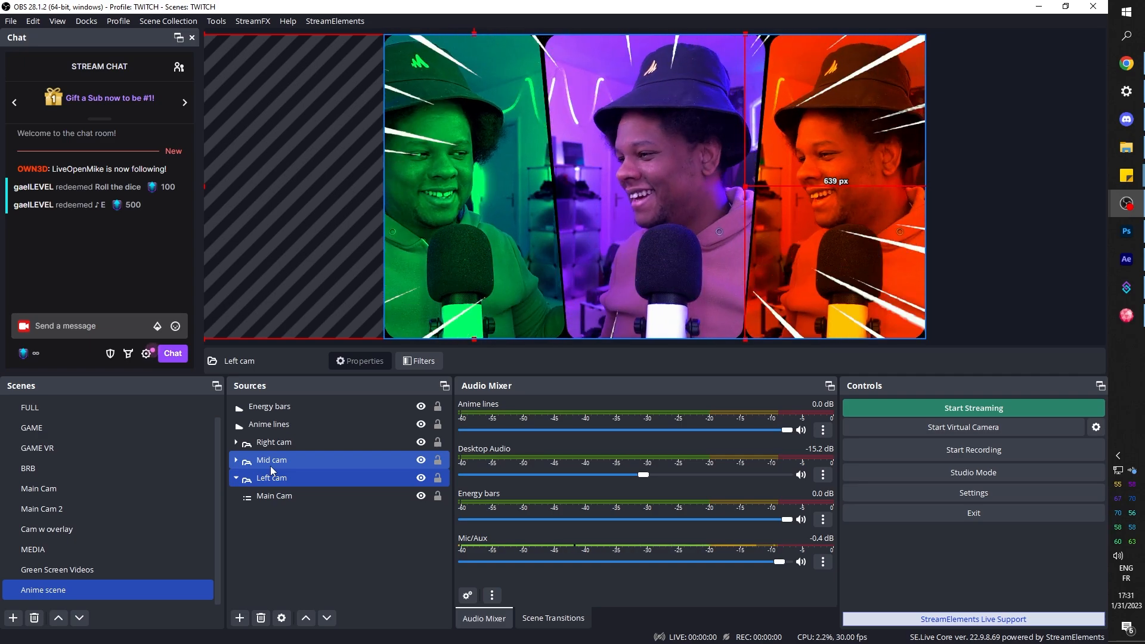
left_click(271, 478)
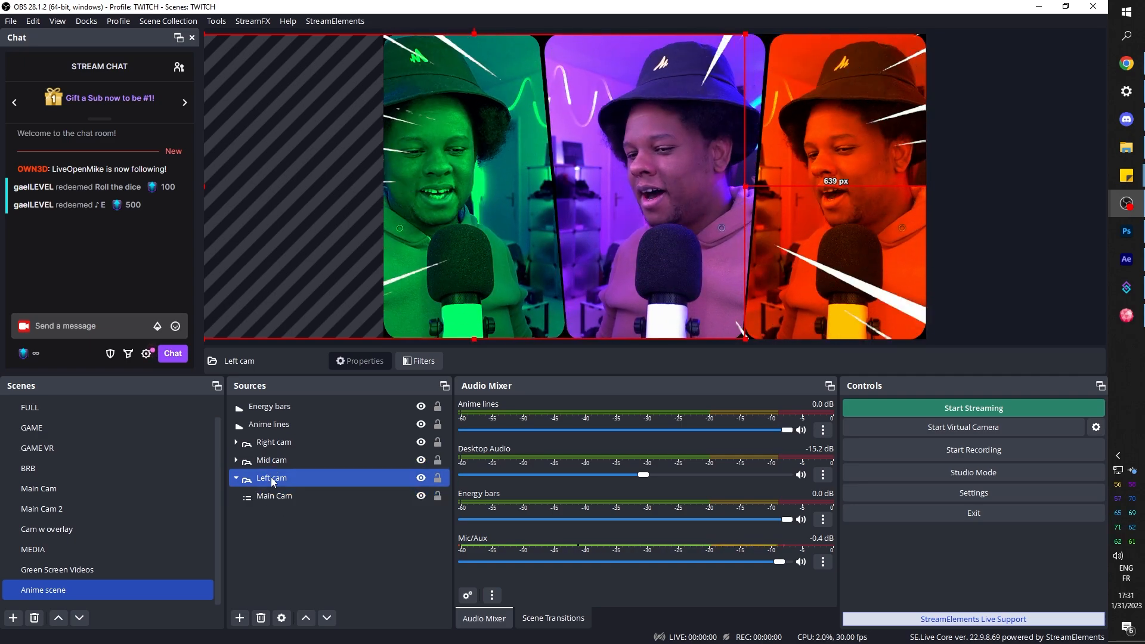
left_click(316, 455, "ctrl")
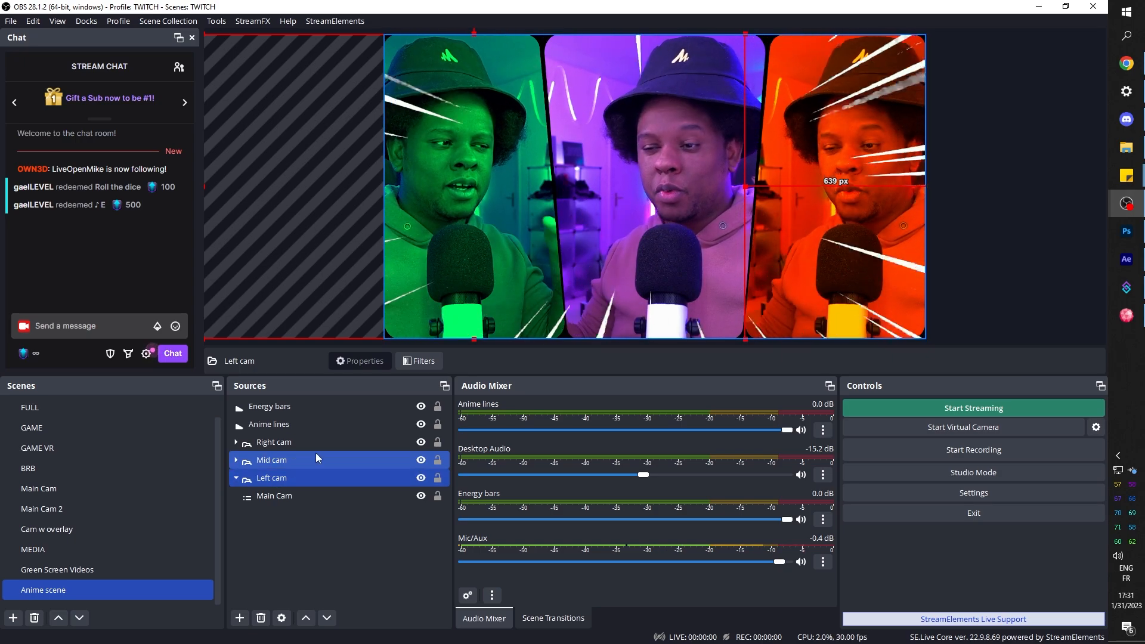
left_click(316, 455, "ctrl")
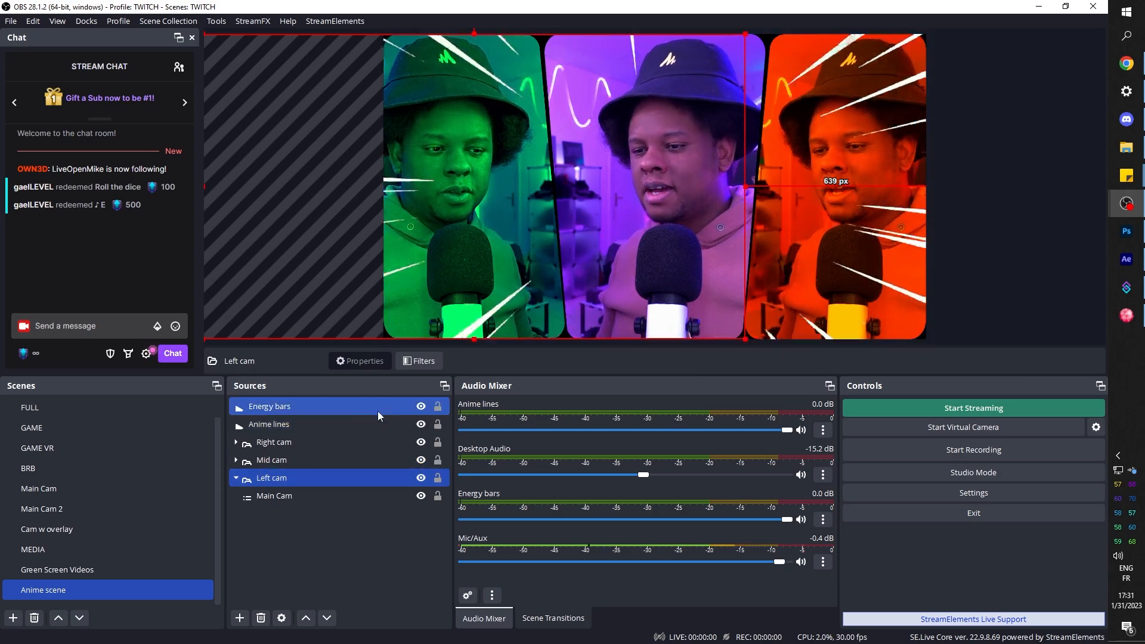
Step: Add a 3D Transform filter to the Left cam group and set its camera mode to Perspective
left_click(415, 372)
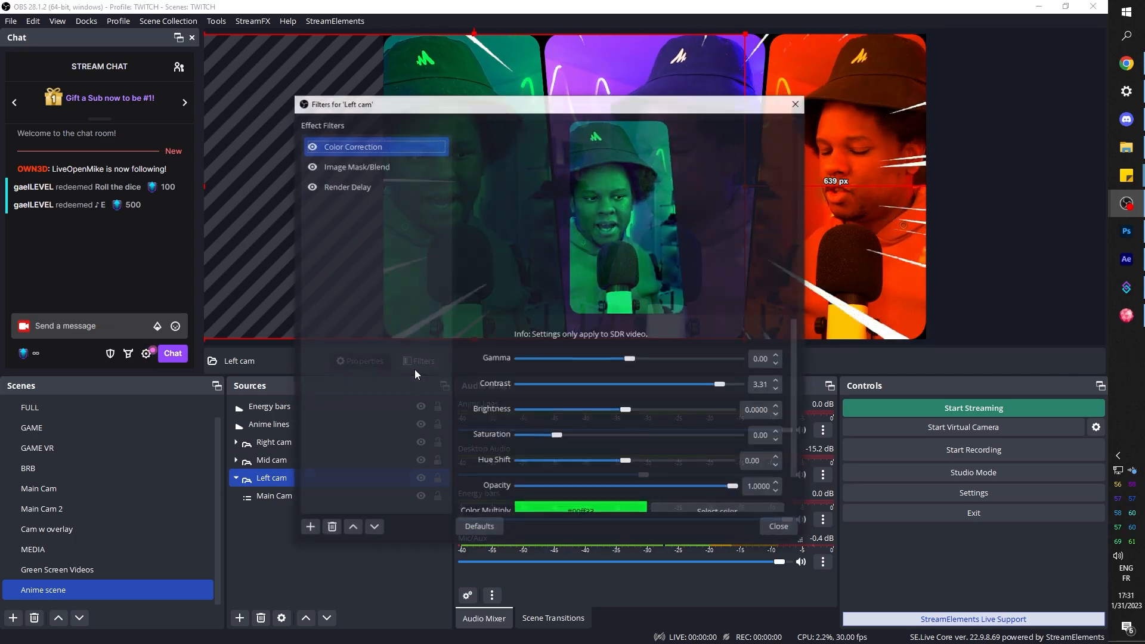
left_click(309, 529)
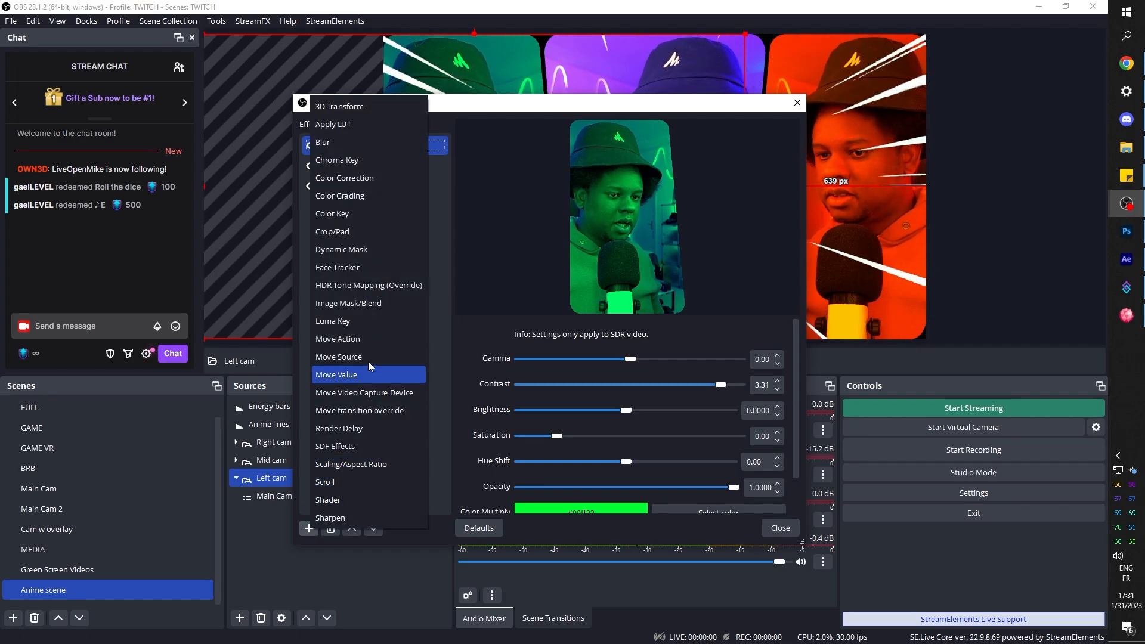
left_click(374, 112)
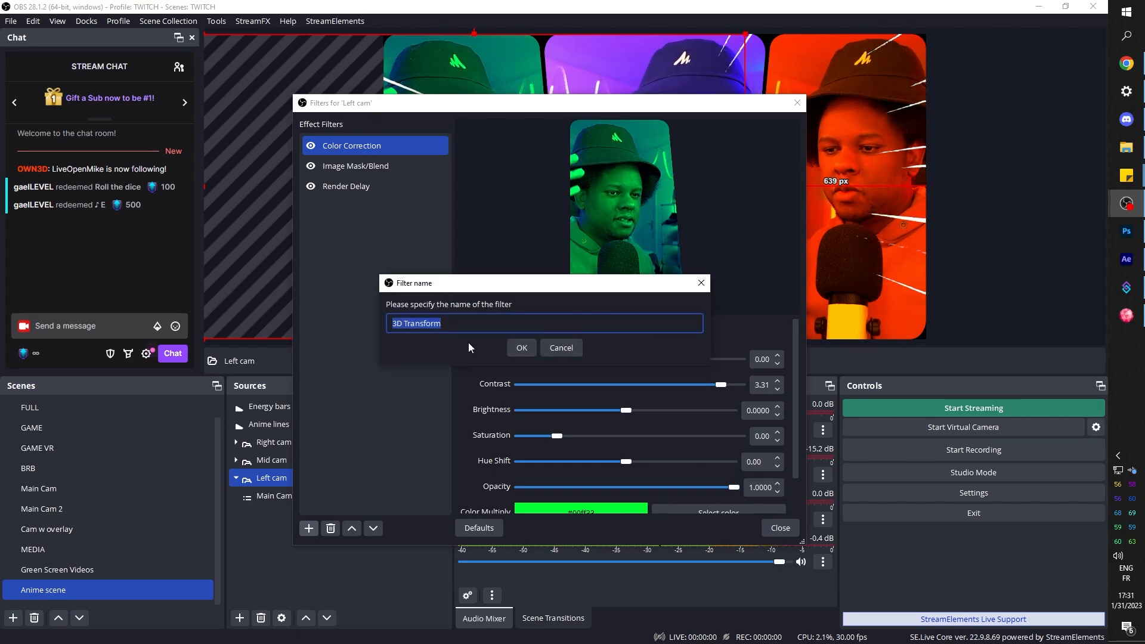
left_click(521, 348)
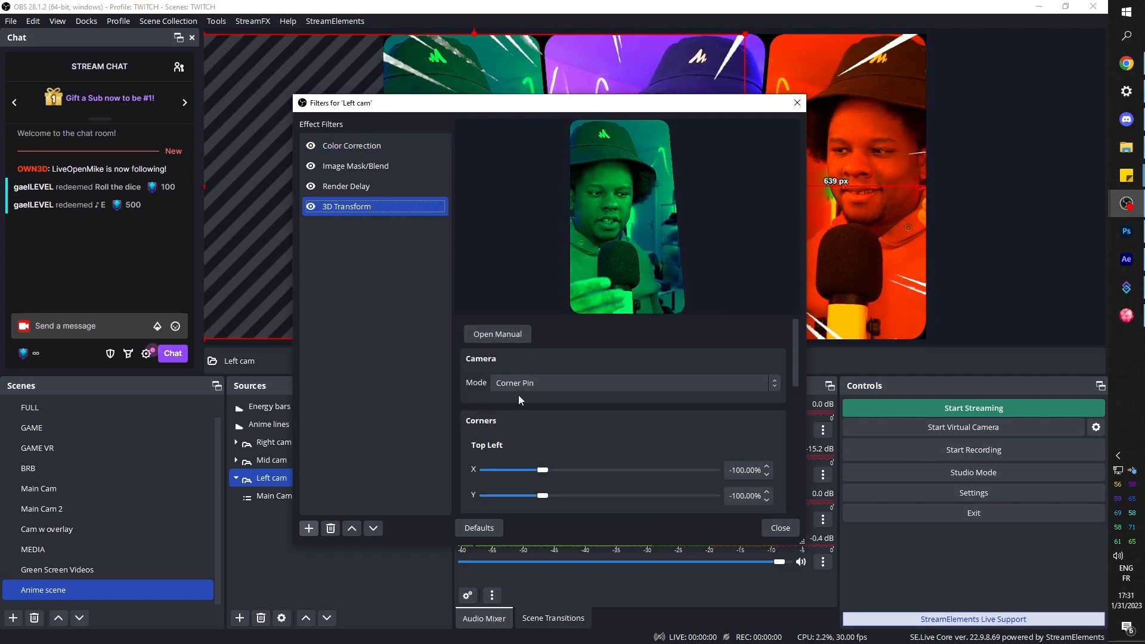
left_click(600, 384)
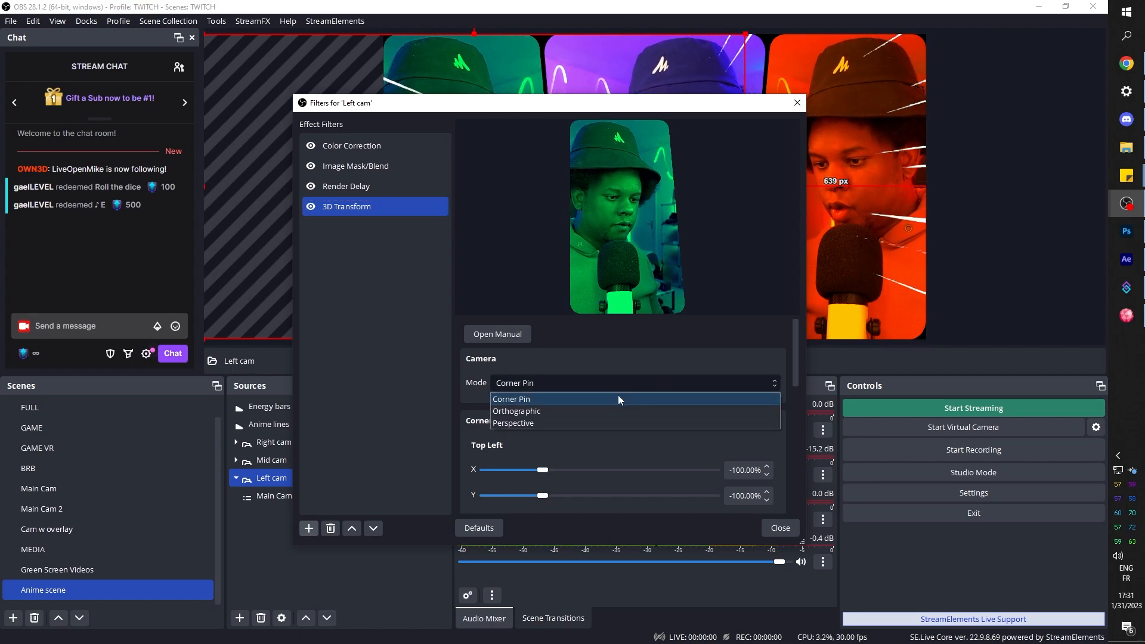
left_click(603, 423)
Step: Set the 3D Transform filter's X and Y scale to 150%
scroll(789, 413, "down", 5)
left_click_drag(789, 413, 786, 453)
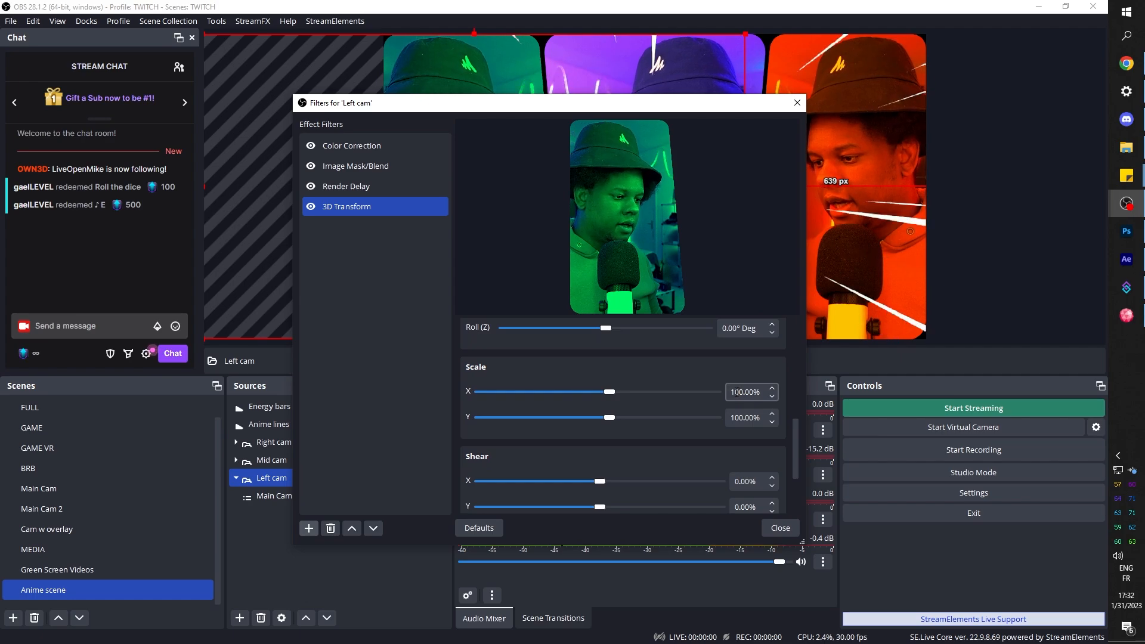
left_click(739, 392)
key("BackSpace")
type("5")
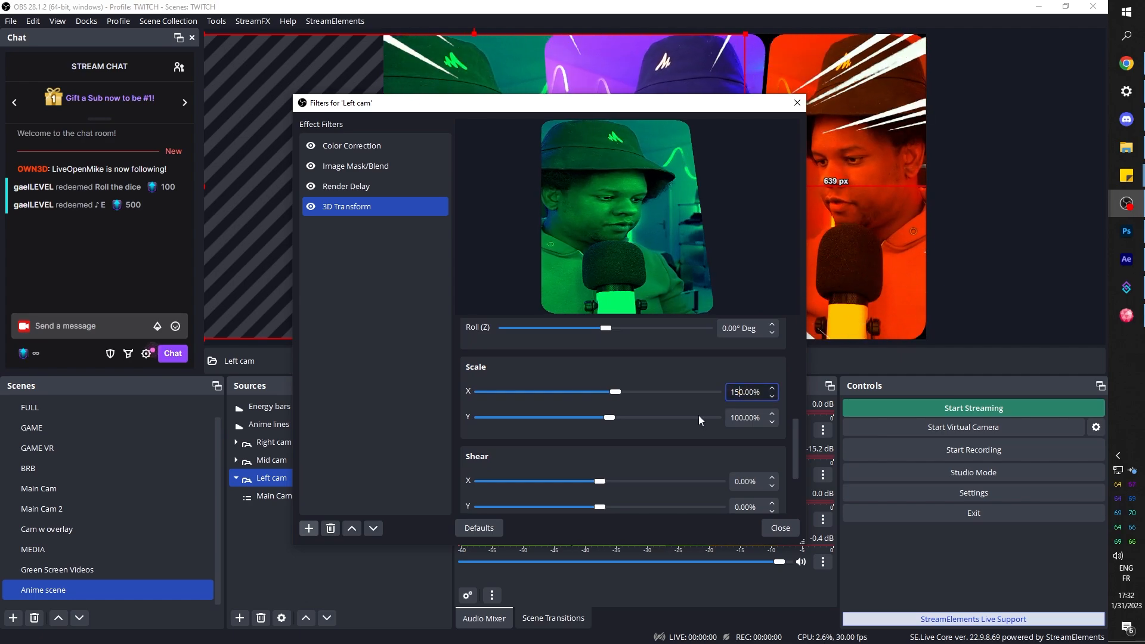
left_click(737, 418)
type("5")
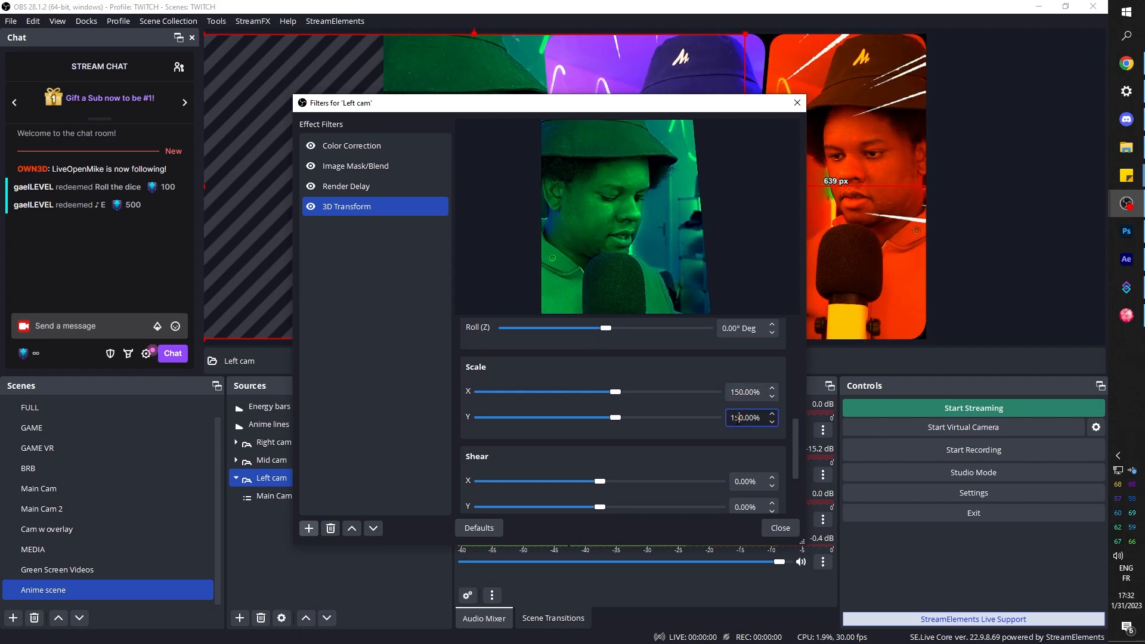
Step: Reorder the Left cam filters so that Image Mask/Blend comes after 3D Transform
left_click_drag(536, 105, 968, 163)
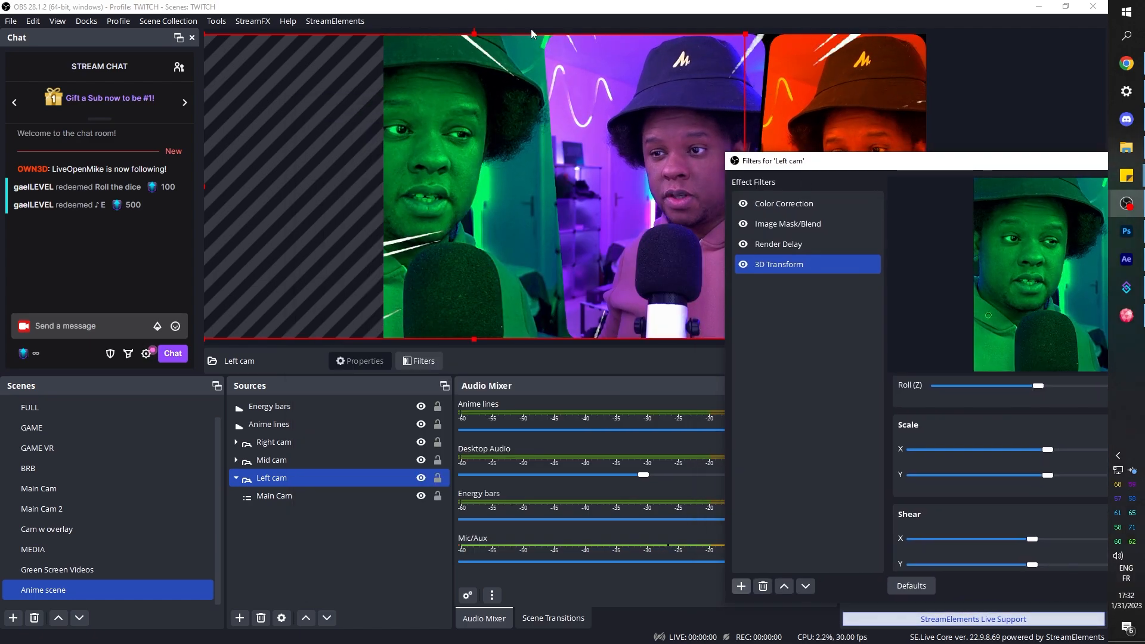
left_click(783, 222)
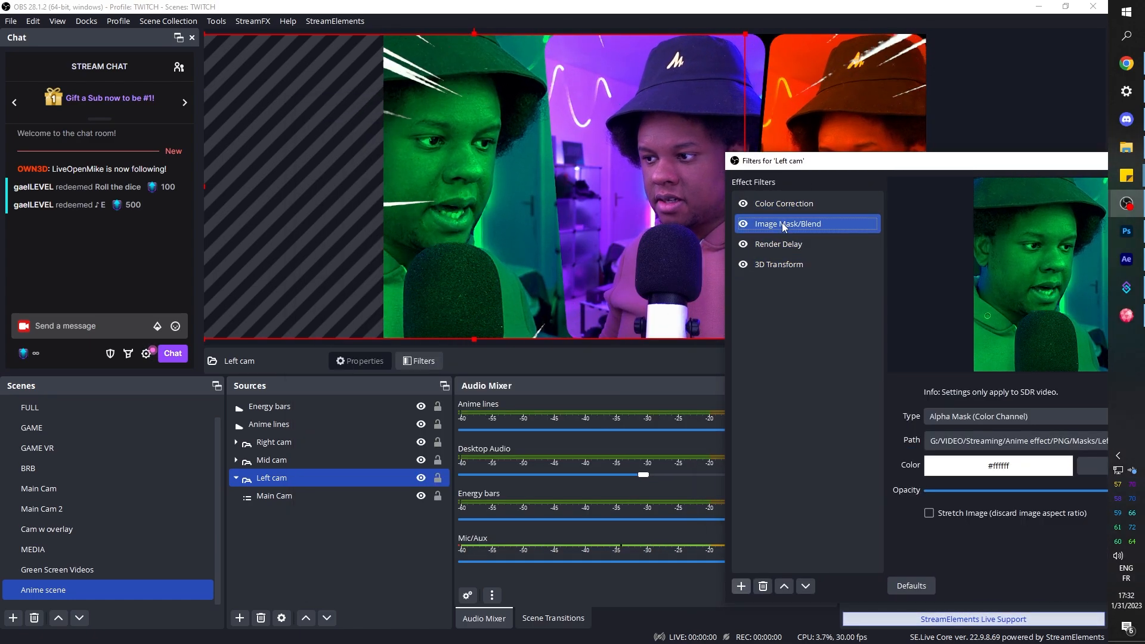
left_click(807, 587)
left_click(807, 588)
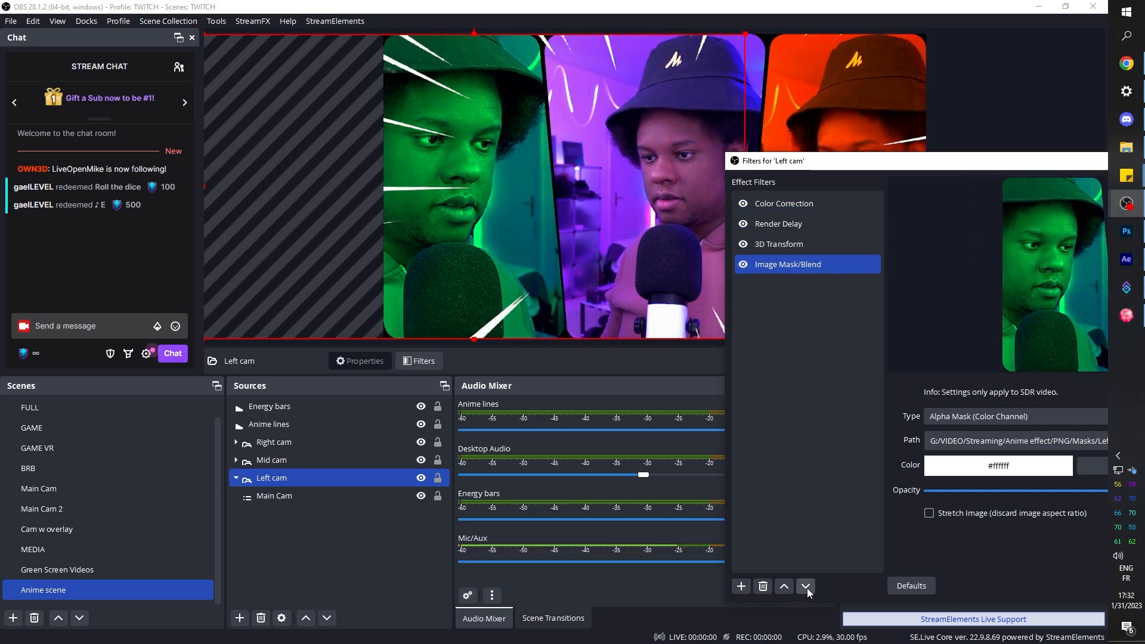
Step: Copy the Left cam group's 3D Transform filter and close its filters
left_click(384, 213, "ctrl")
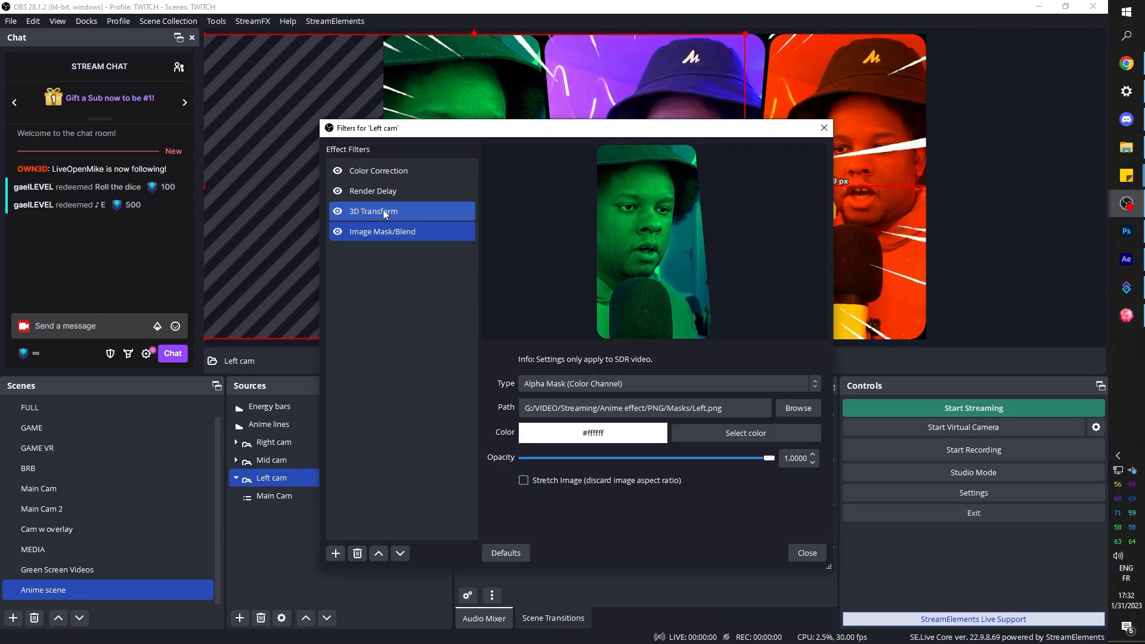
right_click(384, 214)
left_click(404, 308)
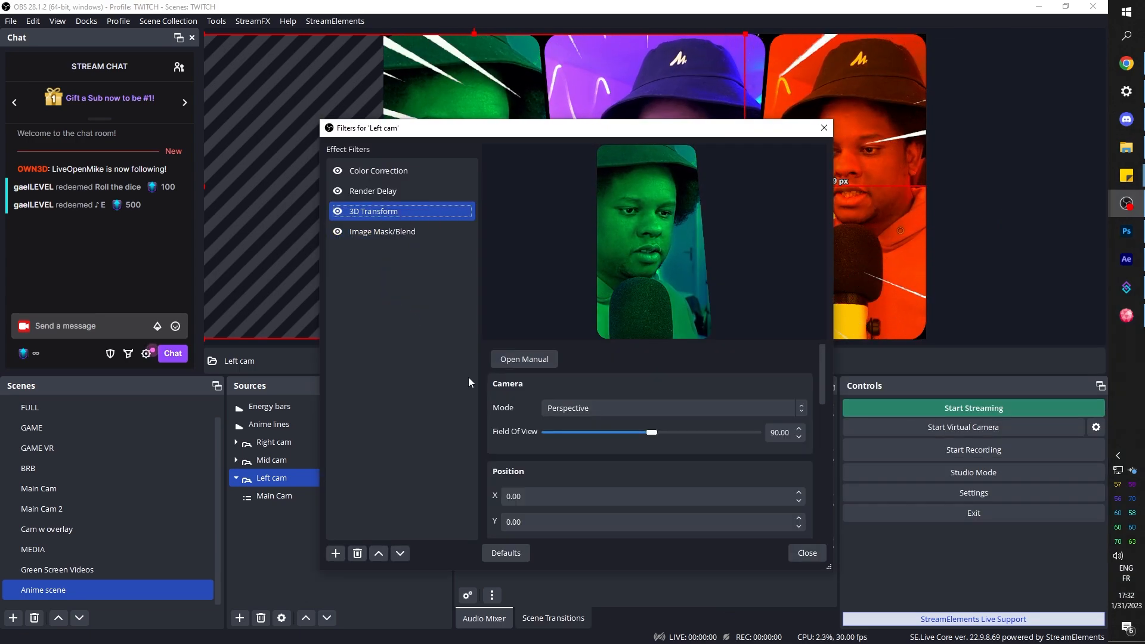
left_click(807, 553)
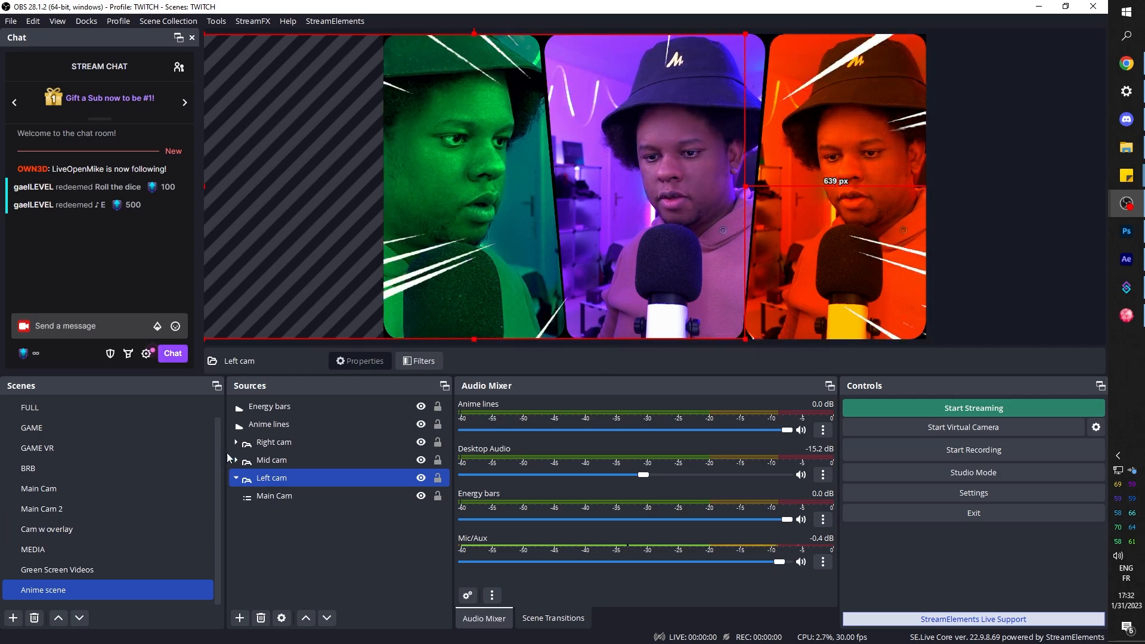
Step: Paste the copied 3D Transform filter onto the Right cam group and order Image Mask/Blend after it
left_click(271, 443)
left_click(431, 360)
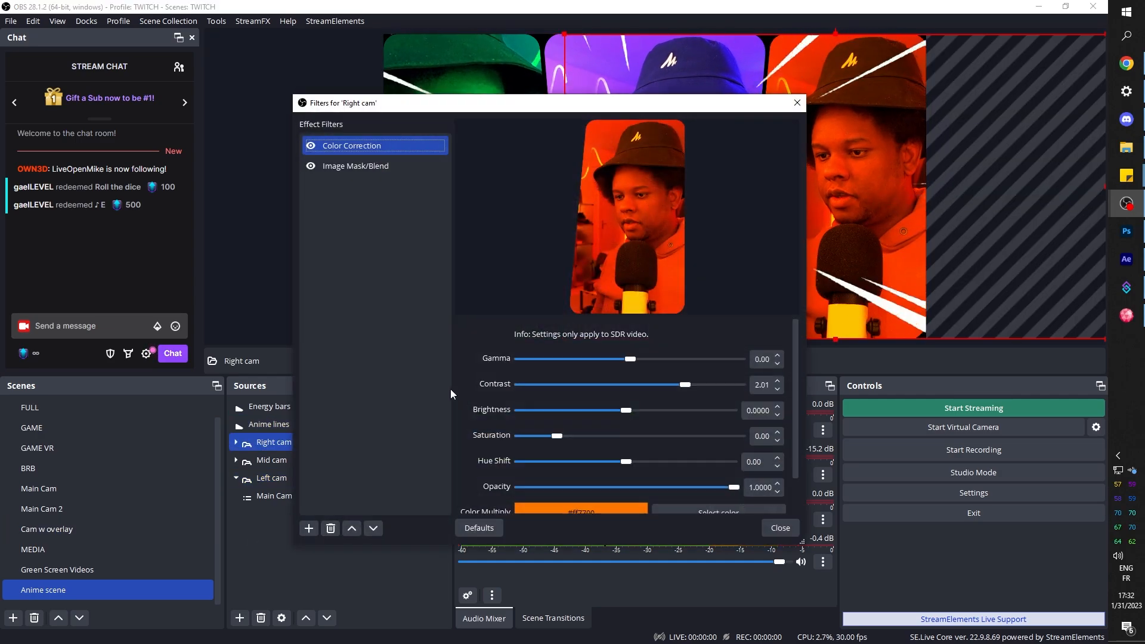
right_click(357, 270)
left_click(365, 302)
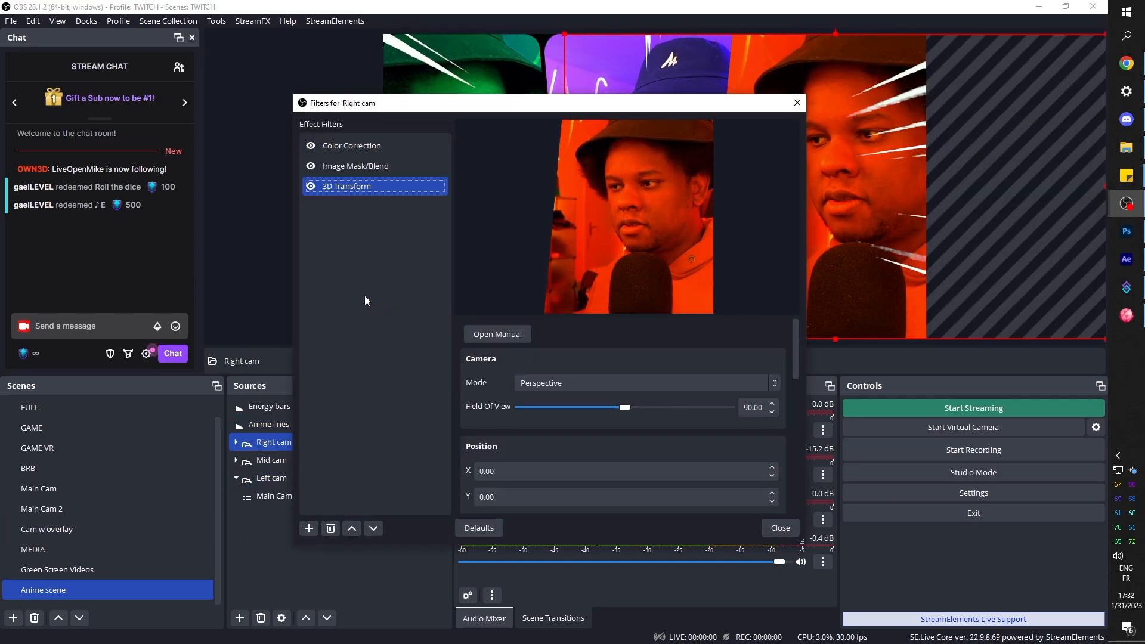
left_click(370, 166)
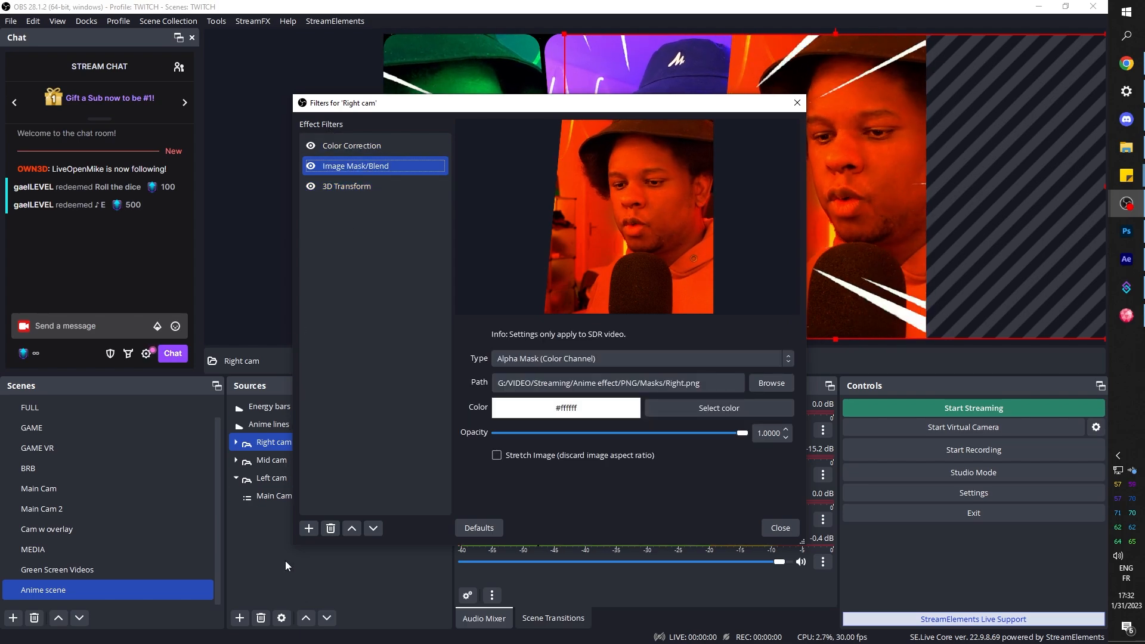
left_click(373, 528)
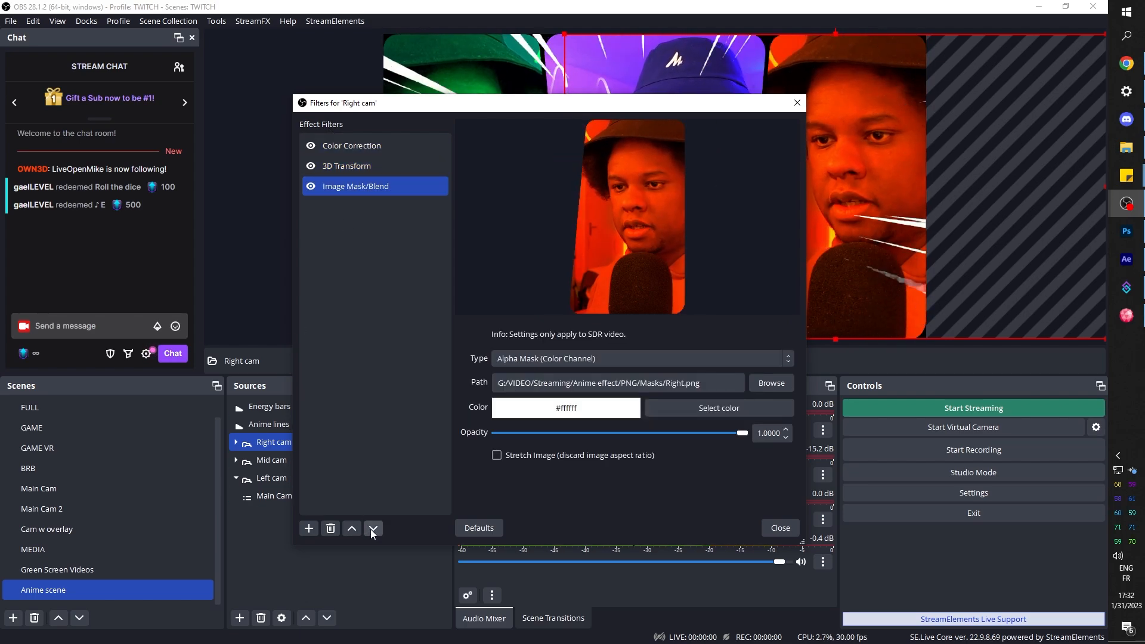
Step: Set the X and Y scale of the Right cam's 3D Transform filter to 120%
left_click(351, 167)
scroll(797, 432, "down", 5)
scroll(797, 432, "down", 2)
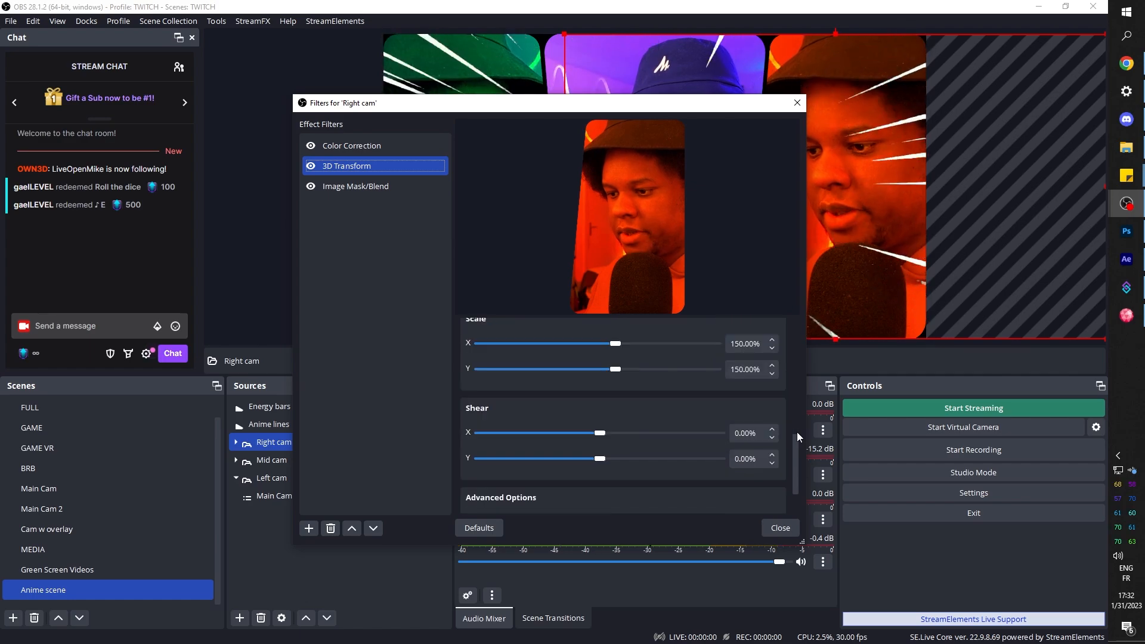
scroll(797, 432, "up", 1)
left_click(735, 377)
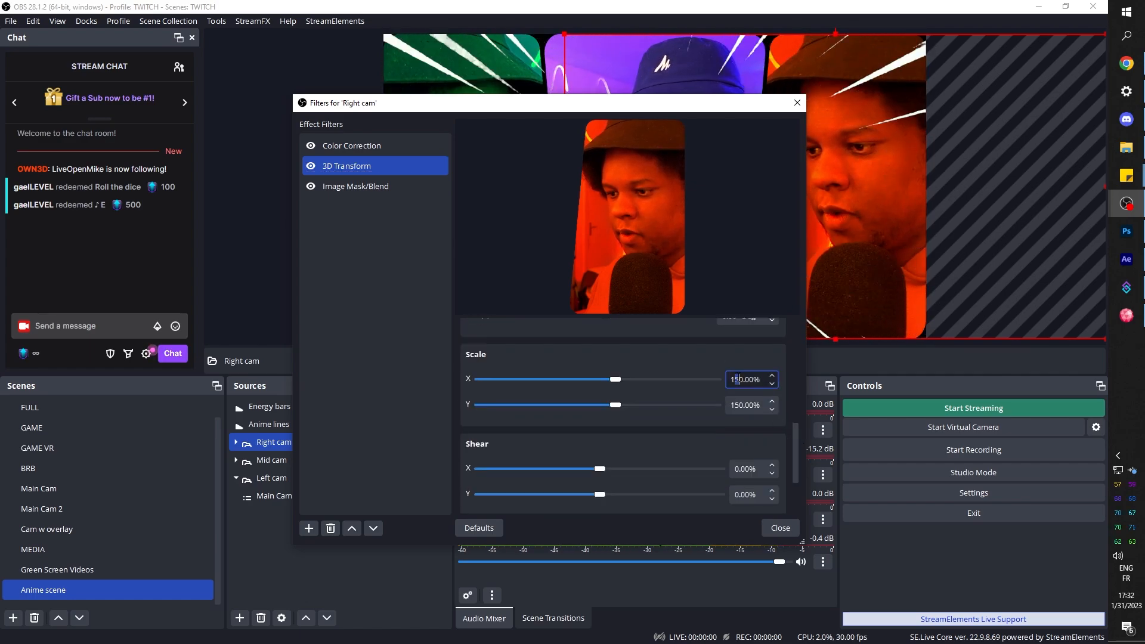
type("2")
left_click_drag(735, 405, 740, 406)
type("2")
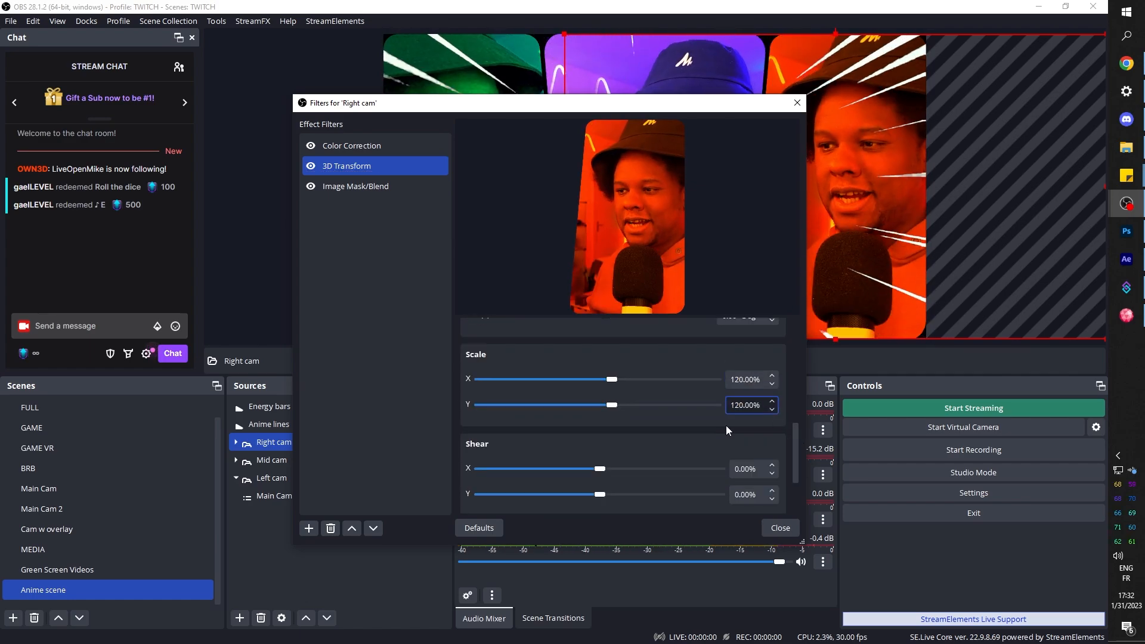
Step: Add a Render Delay filter with a 200 ms delay to the Right cam group and close its filters
left_click(356, 187)
left_click(309, 528)
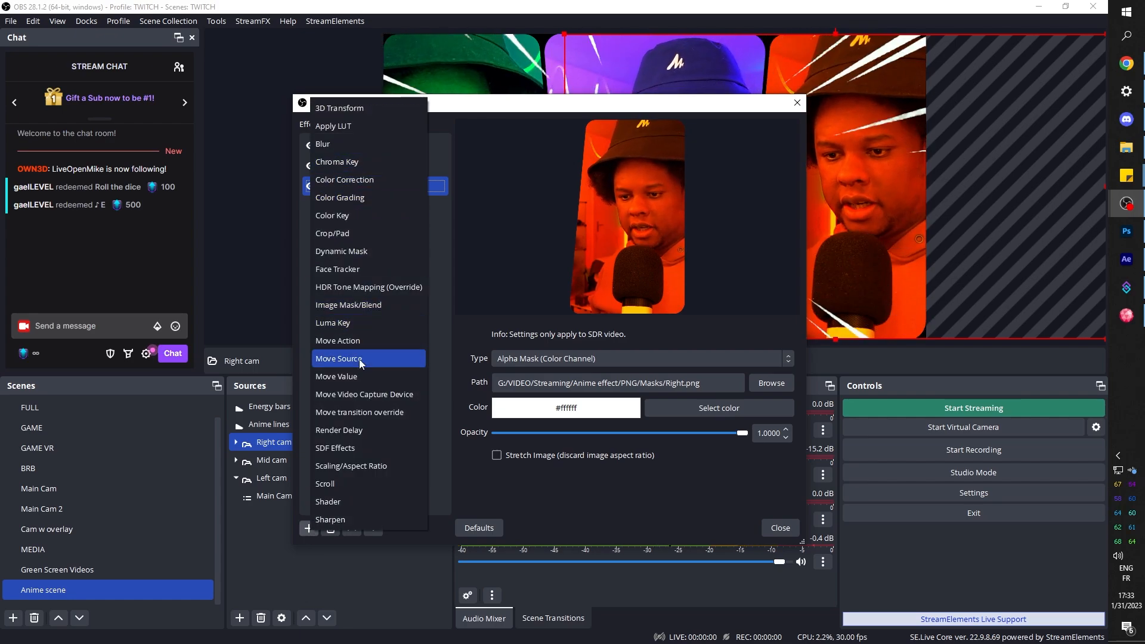
left_click(340, 430)
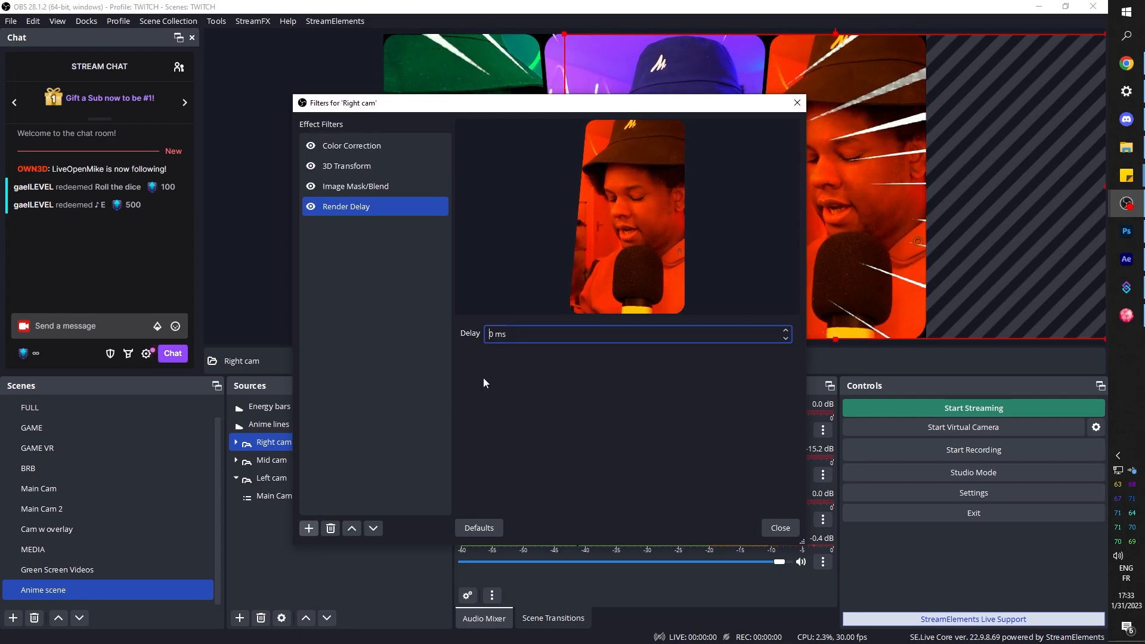
type("200 ms")
left_click(779, 530)
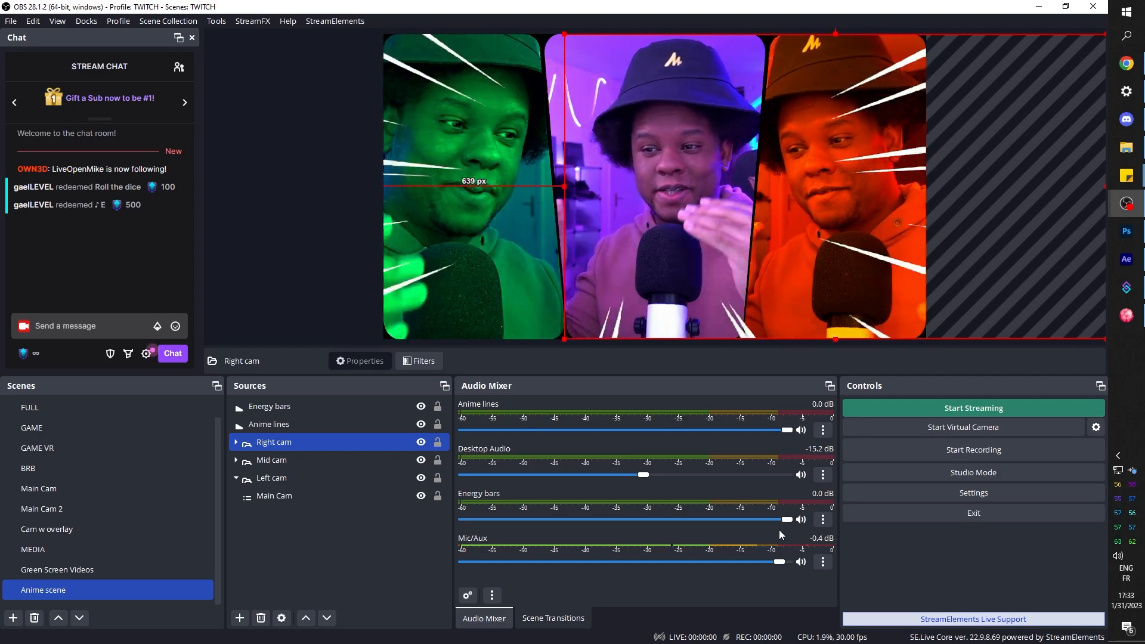
Step: Add a Move Source filter named "OG POS left" to the Anime scene
left_click(282, 521, "ctrl")
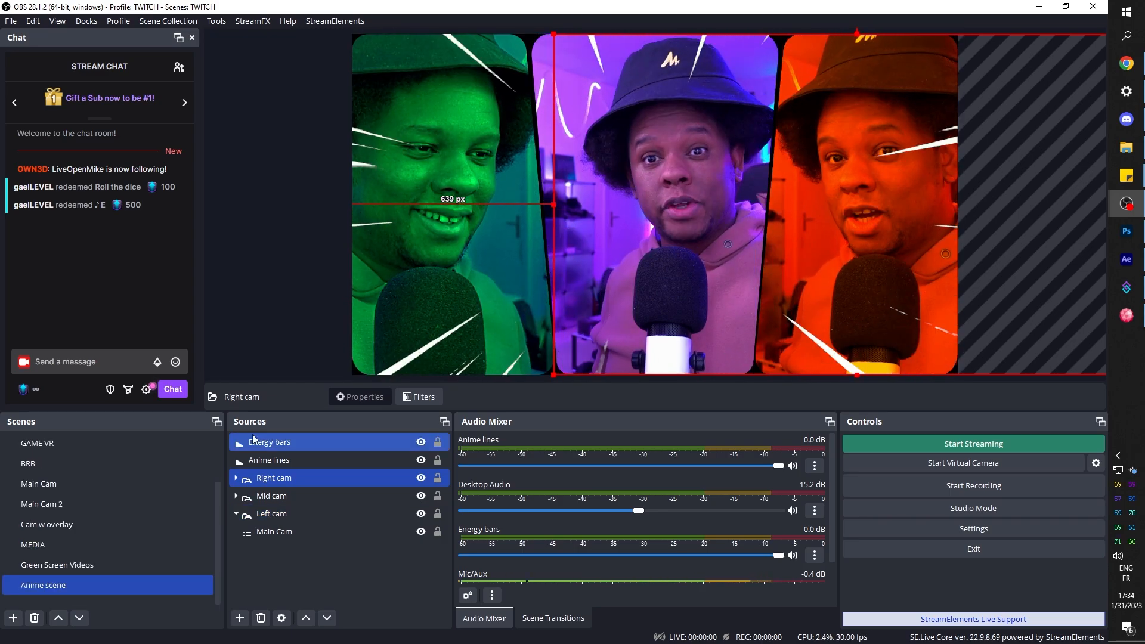
right_click(66, 586)
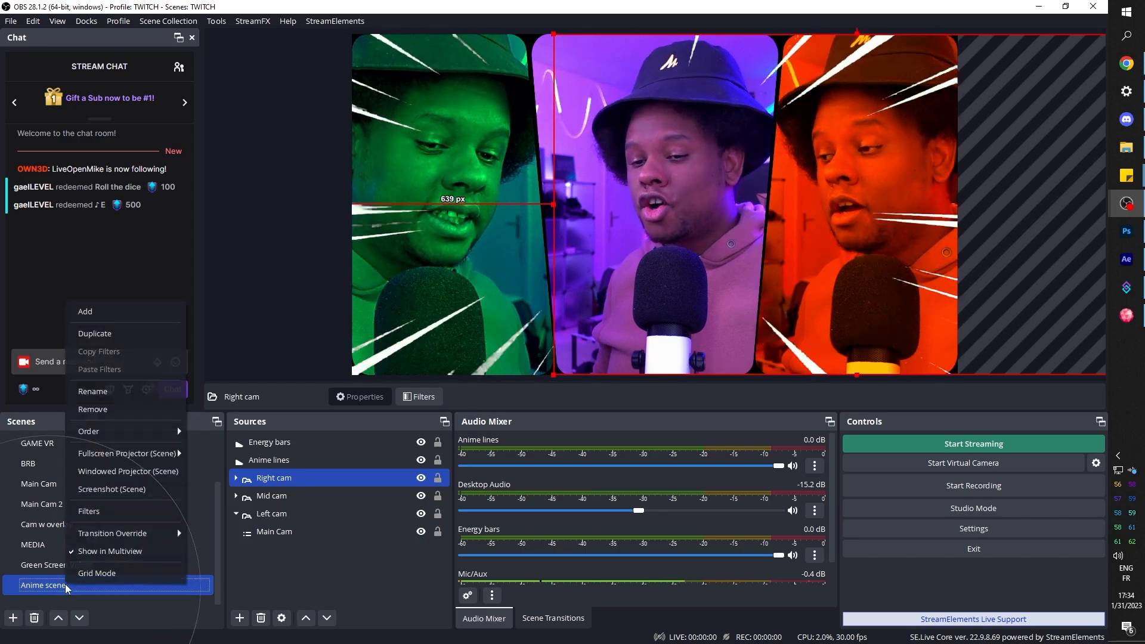
left_click(111, 511)
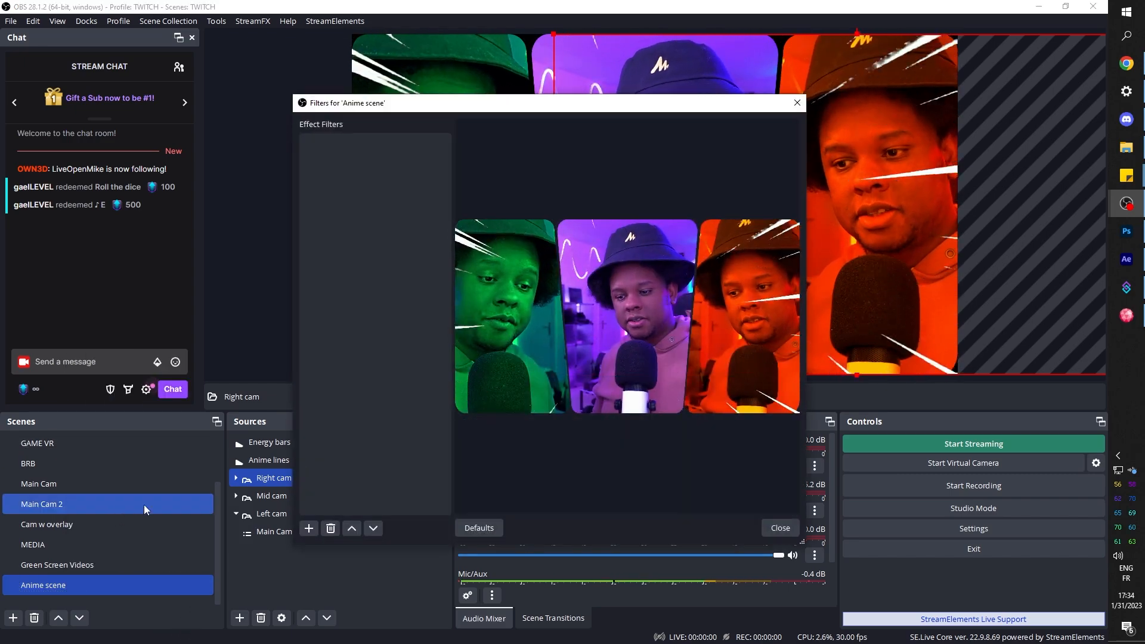
left_click(309, 529)
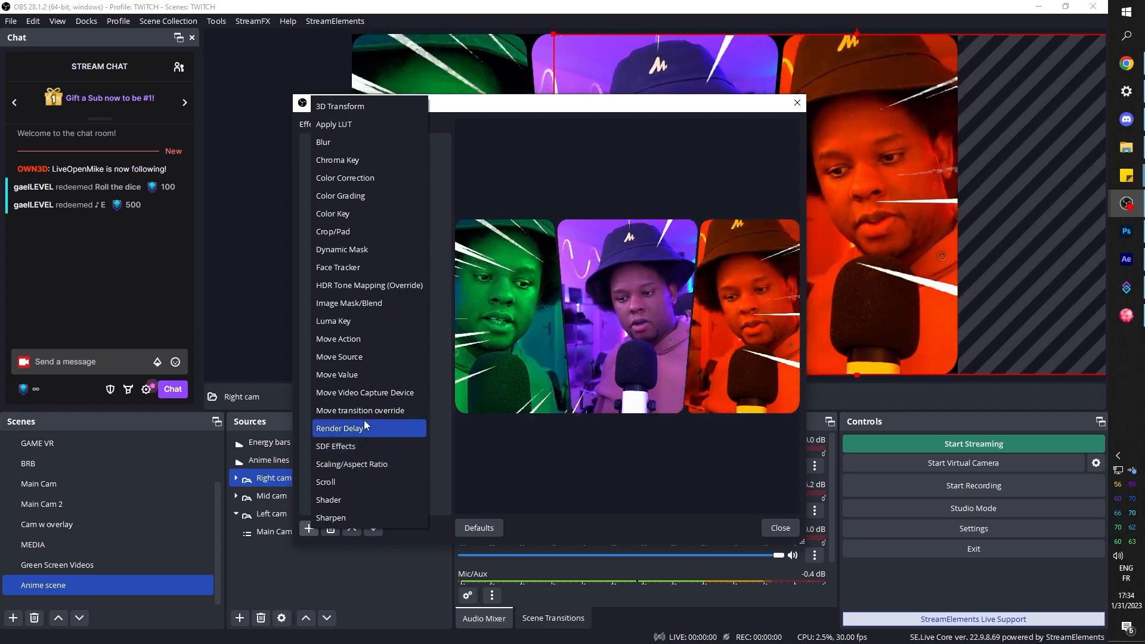
left_click(358, 356)
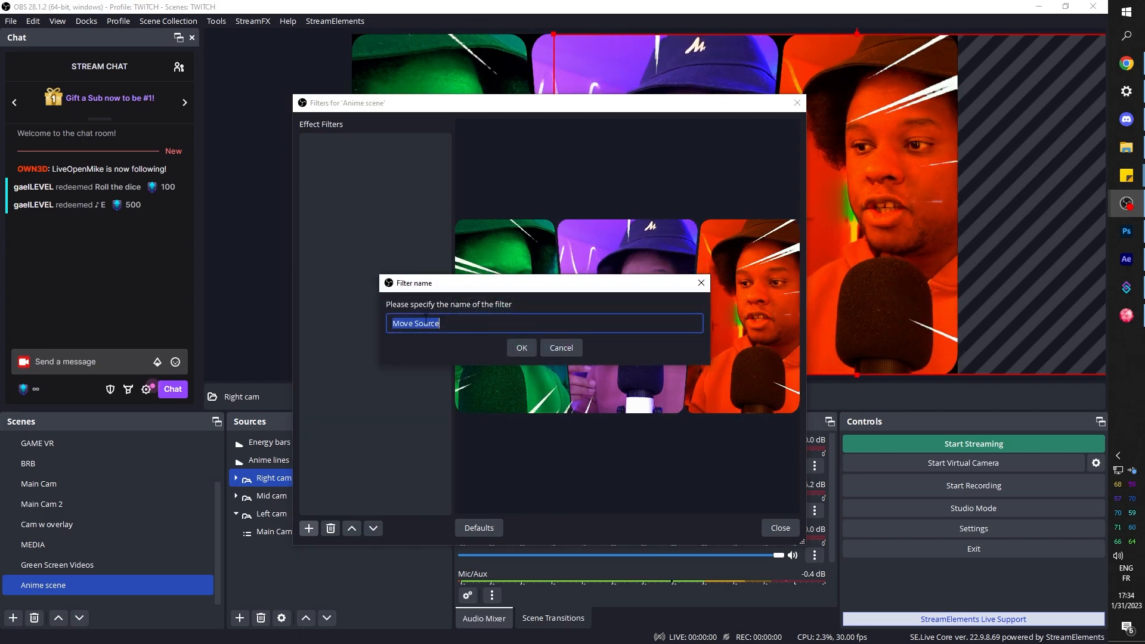
type("OG")
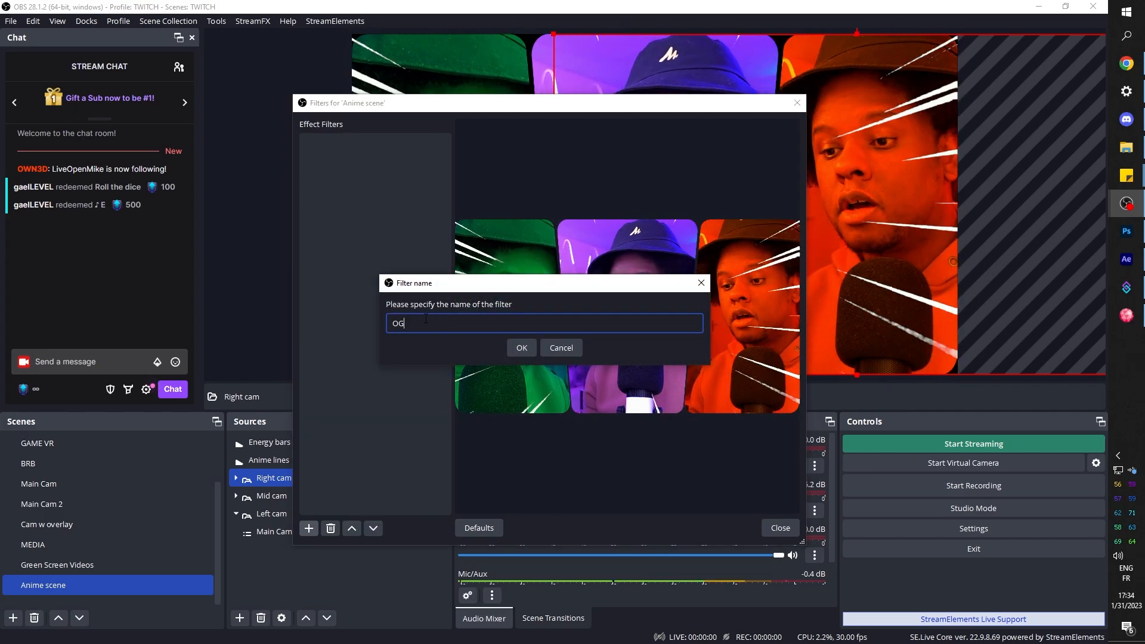
type(" POS left")
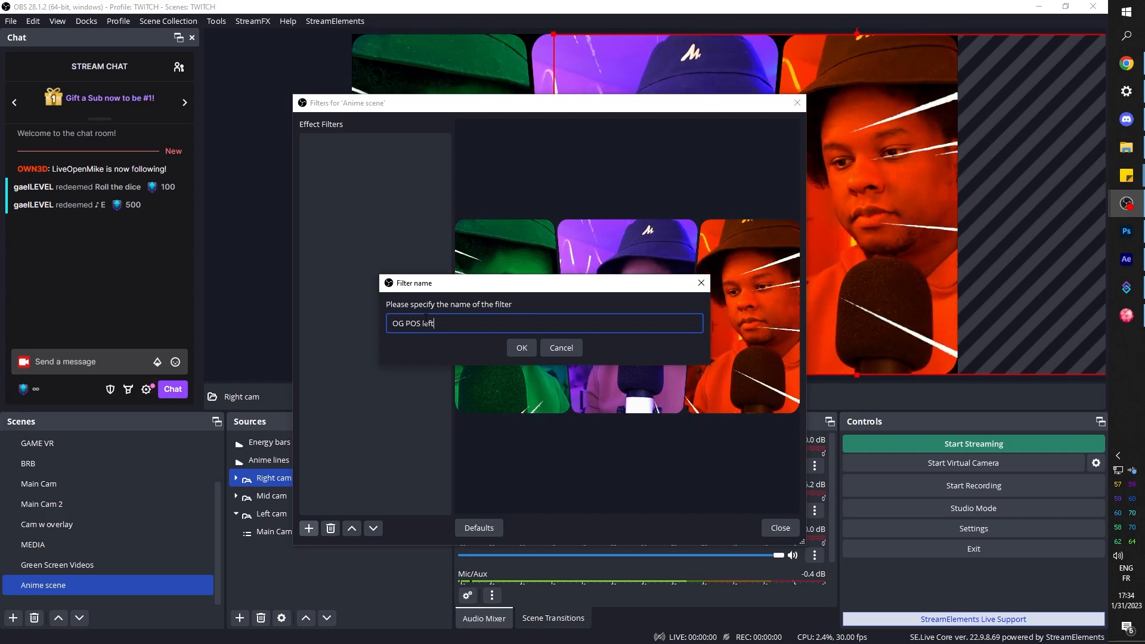
key("Return")
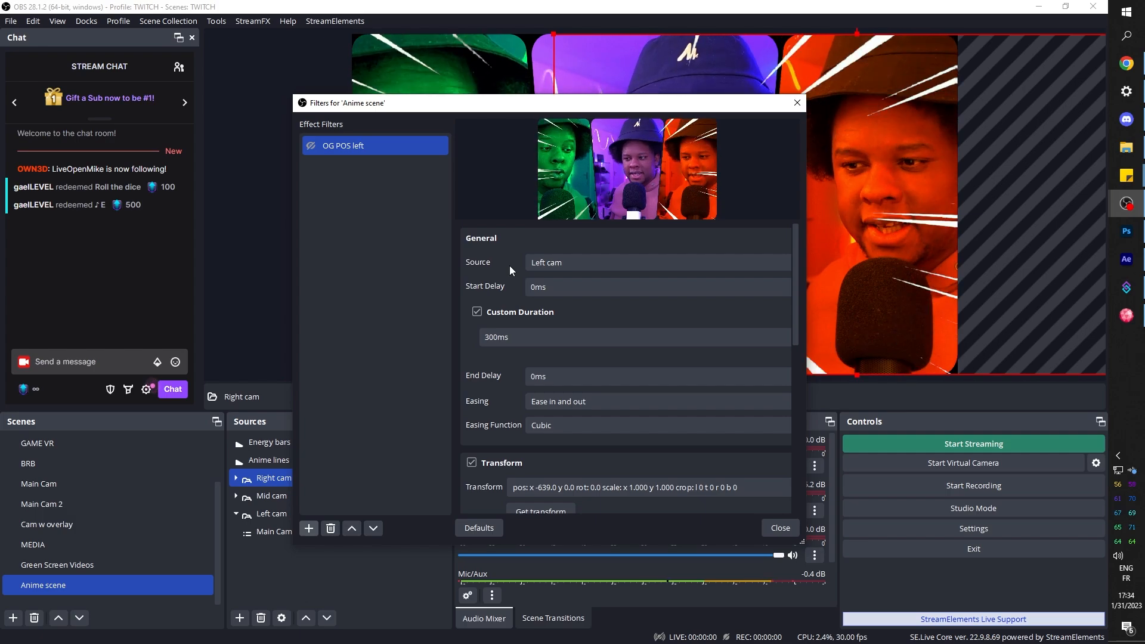
Step: Set the OG POS left filter's custom duration to 1000 ms and capture the Left cam's current transform
left_click(483, 341)
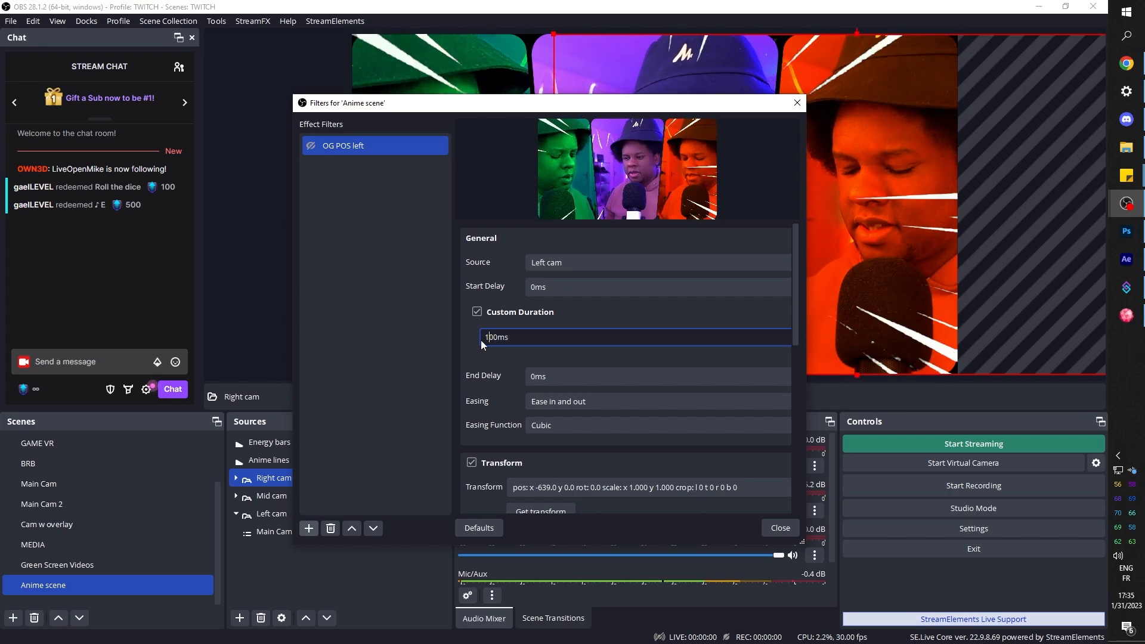
key("Delete")
type("10")
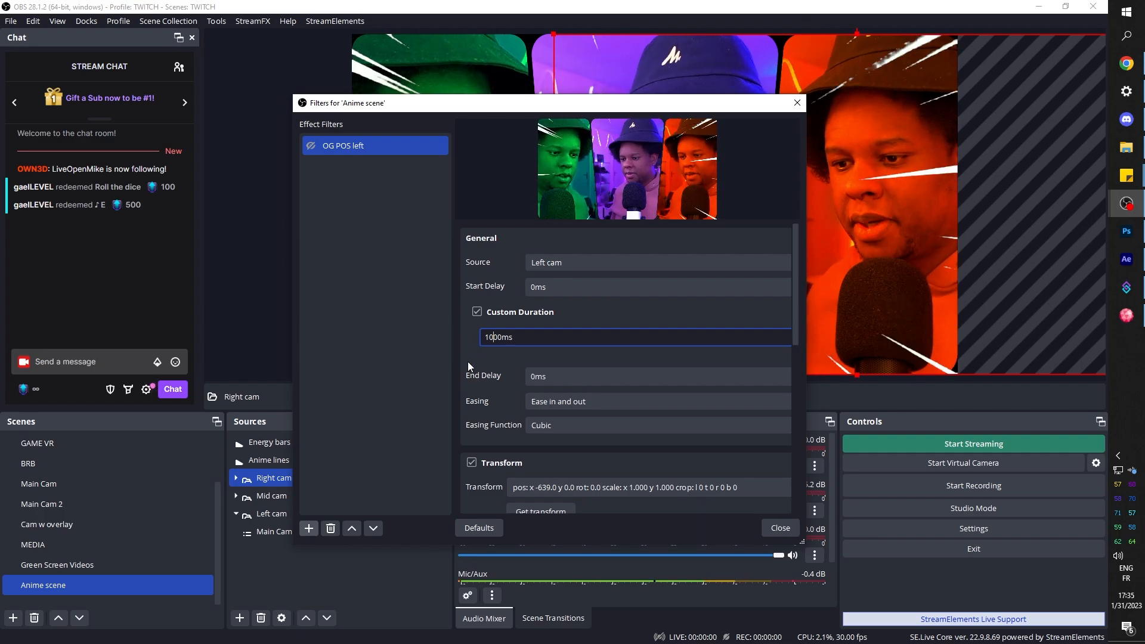
scroll(459, 348, "down", 2)
scroll(458, 310, "down", 1)
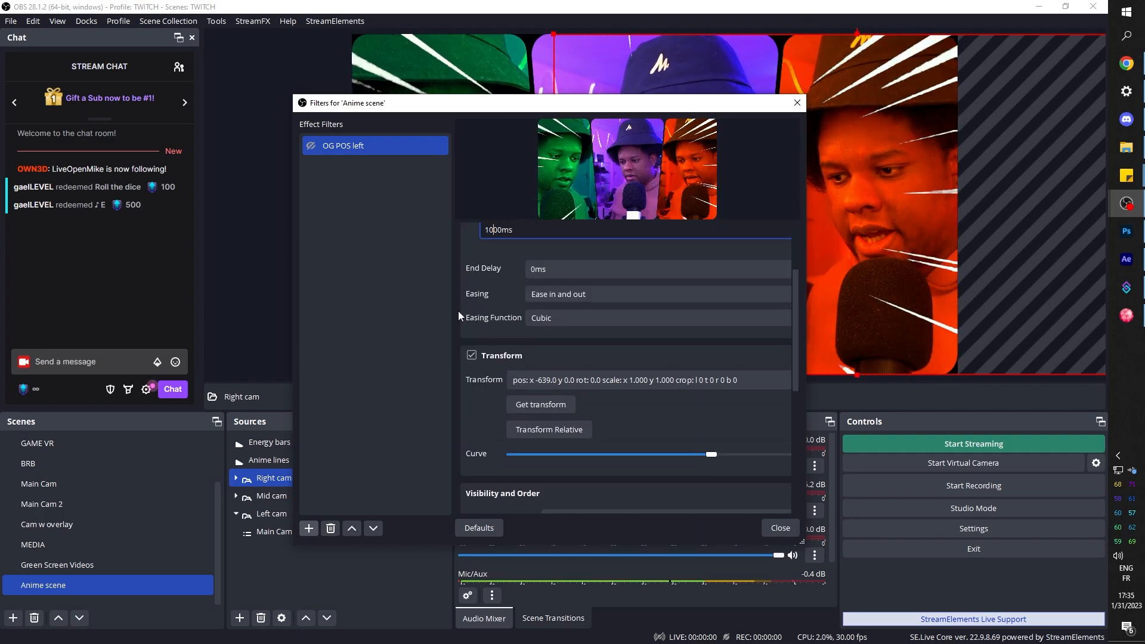
left_click(559, 409)
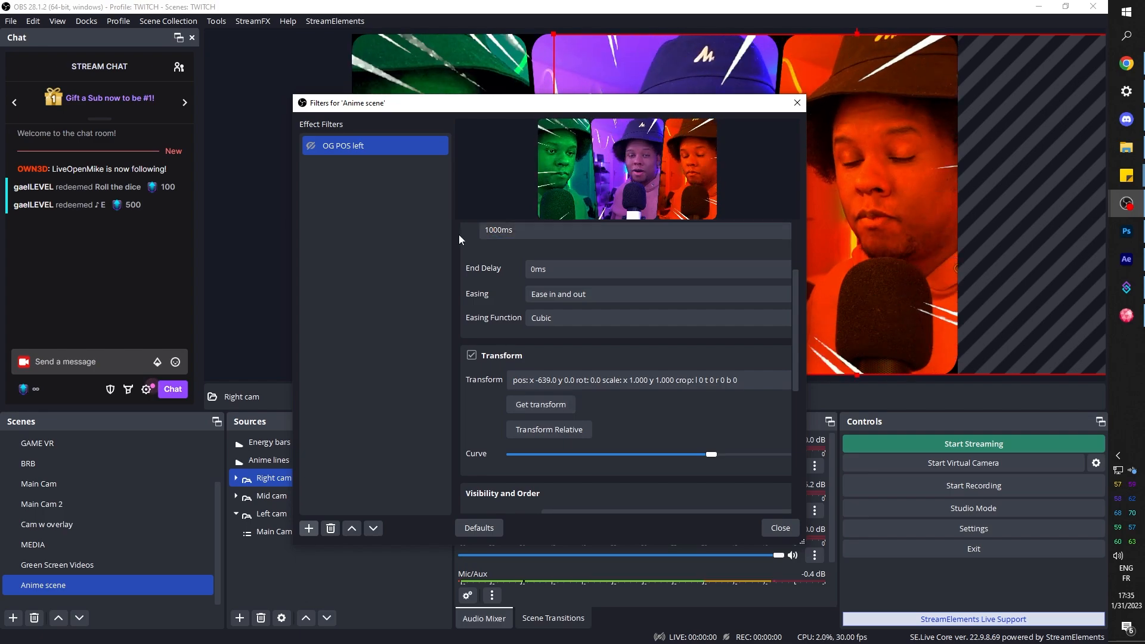
Step: Duplicate the OG POS left filter as "OG POS mid" and set its source to Mid cam
right_click(358, 151)
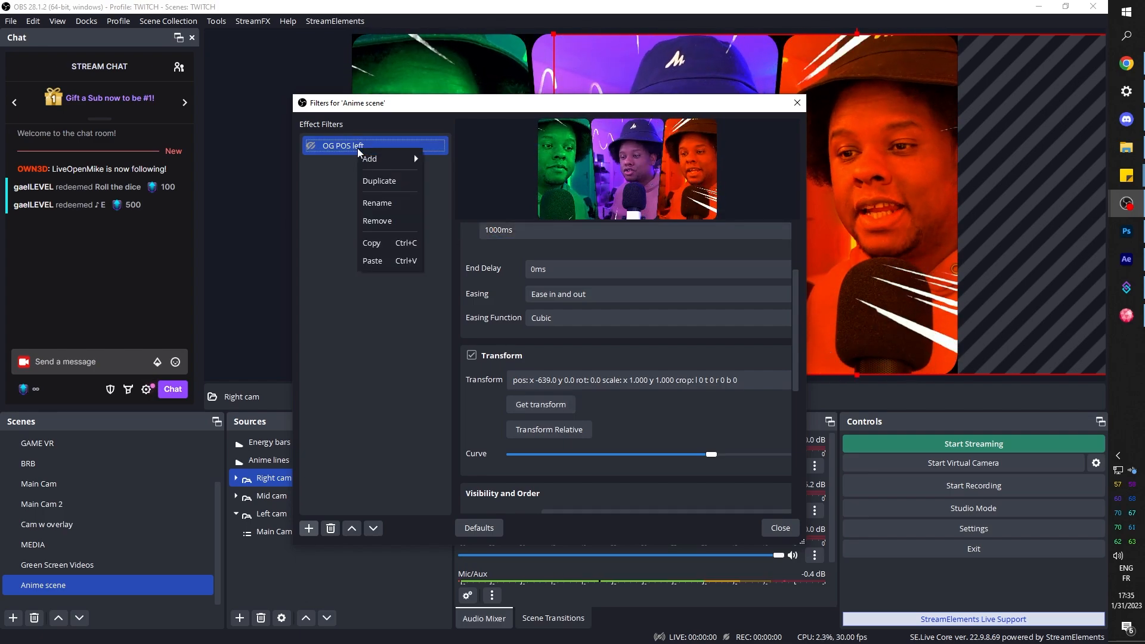
left_click(379, 182)
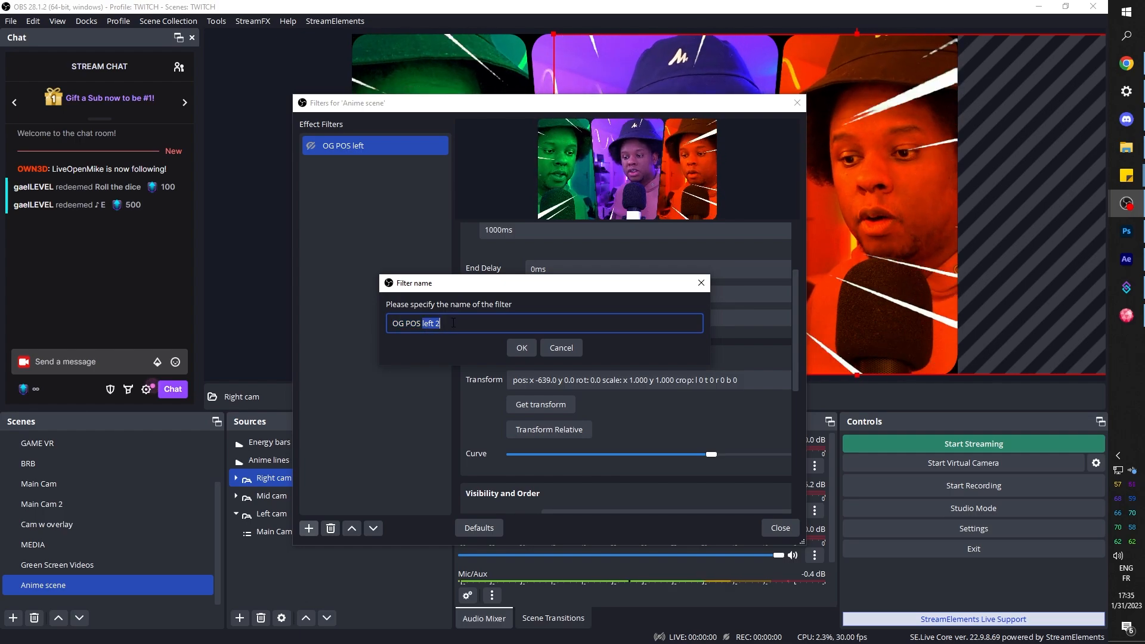
type("OG POS mid")
key("Return")
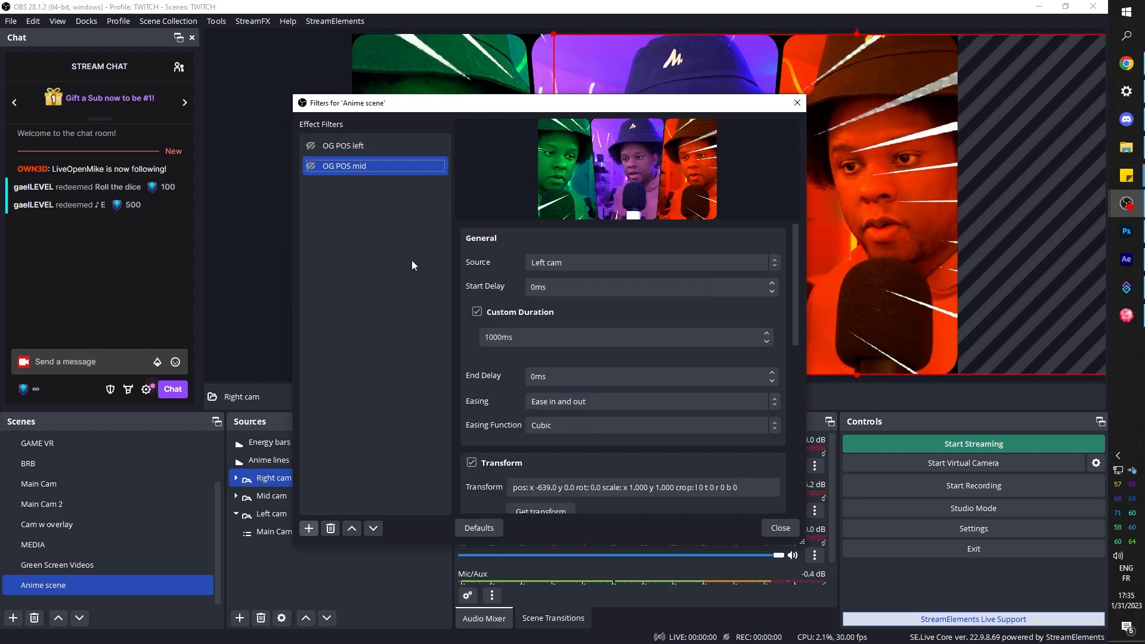
left_click(567, 262)
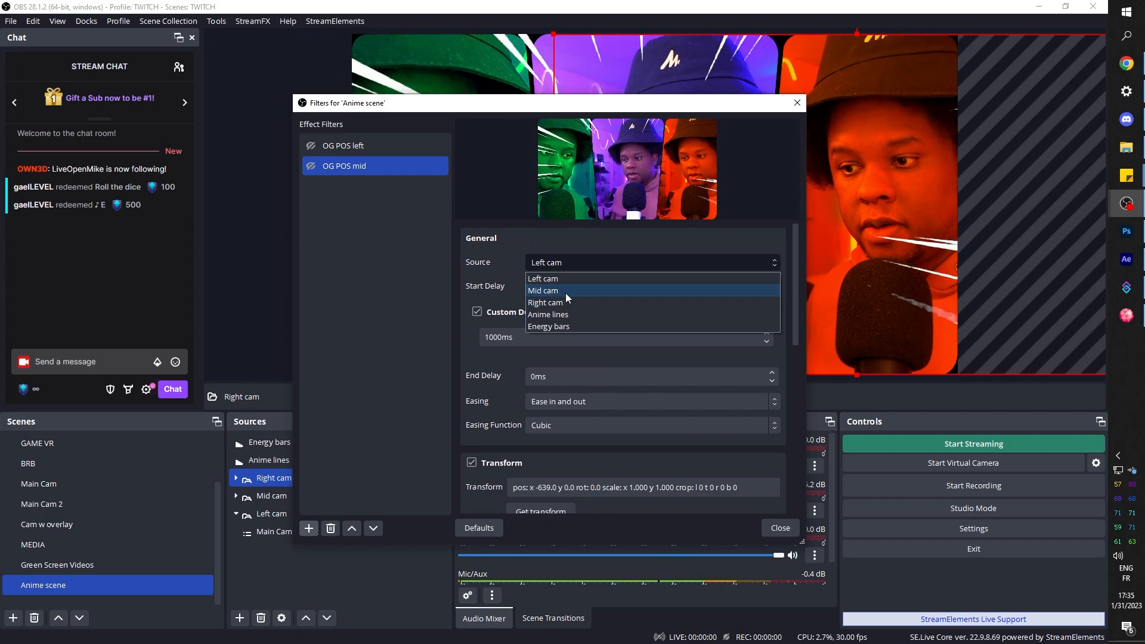
left_click(566, 293)
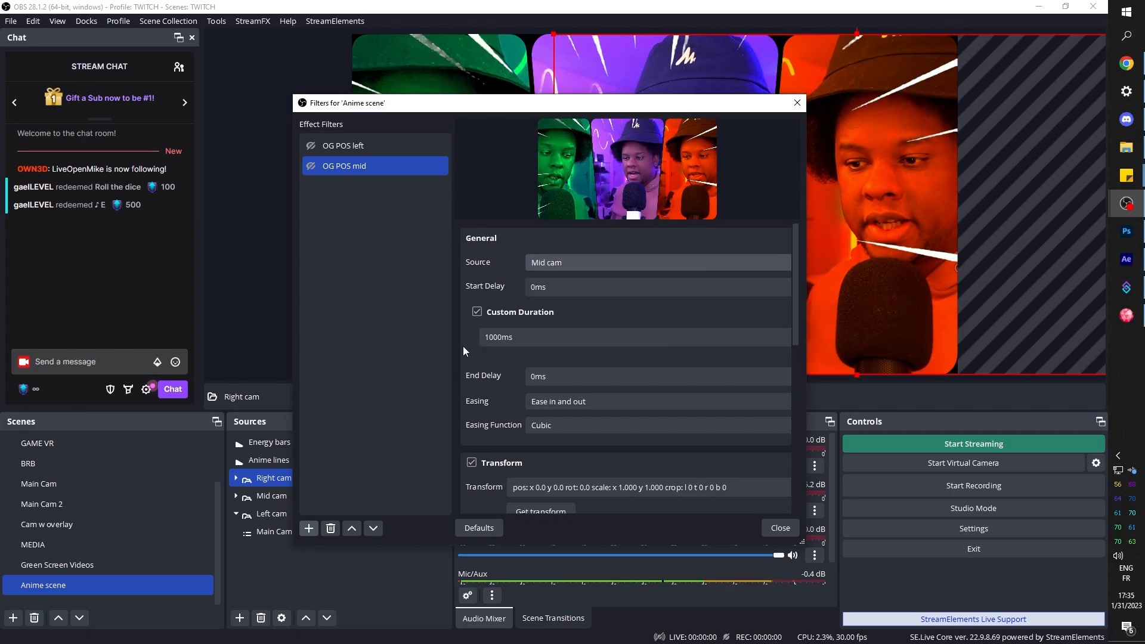
scroll(463, 346, "down", 2)
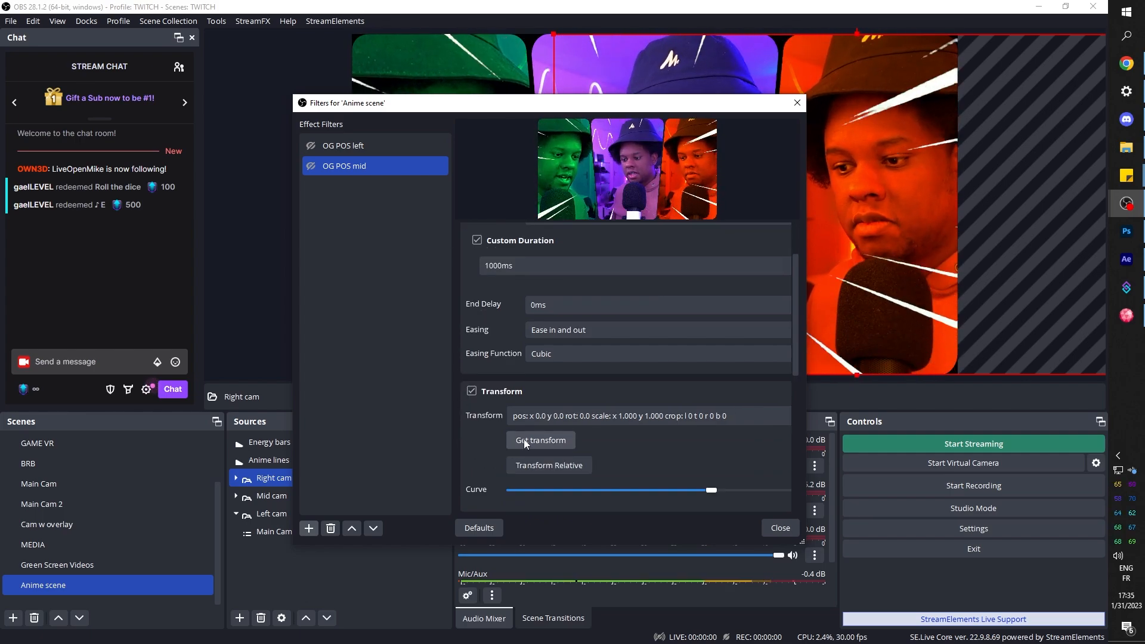
Step: Duplicate the OG POS mid filter as "OG POS right", set its source to Right cam and capture that cam's current transform
right_click(372, 173)
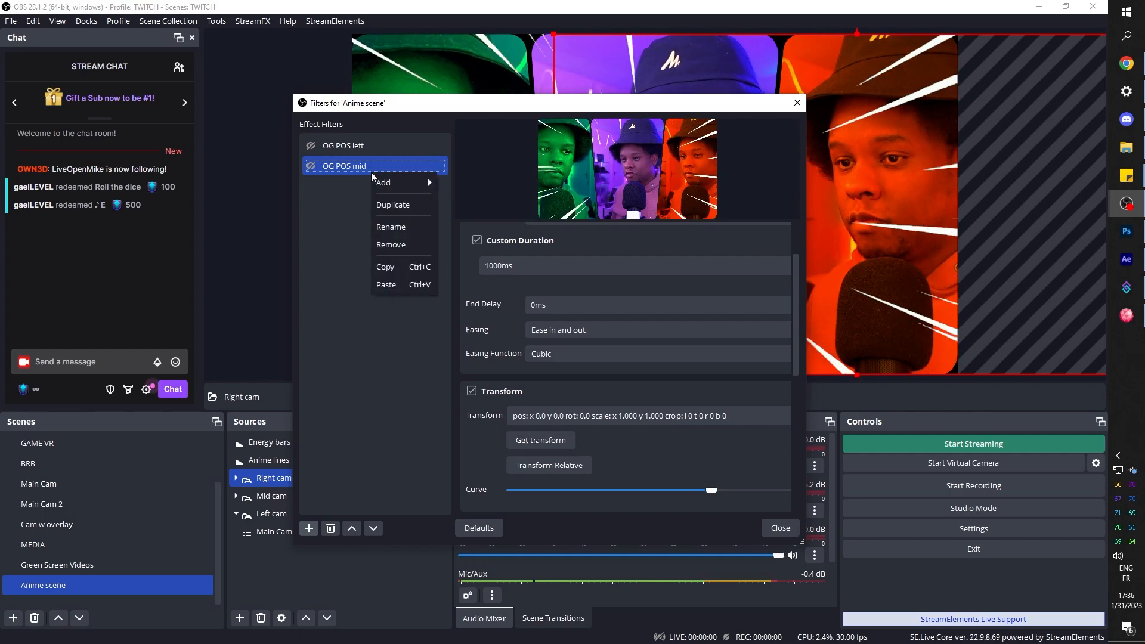
left_click(392, 205)
type("OG POS ri")
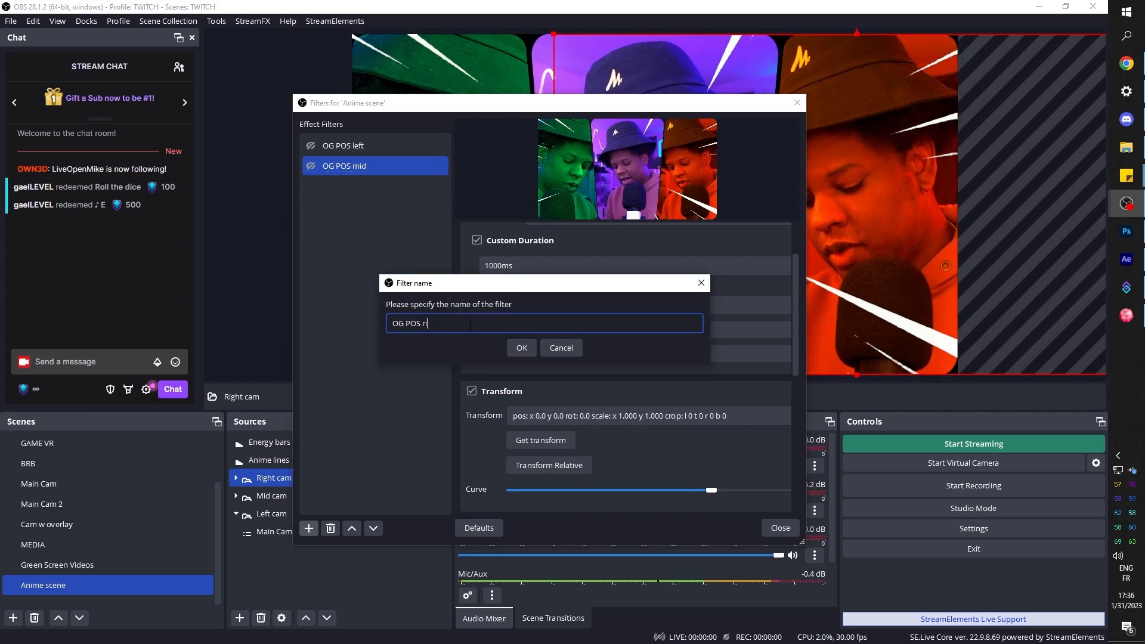
type("ght")
key("Return")
left_click(567, 266)
left_click(563, 306)
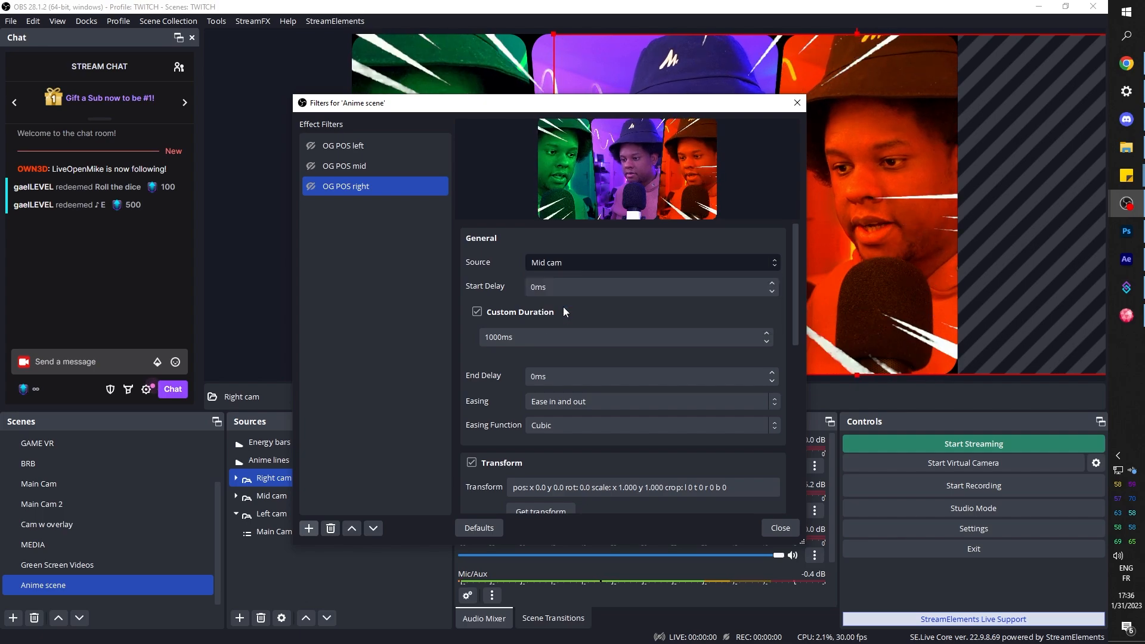
scroll(460, 350, "down", 4)
left_click(540, 370)
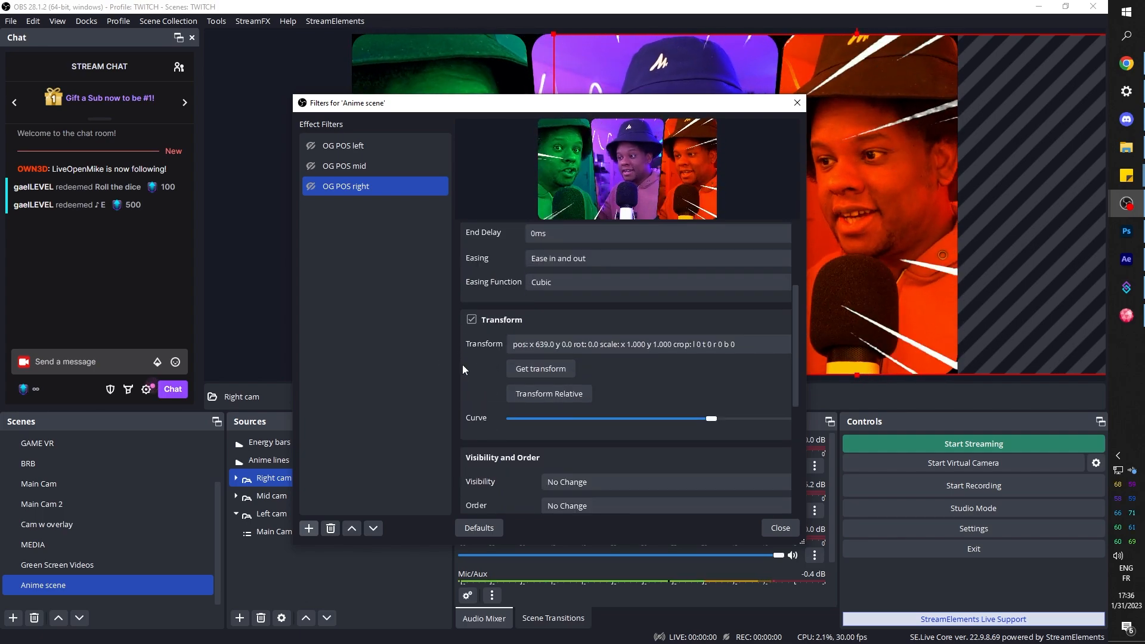
Step: Duplicate the OG POS right filter under the name "Out POS right"
right_click(344, 192)
left_click(367, 219)
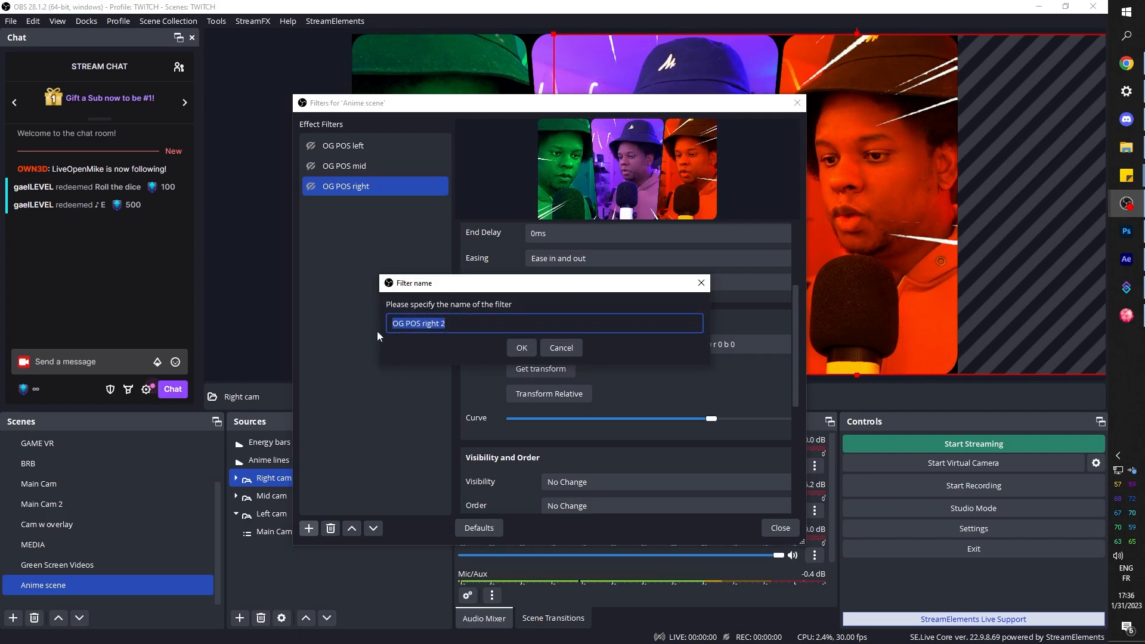
double_click(402, 325)
type("Out")
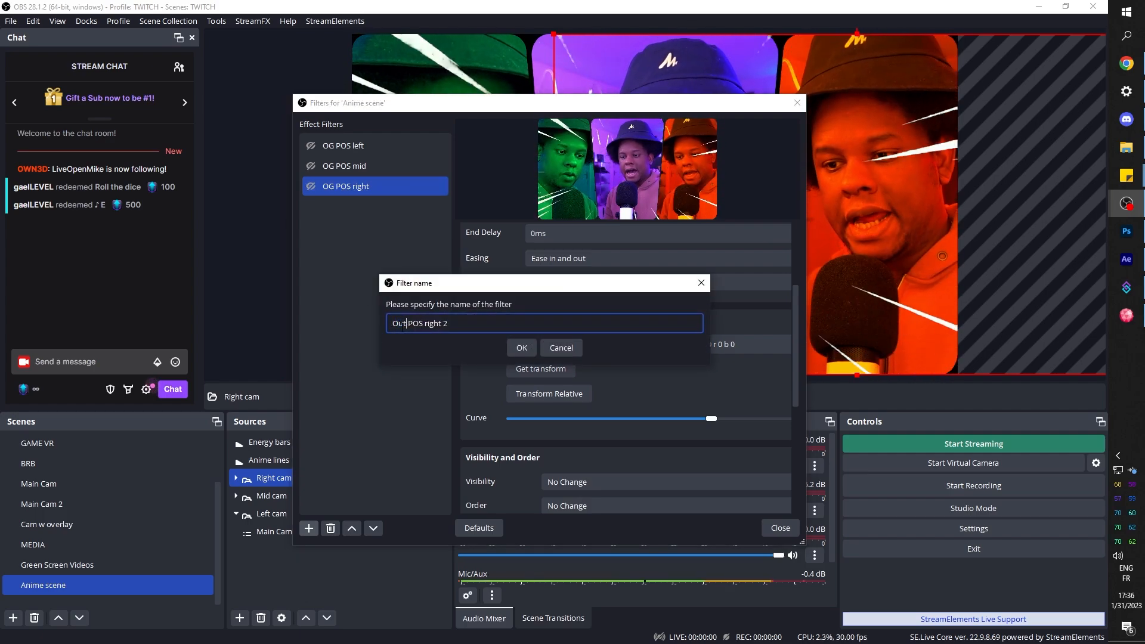
key("BackSpace")
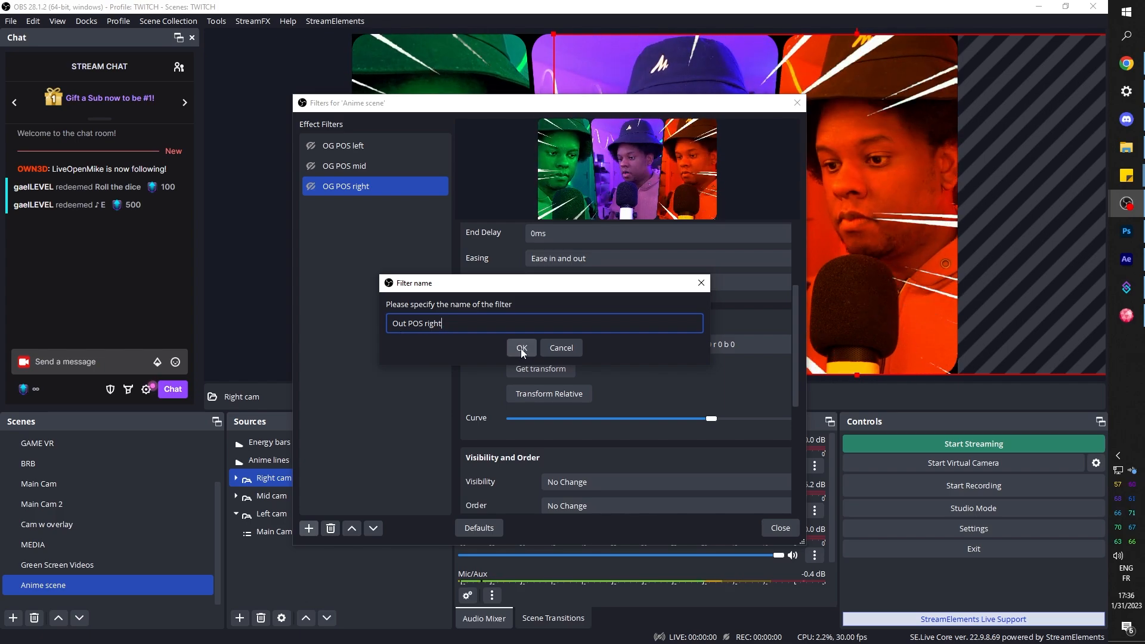
left_click(520, 348)
Step: Move the Right cam off the canvas to about x 929, y 1080 and capture that transform in Out POS right
left_click_drag(517, 106, 261, 135)
left_click(276, 482)
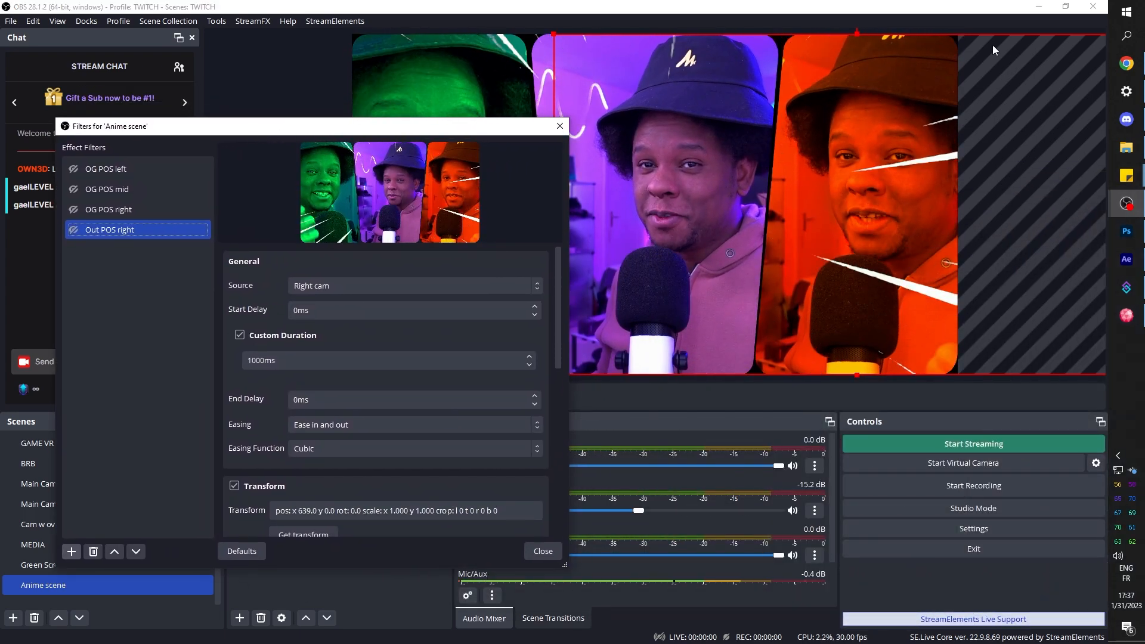
left_click_drag(993, 44, 1047, 386)
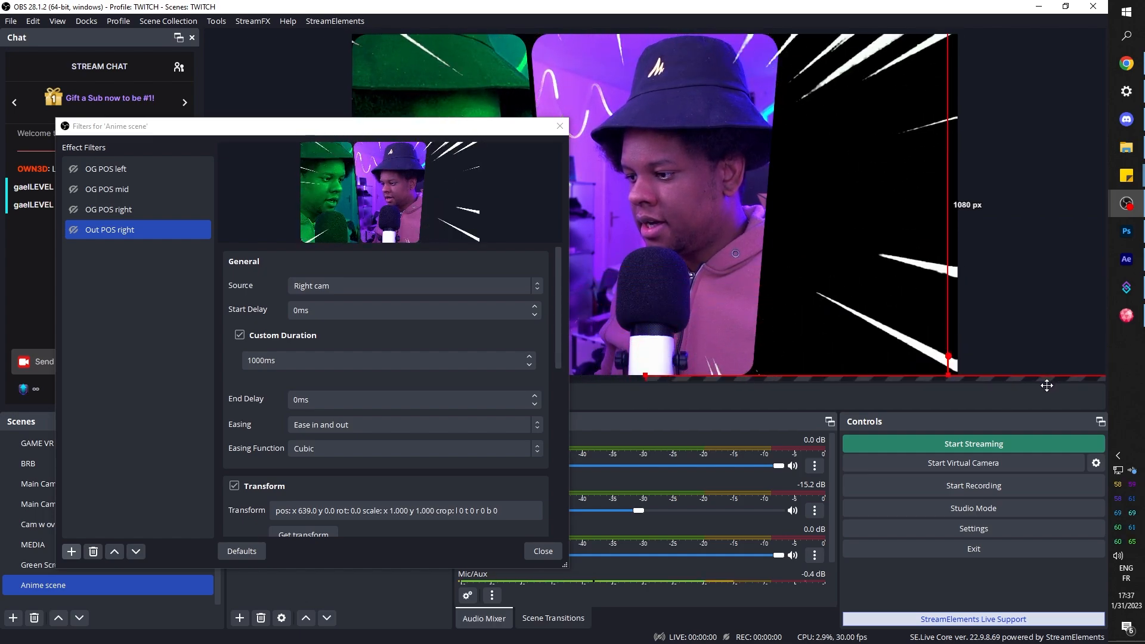
scroll(233, 417, "down", 2)
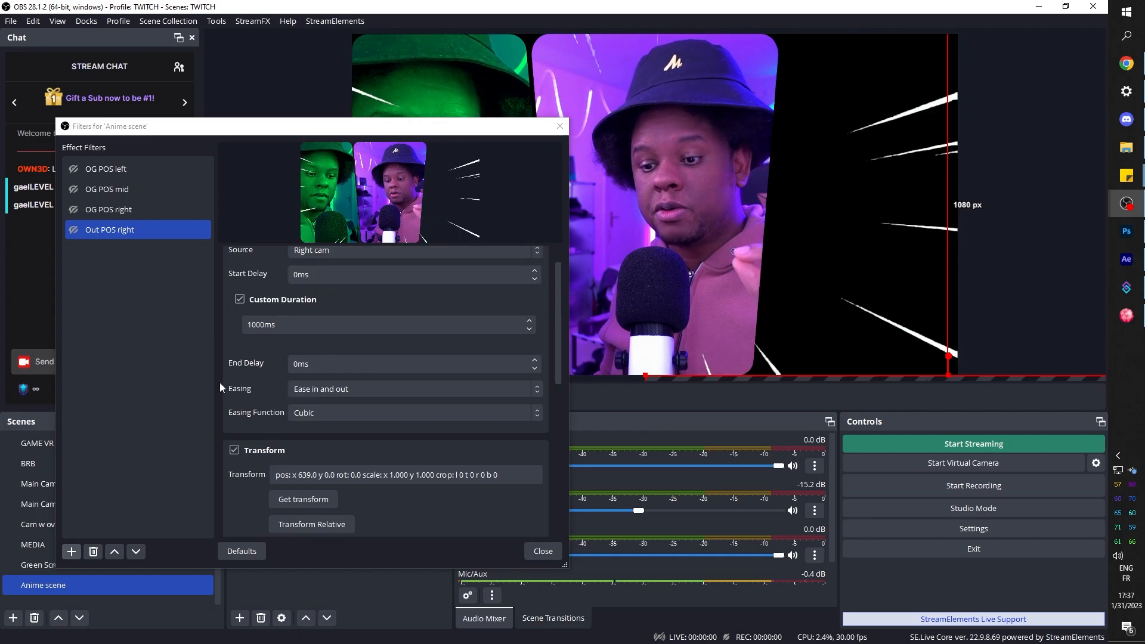
left_click(274, 463)
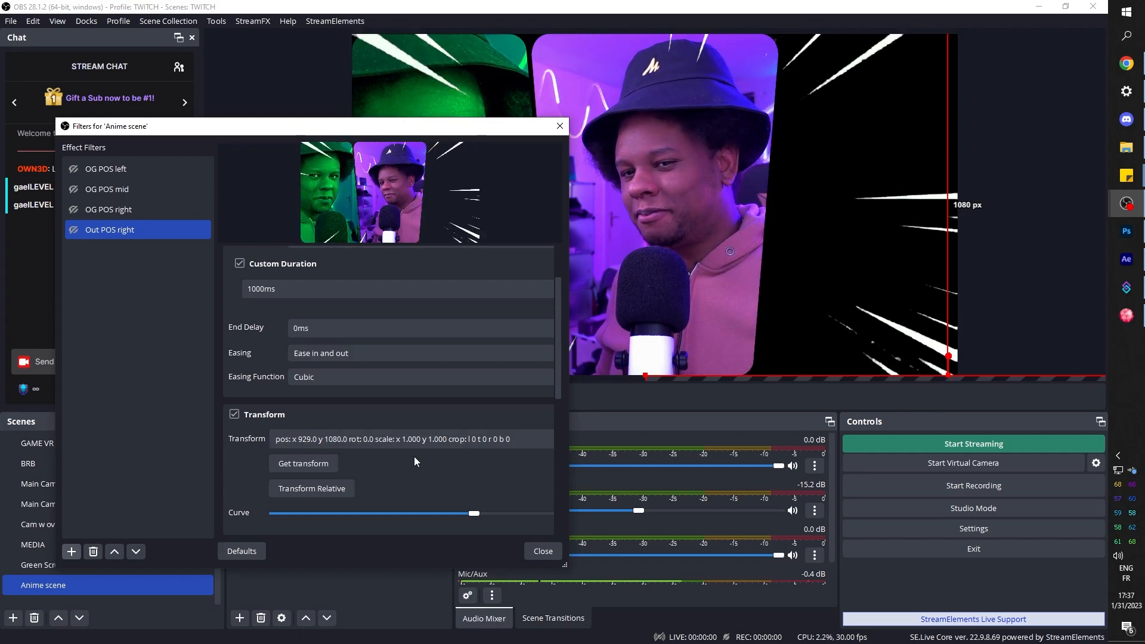
Step: Trigger OG POS right and Out POS right in turn to test the Right cam's movement
left_click(74, 213, "ctrl")
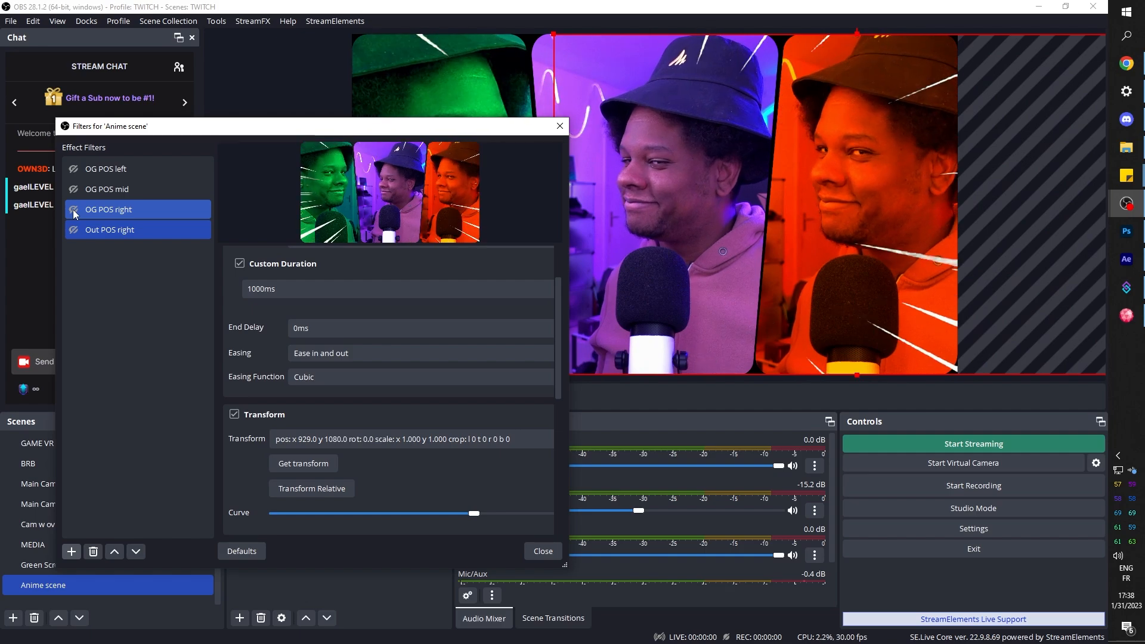
left_click(74, 231)
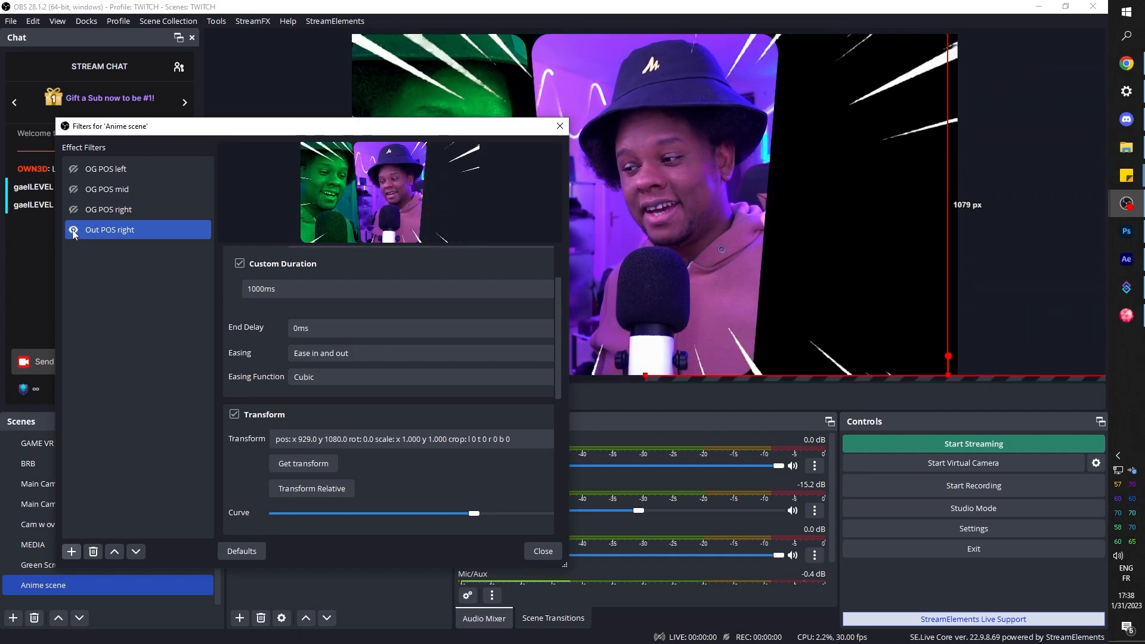
Step: Duplicate the OG POS mid filter under the name "Out POS mid"
left_click(122, 191, "ctrl")
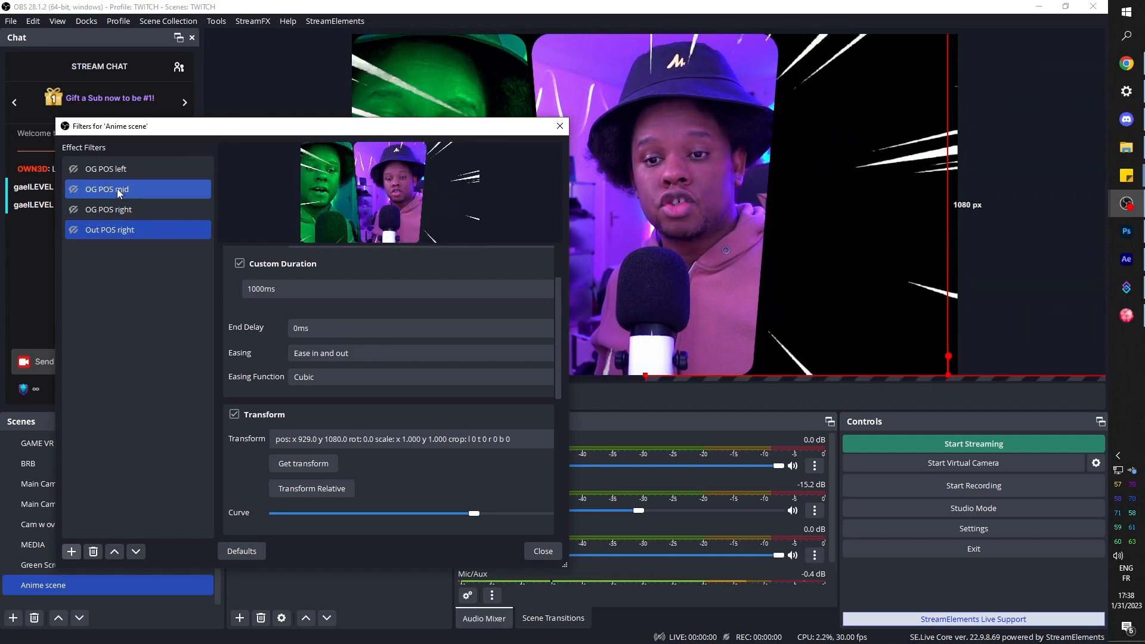
left_click(106, 192)
right_click(105, 192)
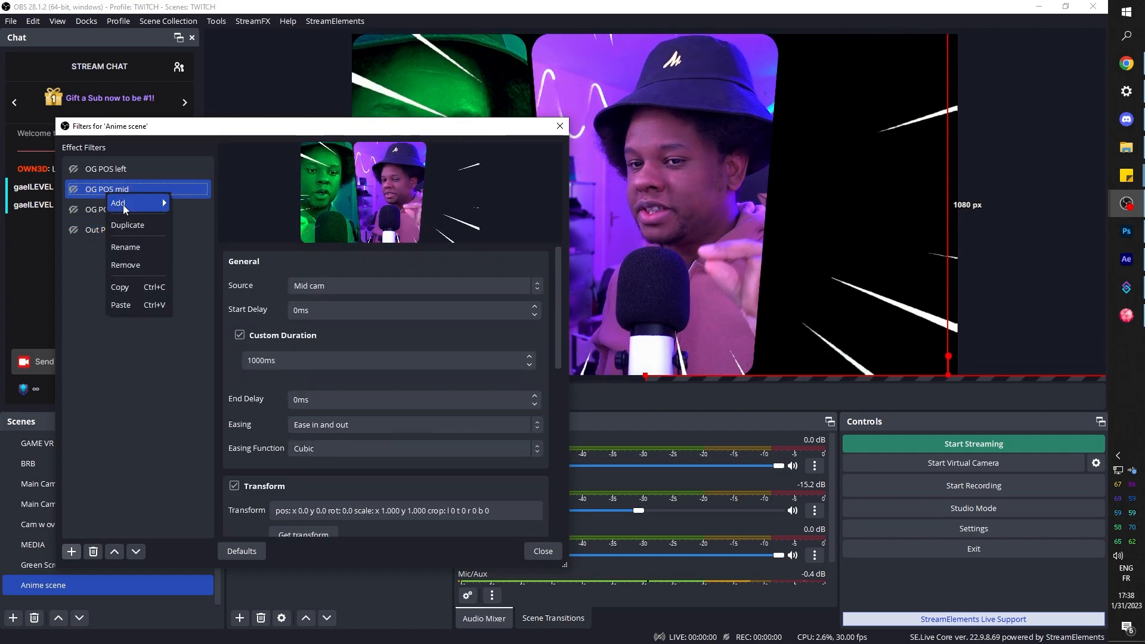
left_click(136, 230)
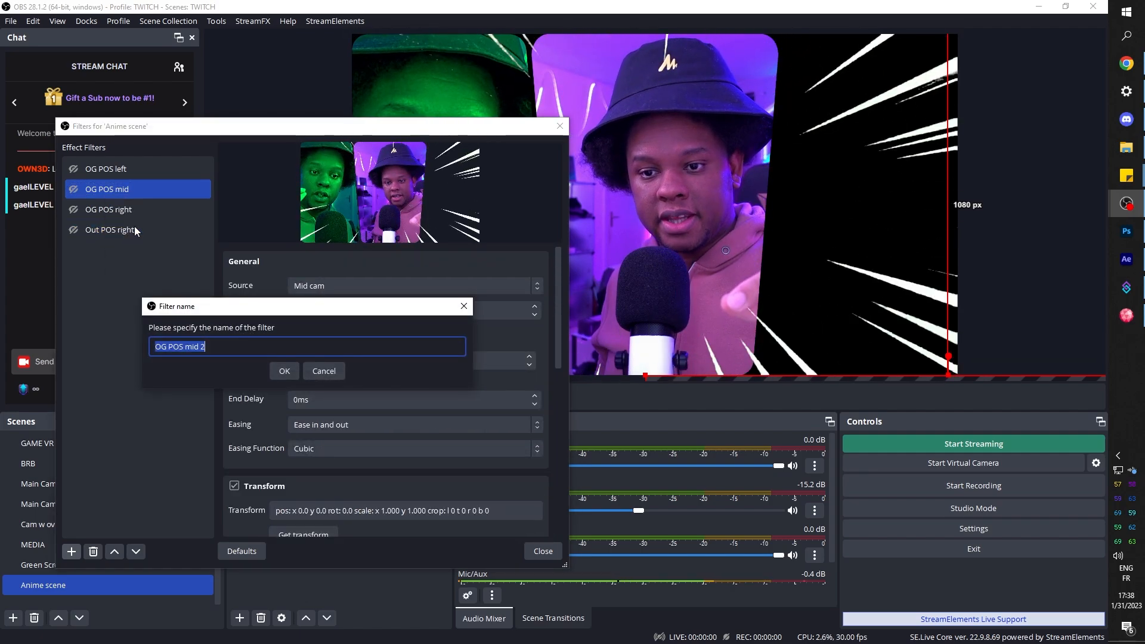
double_click(165, 347)
type("Out")
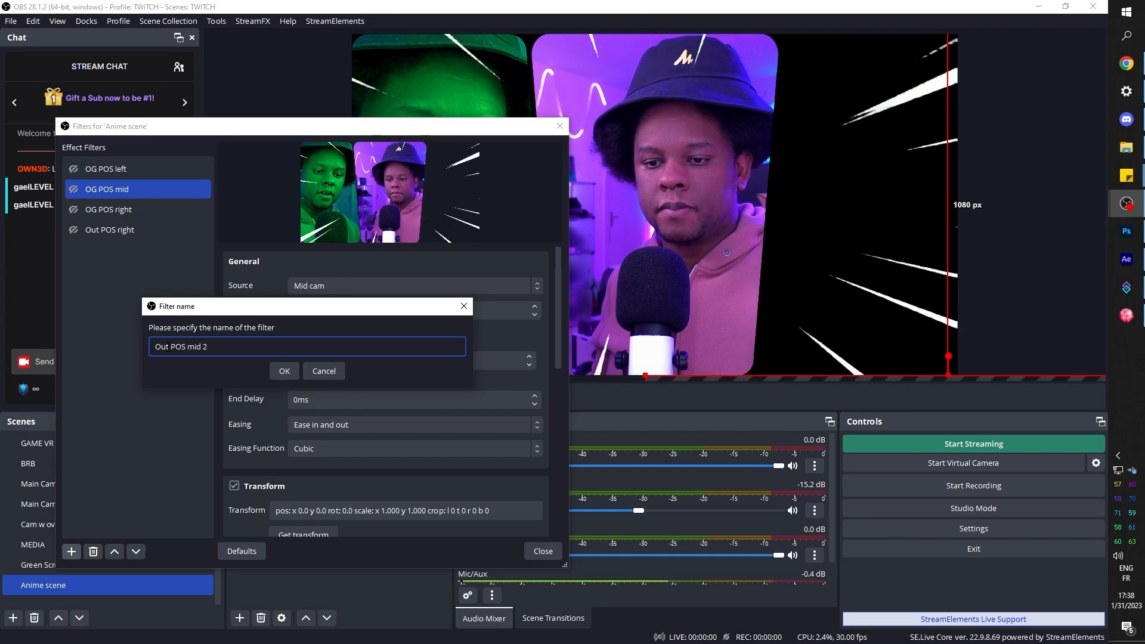
Step: Move the Mid cam straight up off the canvas to y -1080 and capture that transform in Out POS mid
left_click_drag(610, 85, 642, 94)
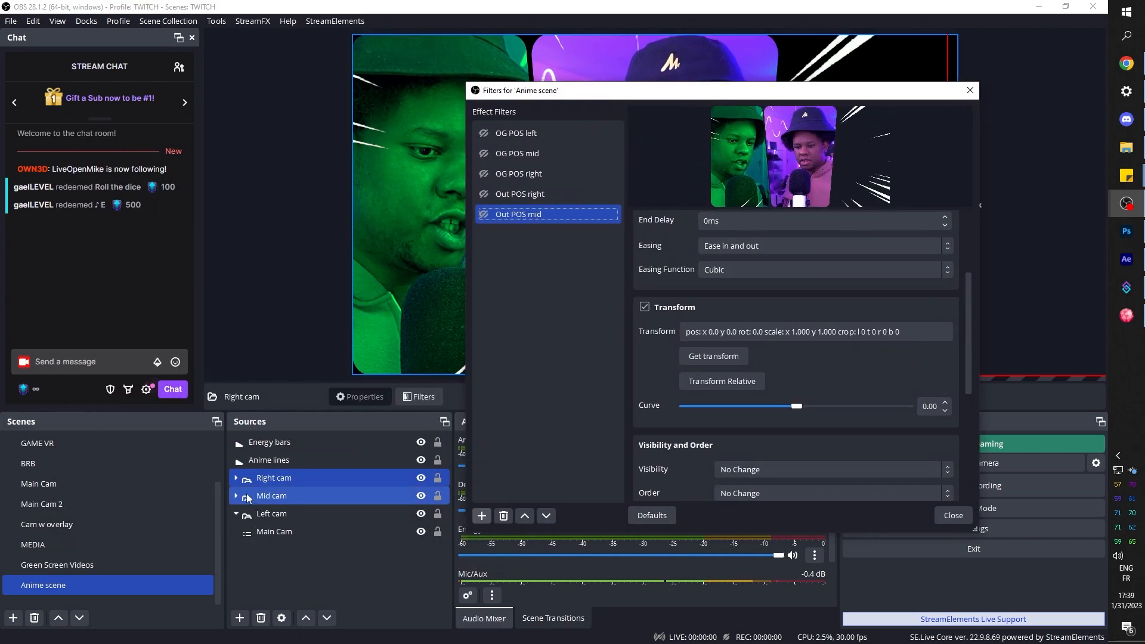
left_click(272, 498)
left_click_drag(582, 92, 898, 104)
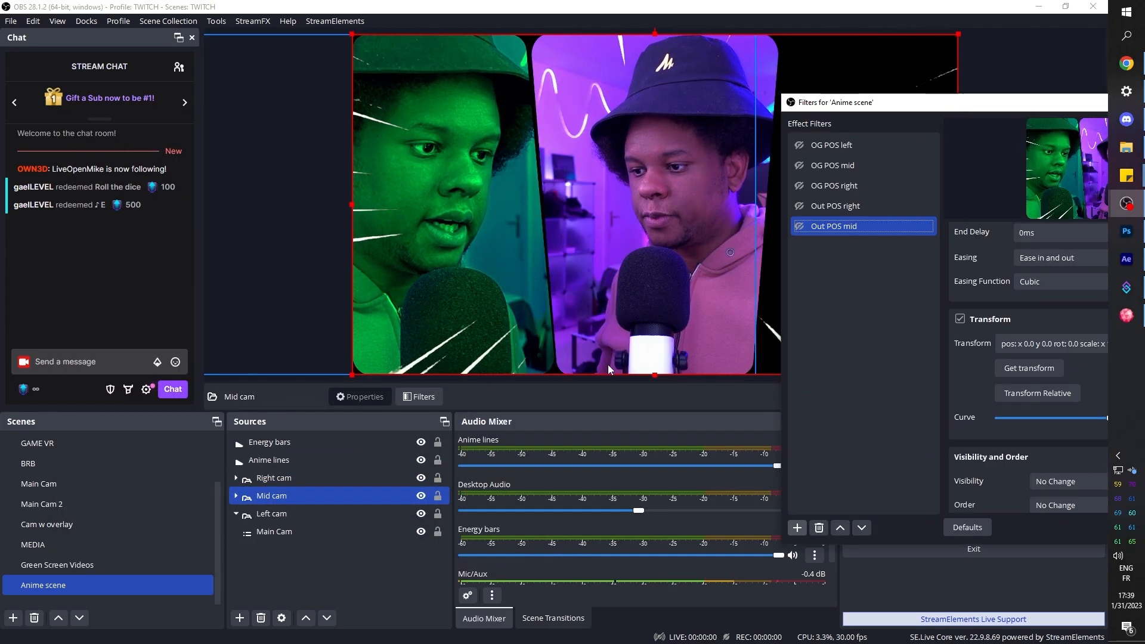
left_click_drag(613, 360, 613, 25)
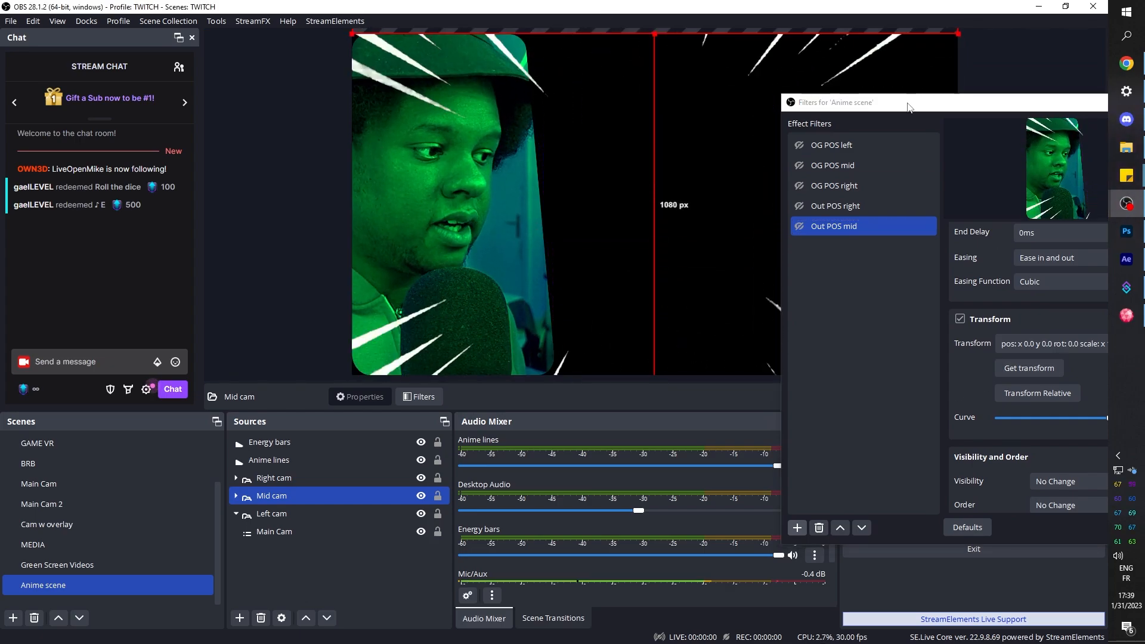
left_click_drag(908, 105, 503, 67)
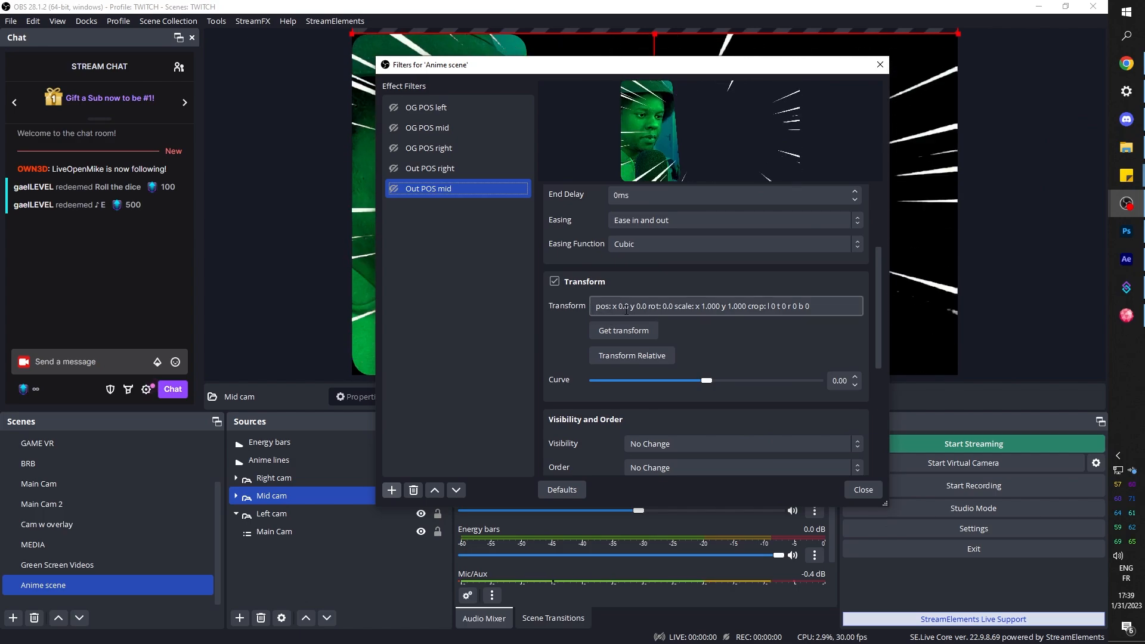
left_click(600, 336)
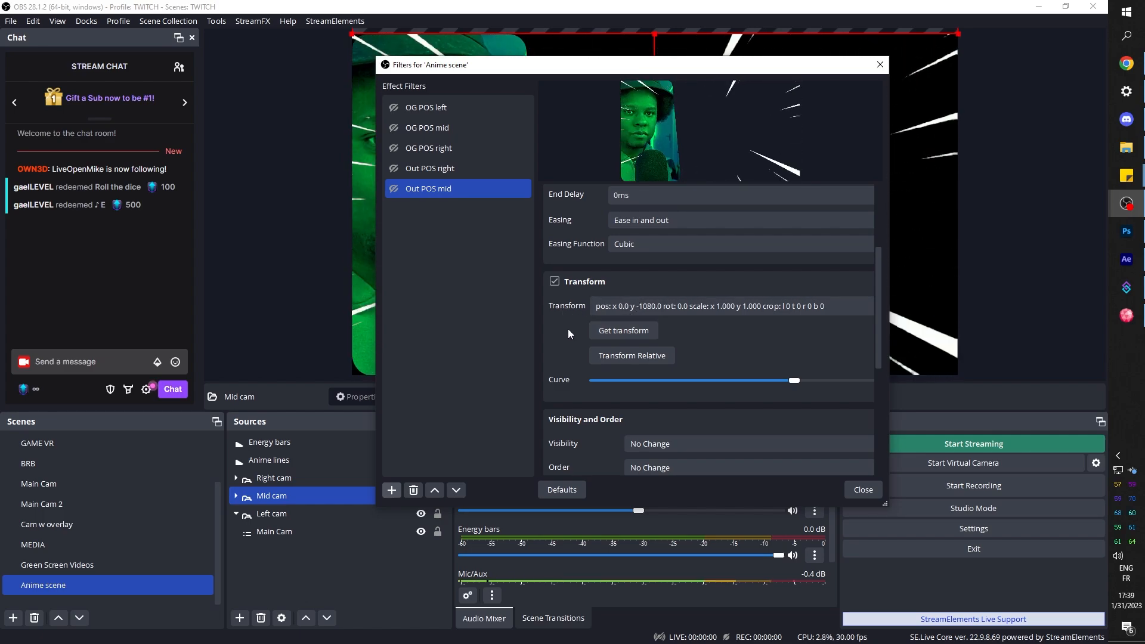
Step: Duplicate the OG POS left filter under the name "Out POS left"
left_click(428, 106)
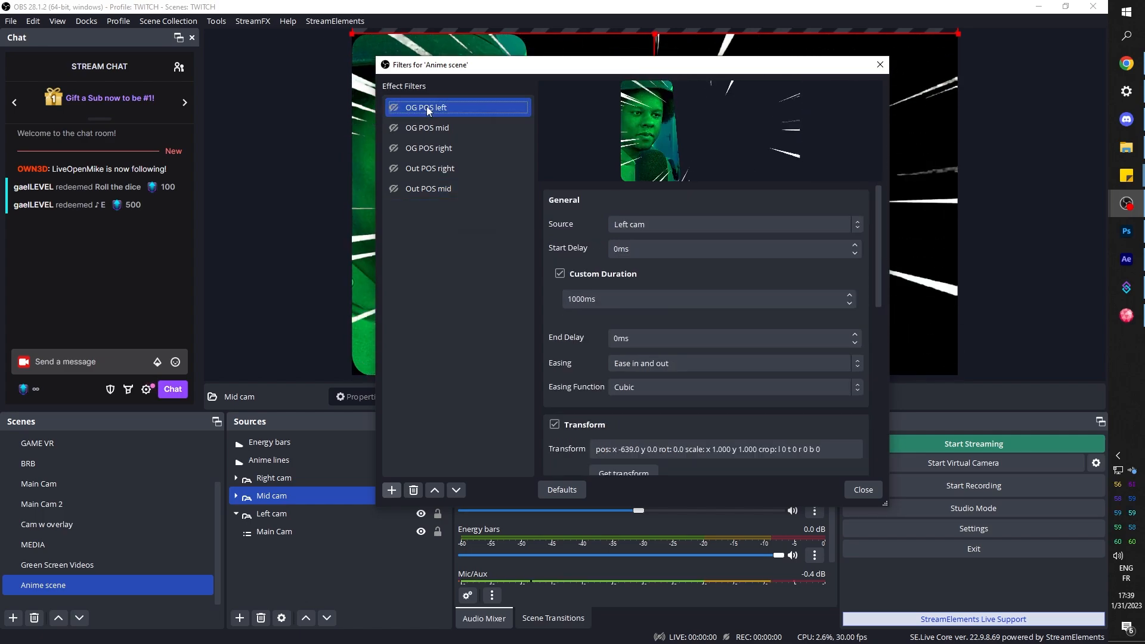
right_click(427, 106)
left_click(443, 133)
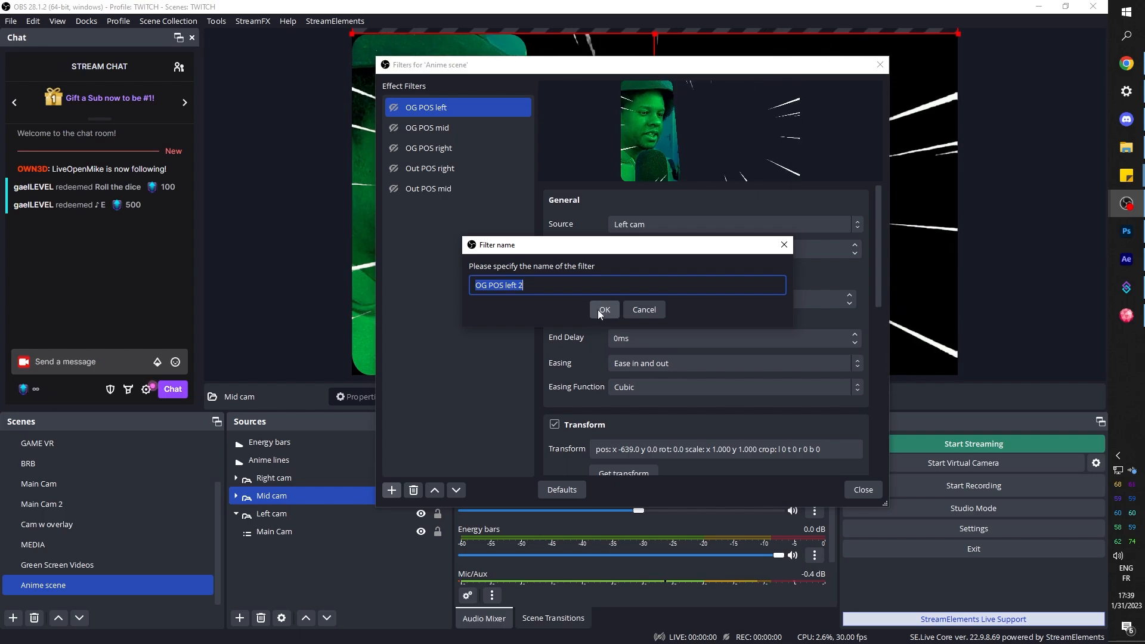
left_click(484, 285)
type("ut")
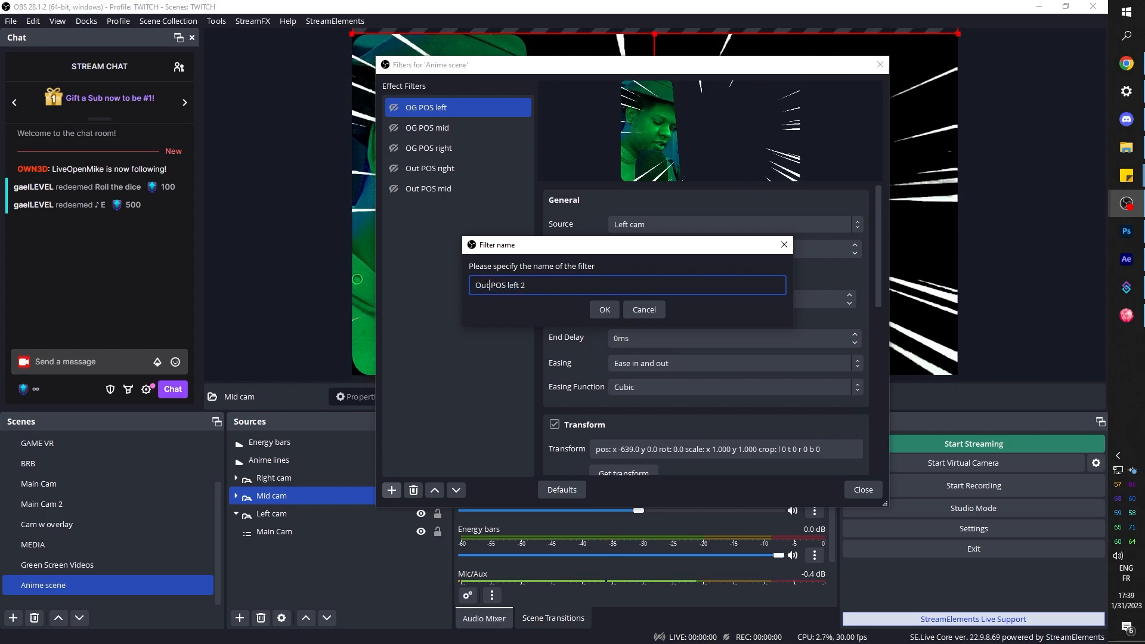
left_click(530, 286)
key("BackSpace")
key("BackSpace")
left_click(597, 310)
Step: Move the Left cam off the canvas's lower-left corner to about x -1202, y 942 and capture that transform in Out POS left
left_click_drag(557, 76, 845, 80)
left_click(267, 512)
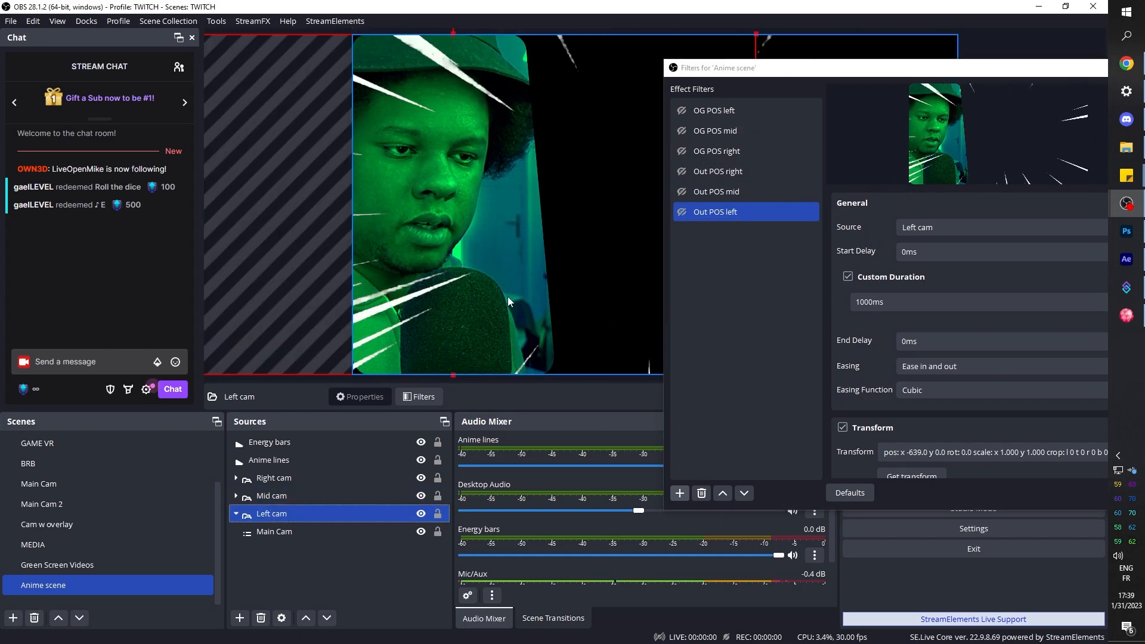
left_click_drag(445, 60, 264, 356)
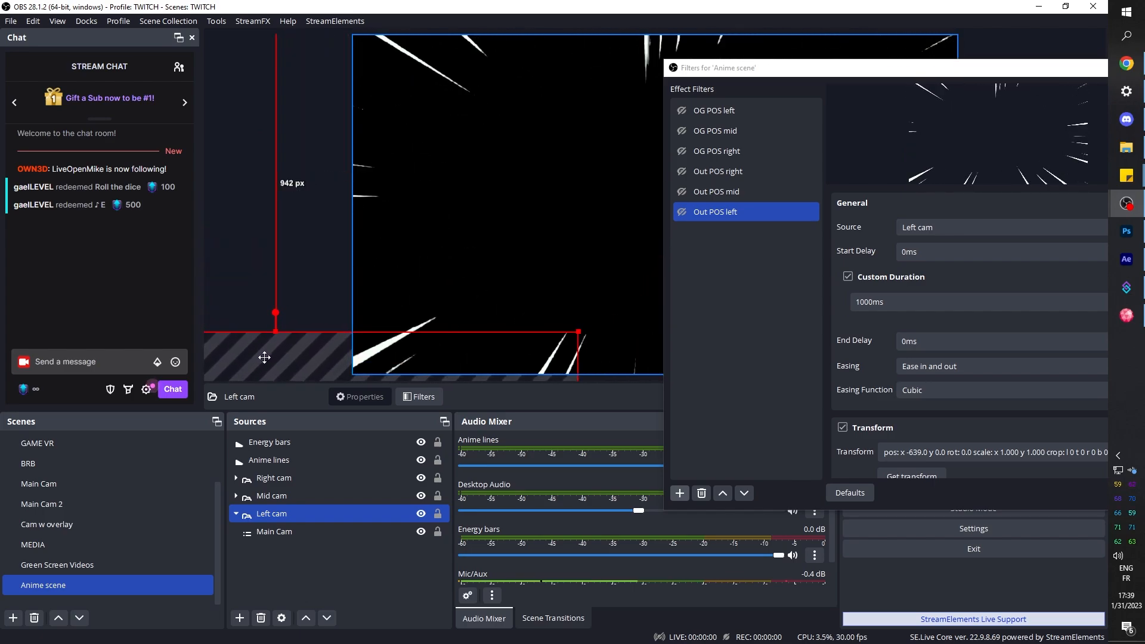
scroll(852, 380, "down", 1)
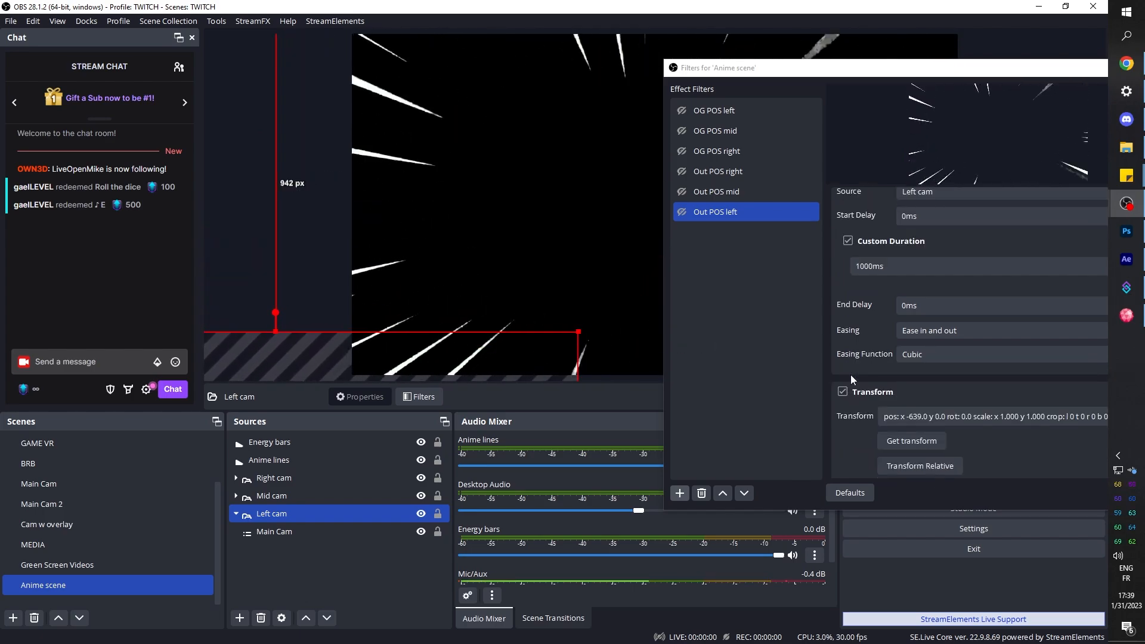
left_click(913, 441)
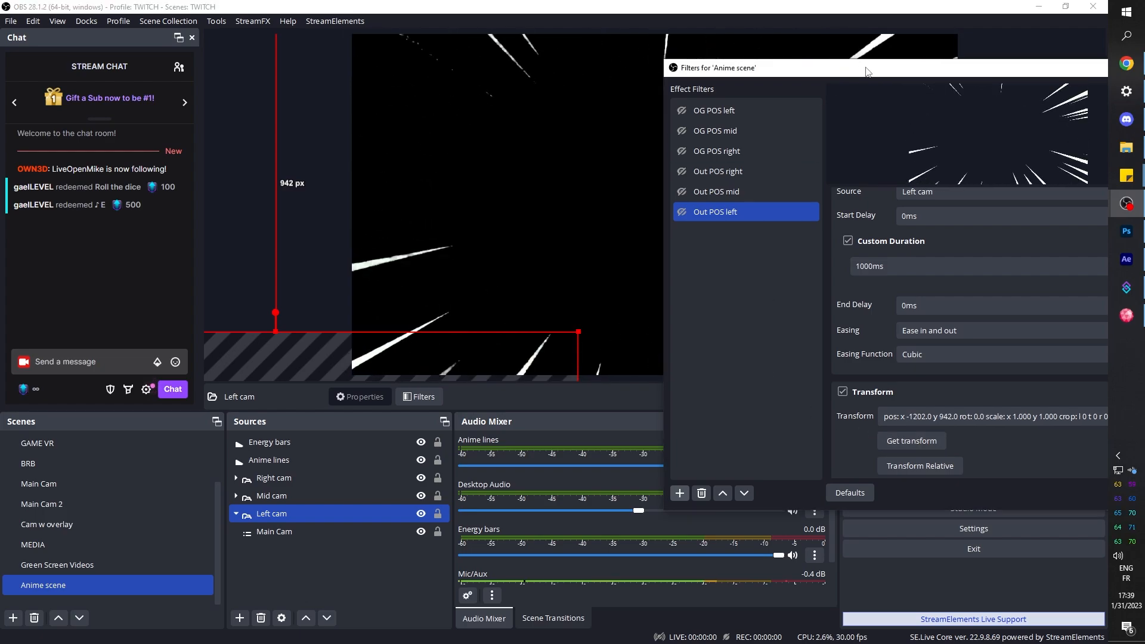
Step: Trigger the three OG POS filters to bring the cams back, then test the Right cam's exit and return
left_click_drag(851, 72, 680, 403)
left_click(511, 445)
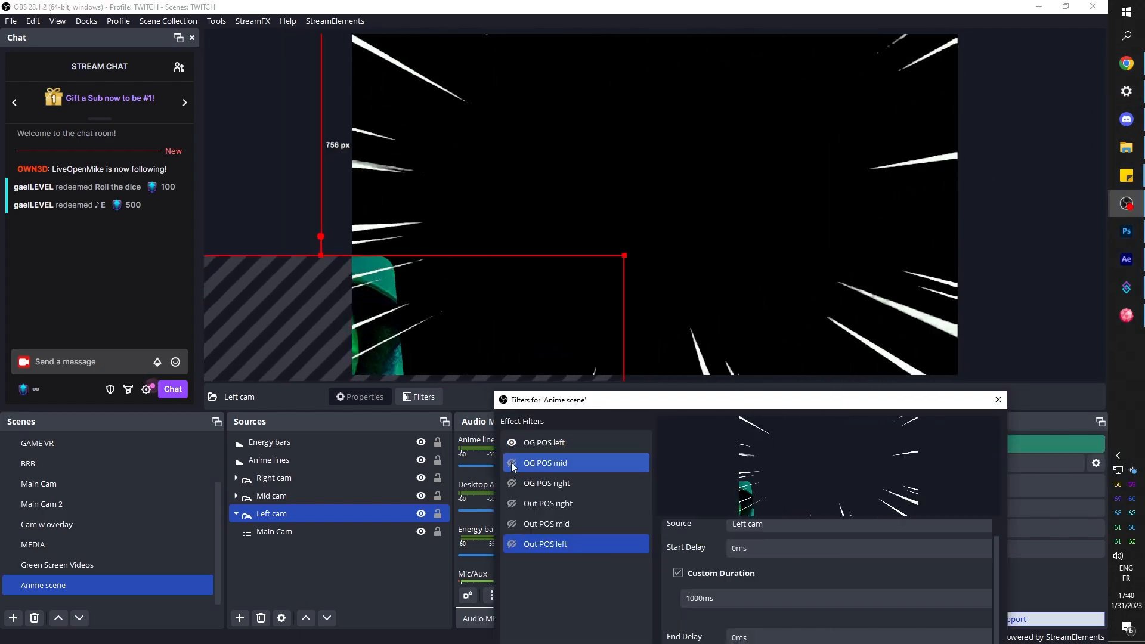
left_click(511, 464)
left_click(511, 485)
left_click(512, 505)
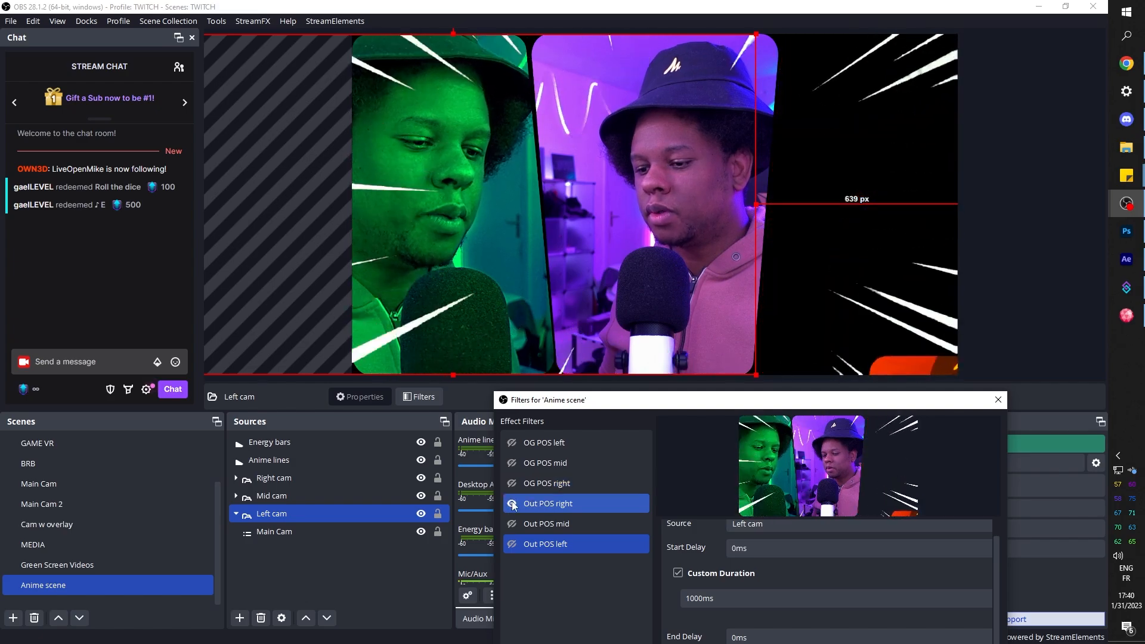
left_click(511, 484)
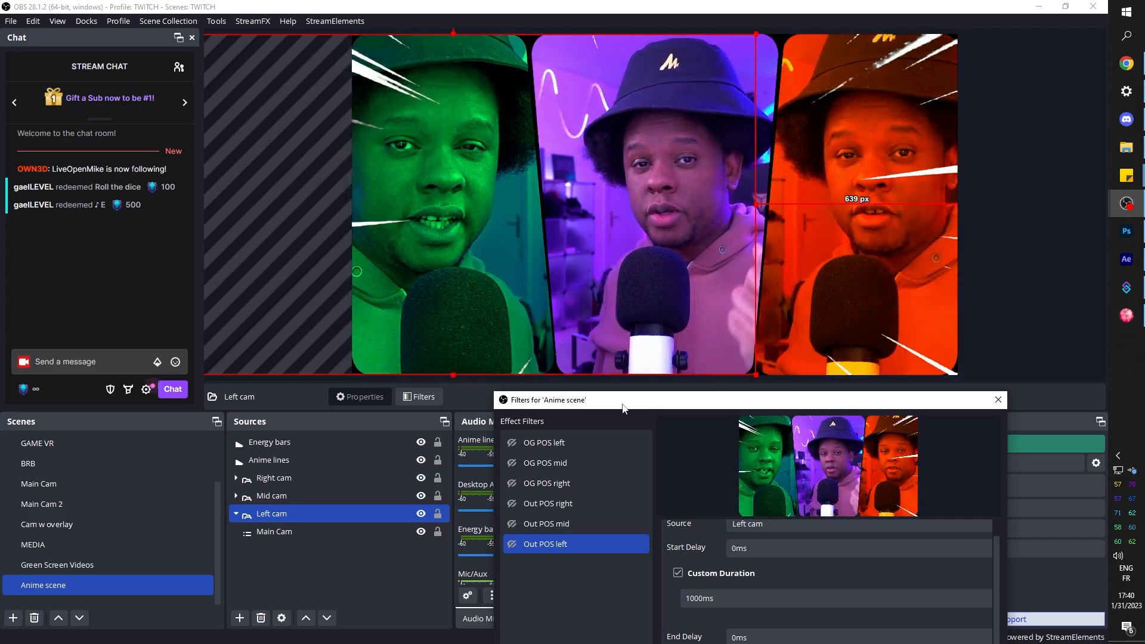
Step: Switch to the Main Cam scene and back to the Anime scene to check the scene change
left_click(57, 484)
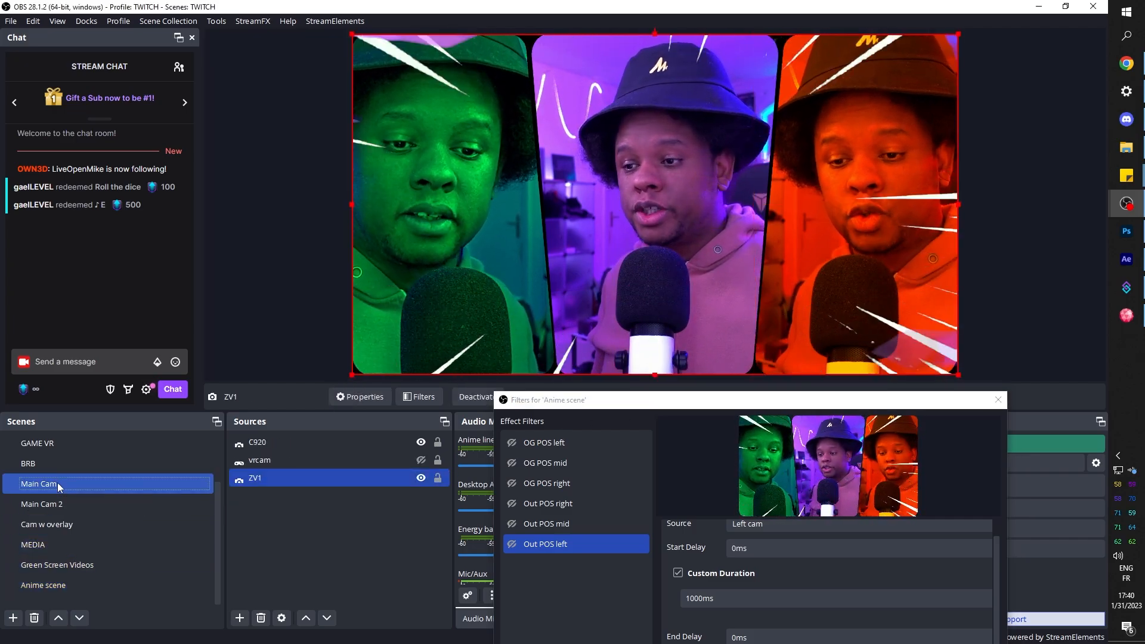
left_click(57, 586)
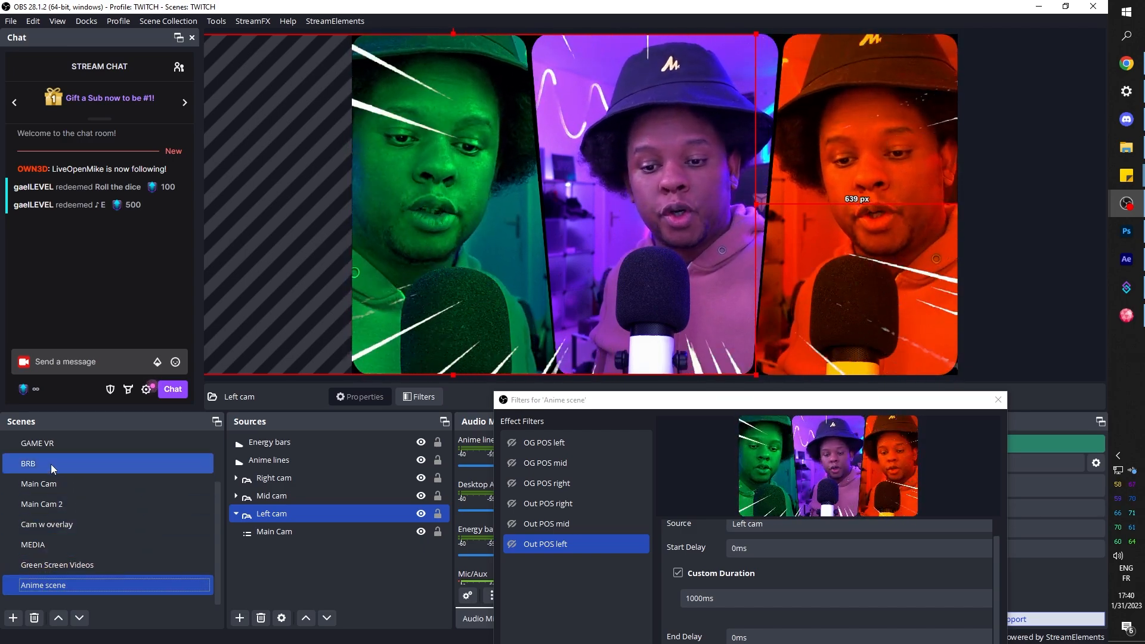
Step: Add the existing Anime scene as a scene source in the FULL scene
scroll(51, 464, "up", 2)
left_click(51, 471)
left_click(238, 618)
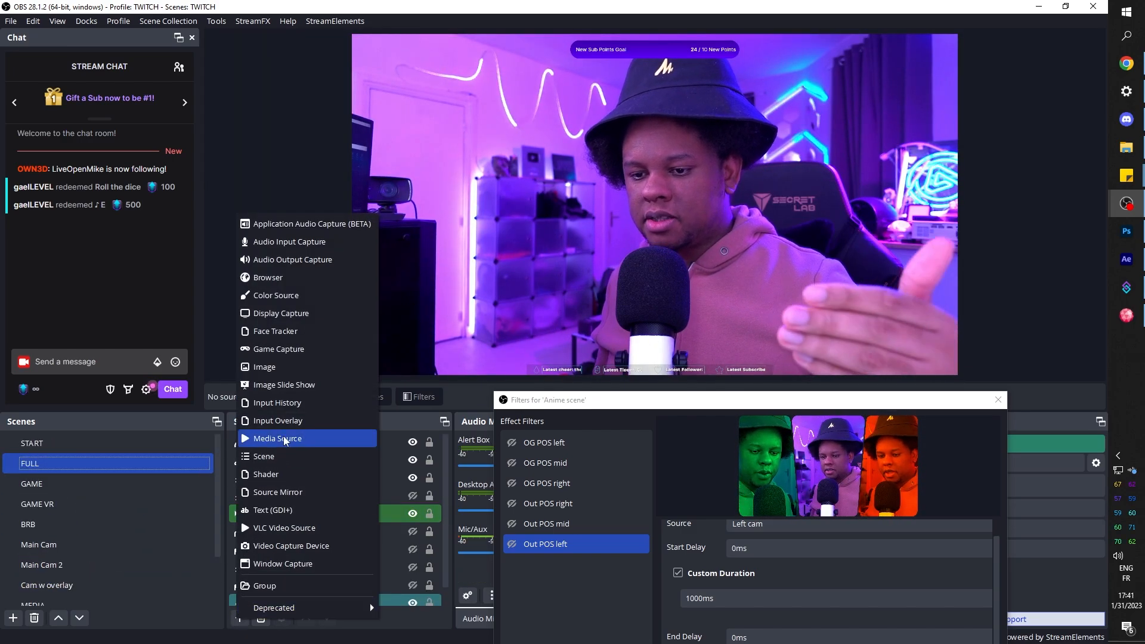
left_click(258, 458)
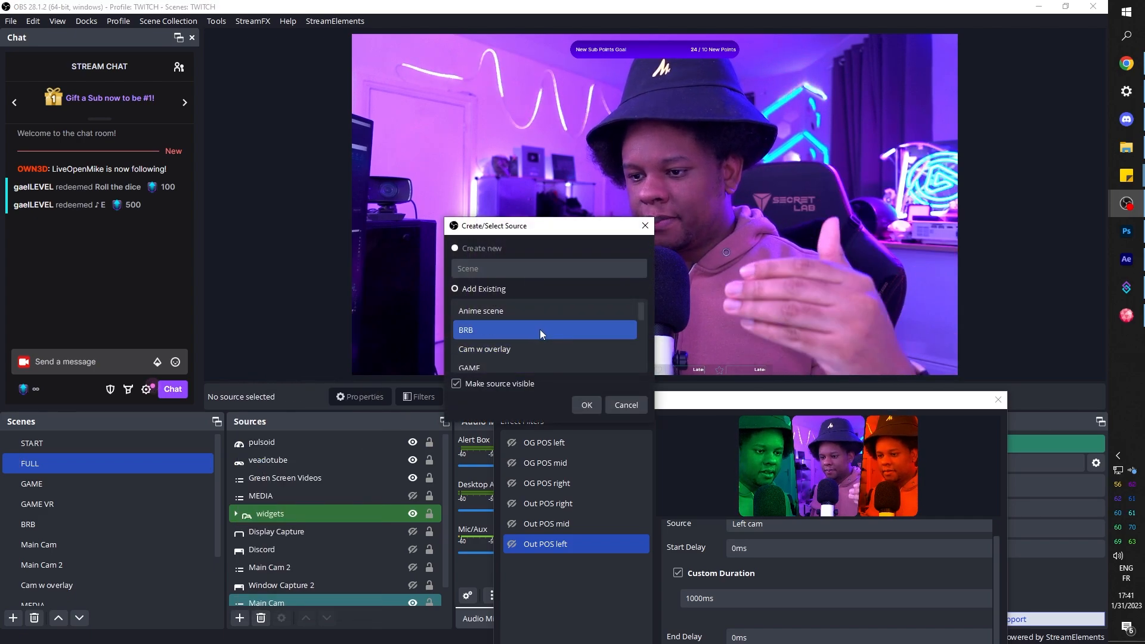
left_click(543, 307)
left_click(587, 405)
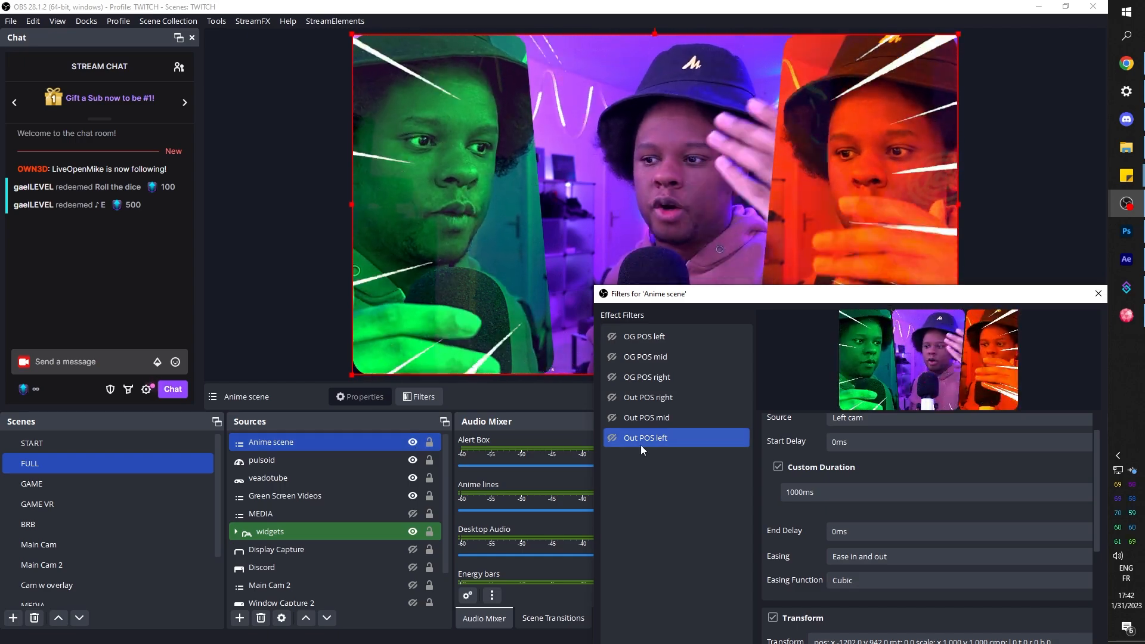
Step: Send the cams off the canvas with the Out POS filters, and hide Energy bars and Anime lines in the Anime scene
left_click(612, 436)
left_click(613, 418)
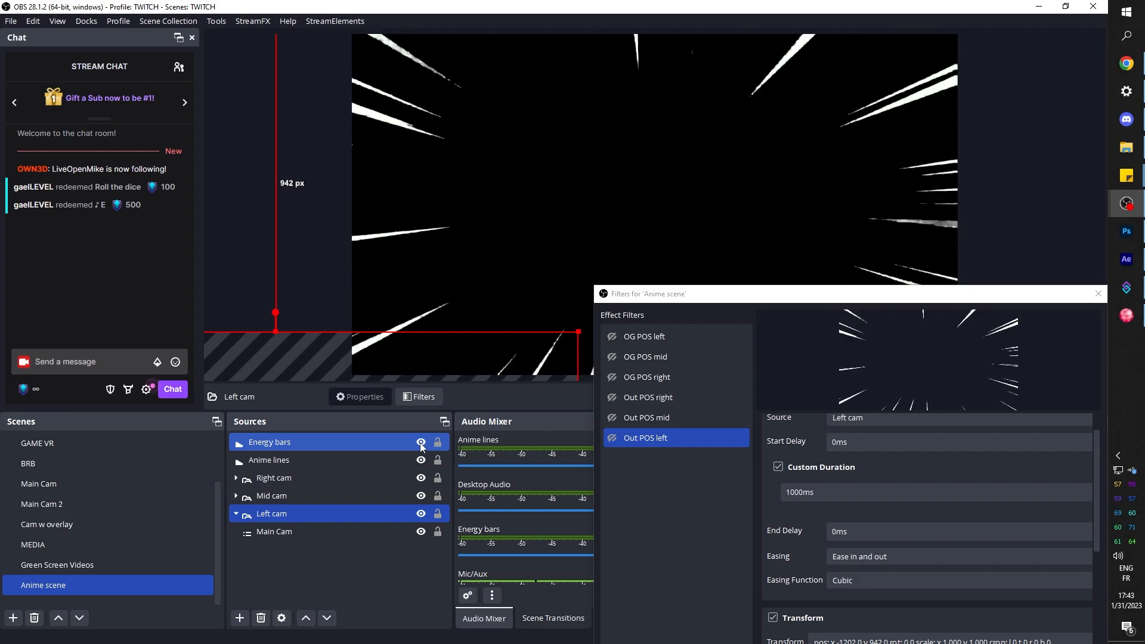
left_click(420, 442)
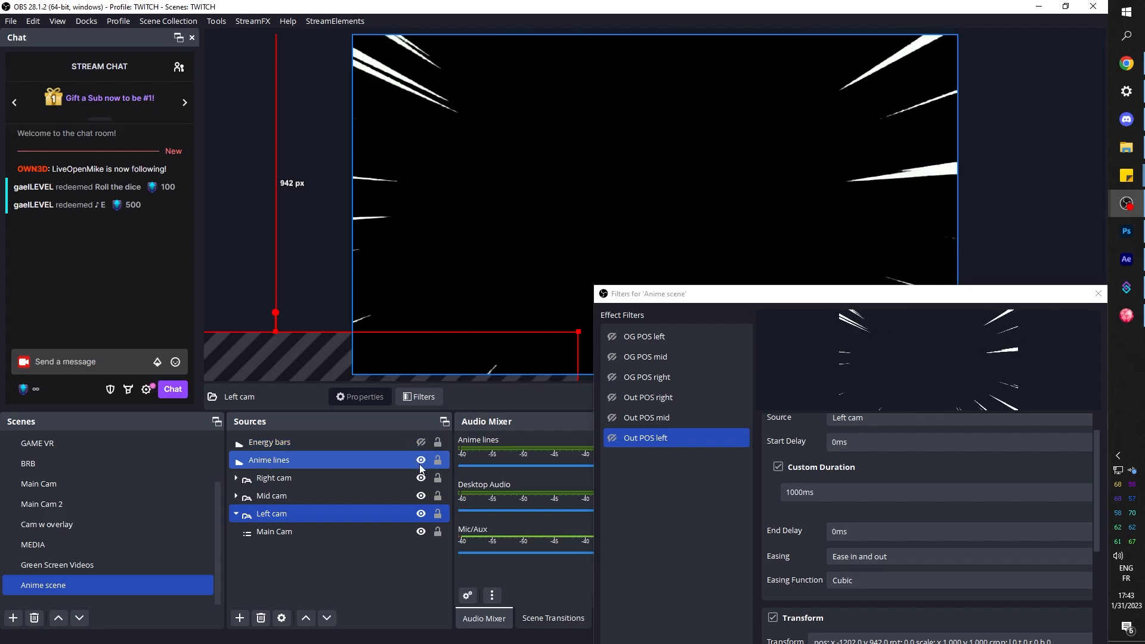
left_click(421, 460)
scroll(83, 466, "up", 1)
left_click(84, 467)
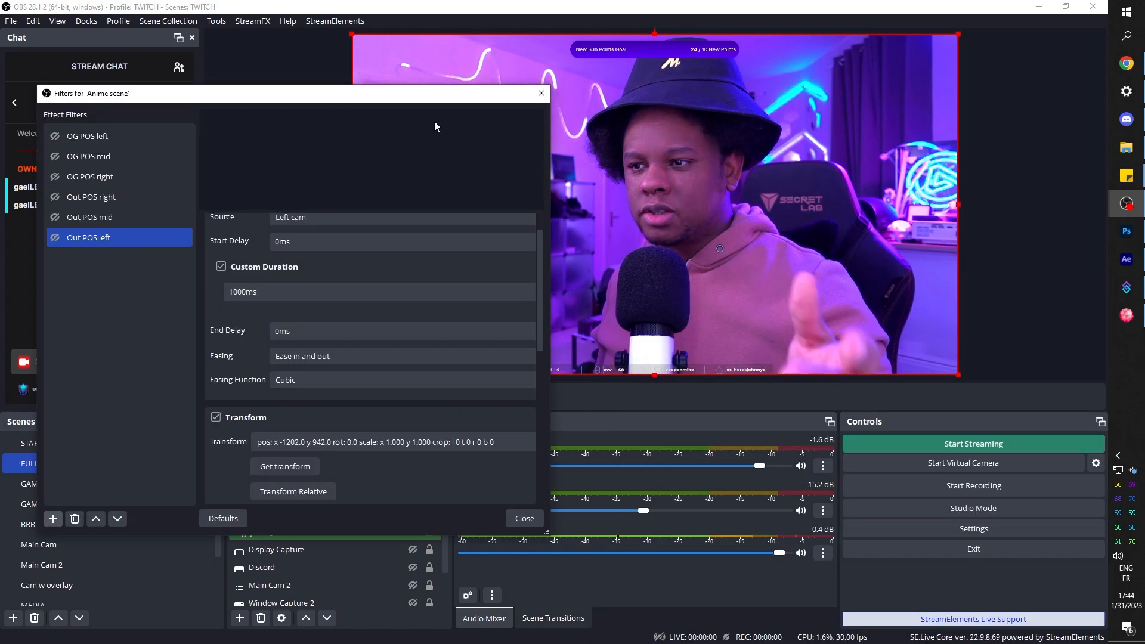
left_click(517, 519)
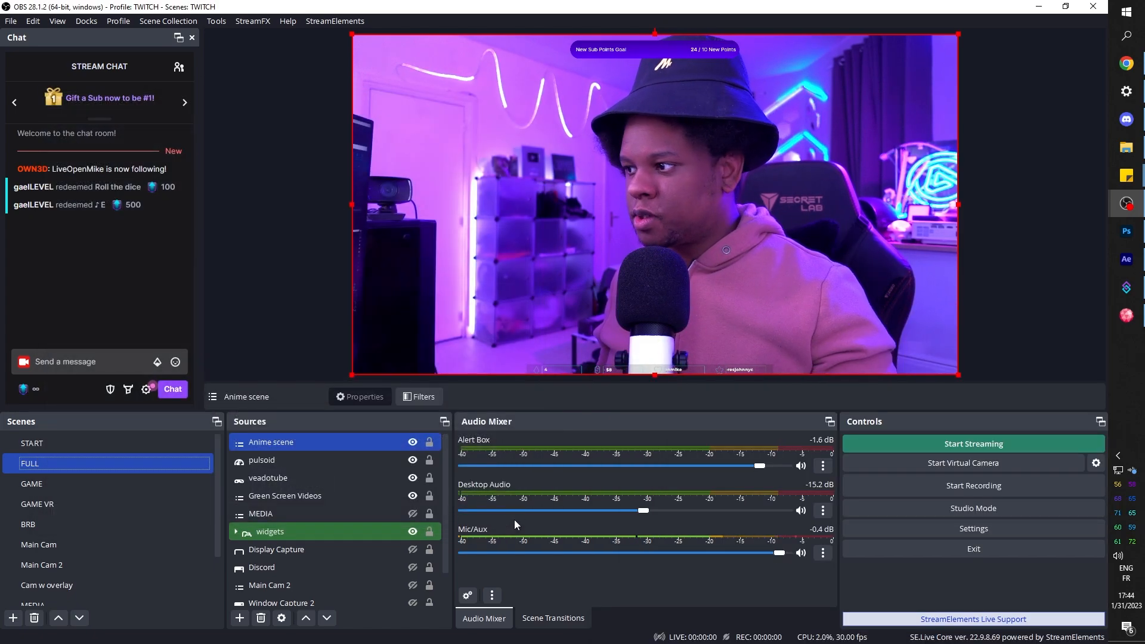
Step: Switch to Streamer.bot and move its window clear of the OBS scene and source lists
left_click(1127, 288)
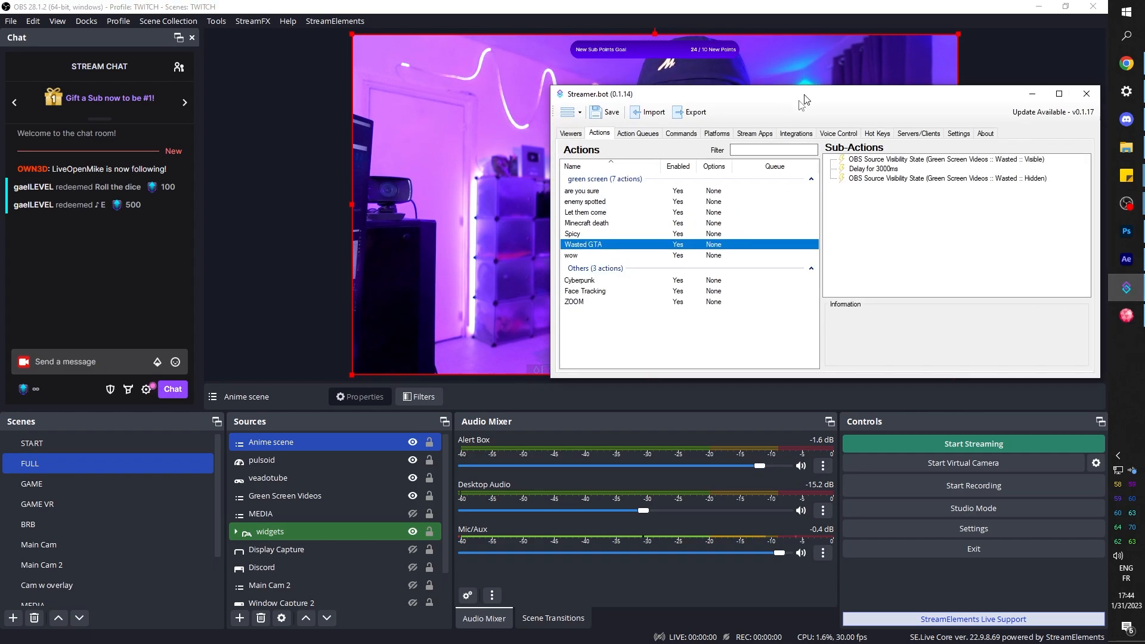
left_click_drag(814, 91, 569, 222)
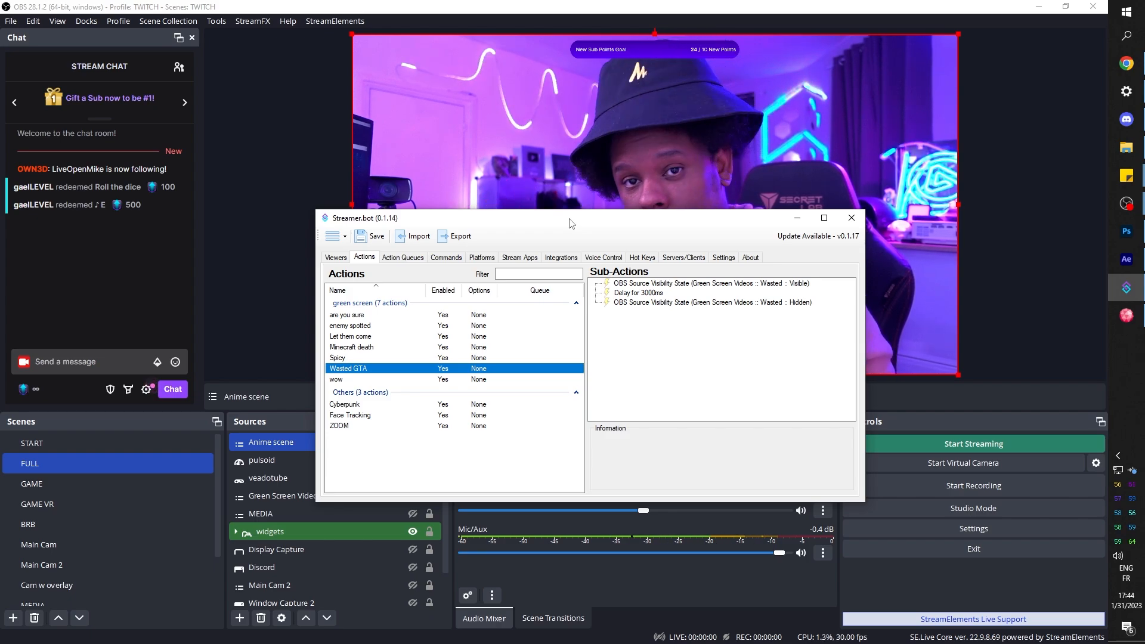
left_click_drag(570, 224, 928, 166)
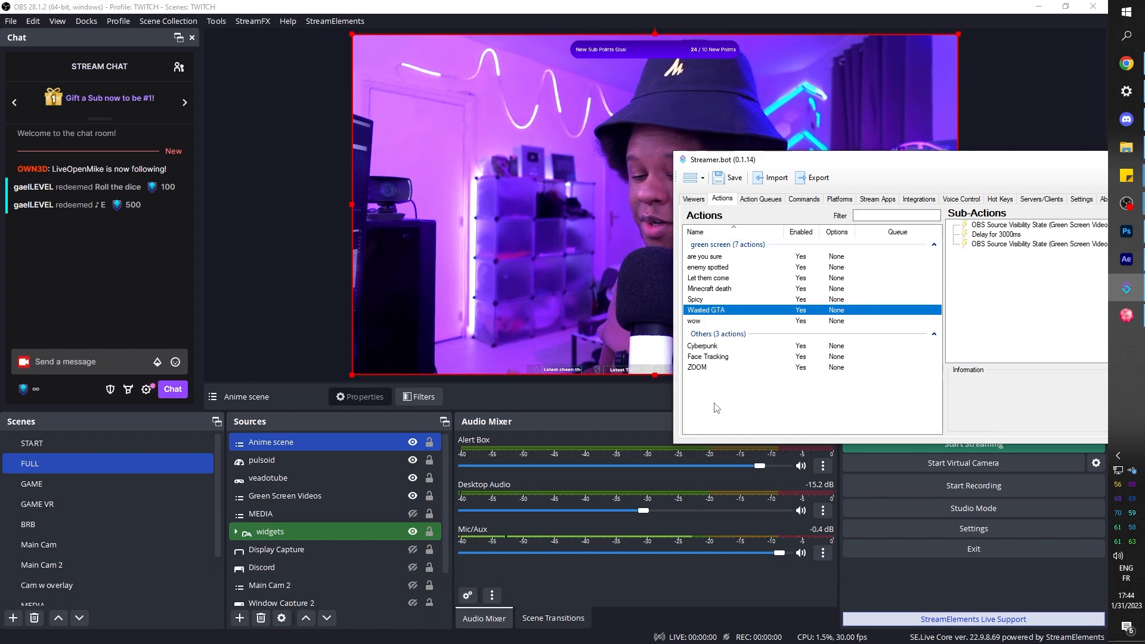
Step: Open the Green Screen Videos scene in OBS and preview the Are you sure? source by showing and hiding it
scroll(89, 540, "down", 1)
left_click(89, 540)
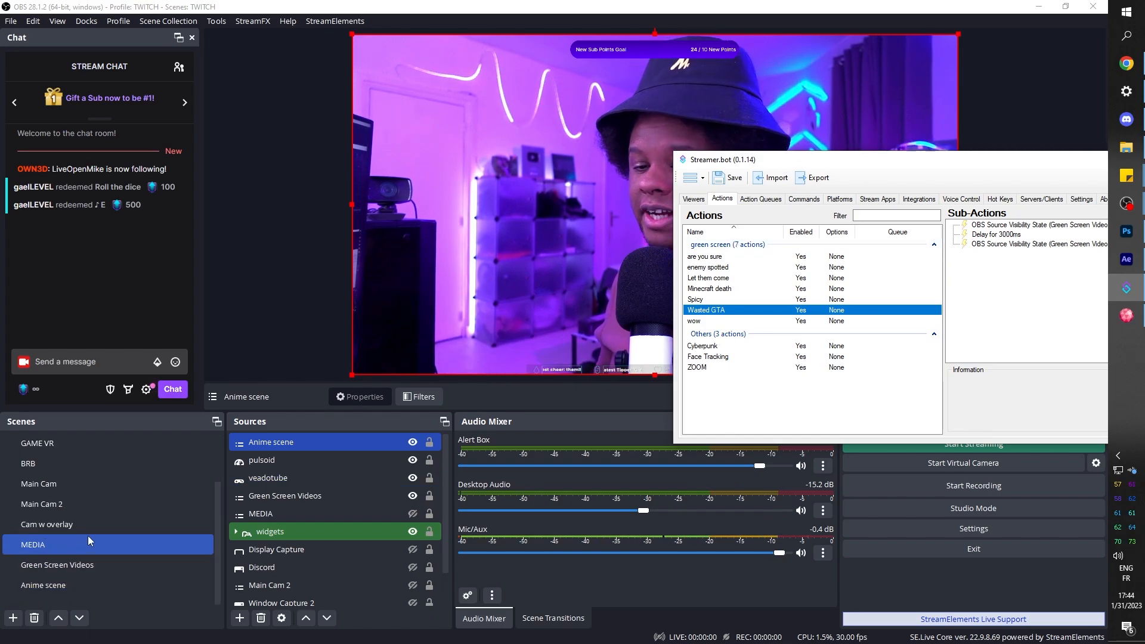
left_click(121, 561)
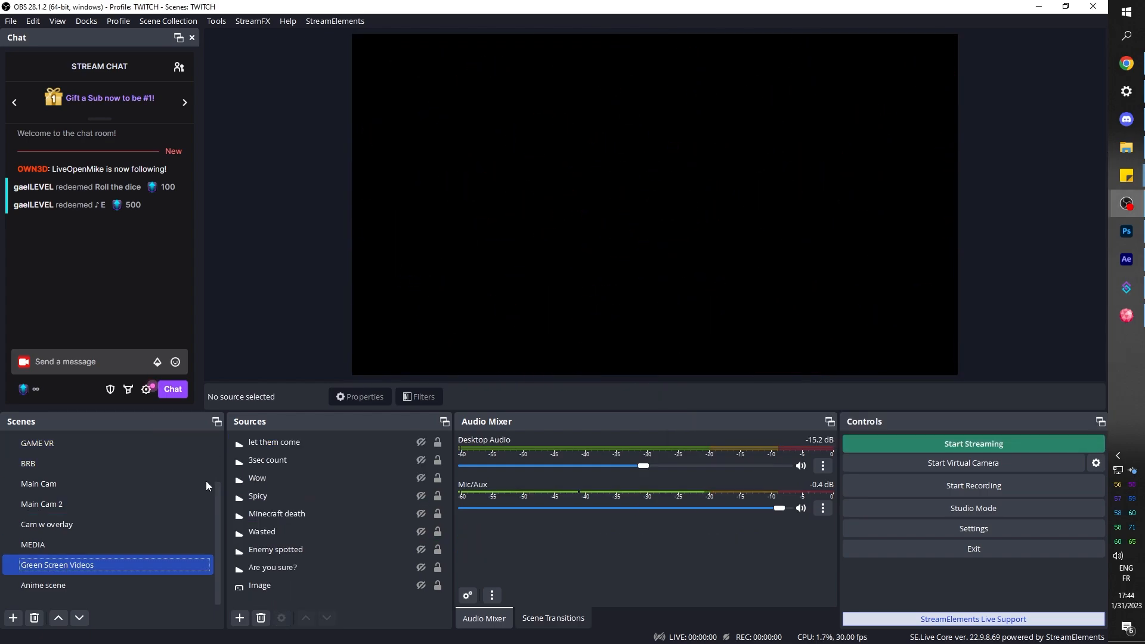
left_click(363, 460)
left_click(421, 445)
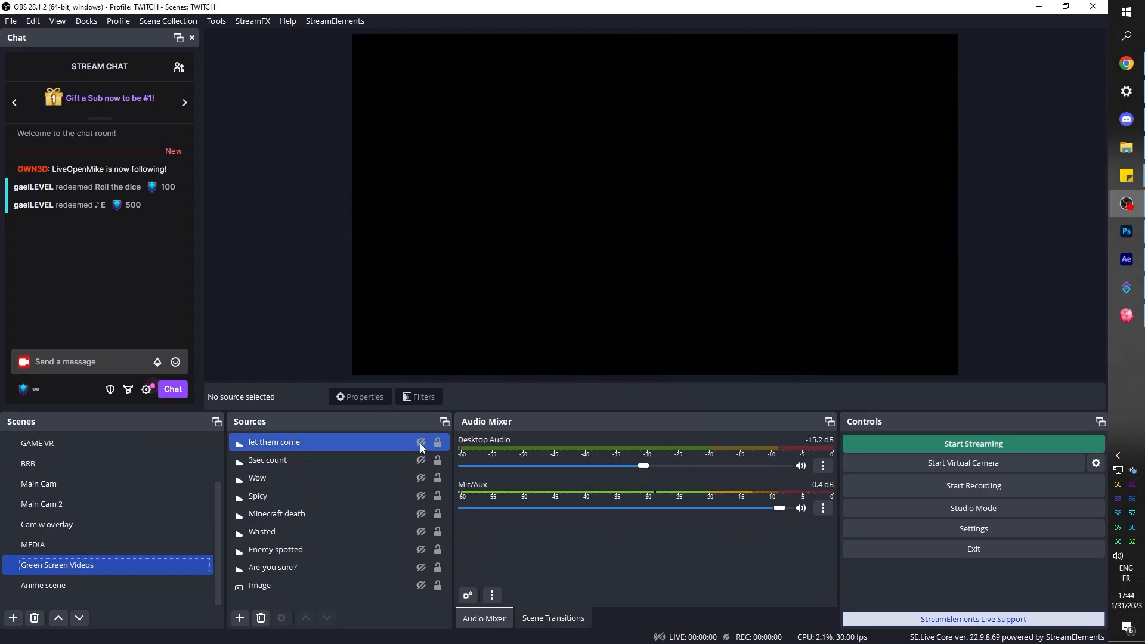
left_click(423, 570)
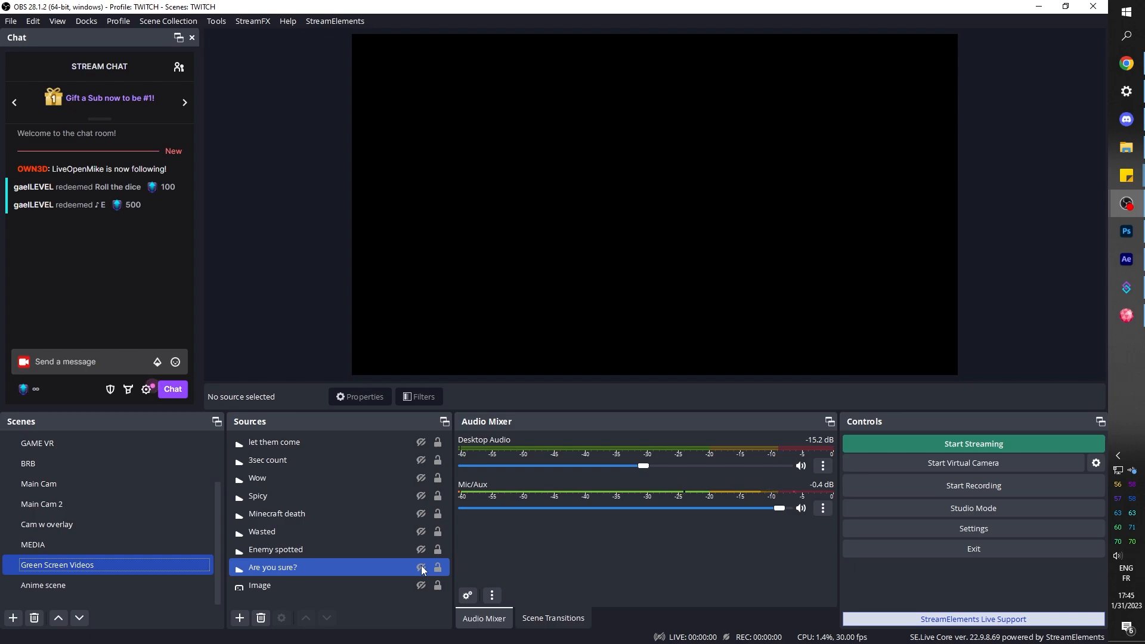
left_click(421, 568)
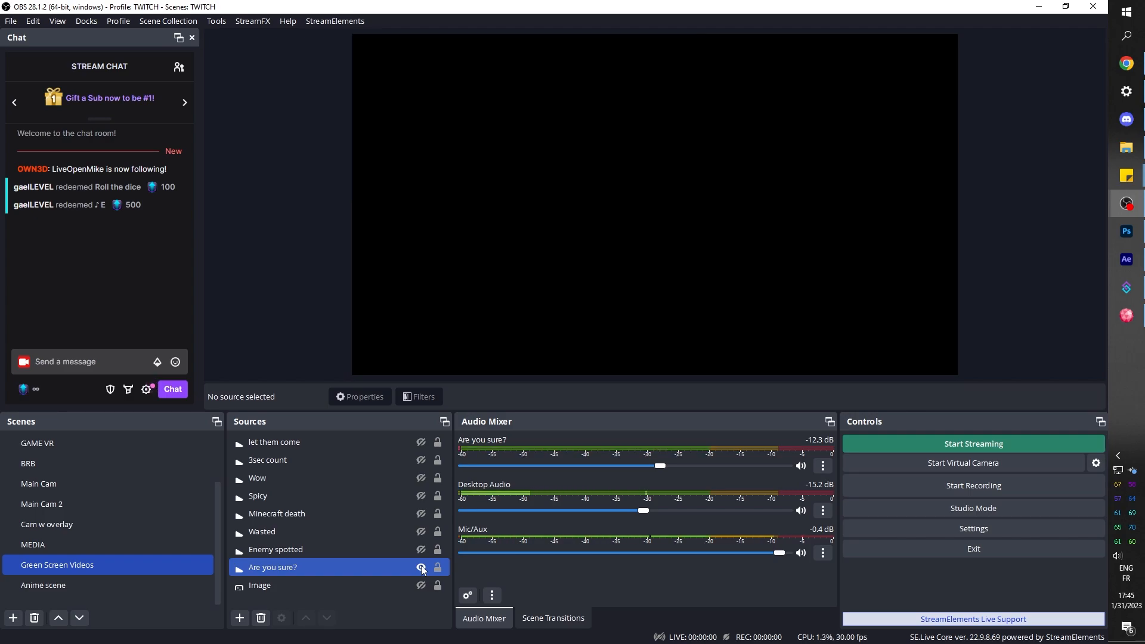
left_click(421, 567)
Step: Enlarge the Streamer.bot window and add an action named Anime split screen to the Others group
left_click_drag(336, 171, 348, 172)
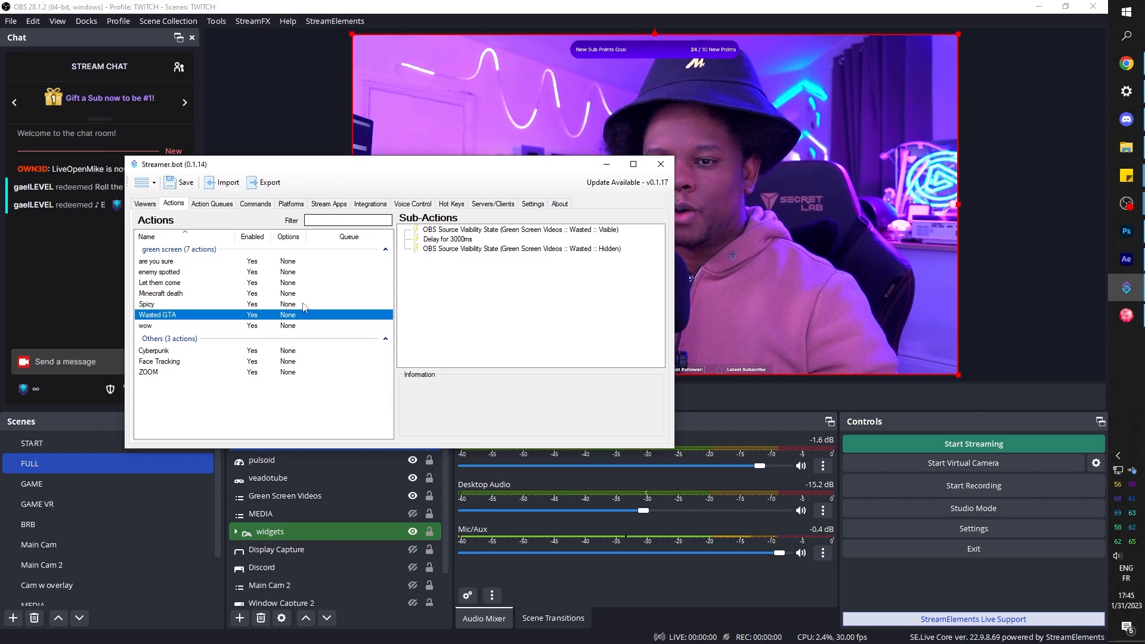
left_click_drag(375, 449, 375, 520)
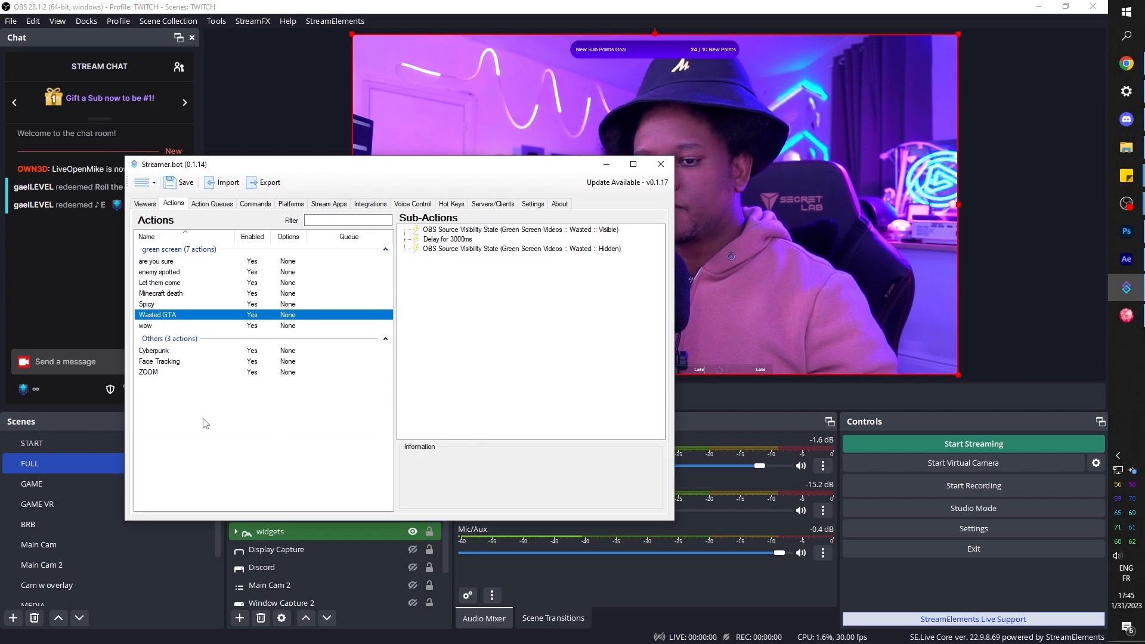
left_click(197, 413)
right_click(191, 408)
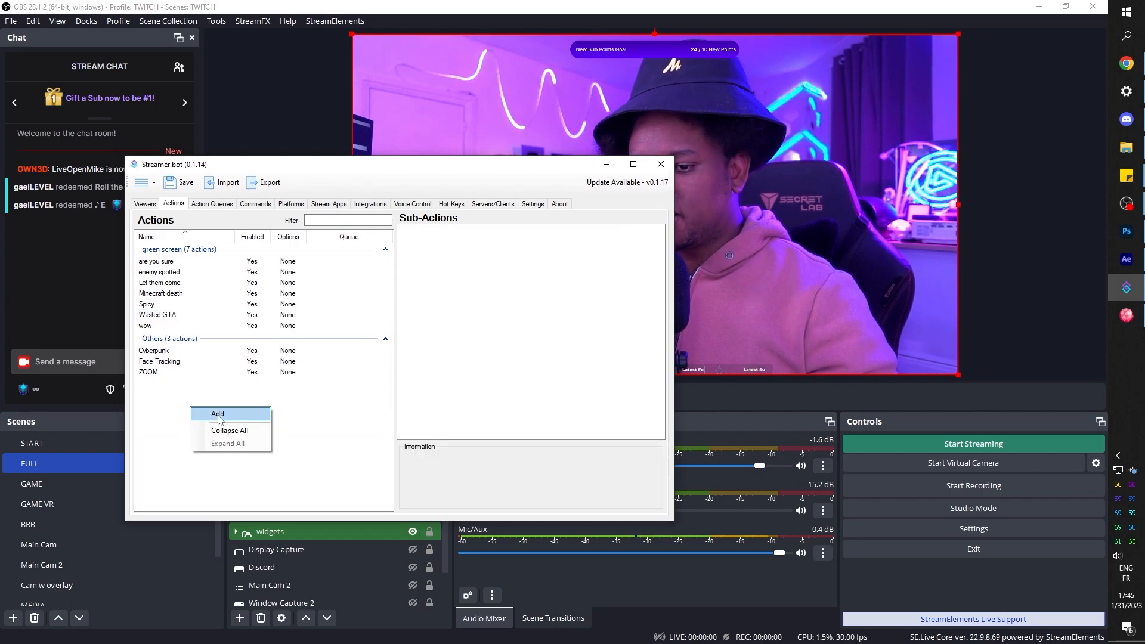
left_click(214, 413)
type("A")
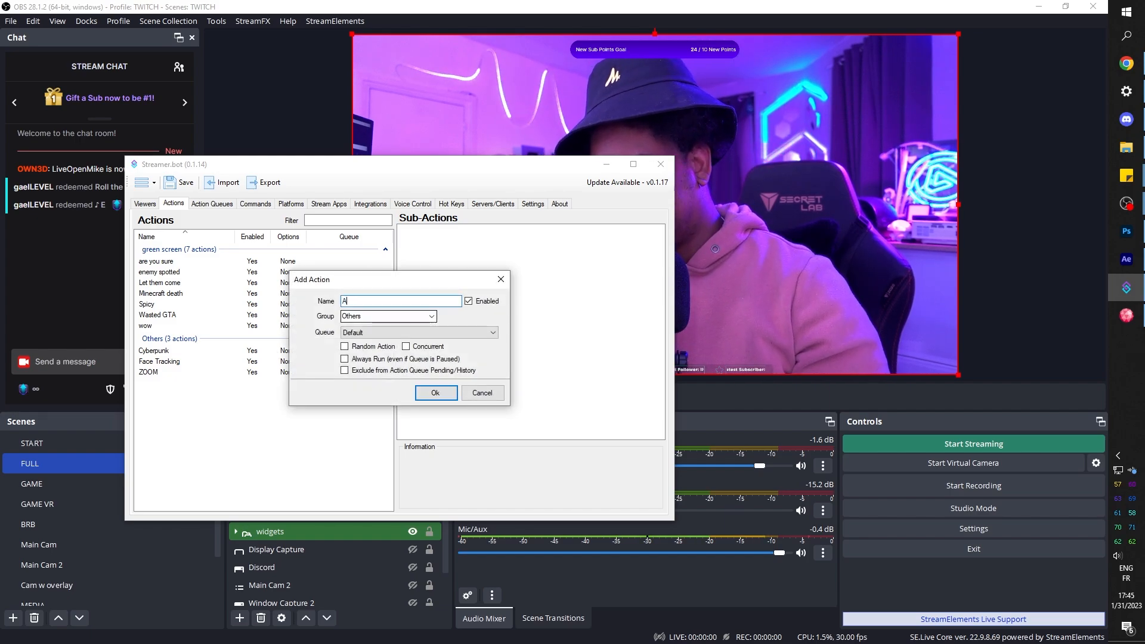
type("nime split screen")
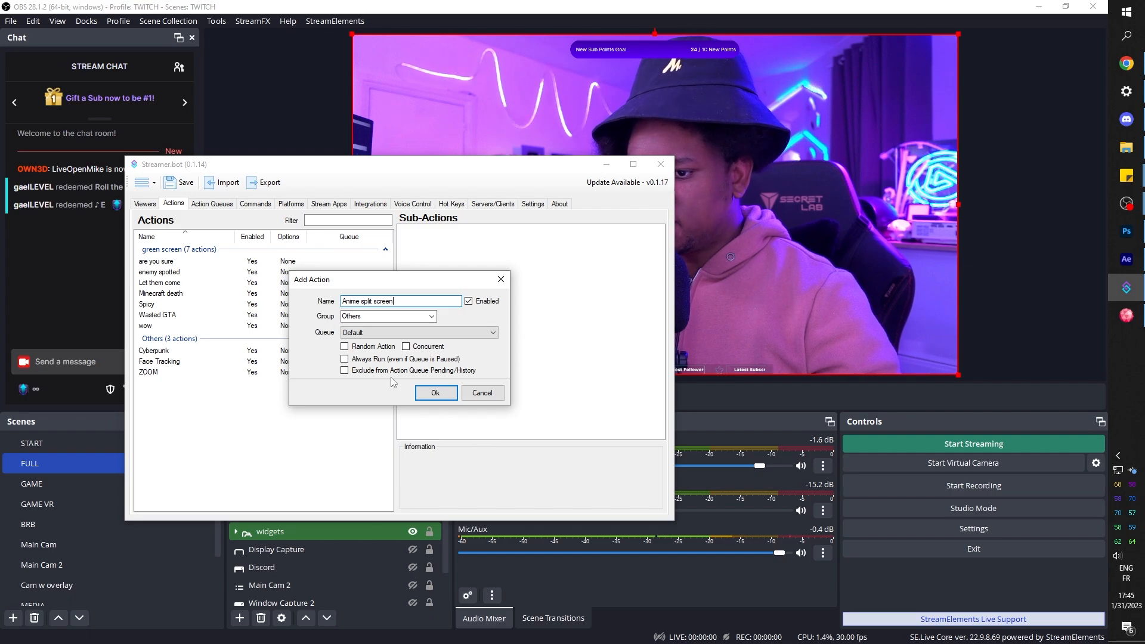
left_click(435, 393)
Step: Add and test an OBS Set Source Visibility sub-action that makes Energy bars in the Anime scene Visible
left_click_drag(330, 167, 433, 291)
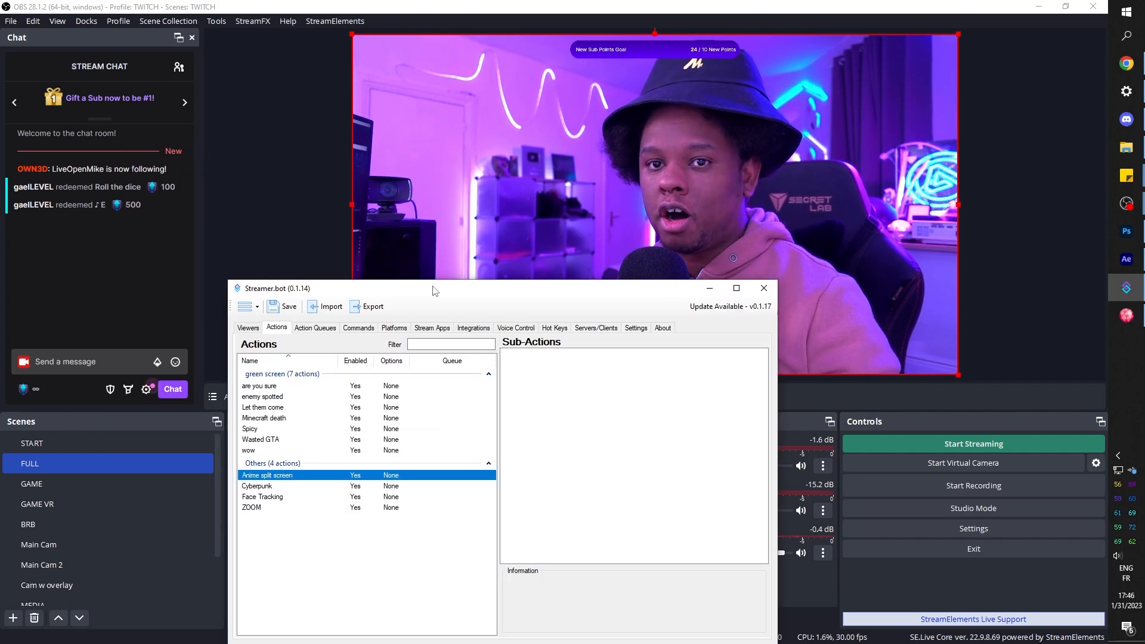
right_click(546, 378)
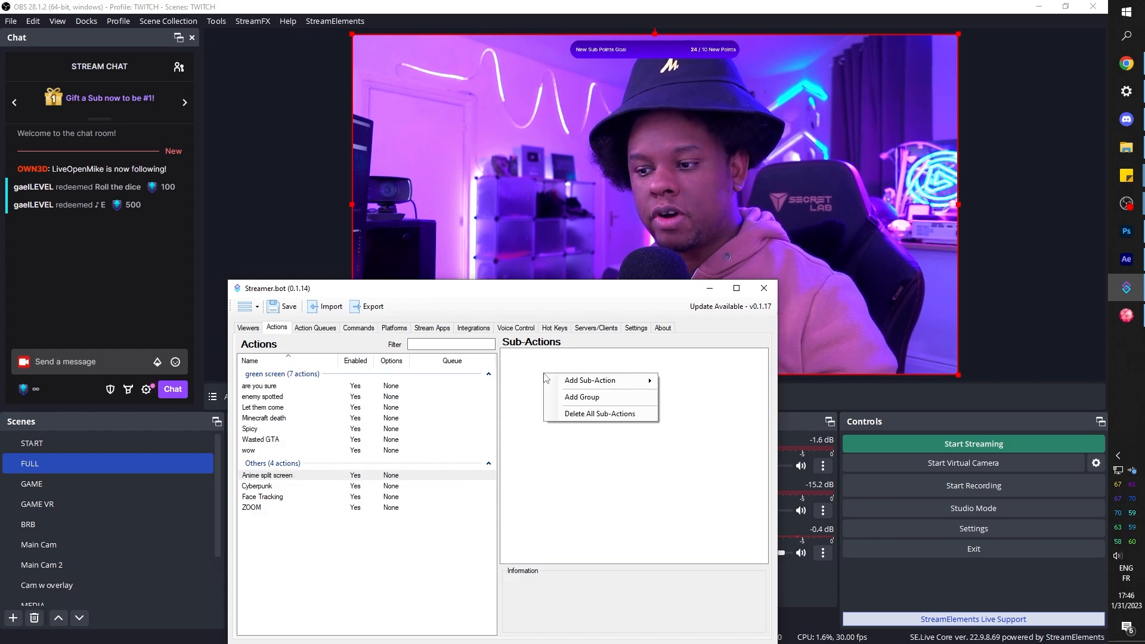
mouse_move(576, 379)
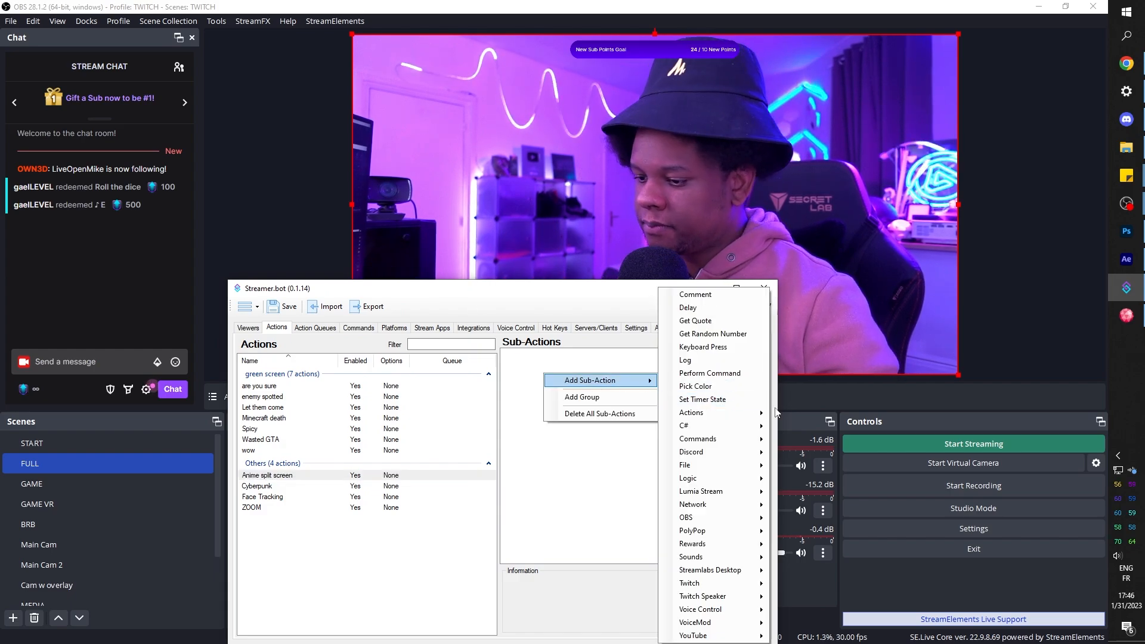
mouse_move(740, 522)
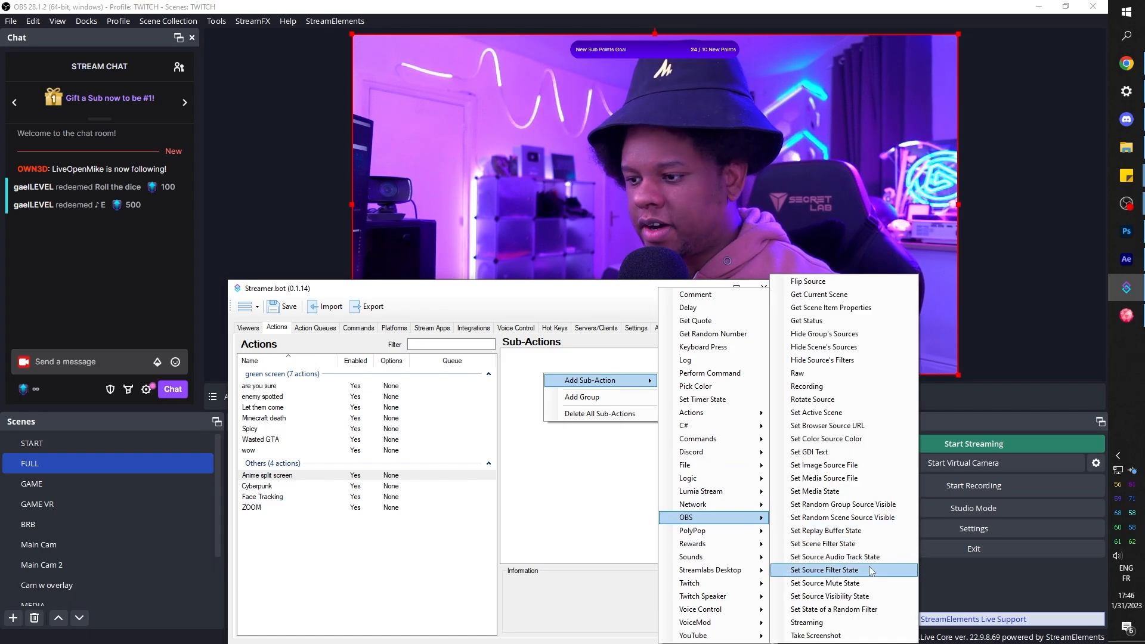
left_click(893, 598)
left_click(587, 452)
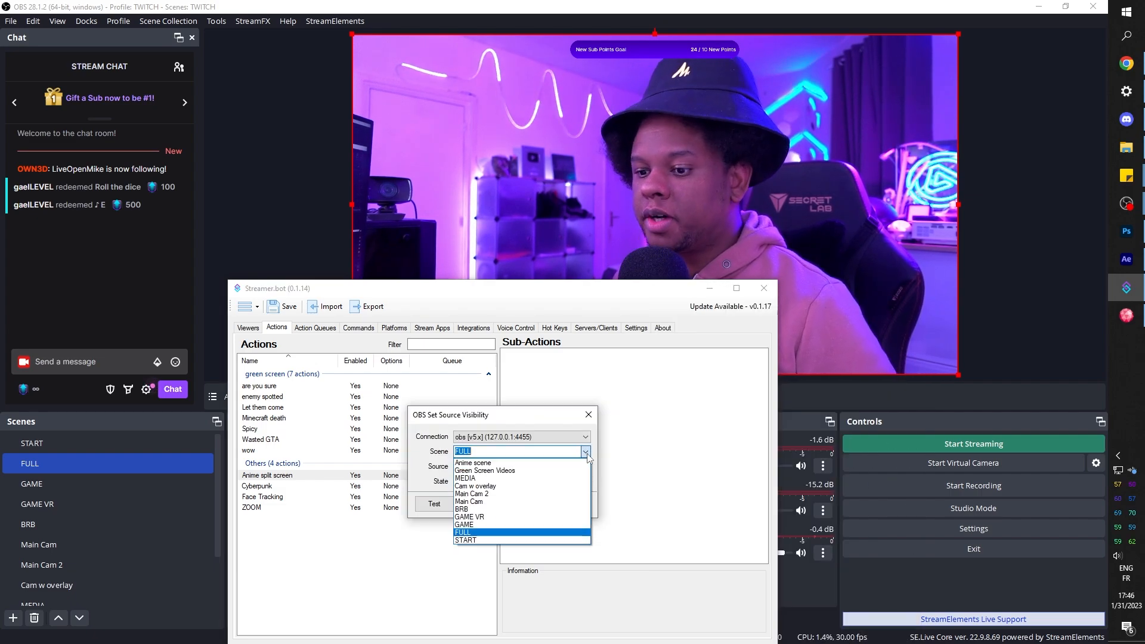
left_click(540, 463)
left_click(586, 466)
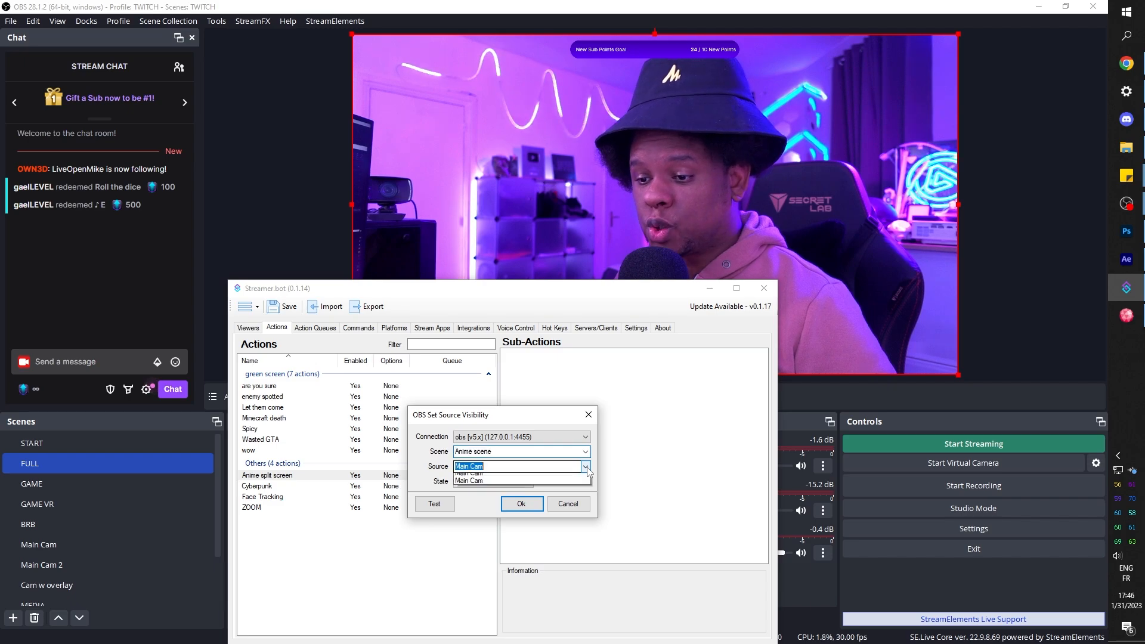
left_click(561, 508)
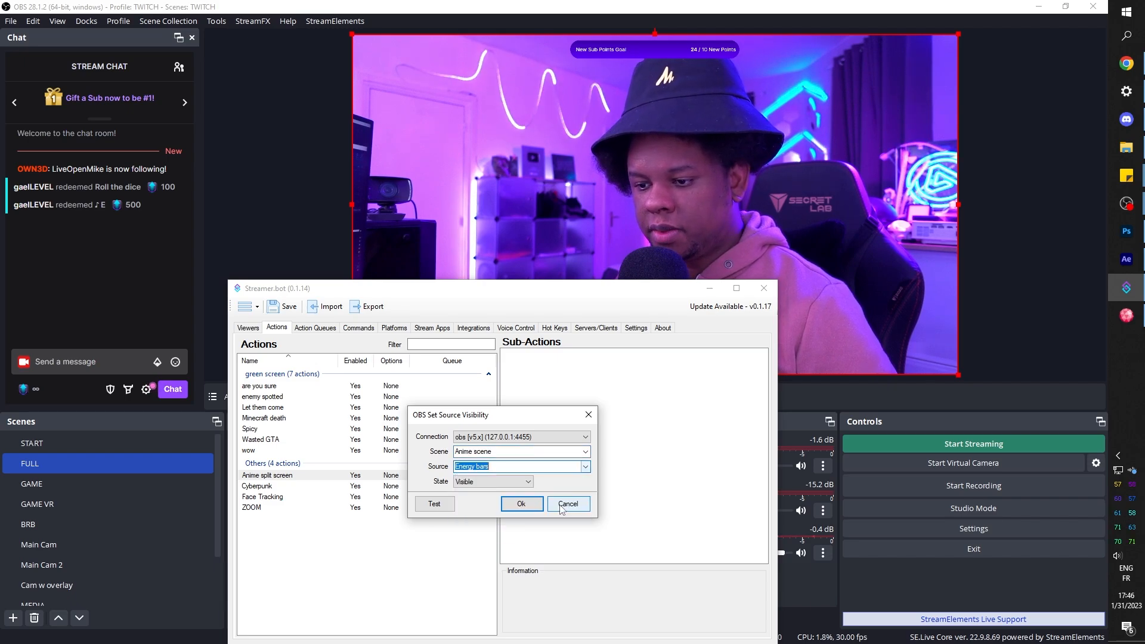
left_click_drag(522, 502, 470, 498)
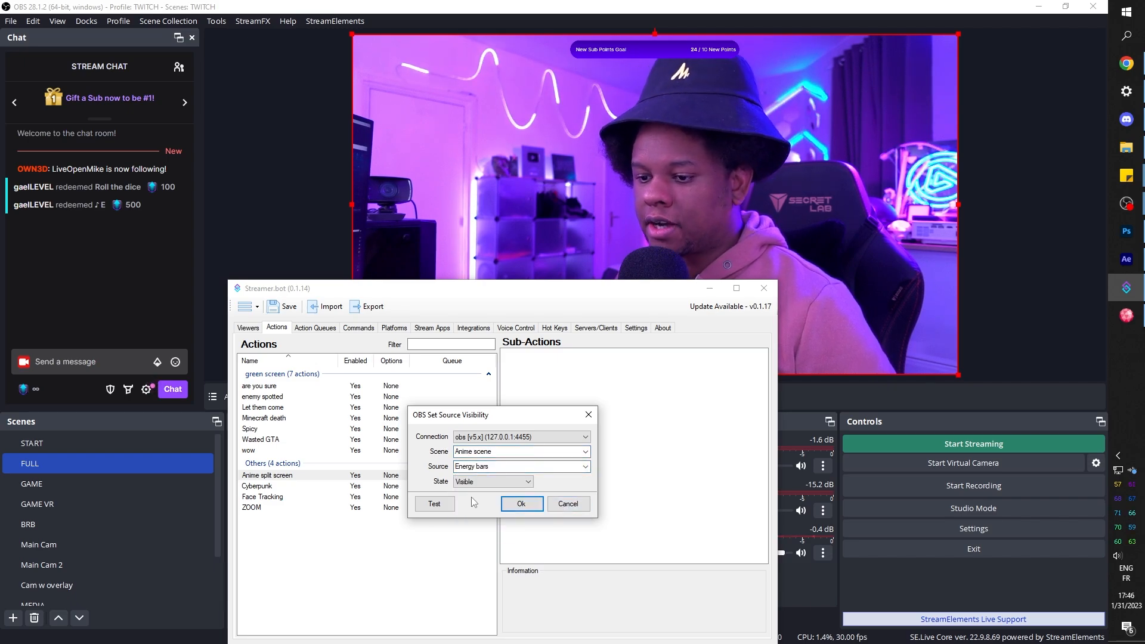
left_click(447, 507)
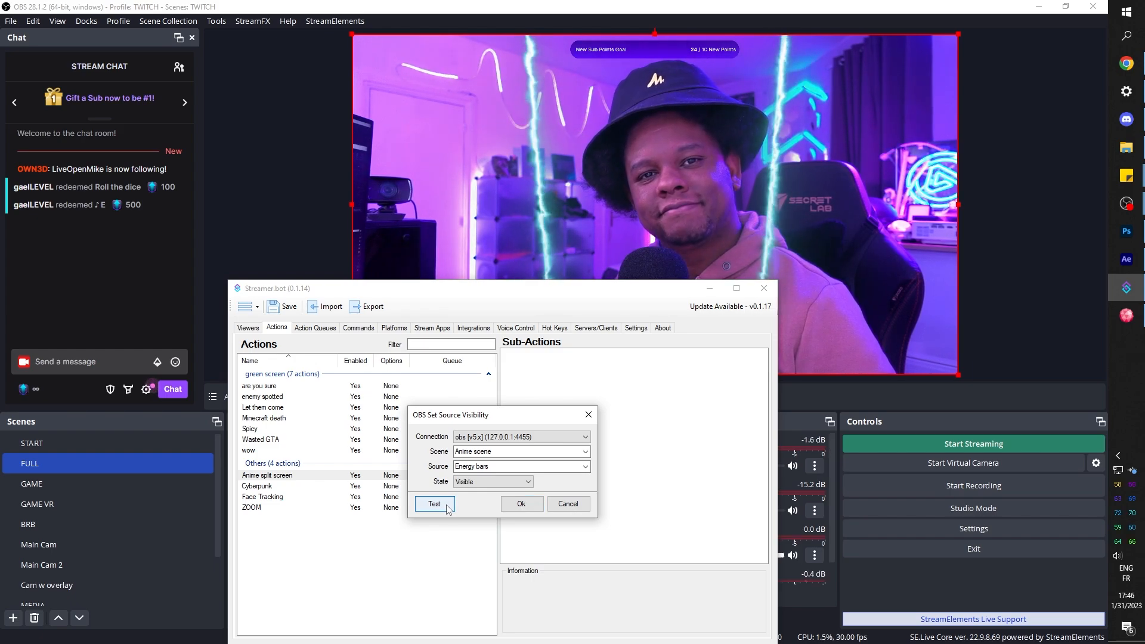
left_click(521, 504)
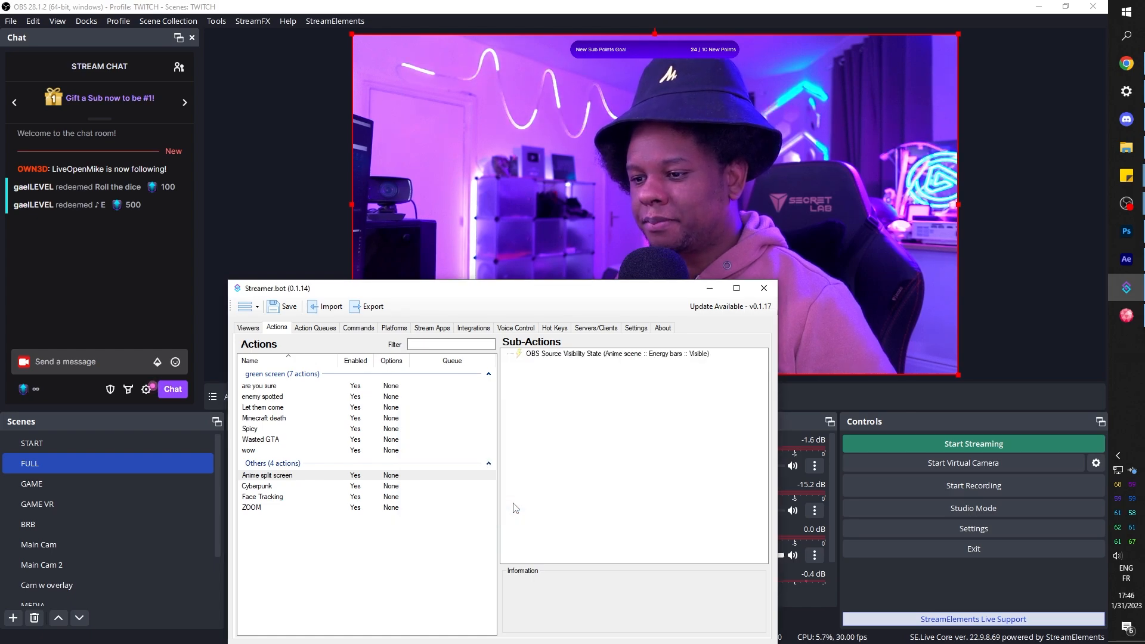
Step: Add and test an OBS Set Scene Filter State sub-action that sets the OG POS left filter in Anime scene to Visible
right_click(566, 387)
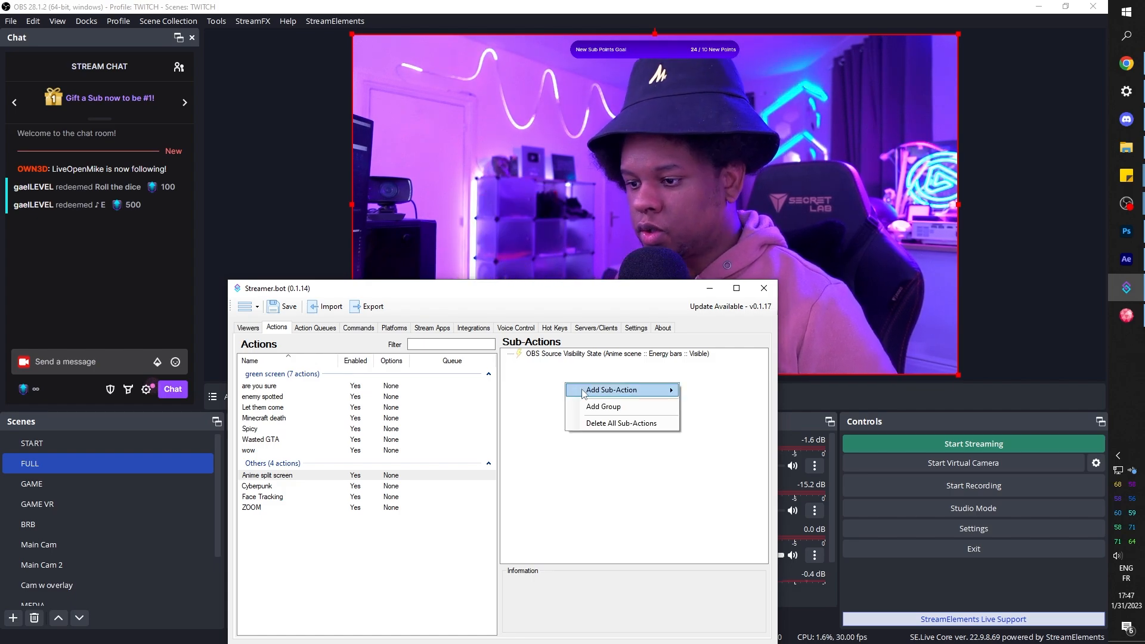
mouse_move(590, 393)
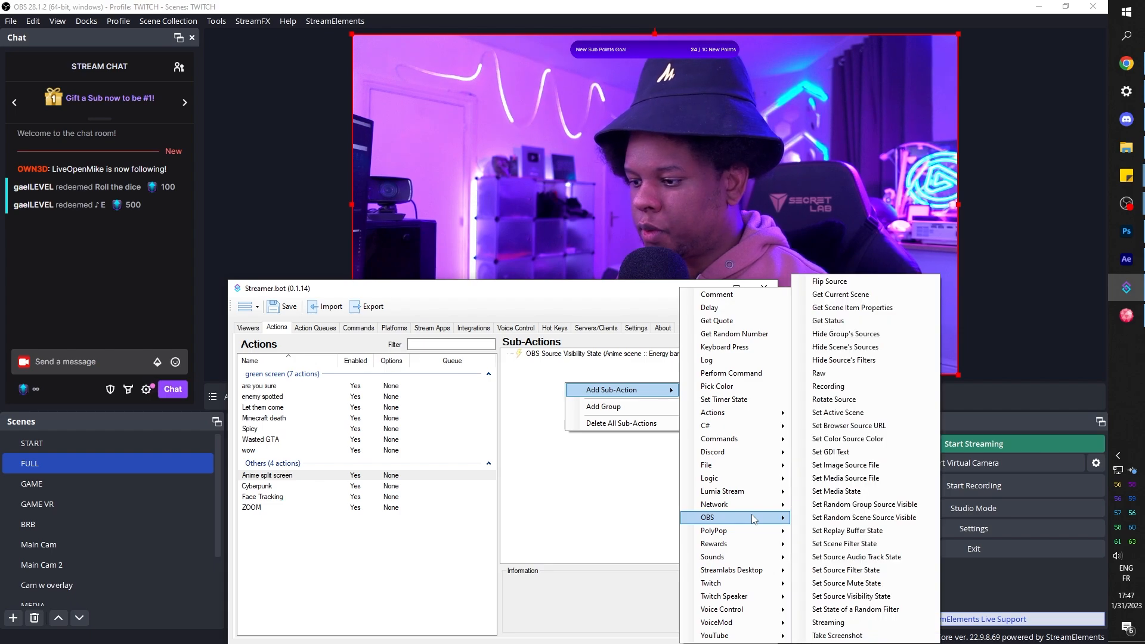
left_click(892, 542)
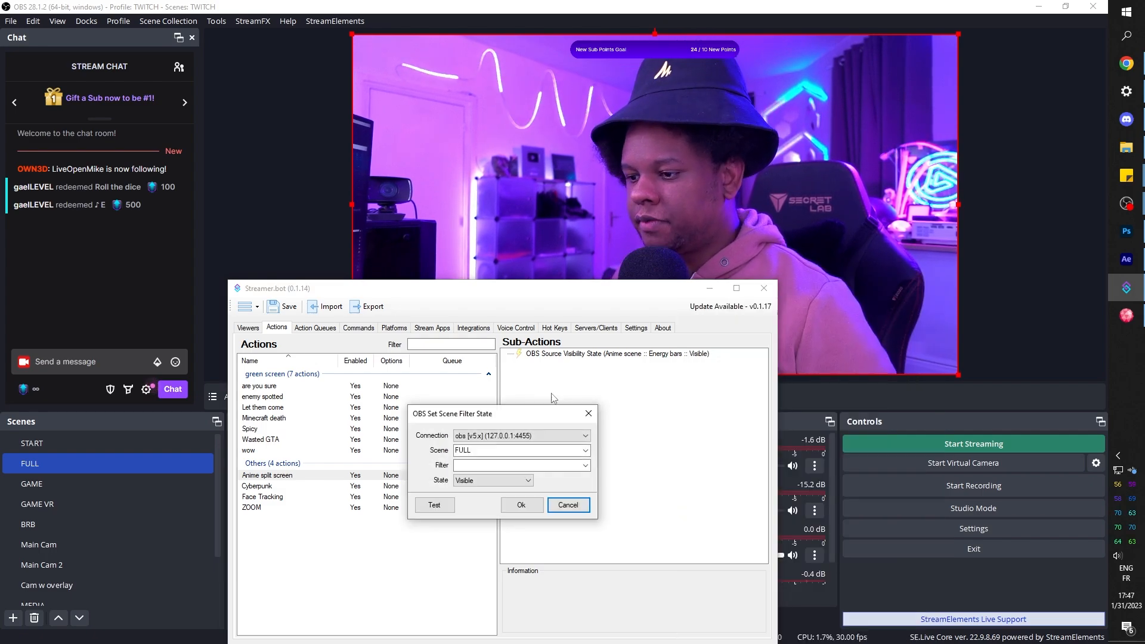
left_click(580, 452)
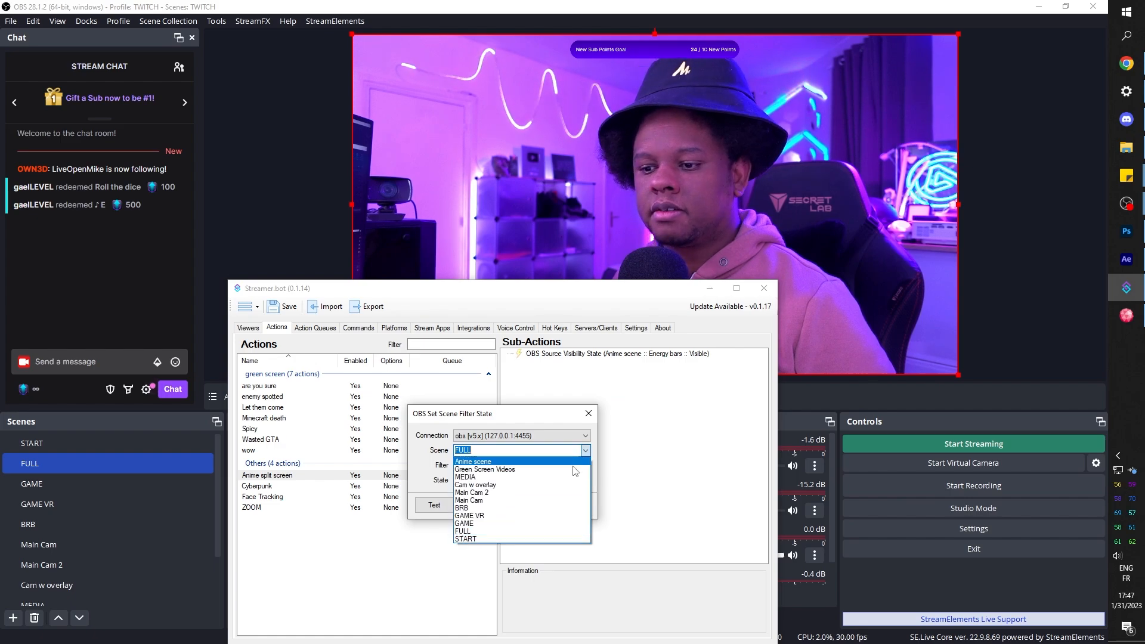
left_click(578, 464)
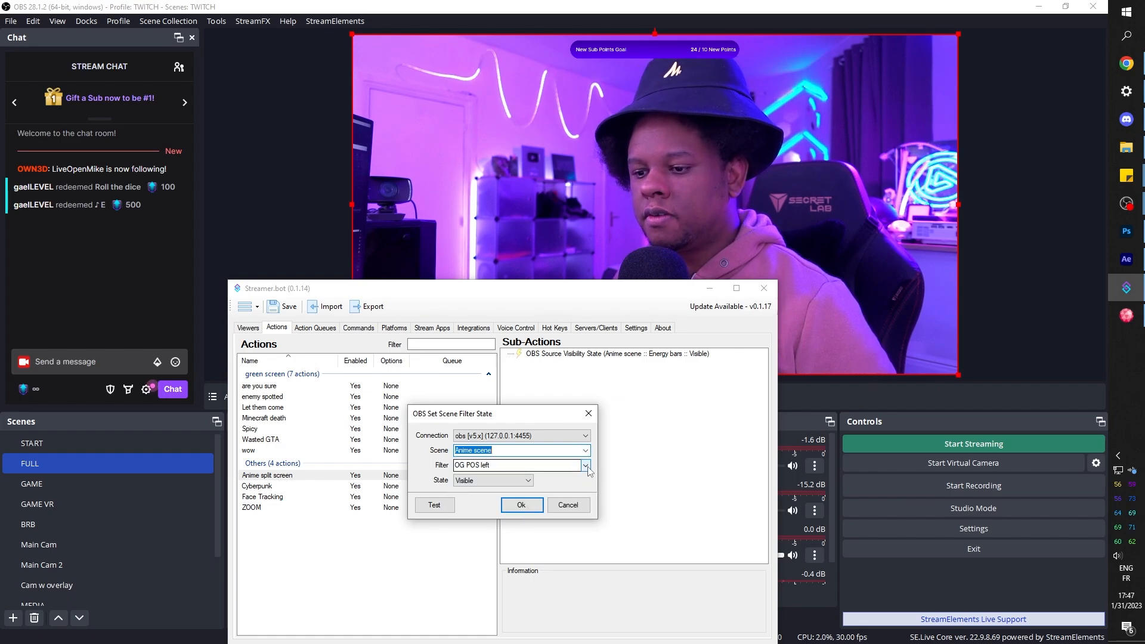
left_click(584, 465)
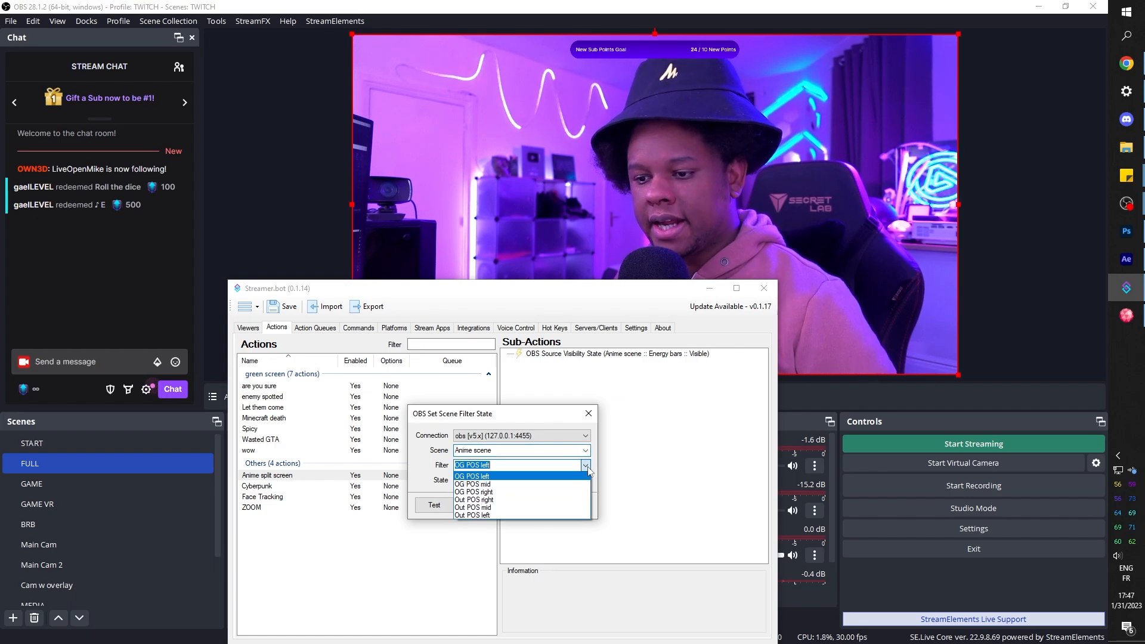
left_click(522, 478)
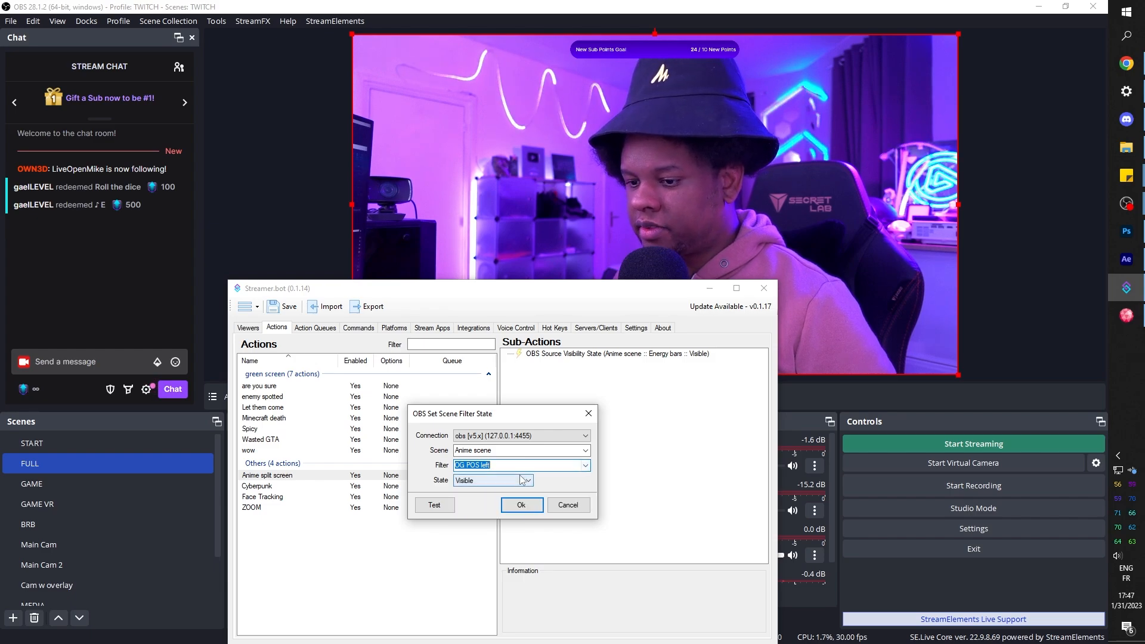
left_click(437, 508)
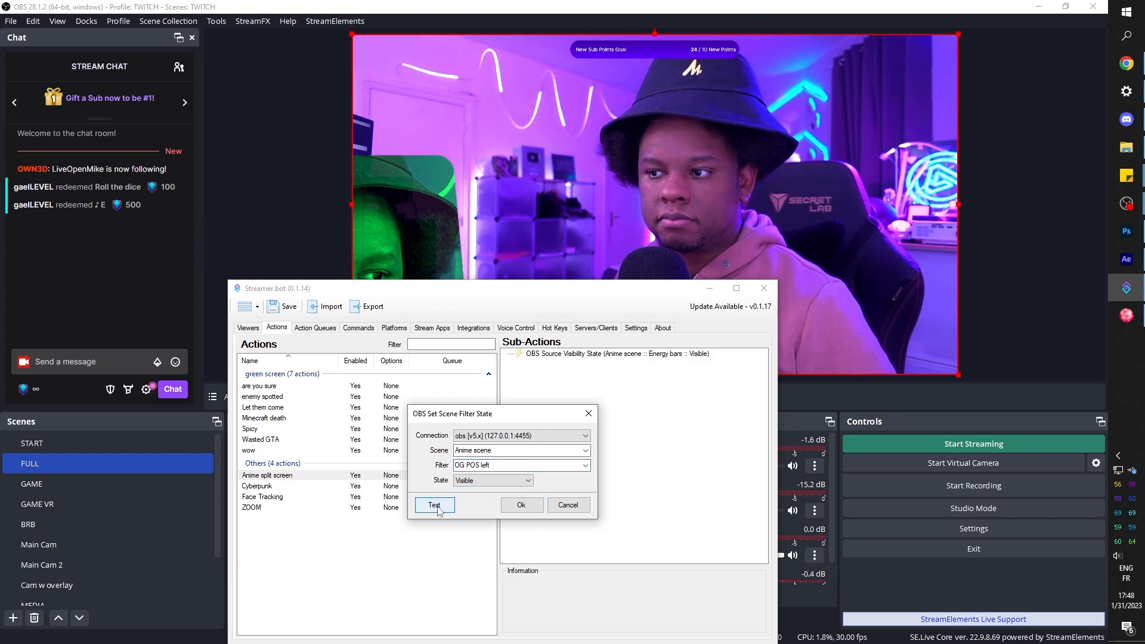
left_click(522, 505)
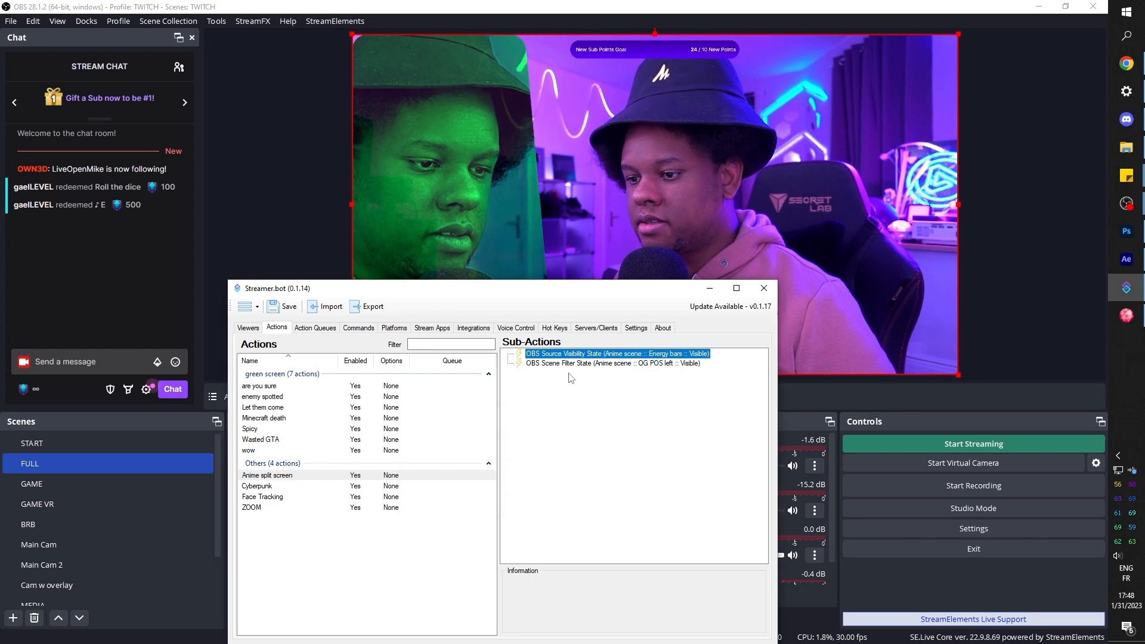
Step: Duplicate the OG POS left sub-action, set the copy's filter to OG POS mid, and test it
left_click(553, 367)
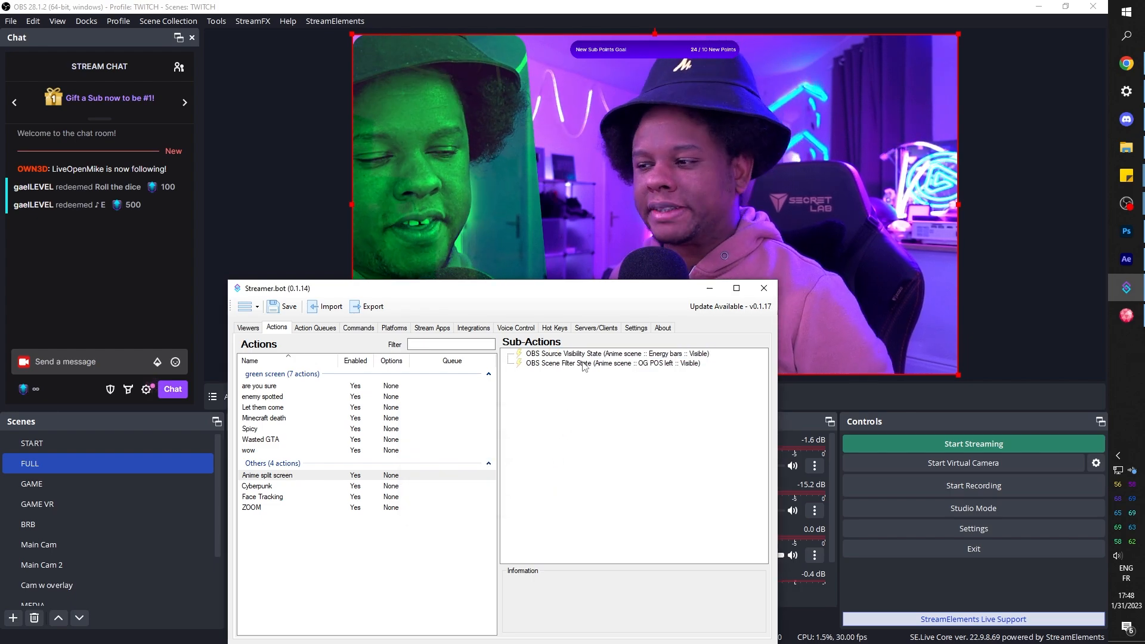
right_click(585, 367)
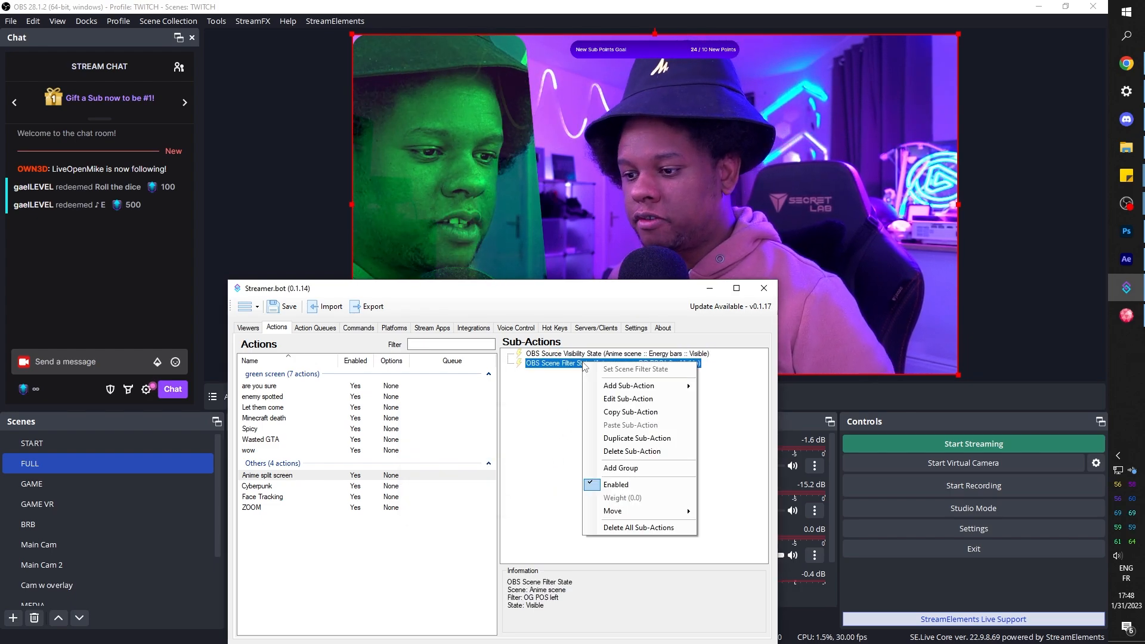
left_click(620, 442)
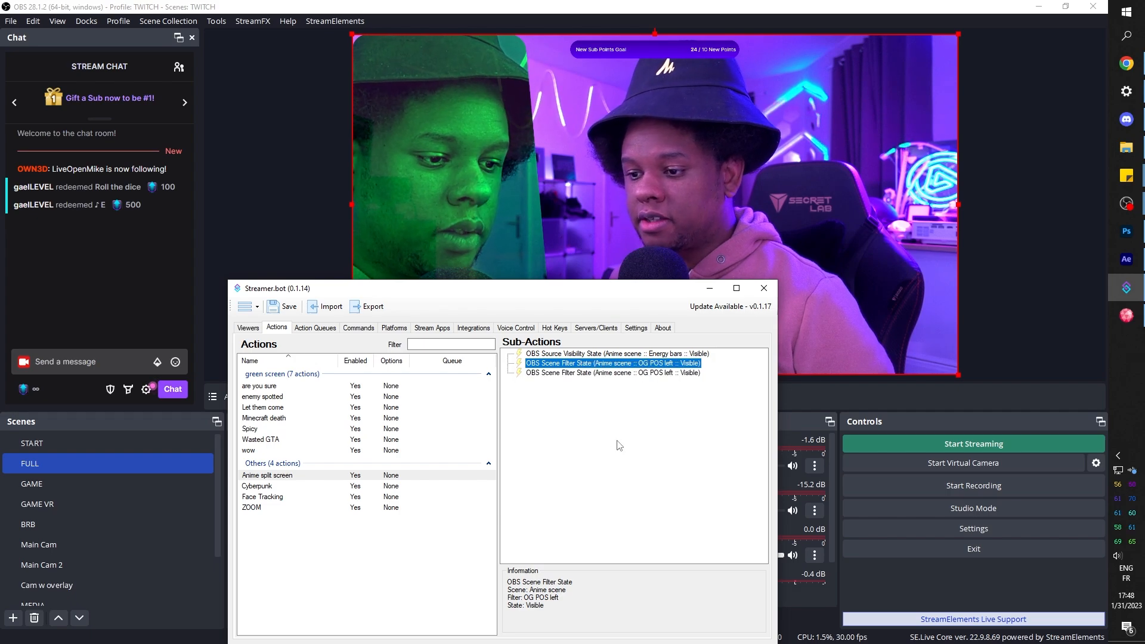
double_click(591, 375)
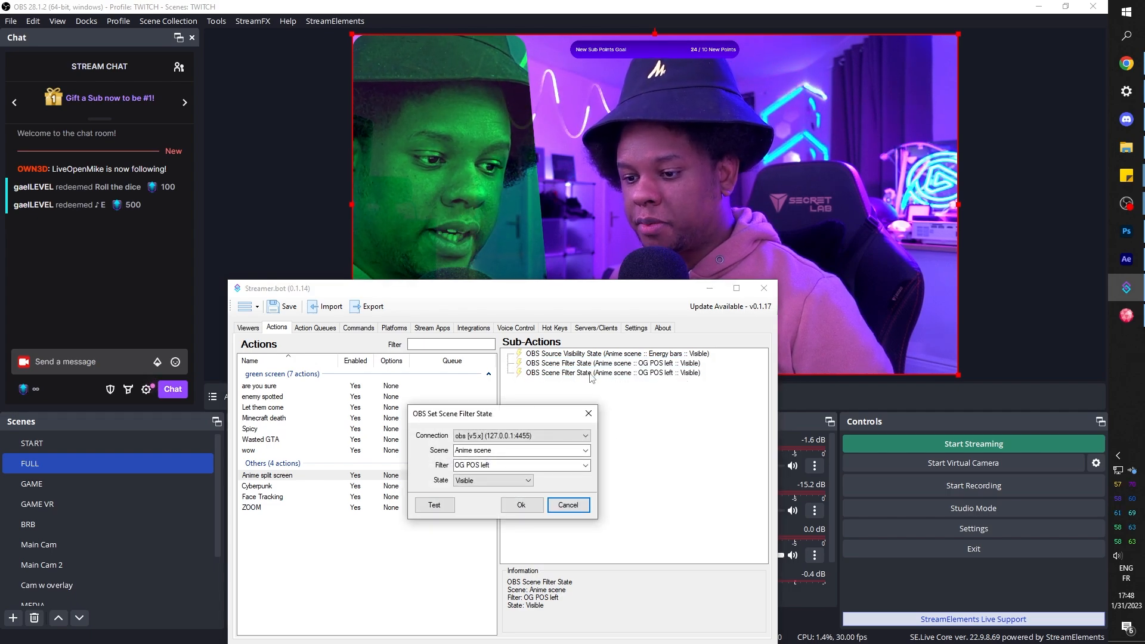
left_click(585, 466)
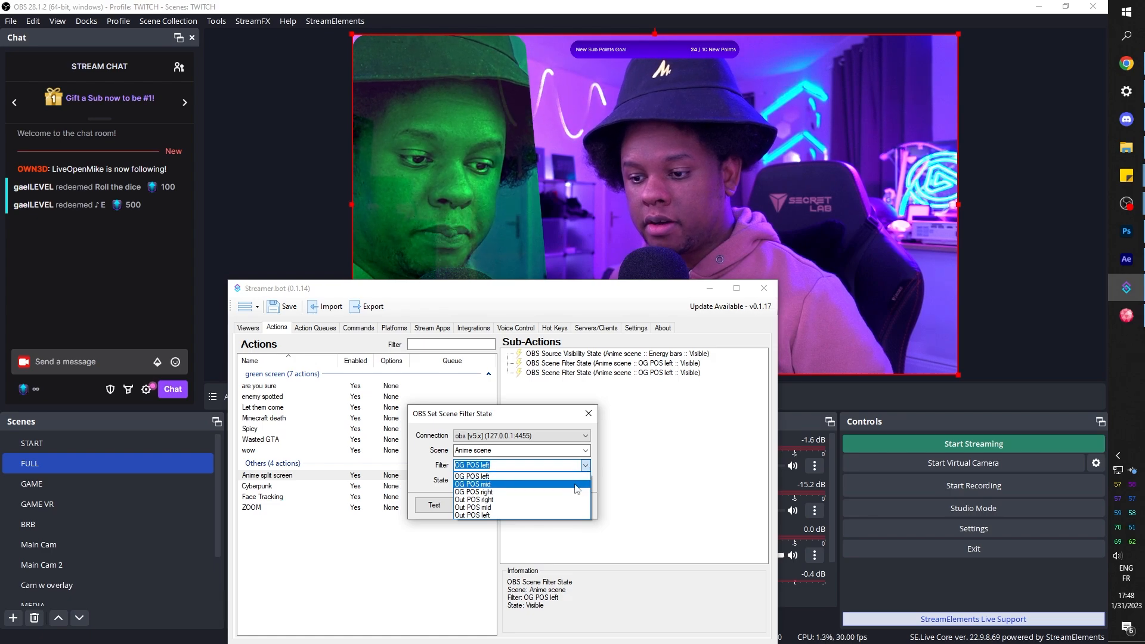
left_click(575, 484)
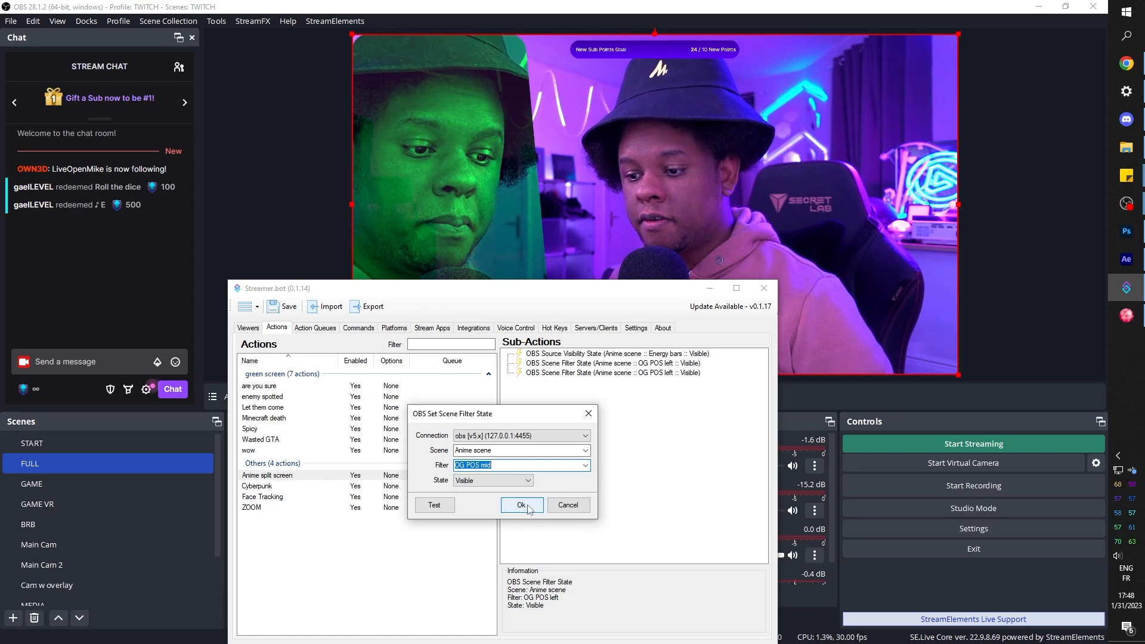
left_click(439, 507)
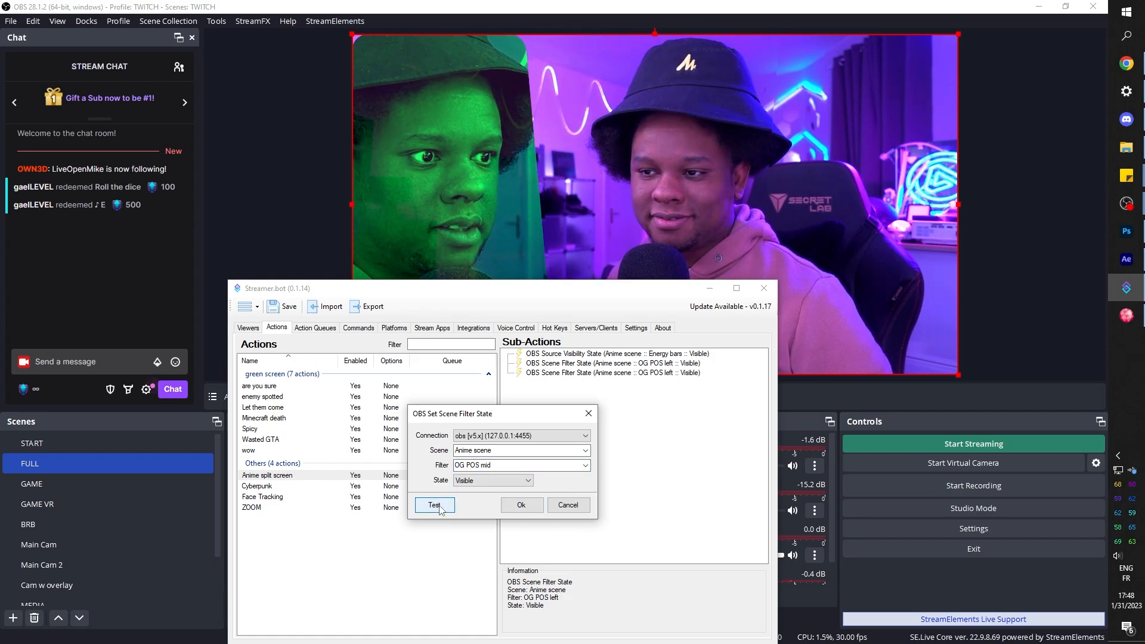
left_click(515, 508)
Step: Duplicate the OG POS mid sub-action, set the copy's filter to OG POS right, and test it
right_click(562, 373)
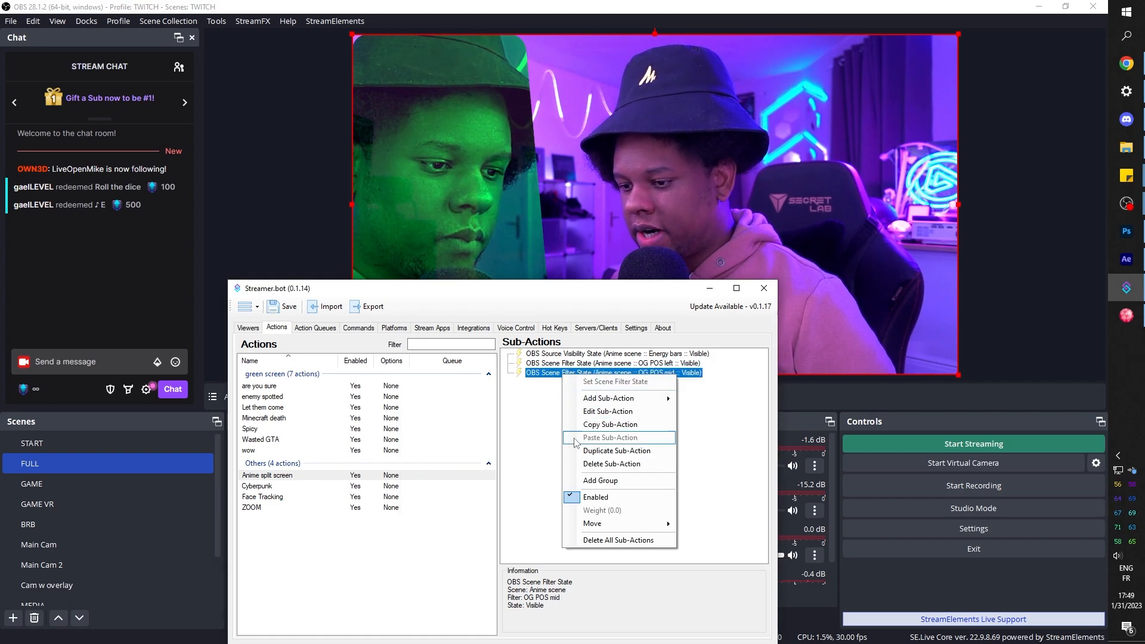
left_click(570, 442)
double_click(555, 385)
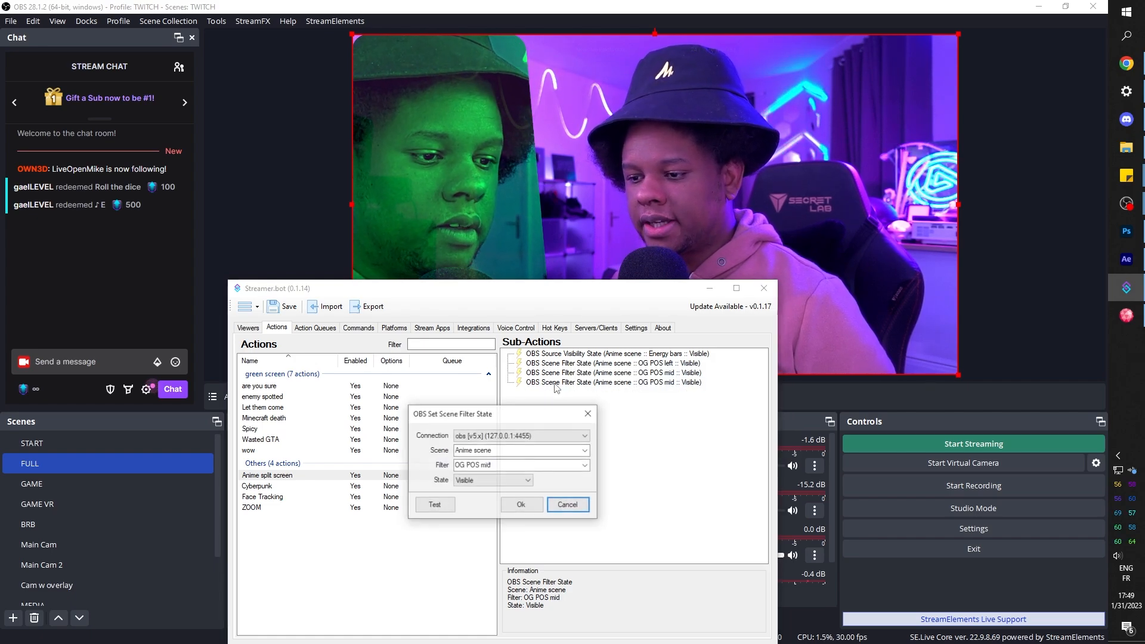
left_click(570, 465)
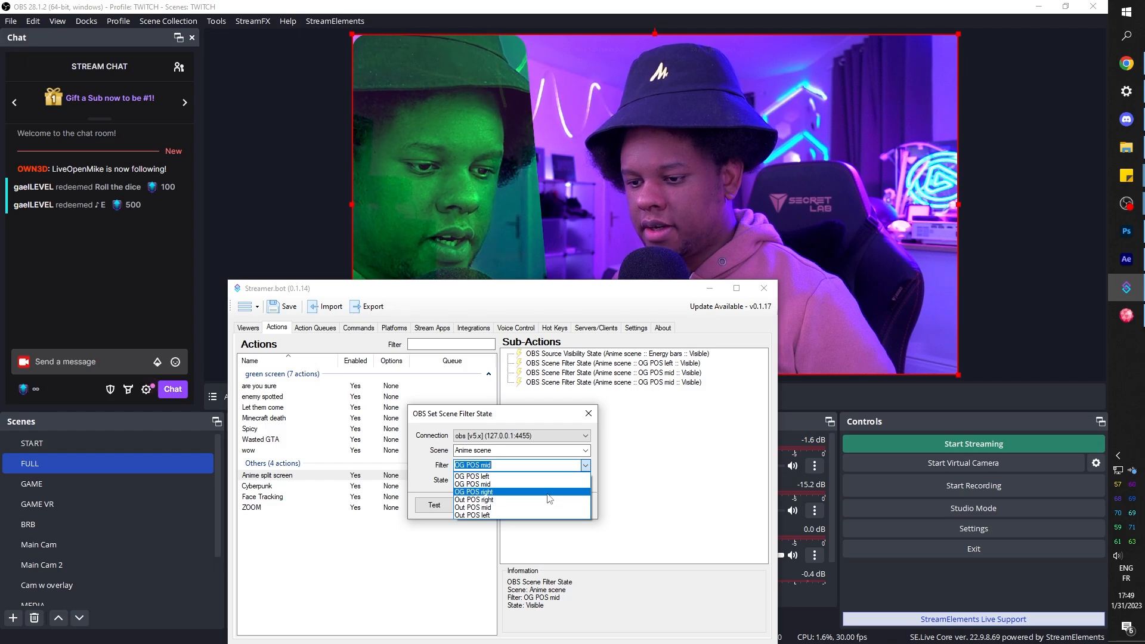
left_click(548, 493)
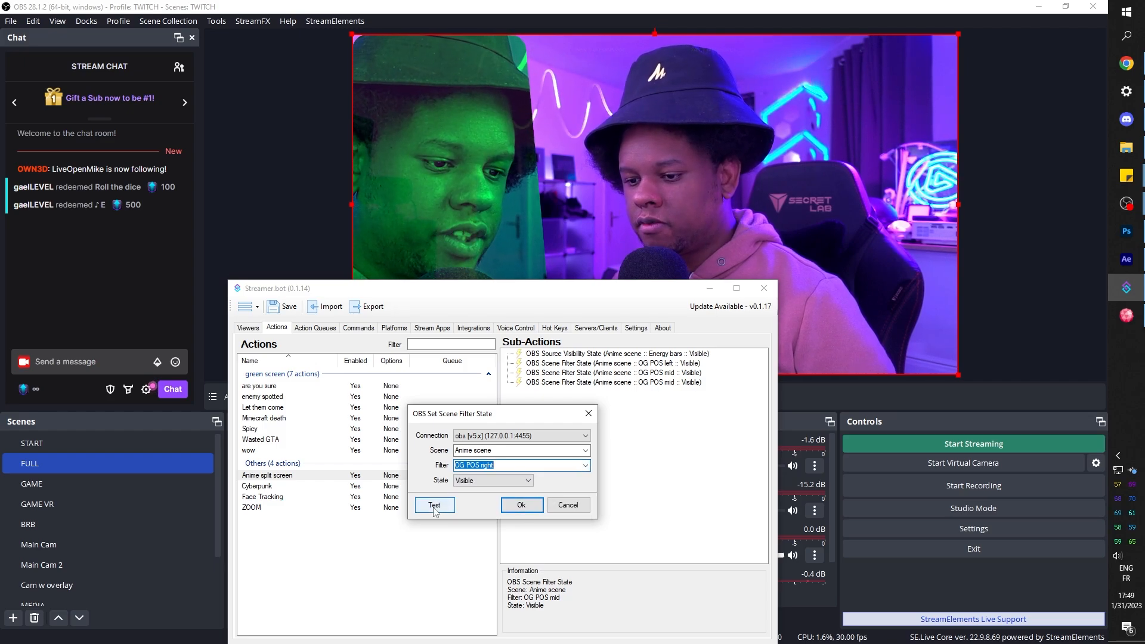
left_click(433, 506)
left_click(520, 505)
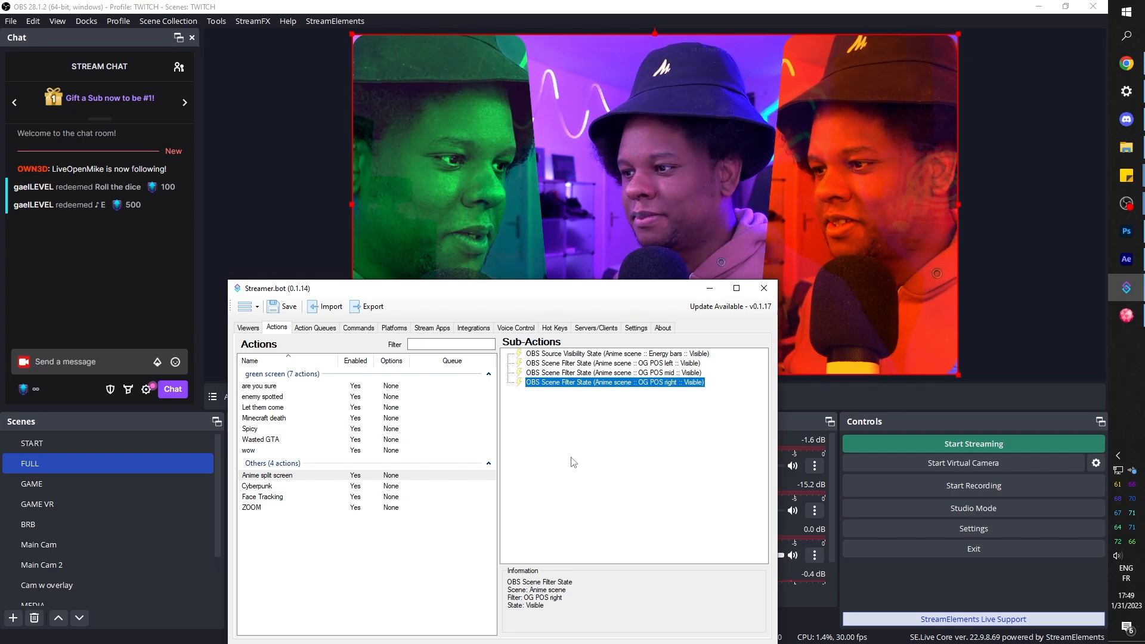
left_click(573, 462)
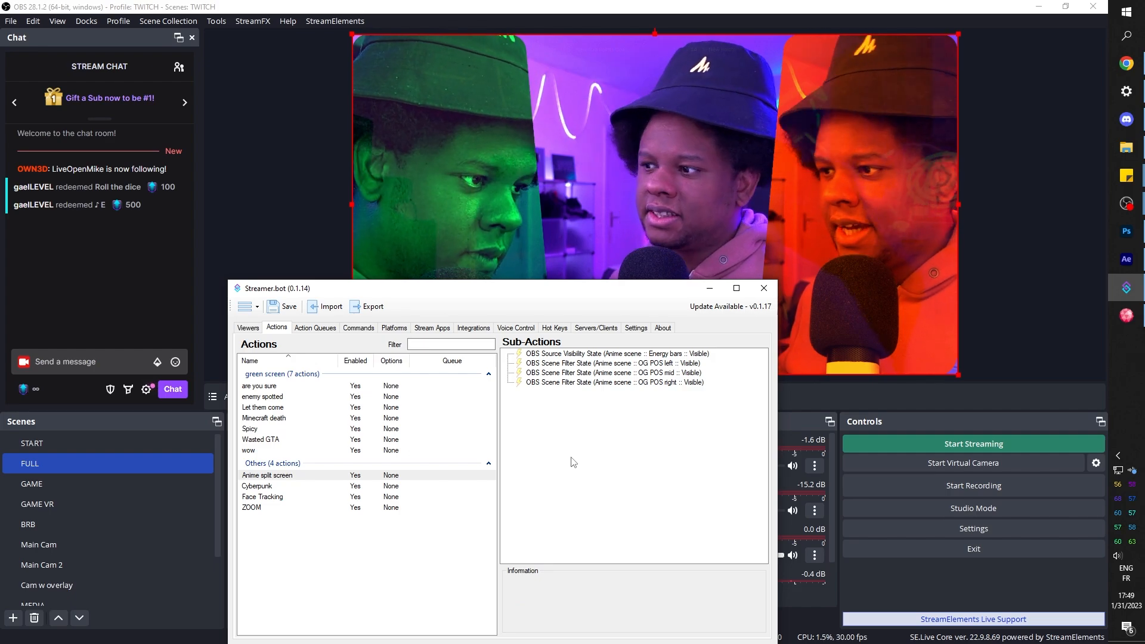
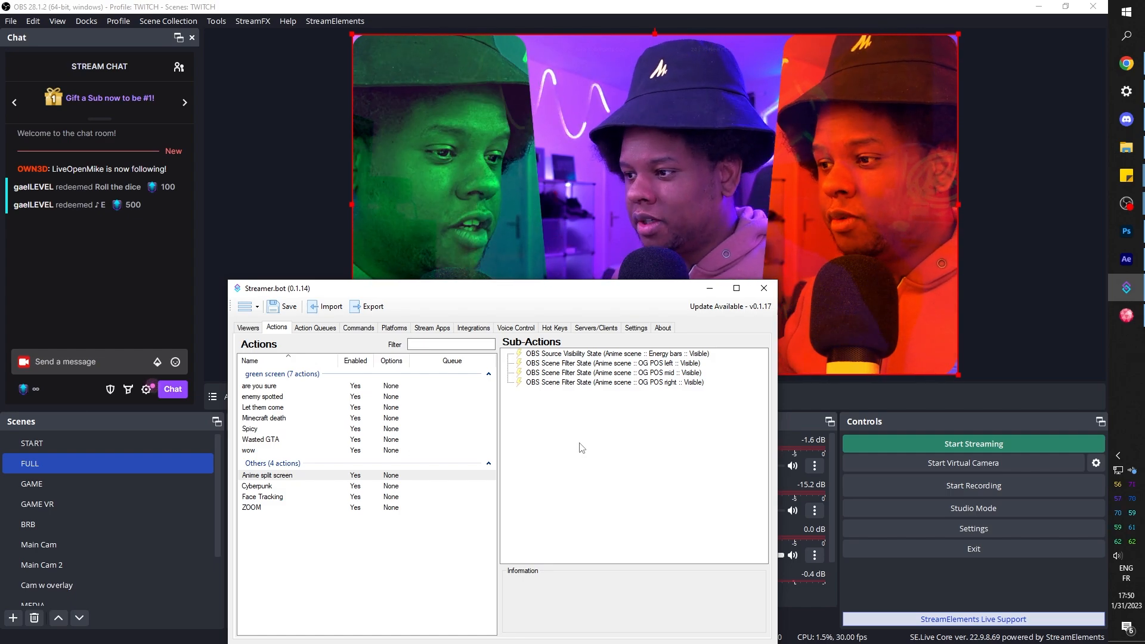
Step: Add a Delay sub-action of 1000 milliseconds to the Anime split screen action
right_click(581, 448)
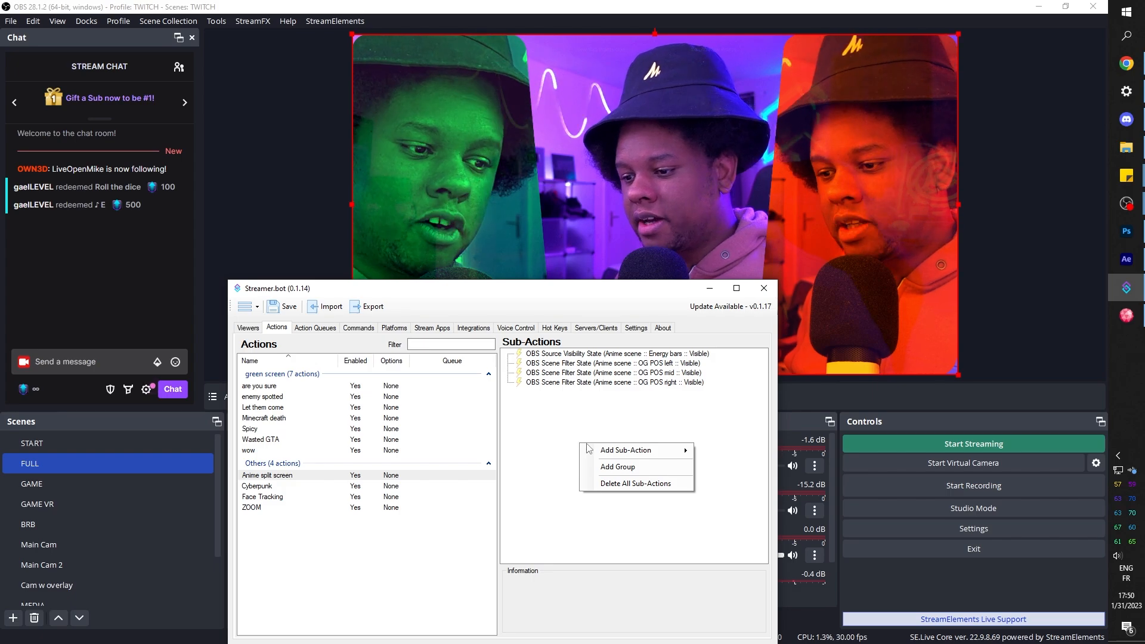
mouse_move(588, 449)
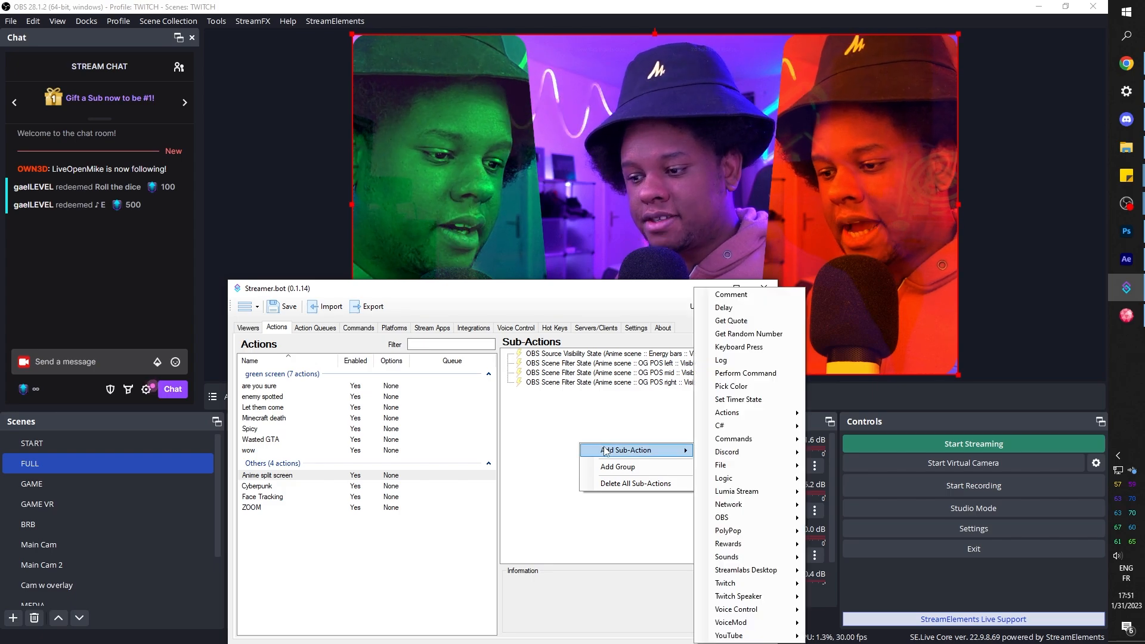
left_click(744, 308)
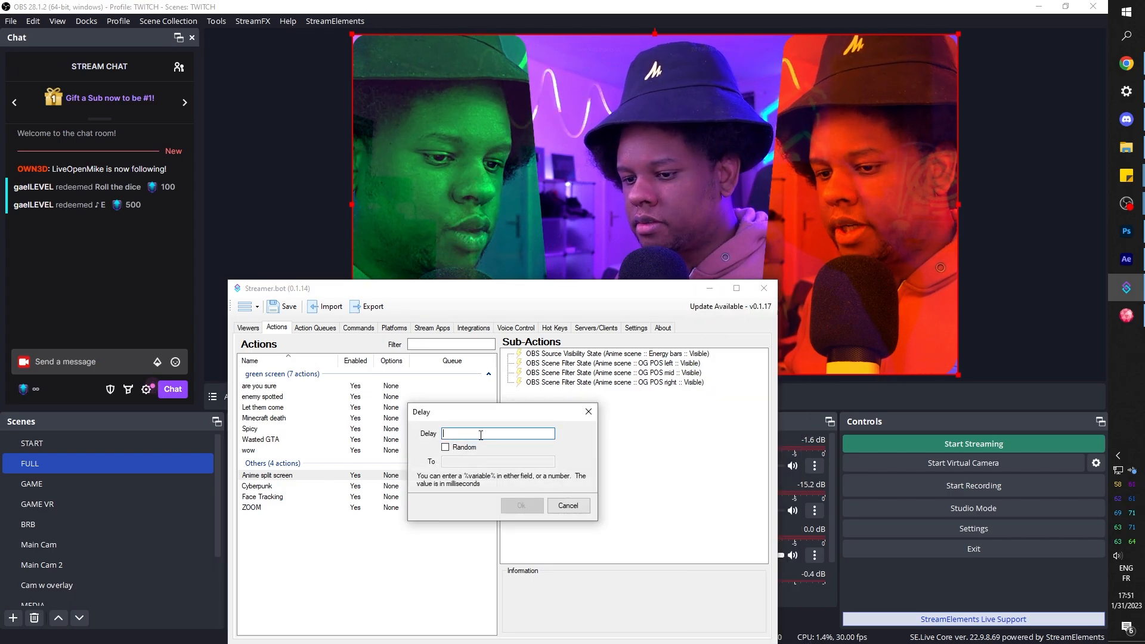
type("1000")
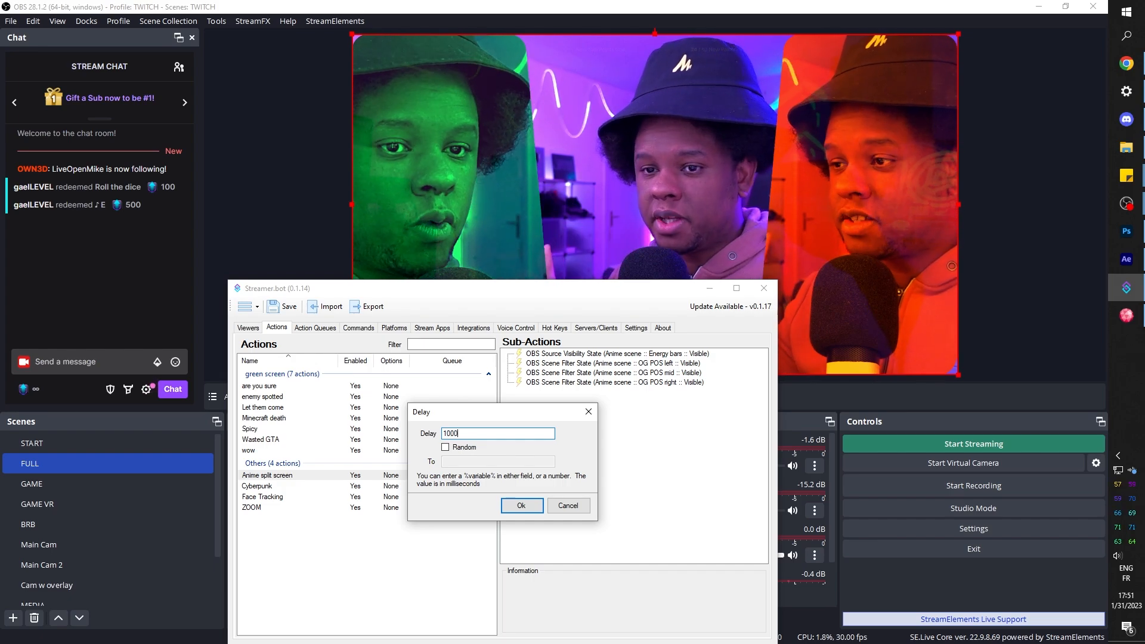
key("Return")
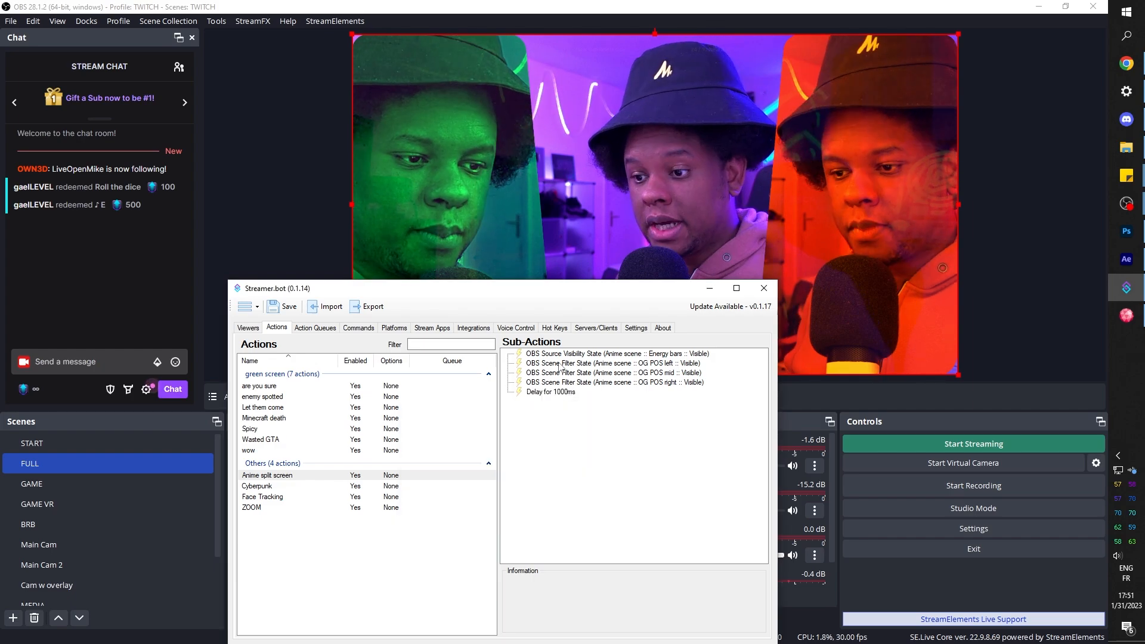
Step: Duplicate the Energy bars visibility sub-action and set the copy's source to Anime lines
left_click(564, 354)
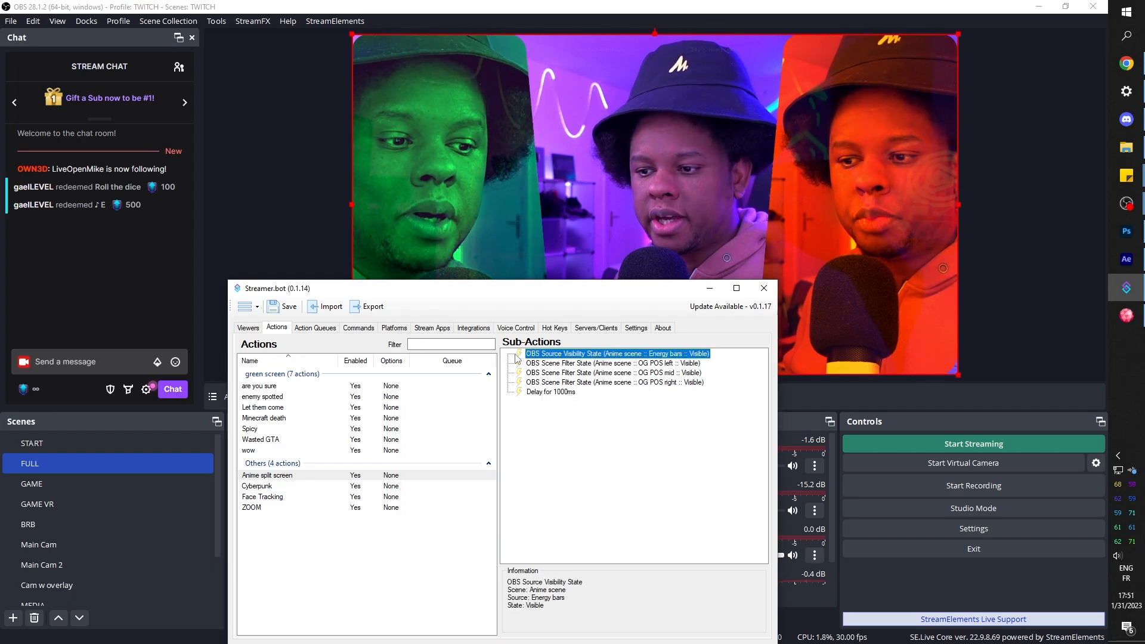
right_click(601, 359)
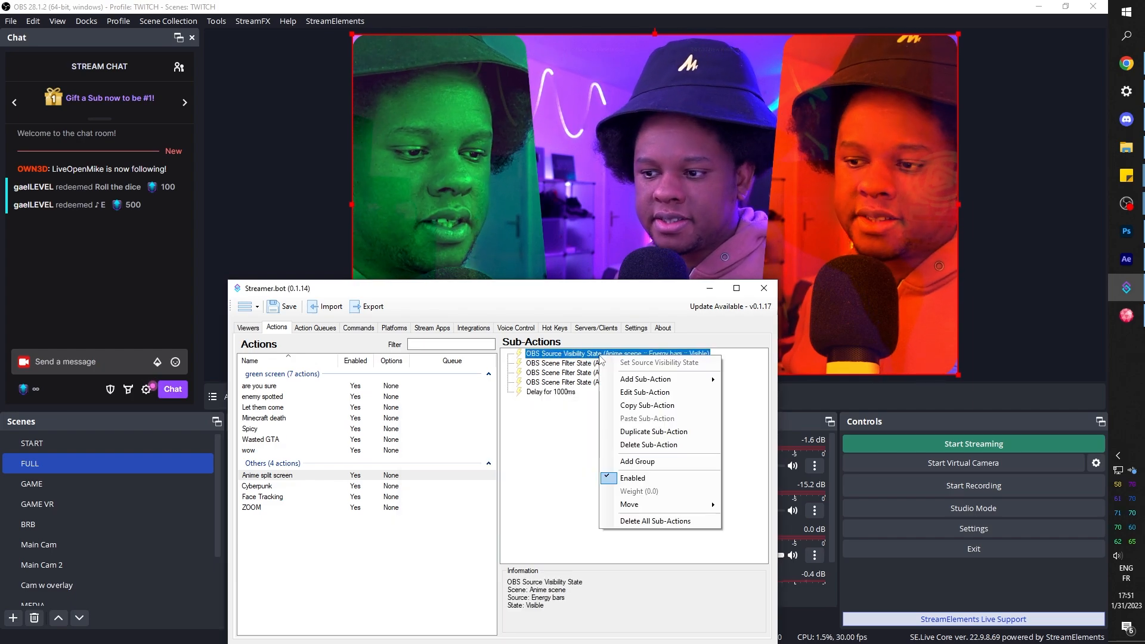
left_click(633, 432)
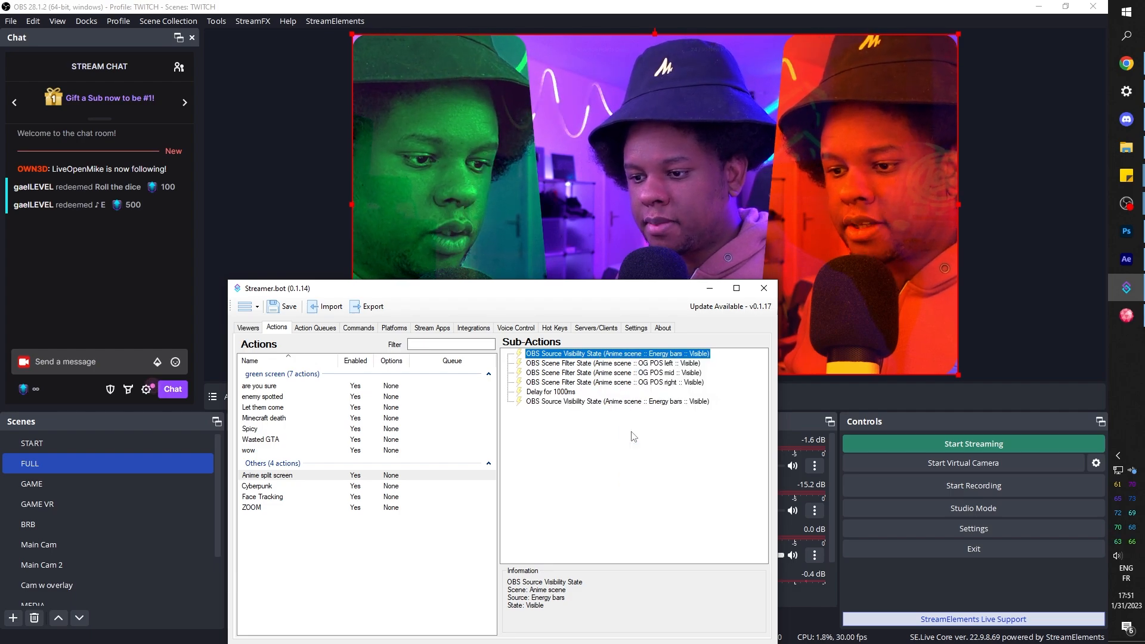
double_click(585, 402)
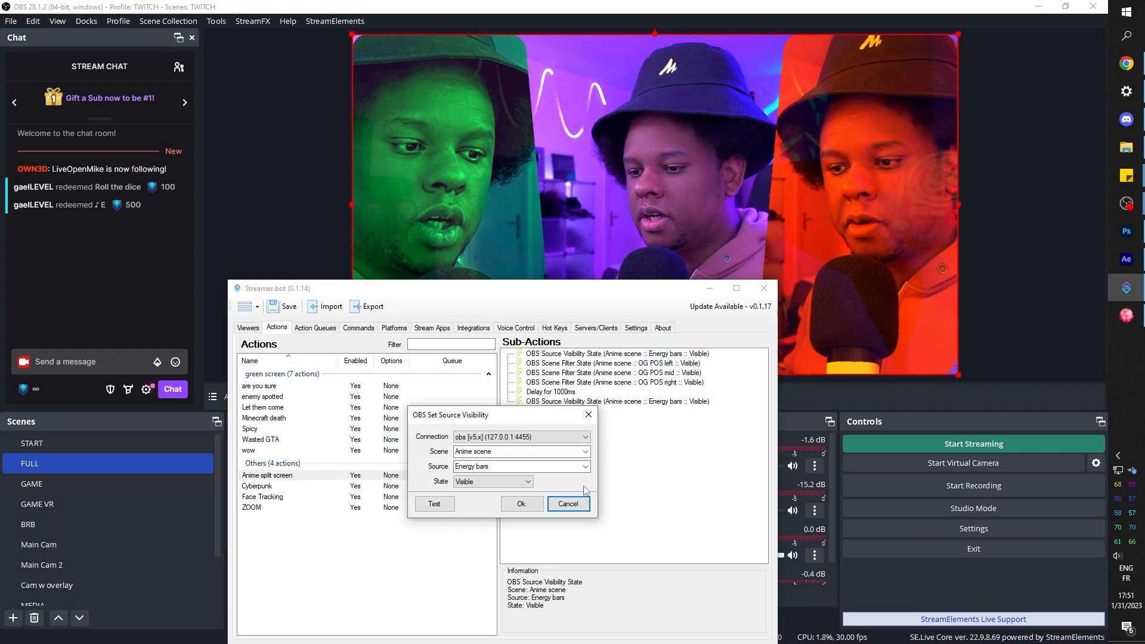
left_click(585, 467)
left_click(528, 501)
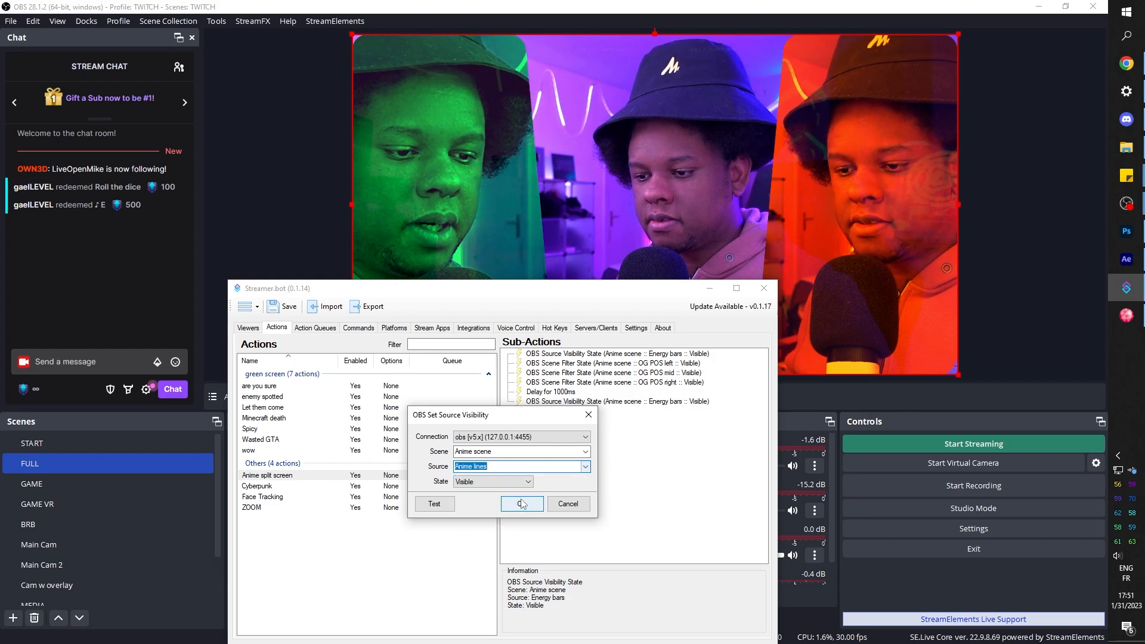
left_click(521, 504)
Step: Add a Delay sub-action of 5000 milliseconds to the end of the Anime split screen action
left_click(585, 440)
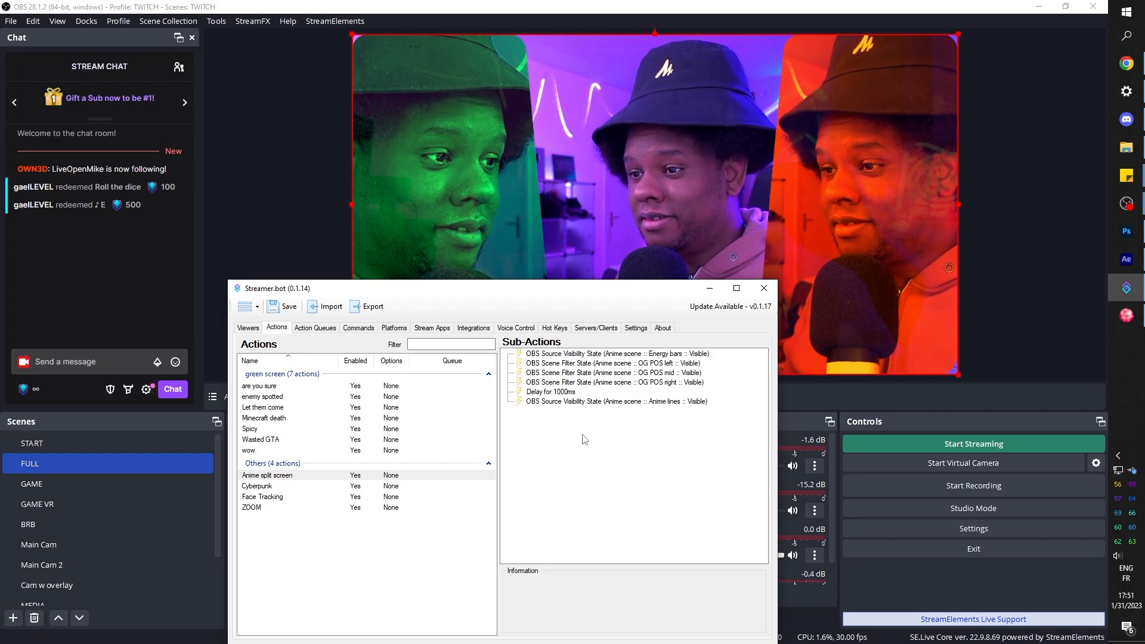
right_click(585, 440)
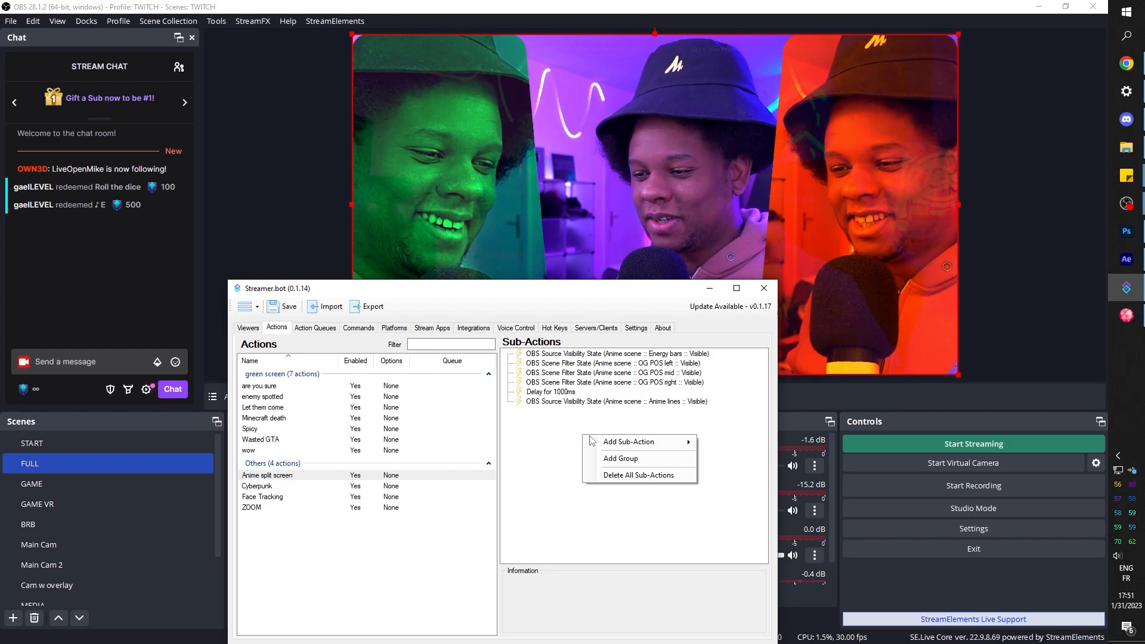
mouse_move(602, 444)
left_click(731, 308)
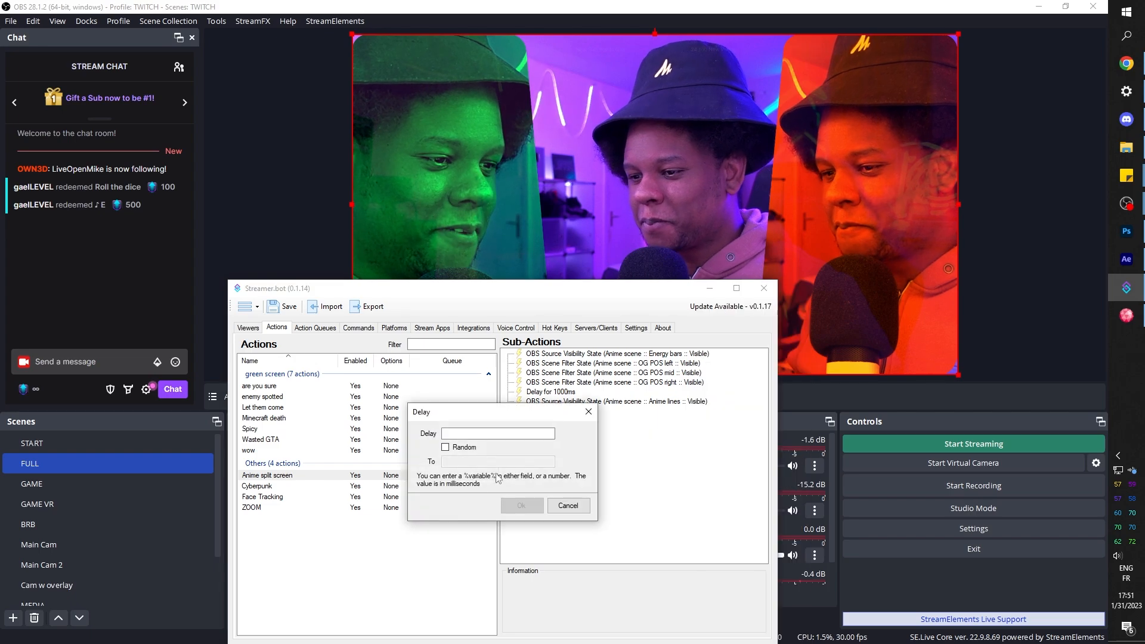
left_click(464, 435)
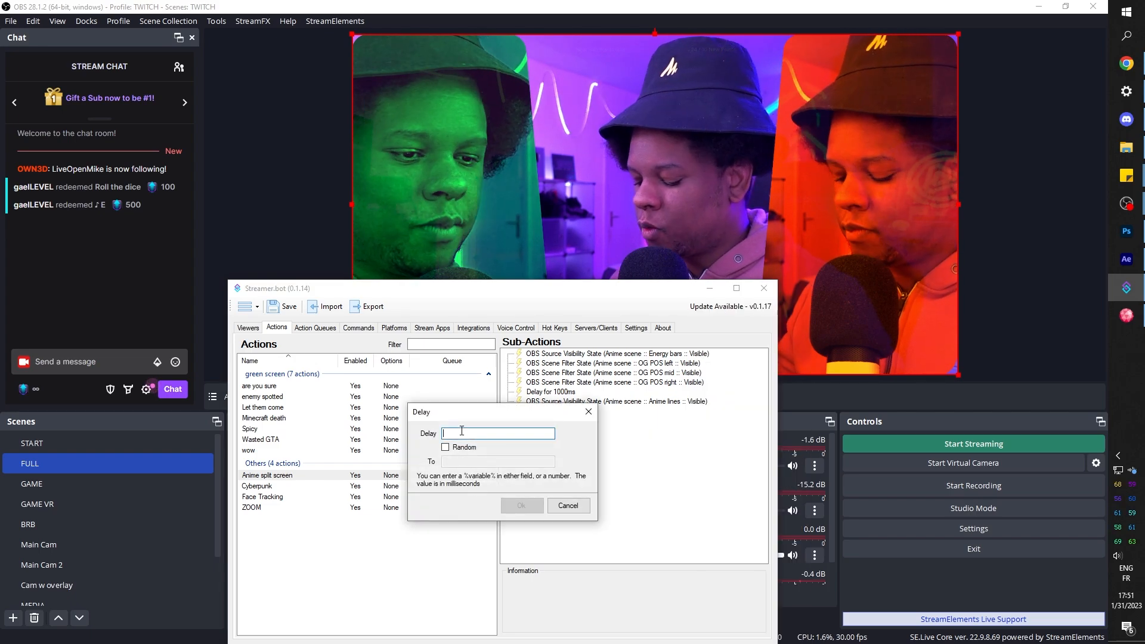
type("500")
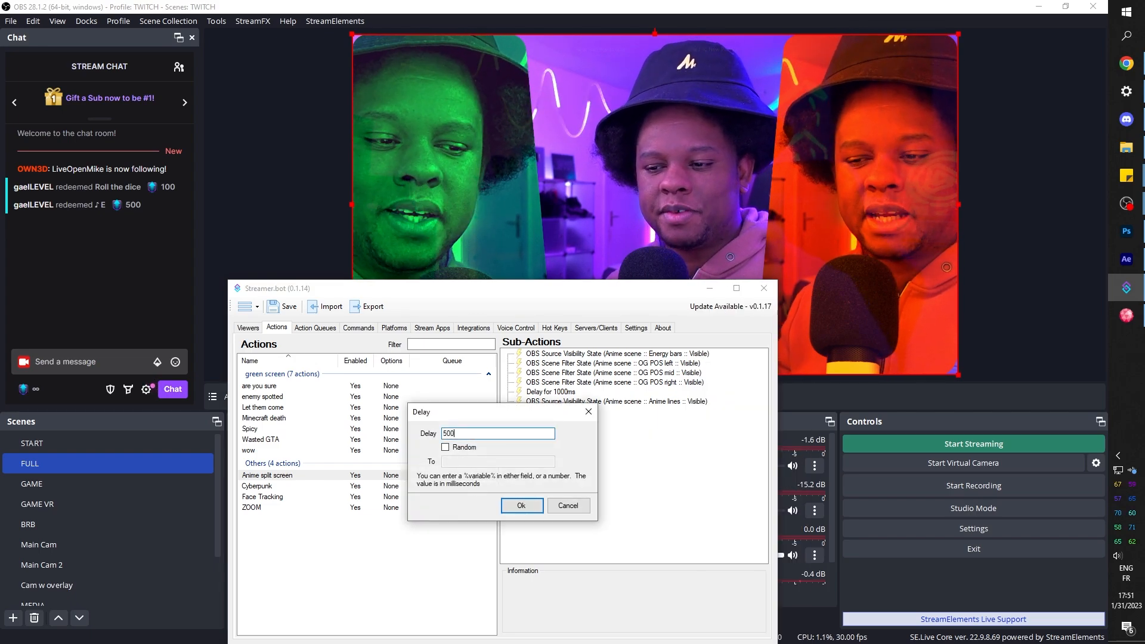
type("0")
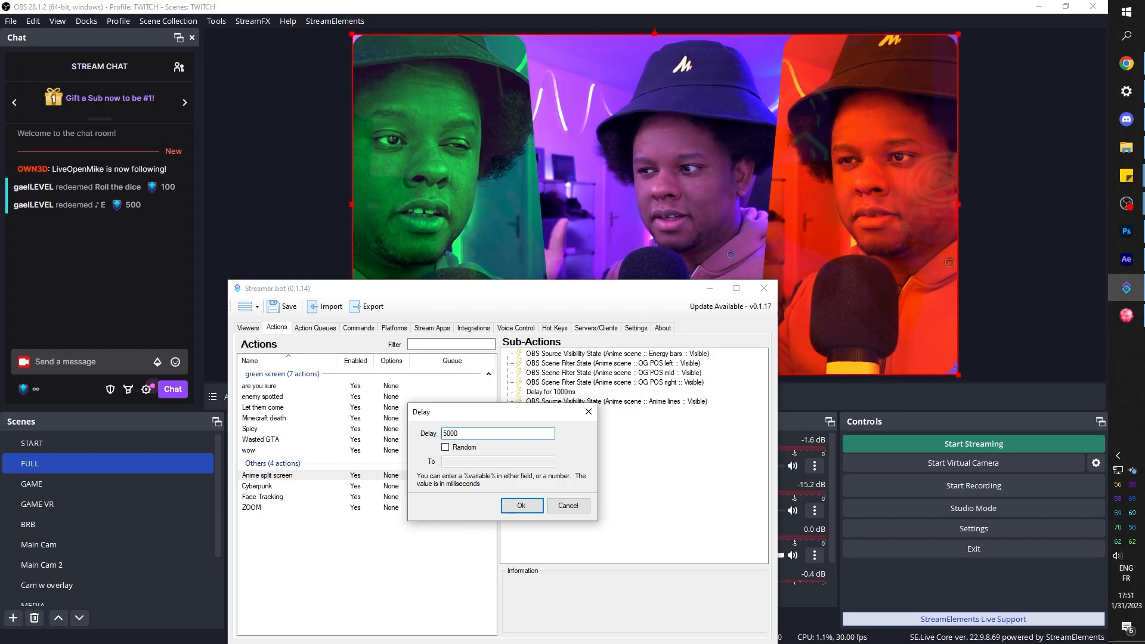
left_click(521, 506)
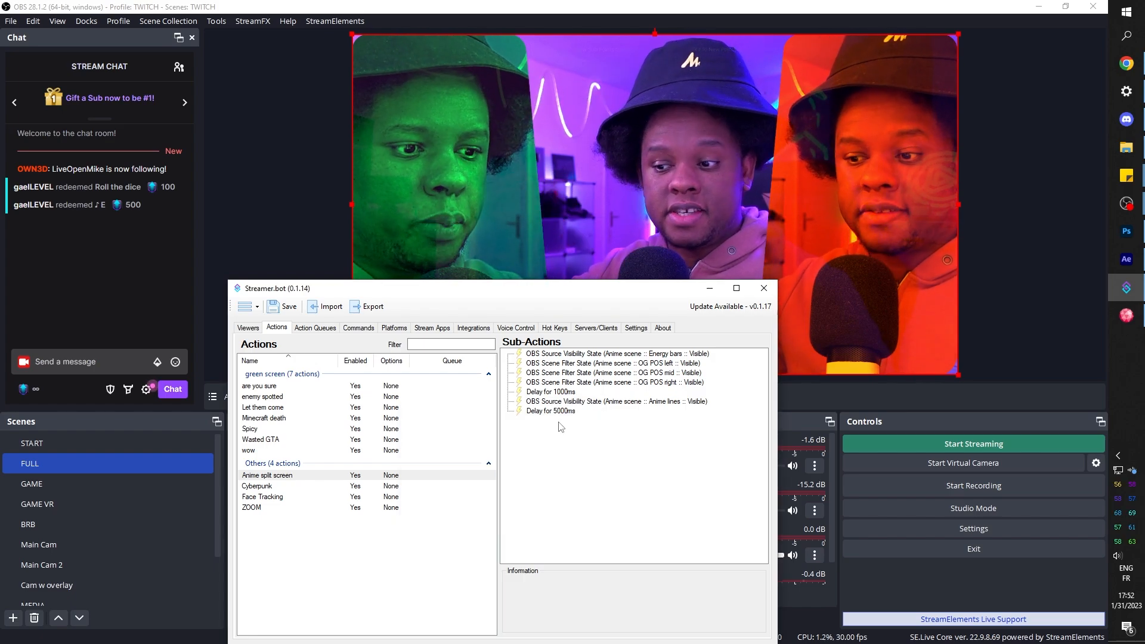
Step: Duplicate the Anime lines visibility sub-action and set the copy's state to Hidden
right_click(556, 401)
left_click(591, 475)
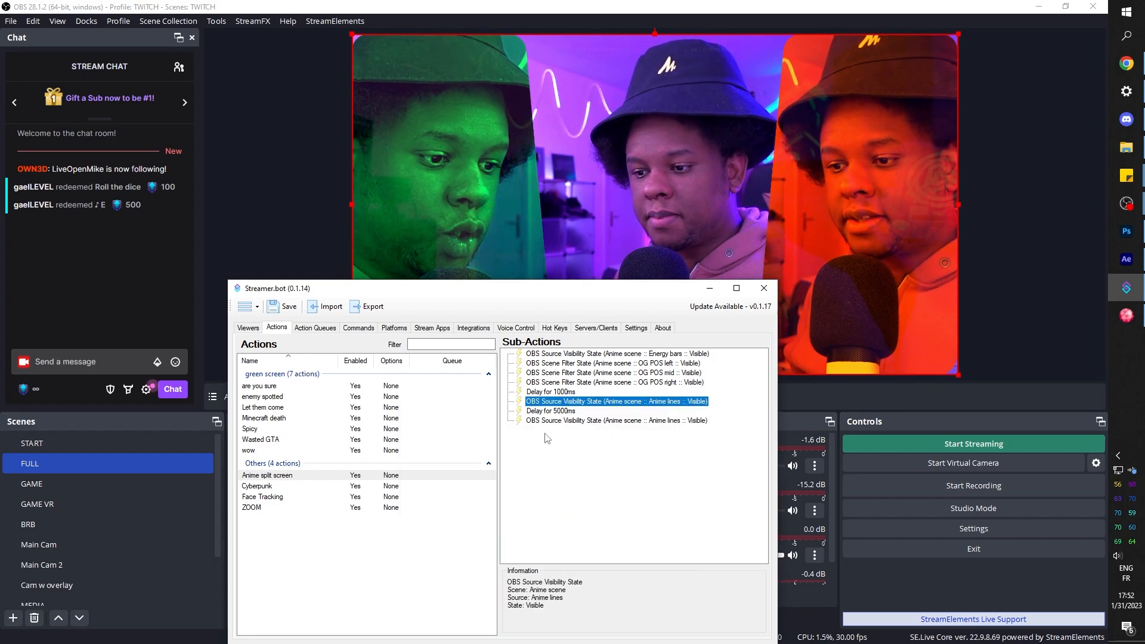
double_click(602, 422)
left_click(494, 482)
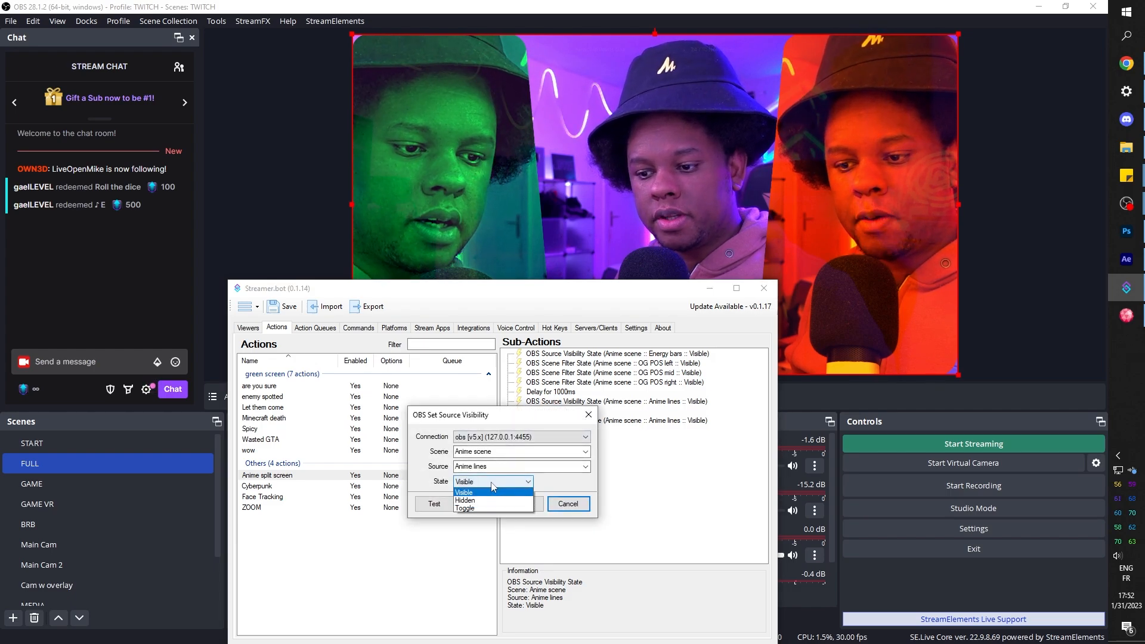
left_click(479, 501)
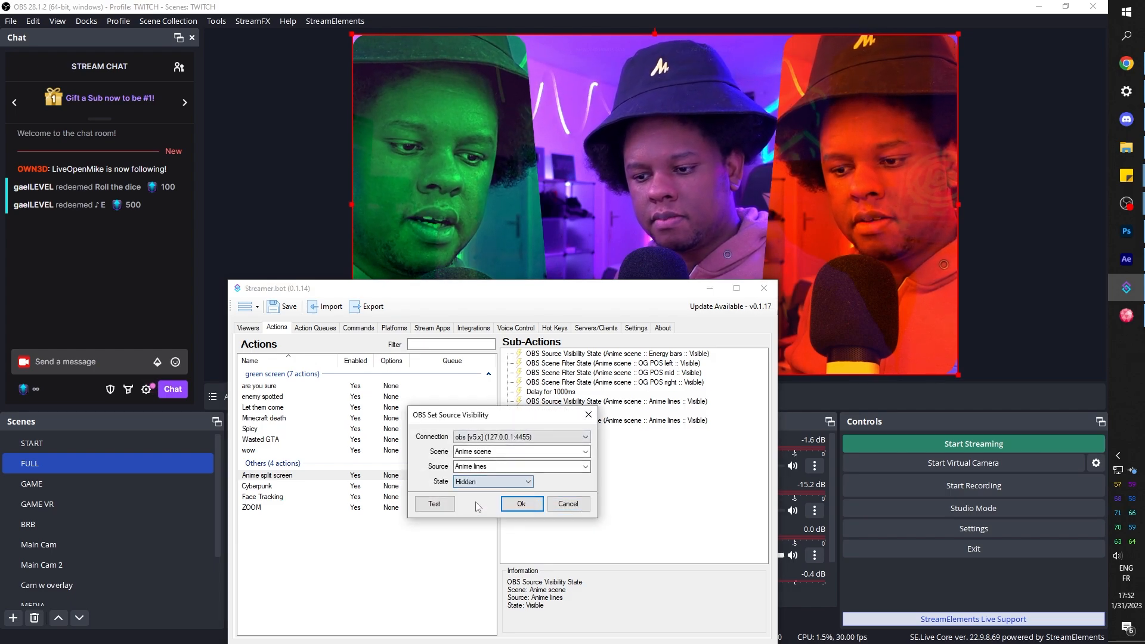
left_click(520, 505)
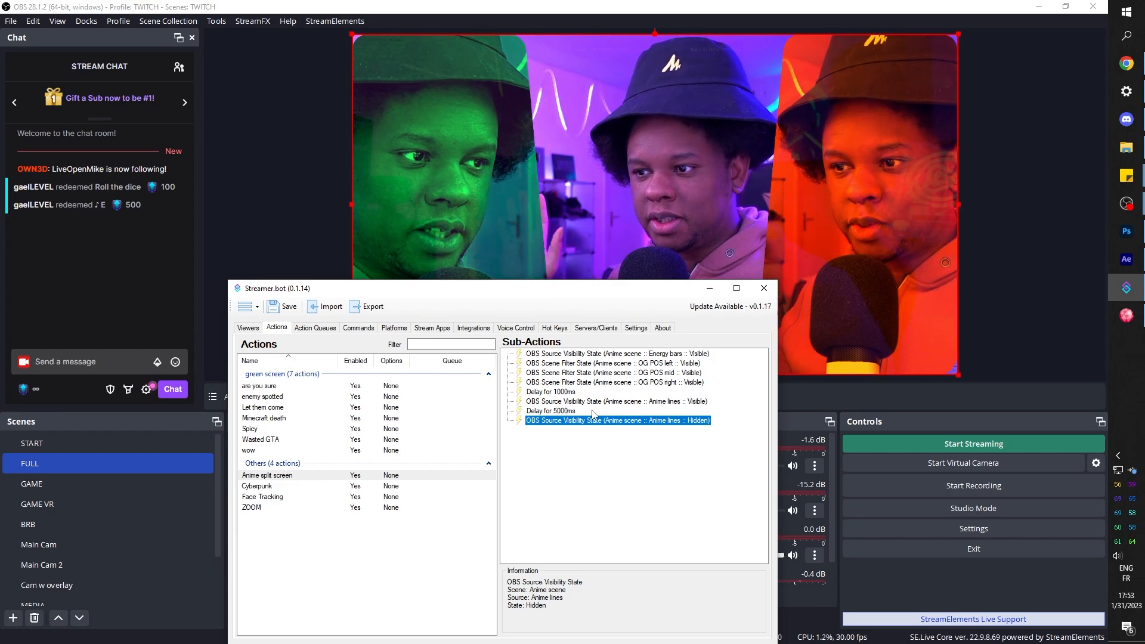
Step: Duplicate the OG POS right sub-action and set the copy's filter to Out POS right
right_click(608, 382)
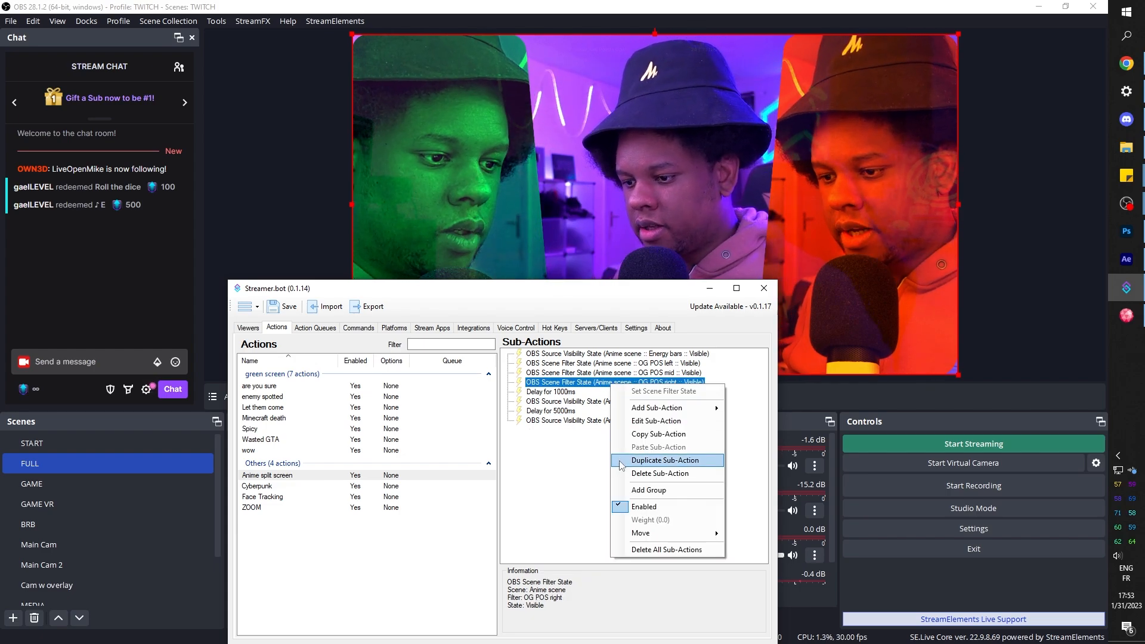
left_click(624, 465)
double_click(583, 431)
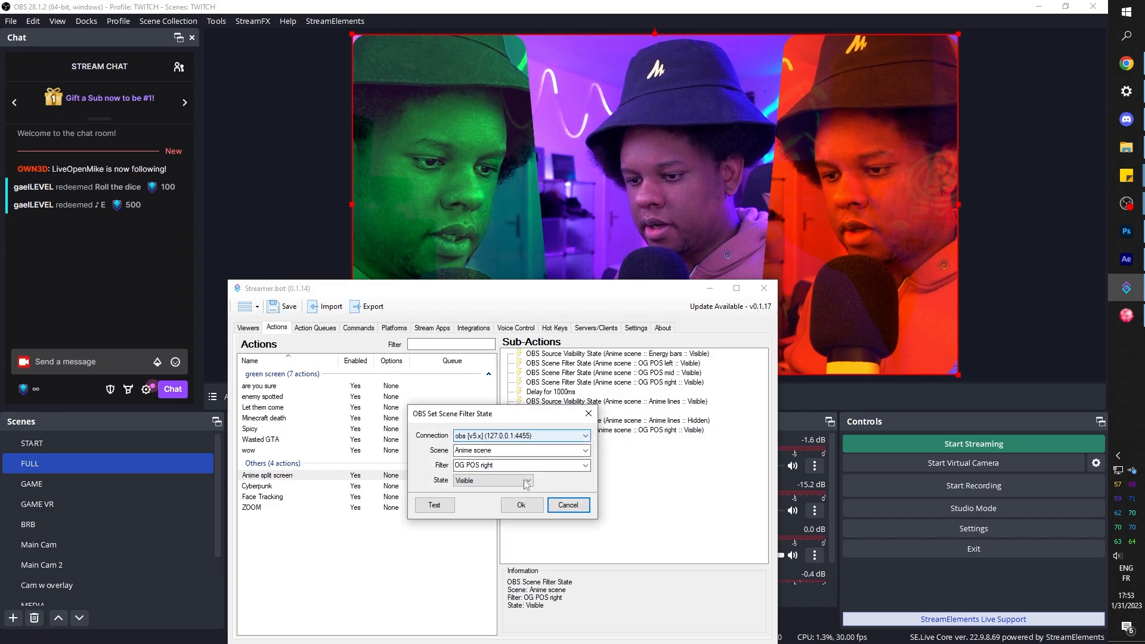
left_click(464, 481)
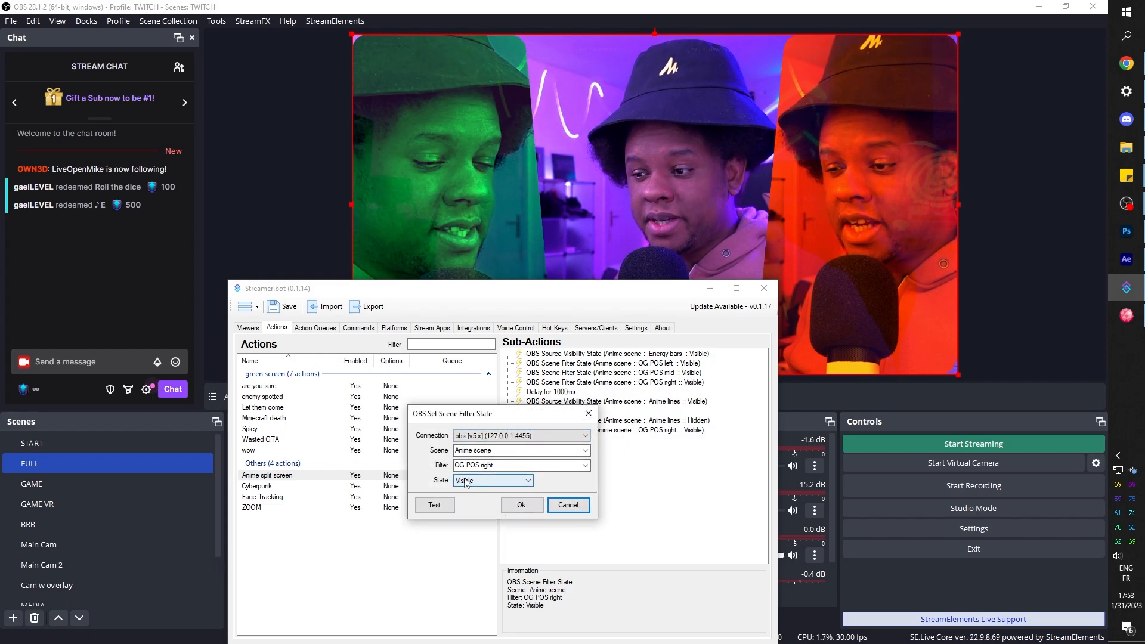
left_click(586, 466)
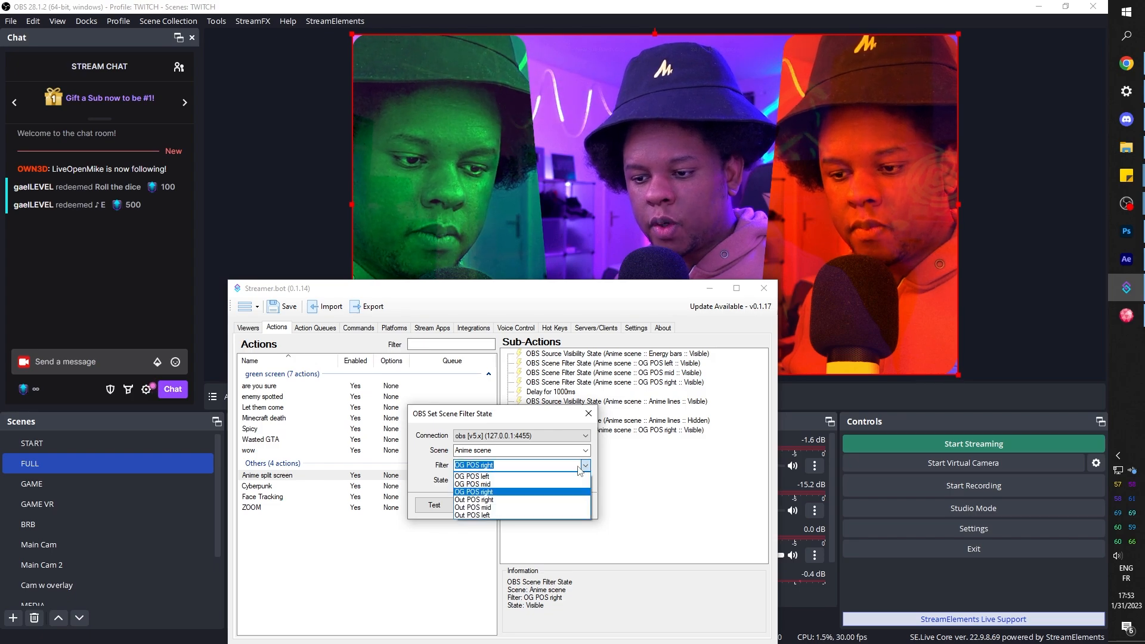
left_click(524, 500)
left_click(524, 507)
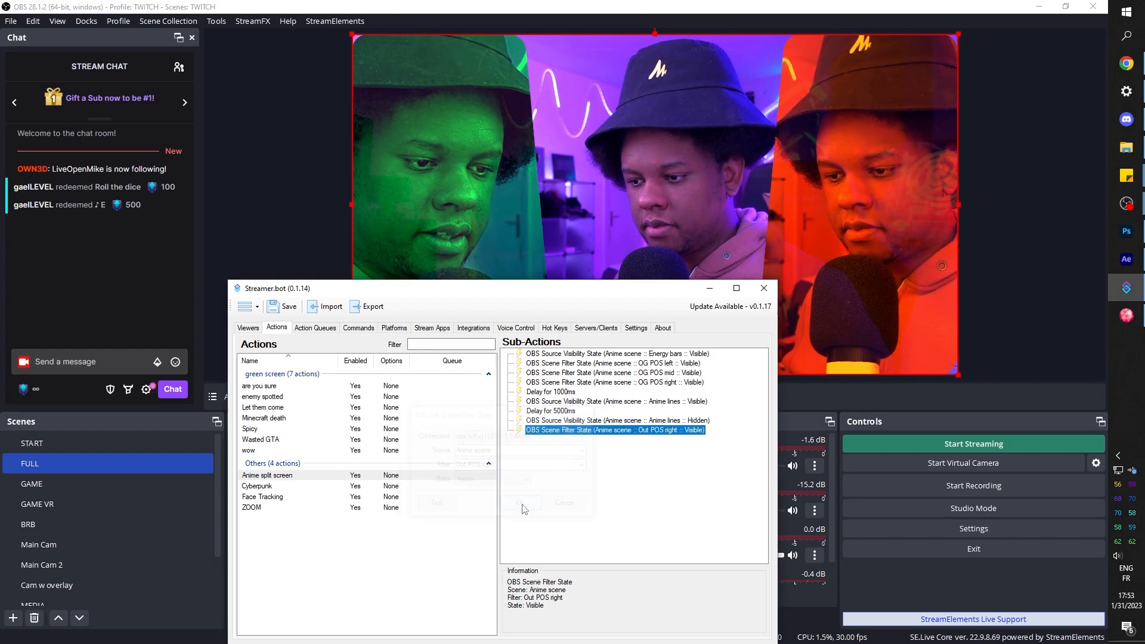
Step: Duplicate the OG POS mid sub-action and set the copy's filter to Out POS mid
right_click(604, 373)
left_click(621, 448)
double_click(595, 439)
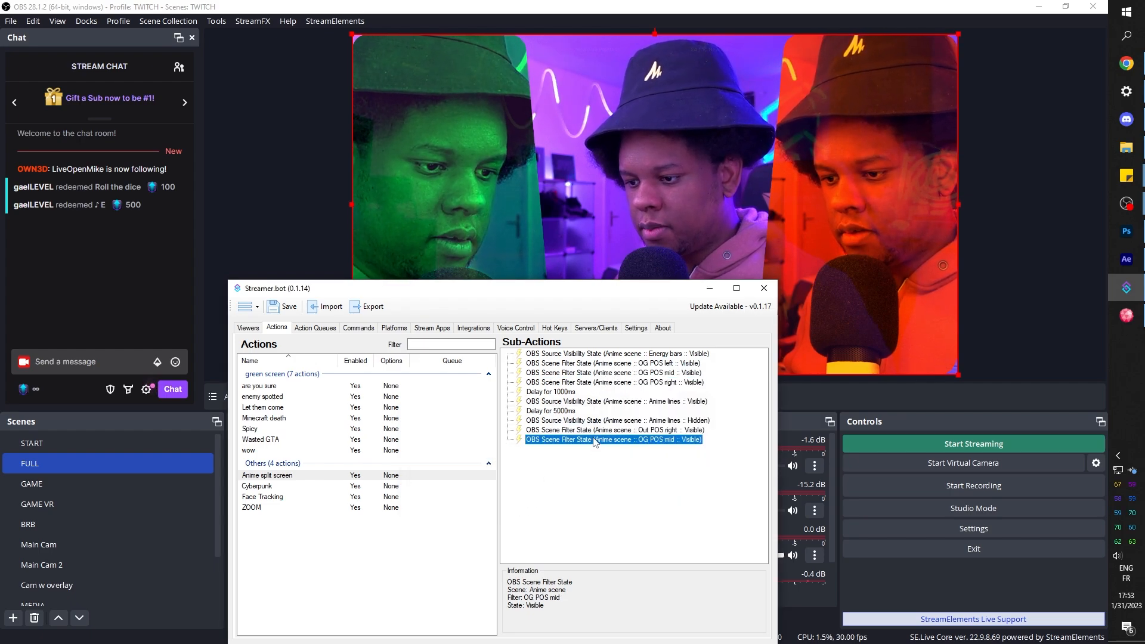
left_click(569, 465)
left_click(525, 507)
left_click(520, 504)
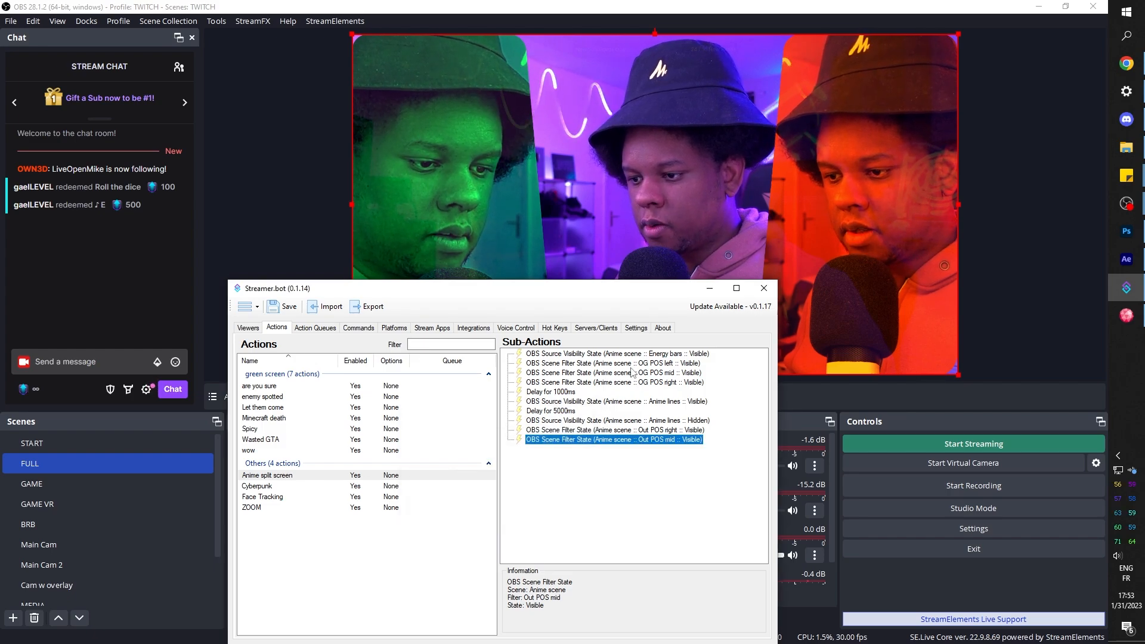
Step: Duplicate the OG POS left sub-action and set the copy's filter to Out POS left
left_click(630, 366)
right_click(630, 366)
left_click(656, 441)
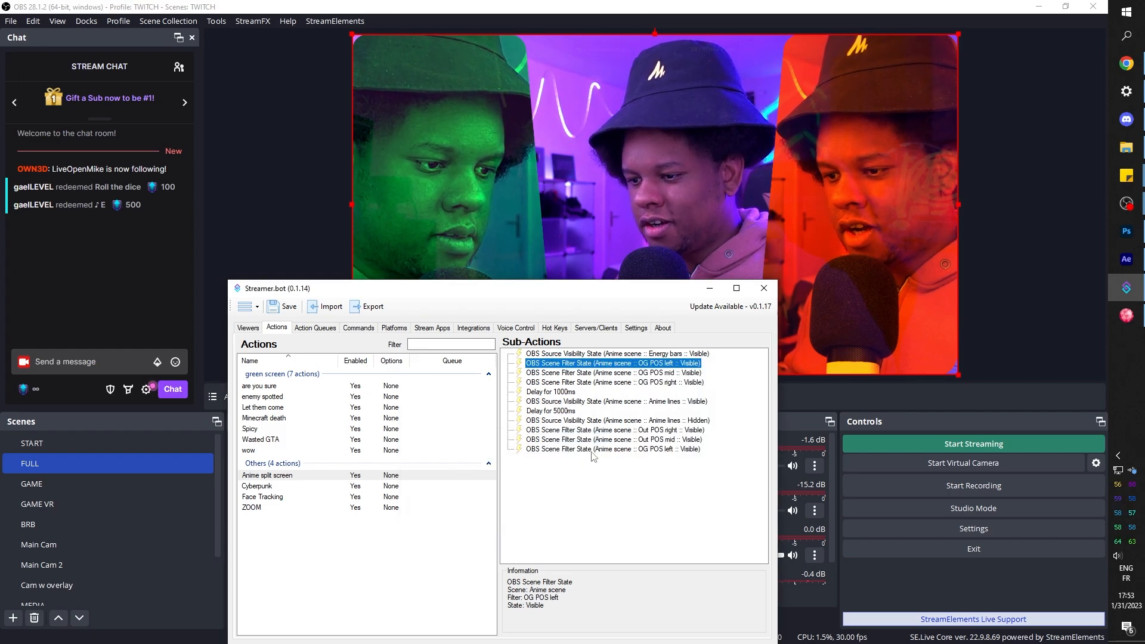
left_click(594, 451)
double_click(595, 451)
left_click(586, 465)
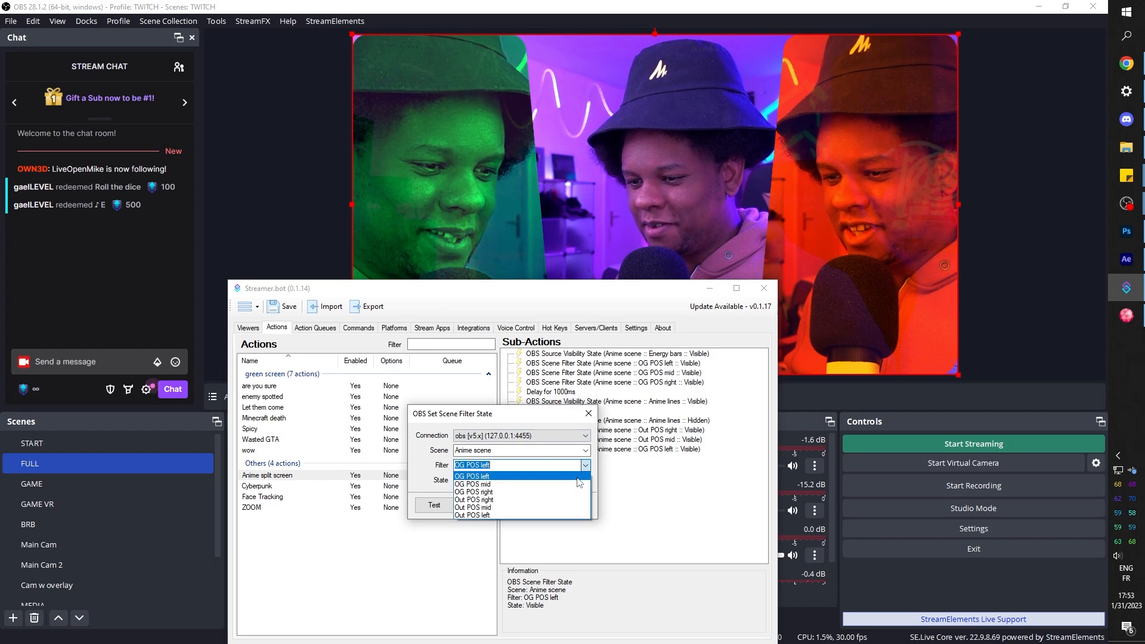
left_click(513, 499)
left_click(521, 504)
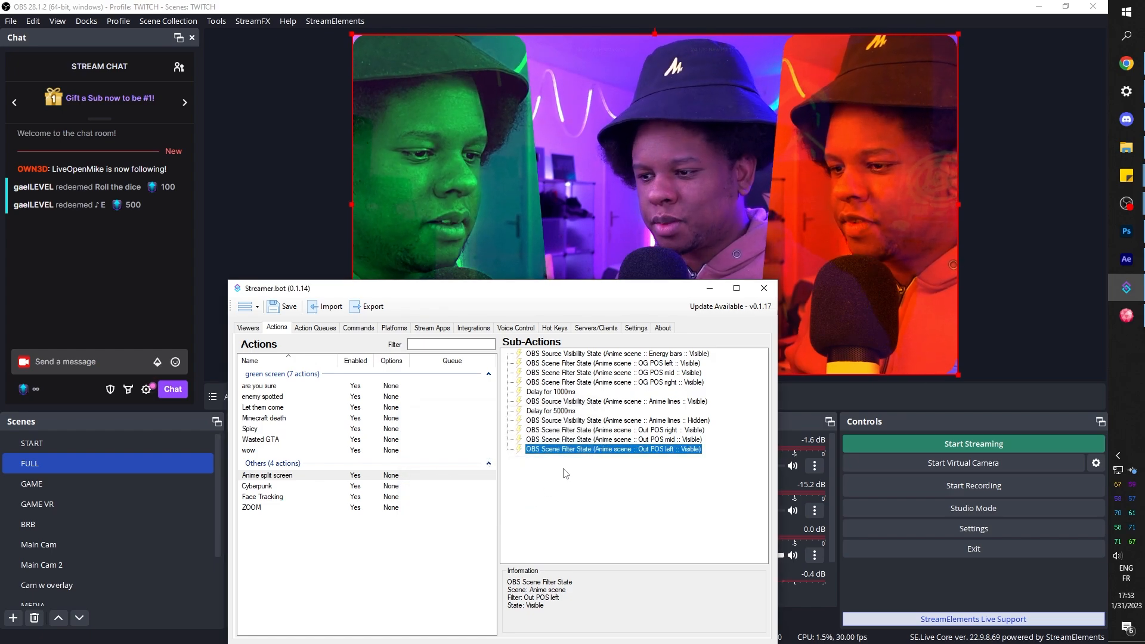
Step: Duplicate the Energy bars visibility sub-action and set the copy's state to Hidden
right_click(587, 356)
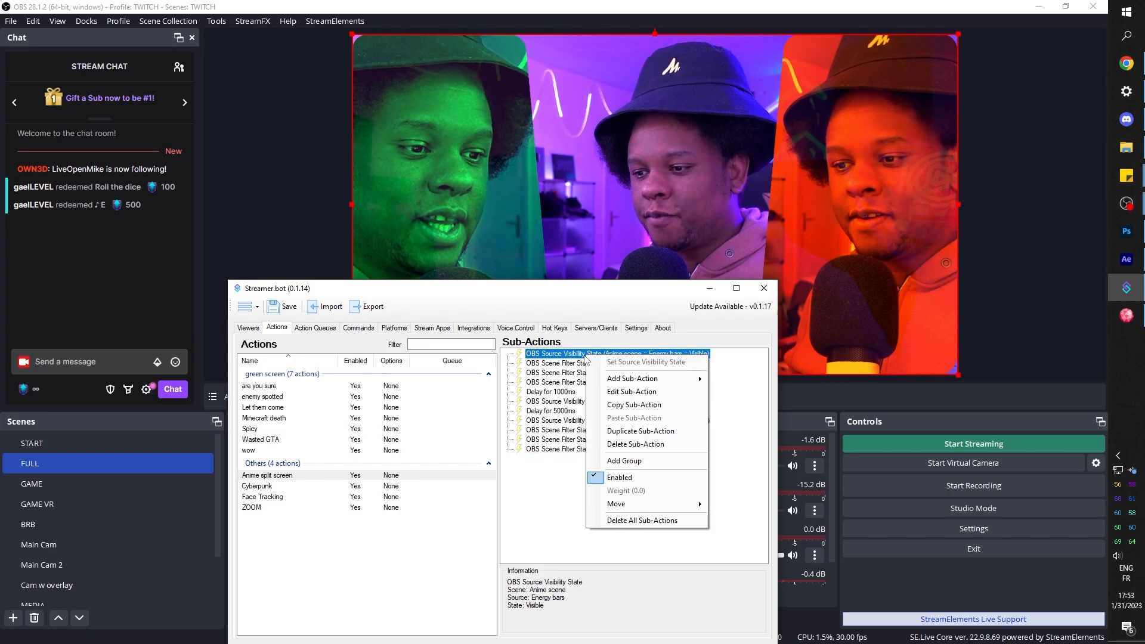
left_click(609, 432)
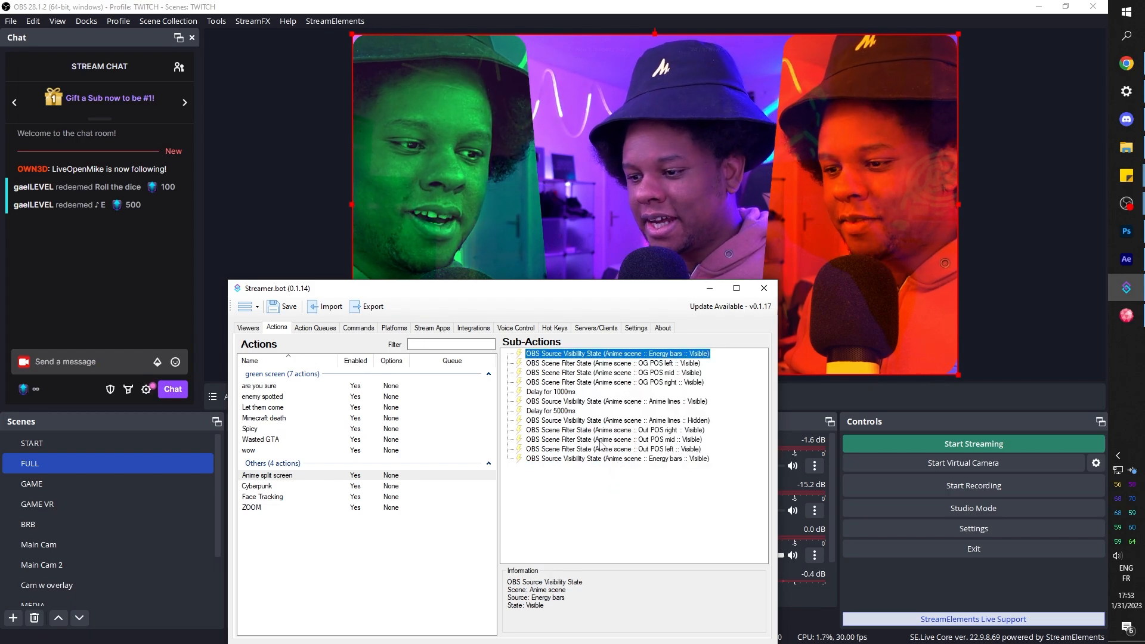
double_click(605, 459)
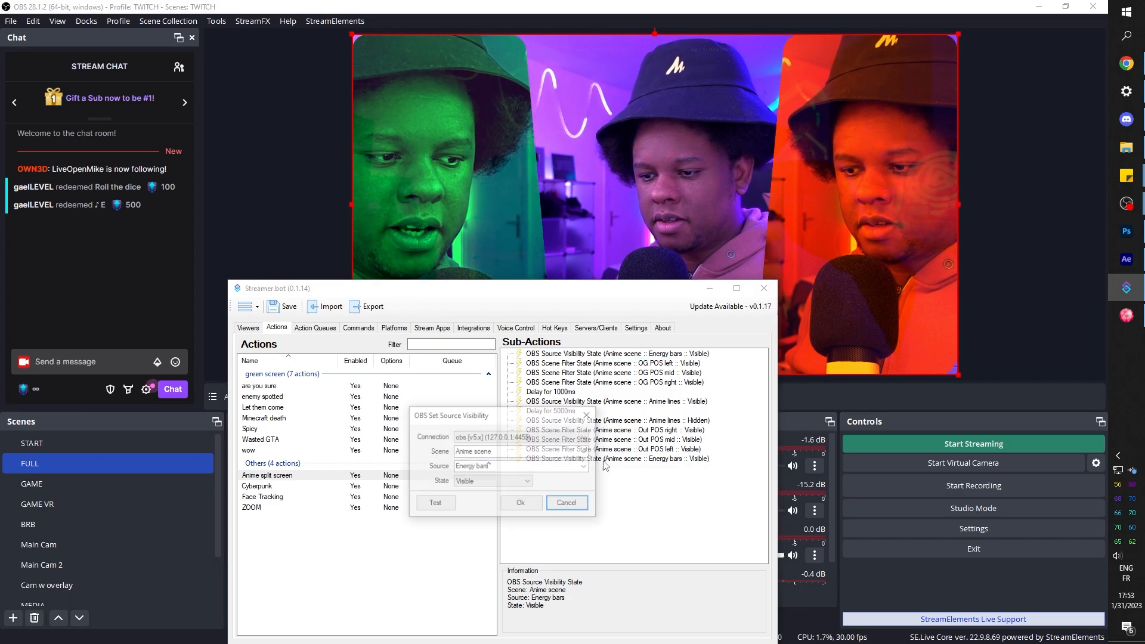
left_click(488, 482)
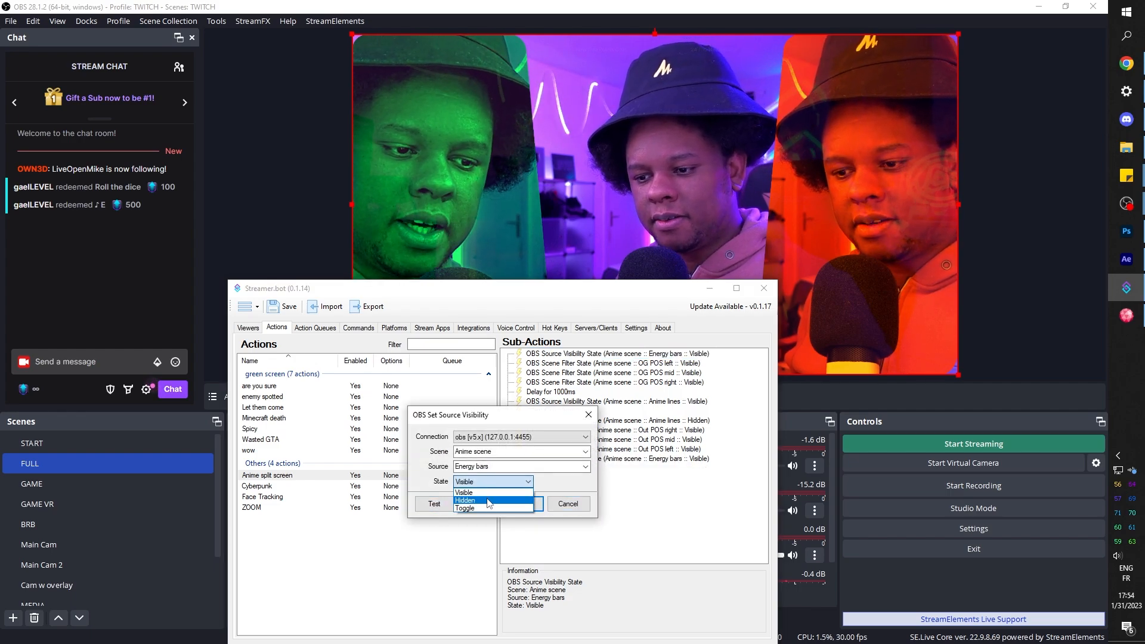
left_click(488, 502)
left_click(518, 508)
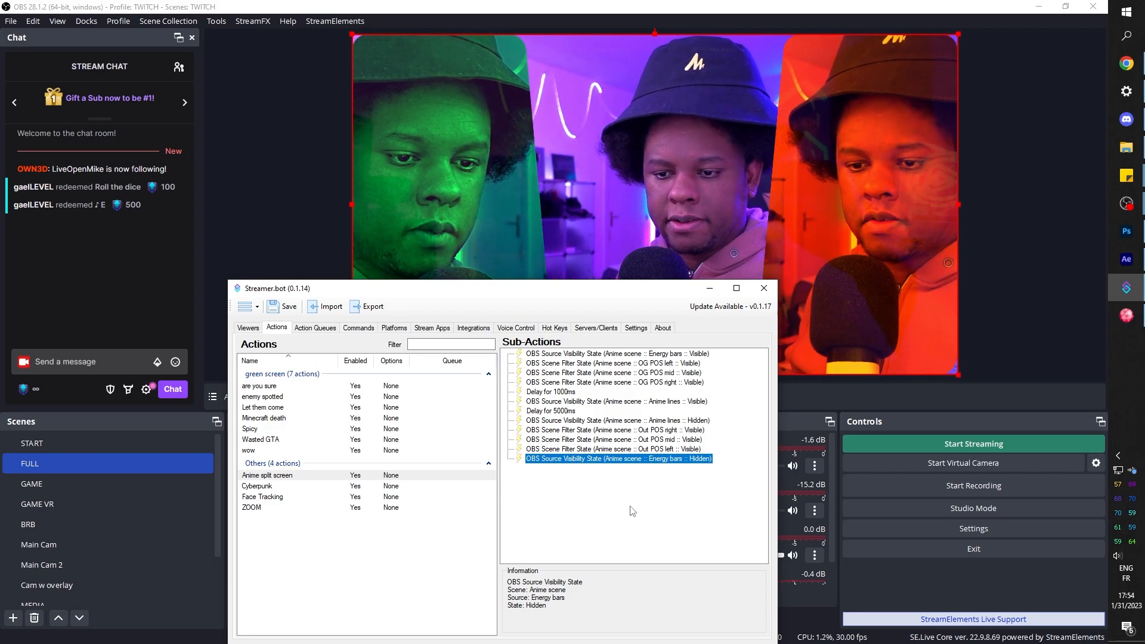
left_click(633, 511)
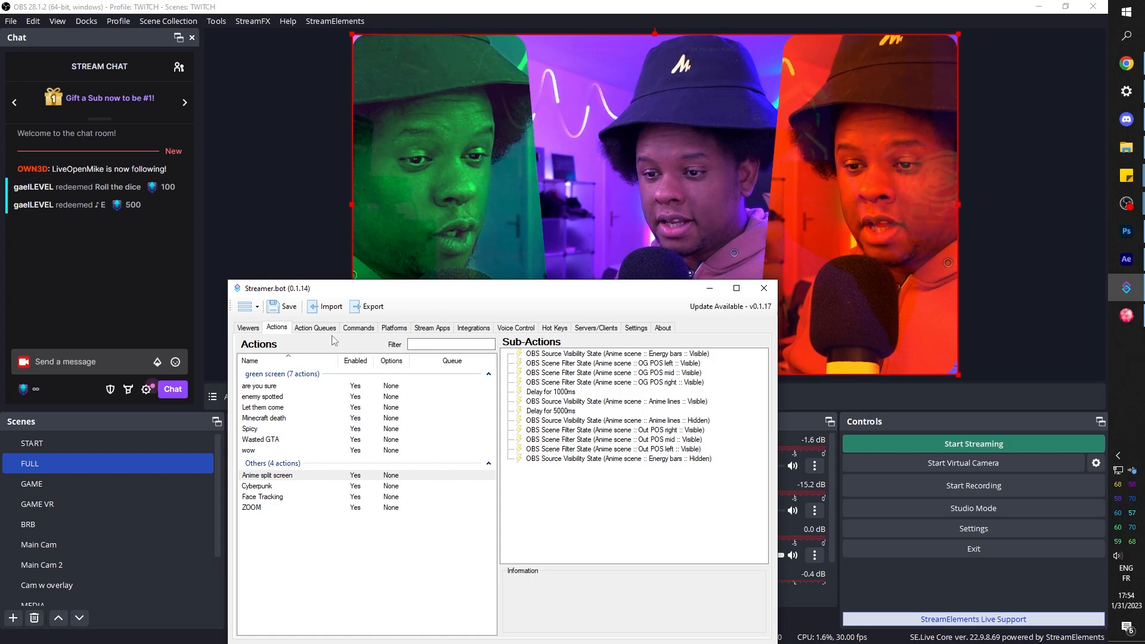
Step: Start a new Twitch channel point reward titled Anime Split Screen
left_click(393, 328)
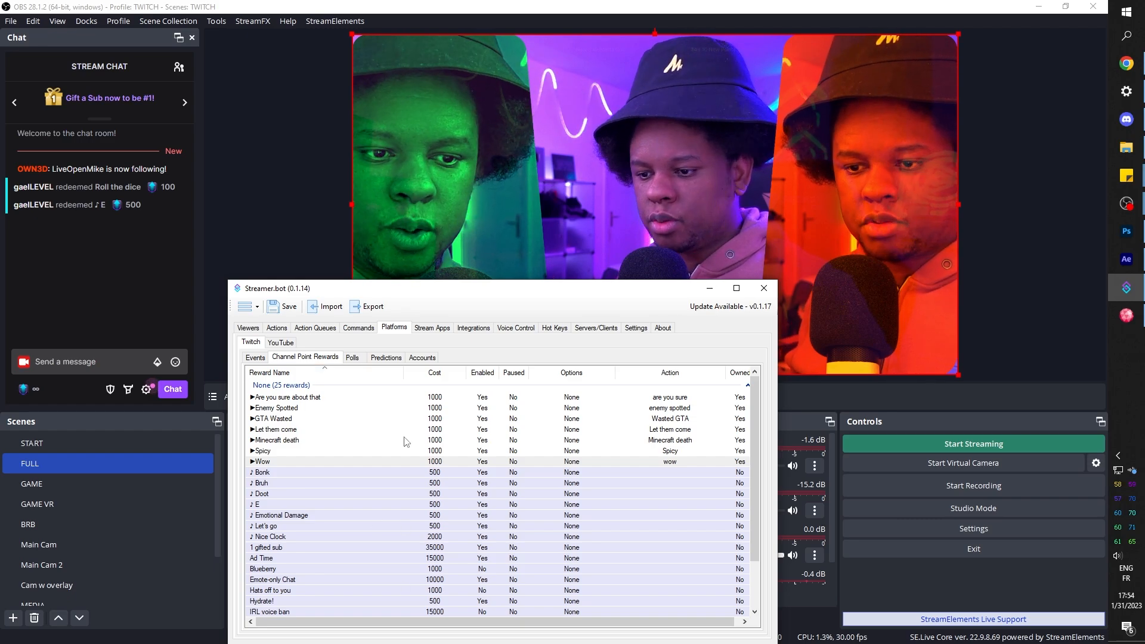
left_click_drag(418, 288, 303, 183)
scroll(239, 418, "down", 2)
right_click(213, 505)
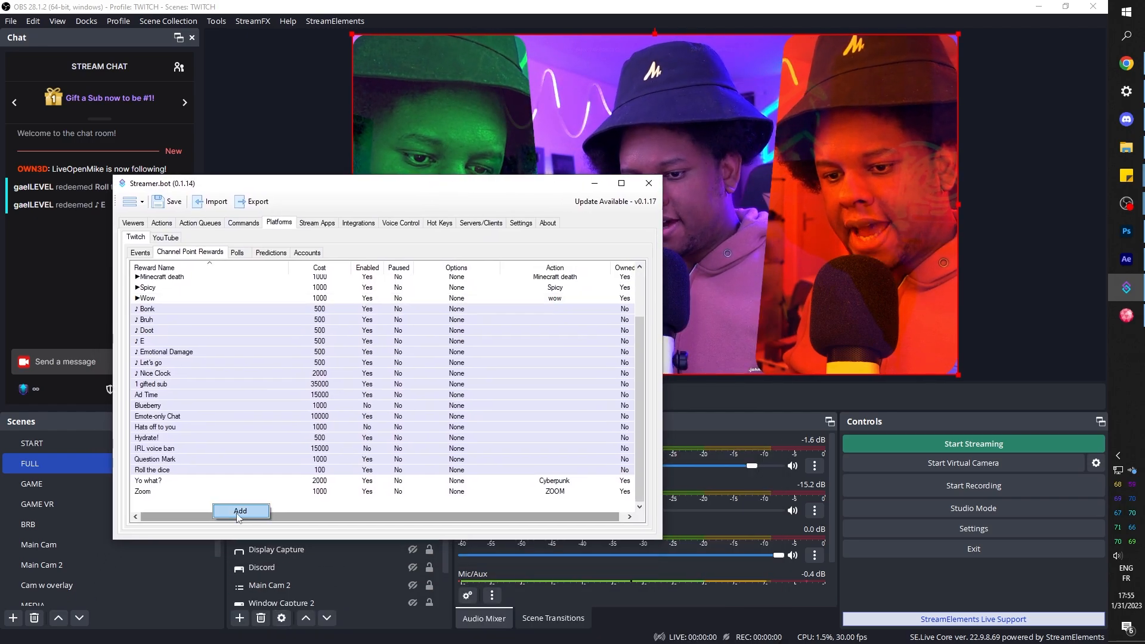
left_click(239, 511)
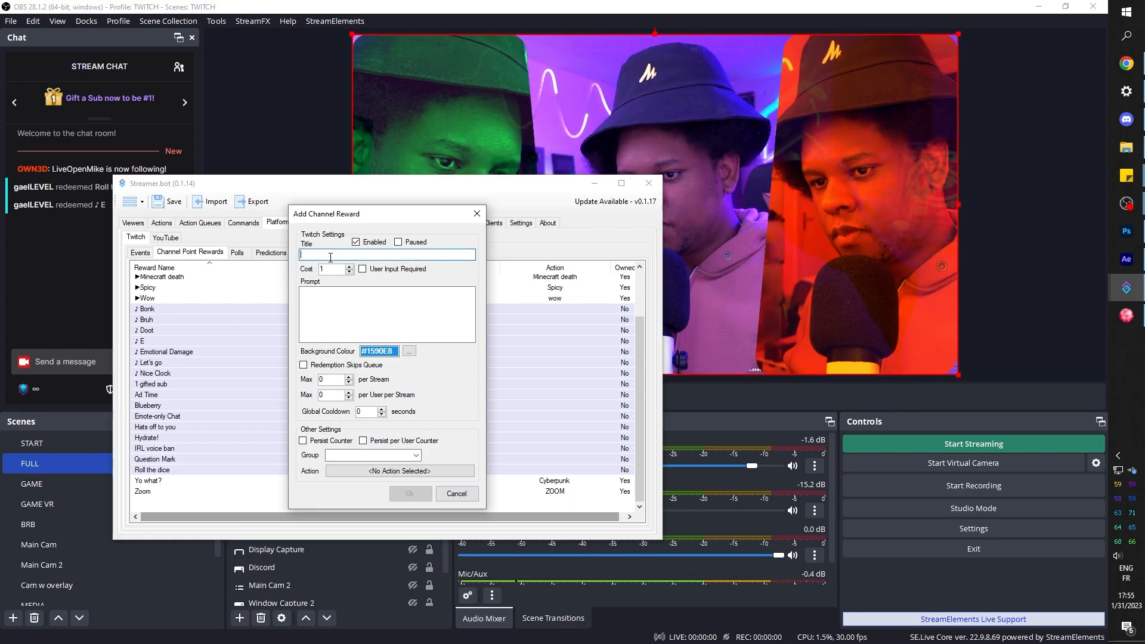
type("Ani")
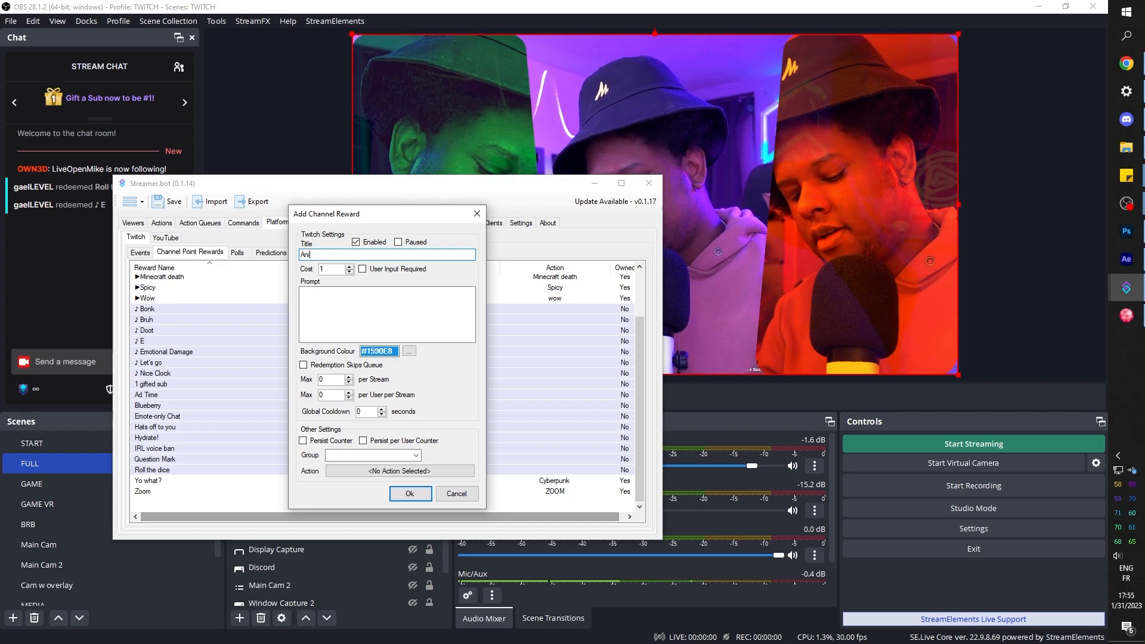
type("me Split Screen")
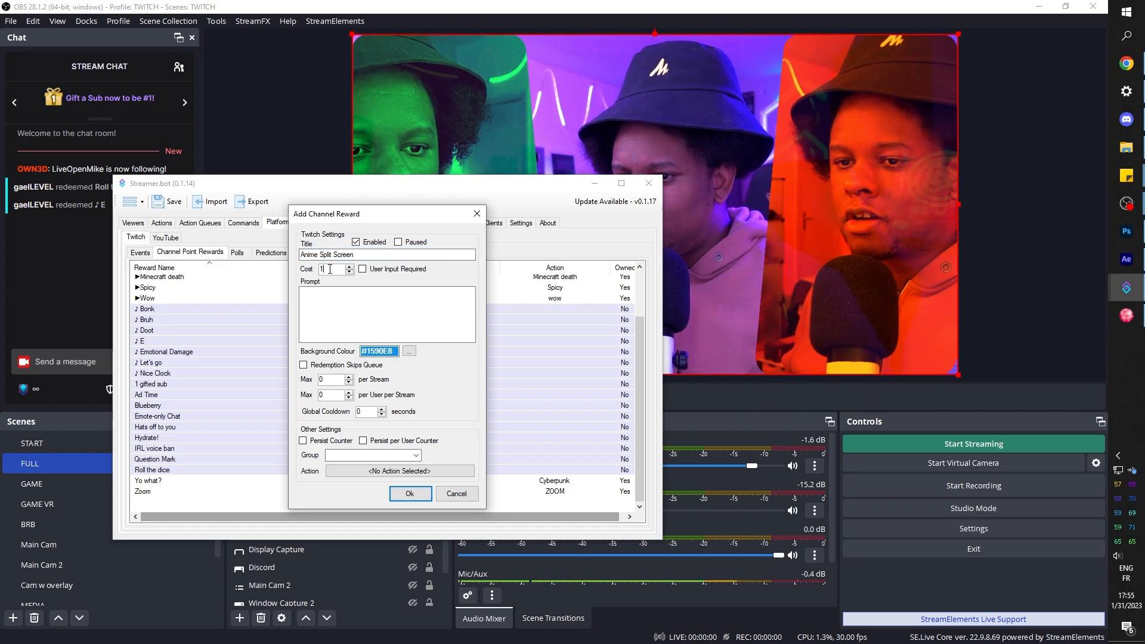
Step: Set the cost of the Anime Split Screen reward to 5000 points
key("Tab")
type("10")
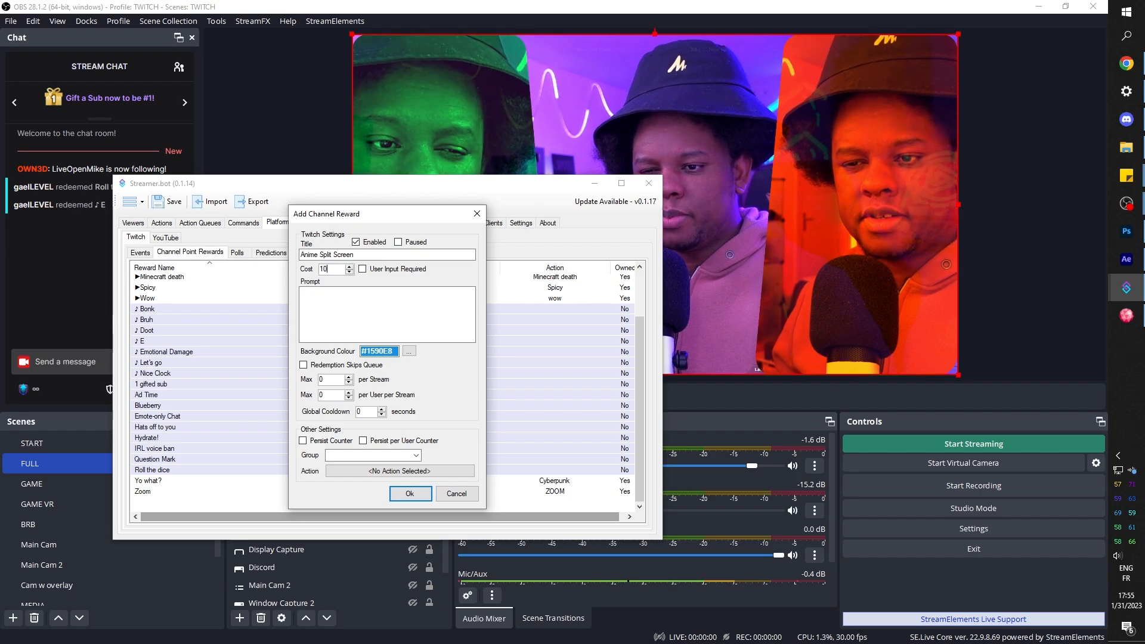
type("00")
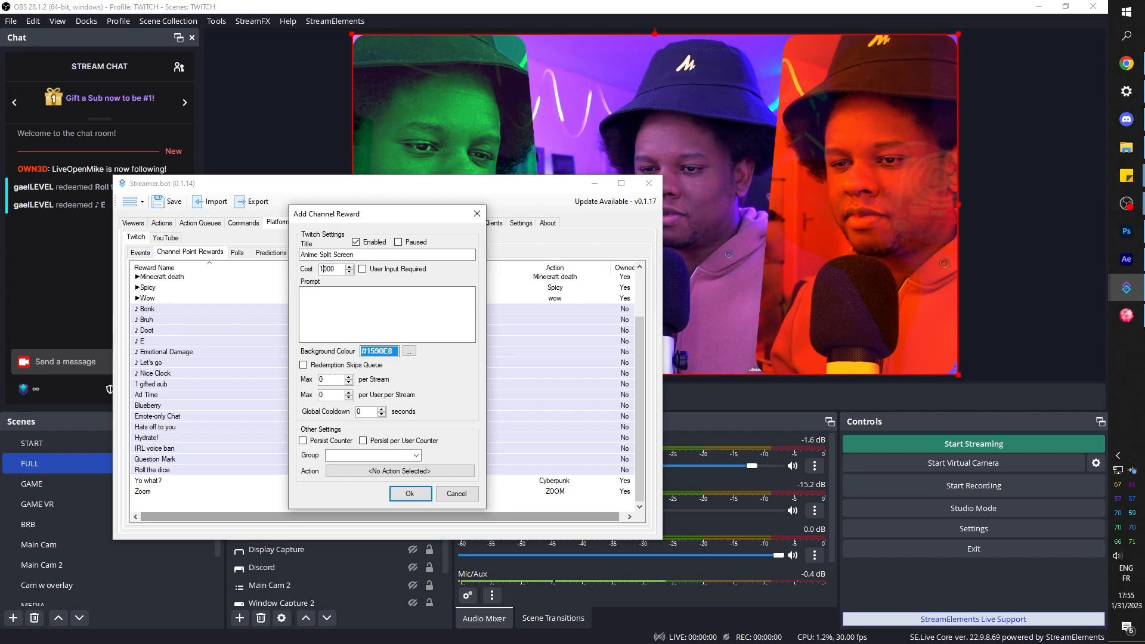
type("5")
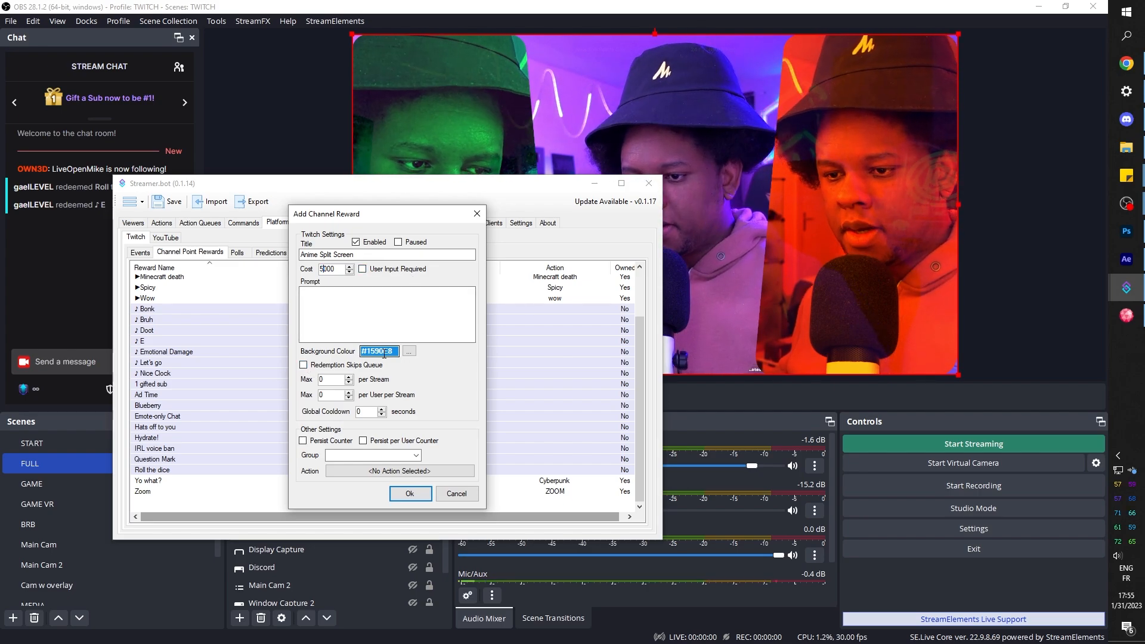
Step: Set the Anime Split Screen reward's background colour to the orange #FF8040
left_click(410, 352)
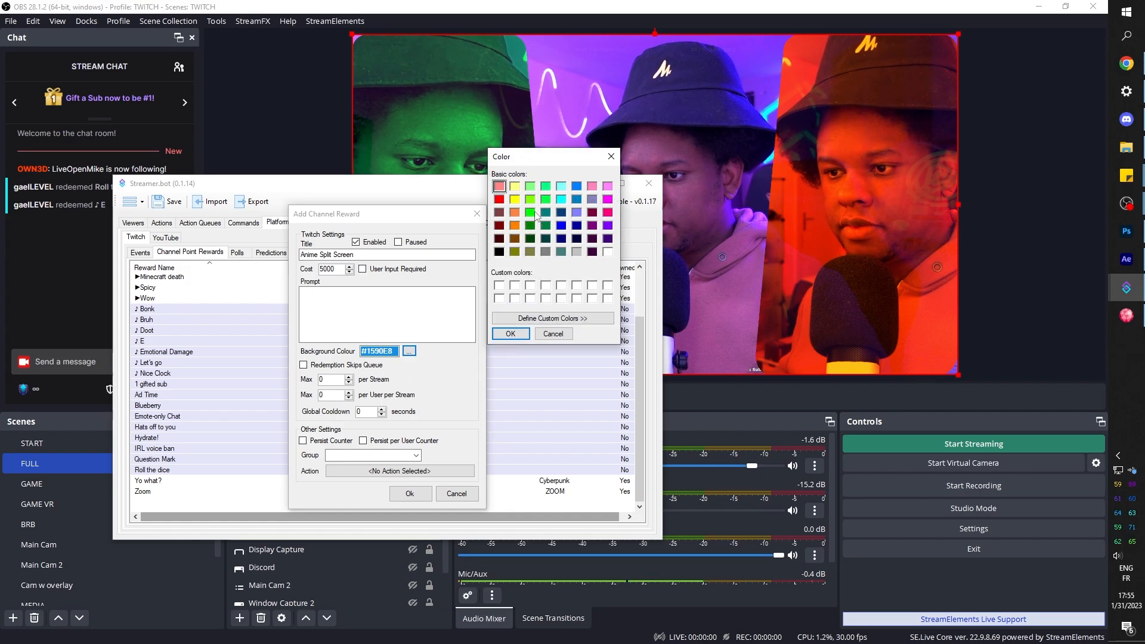
left_click(515, 213)
left_click(511, 334)
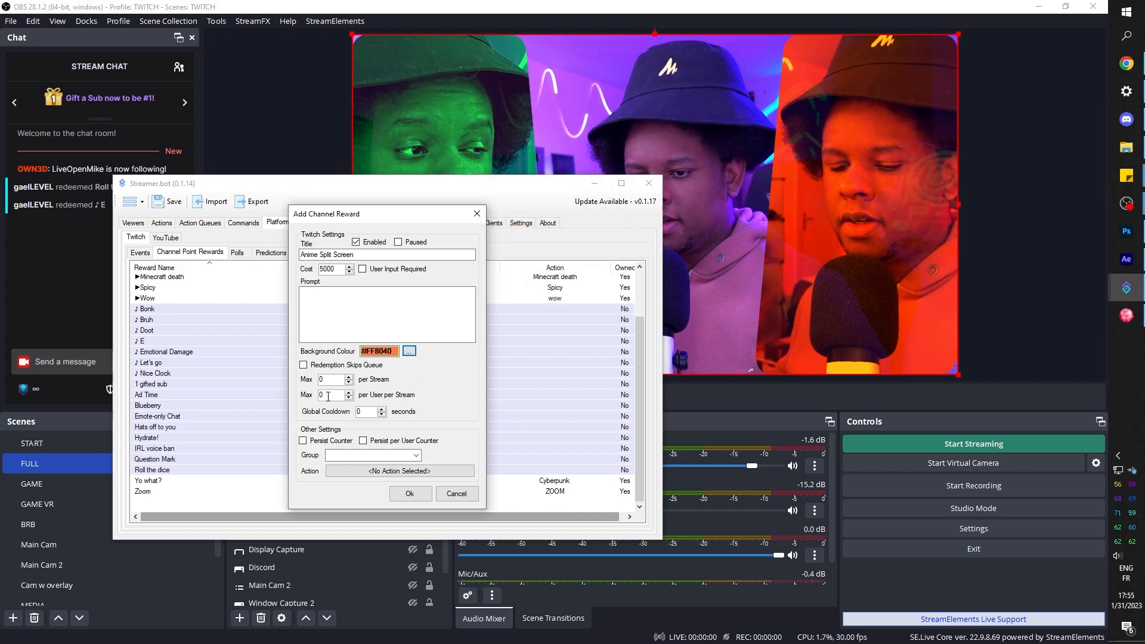
left_click_drag(367, 412, 352, 413)
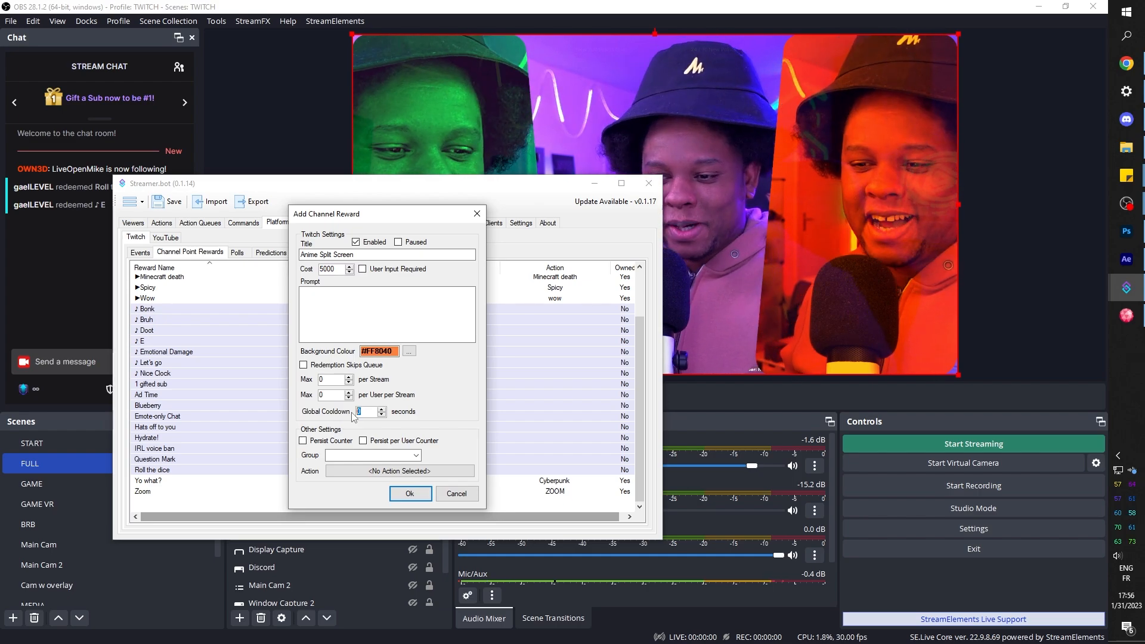
Step: Link the Anime split screen action to the new channel point reward and save the reward
left_click(342, 456)
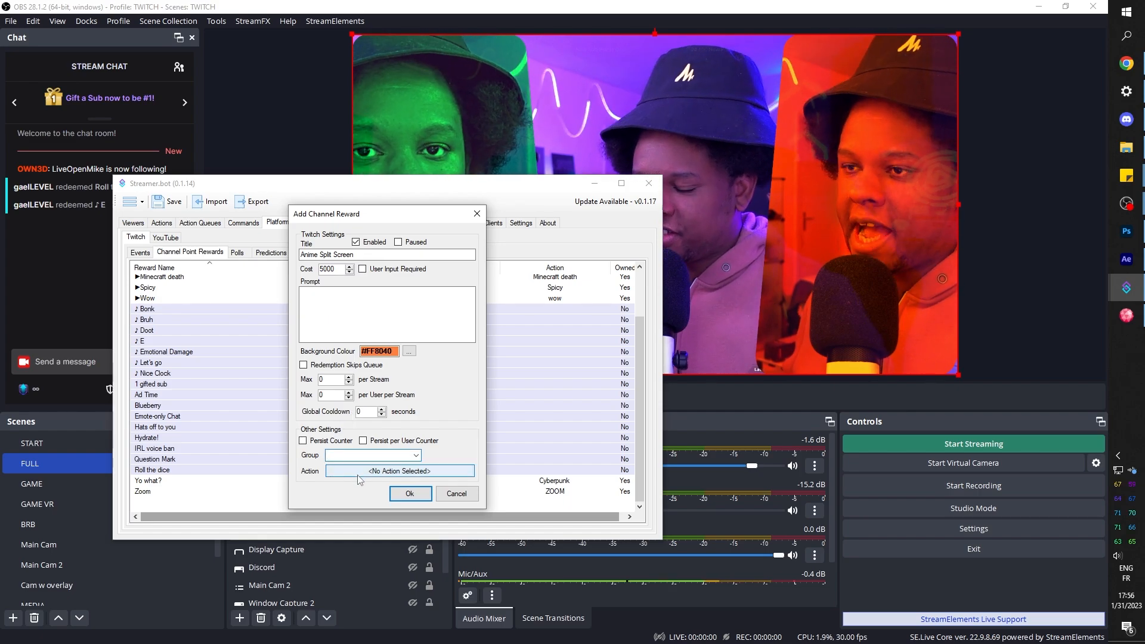
left_click(359, 476)
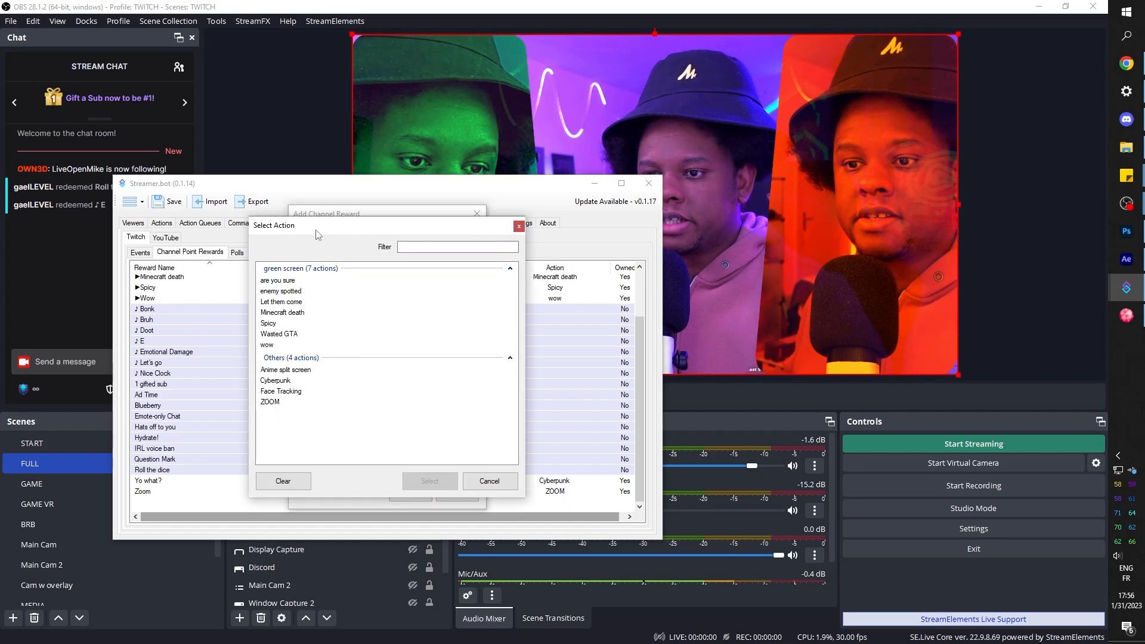
left_click_drag(318, 231, 385, 180)
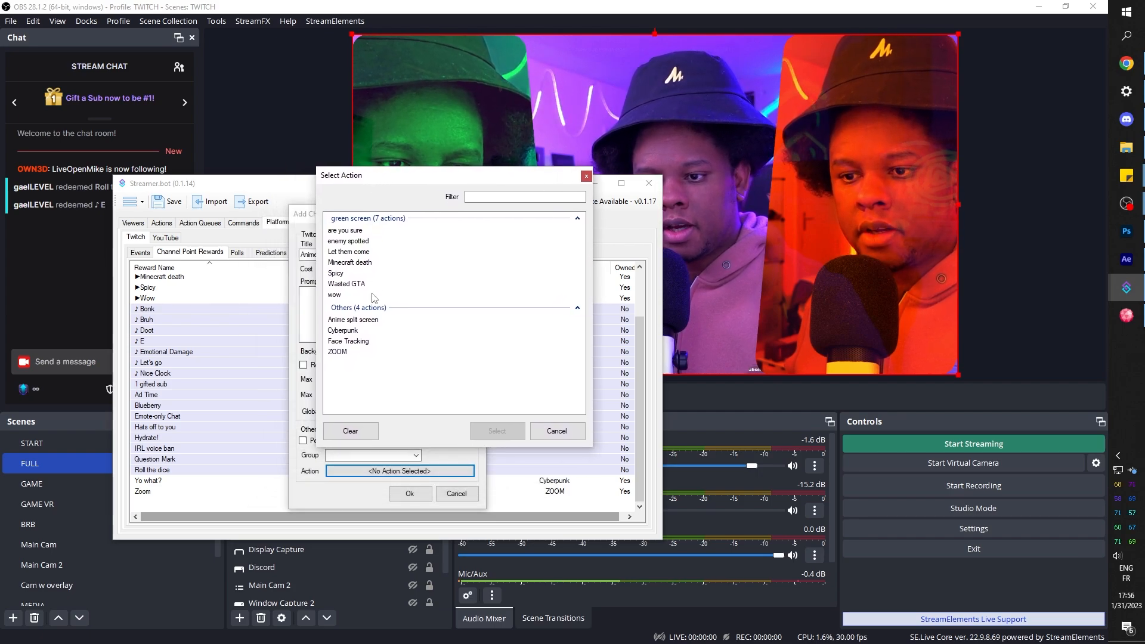
left_click(378, 323)
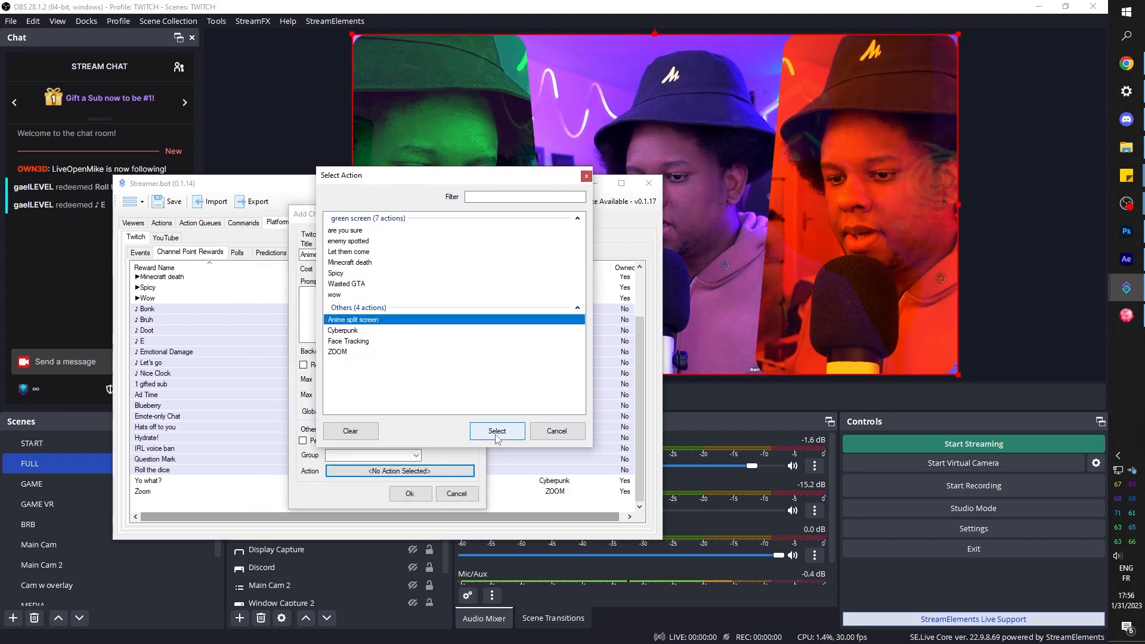
left_click(495, 433)
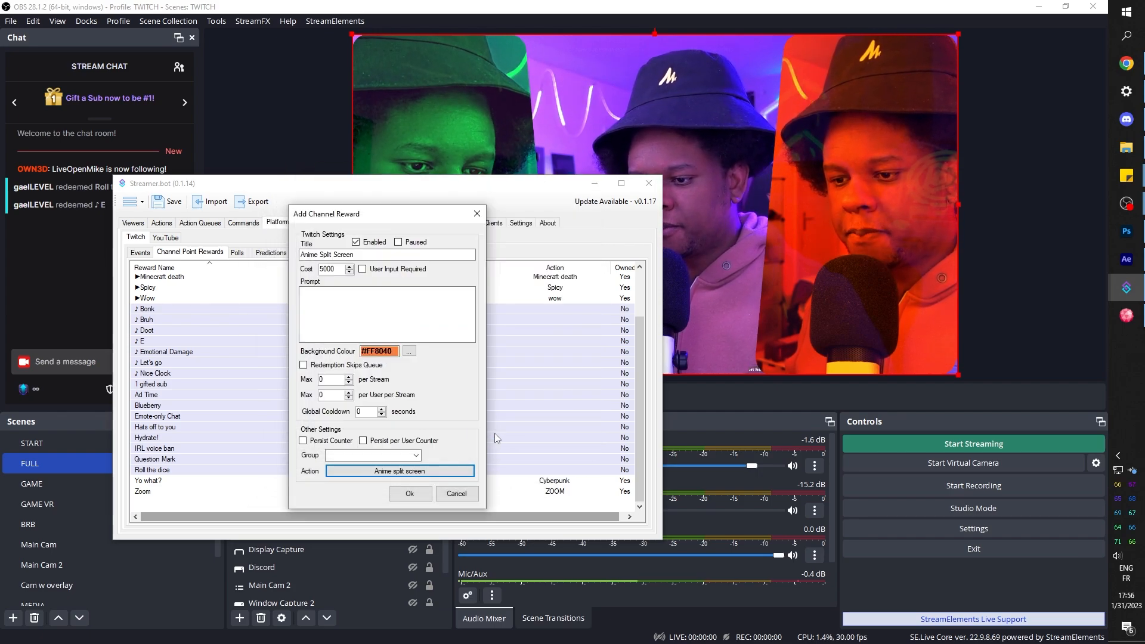
left_click(409, 495)
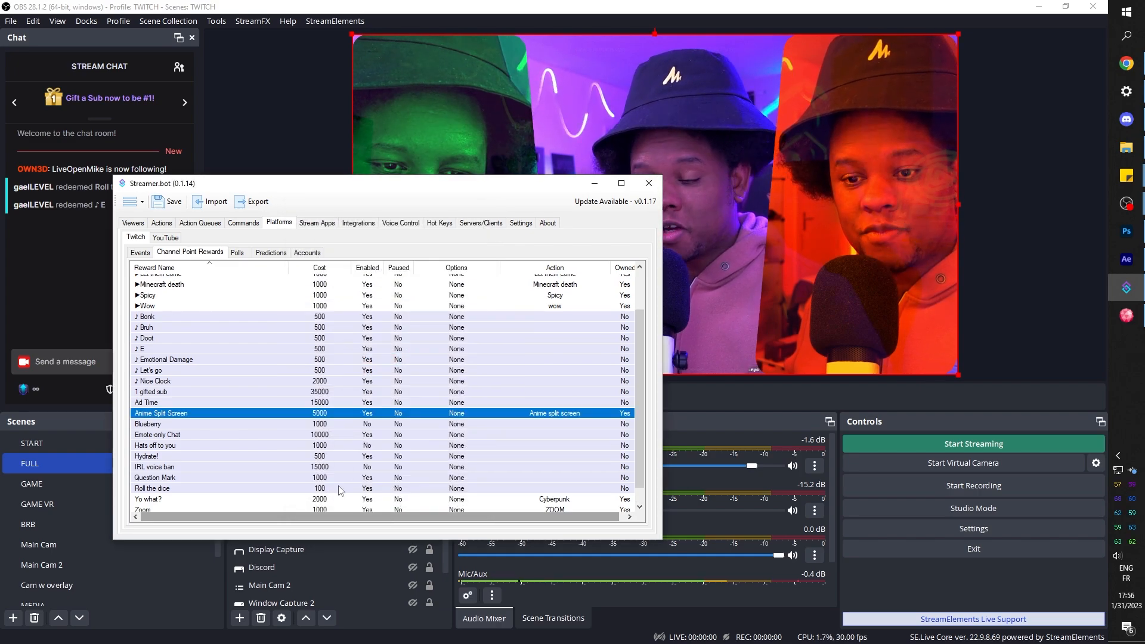
Step: Move the Streamer.bot window off the scene list, go to the Anime scene in OBS and hide its Energy bars source
left_click_drag(297, 186, 724, 333)
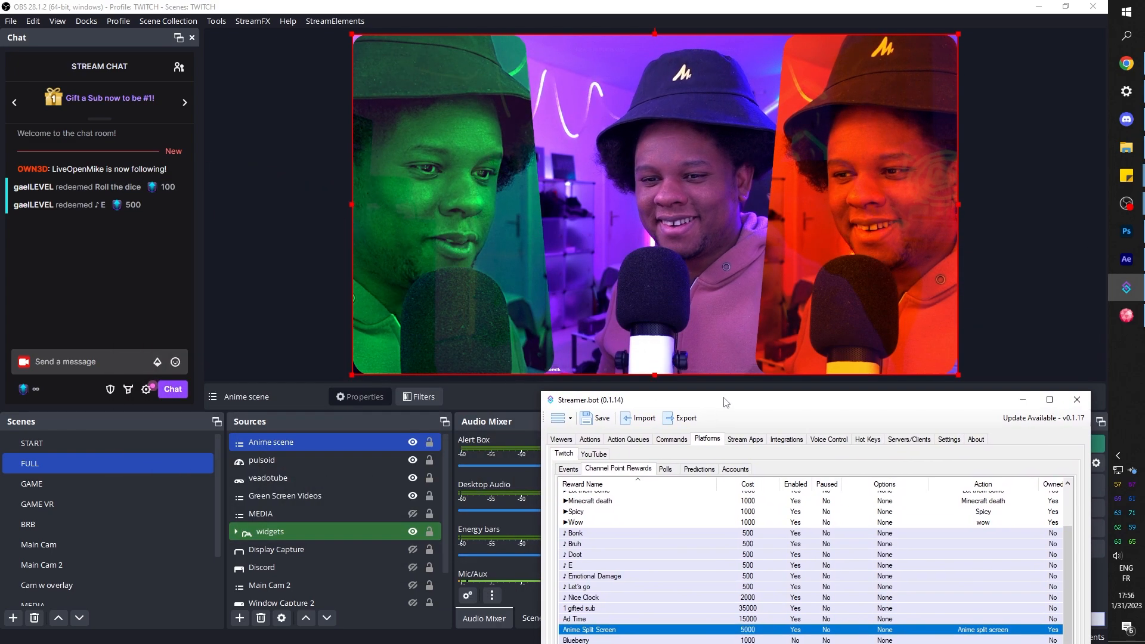
left_click(58, 369)
left_click(37, 394)
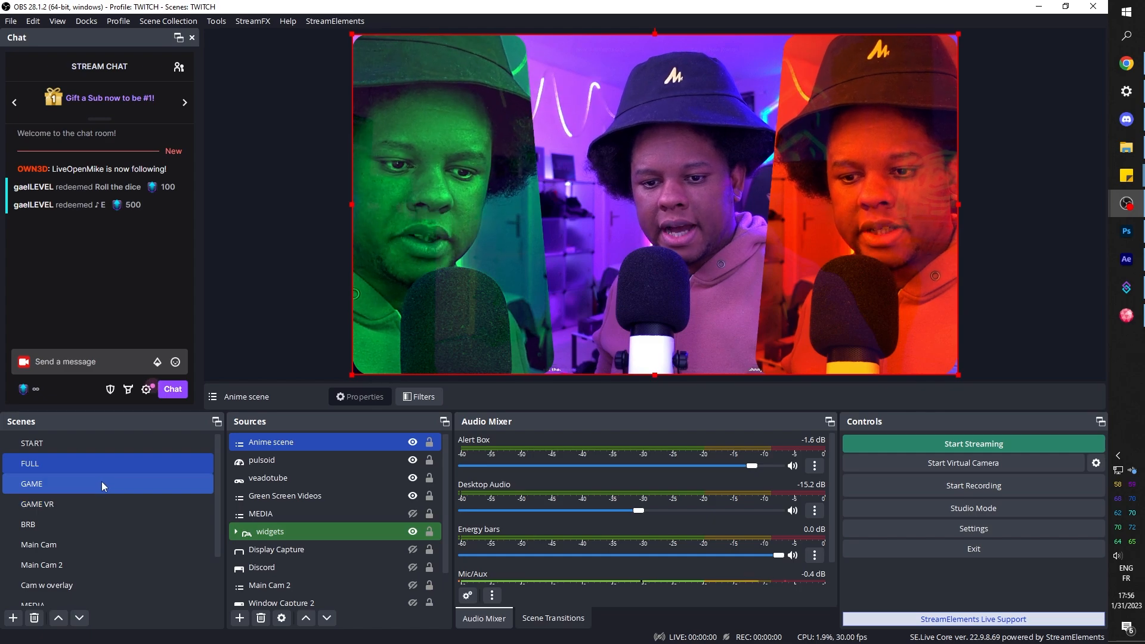
scroll(96, 501, "down", 1)
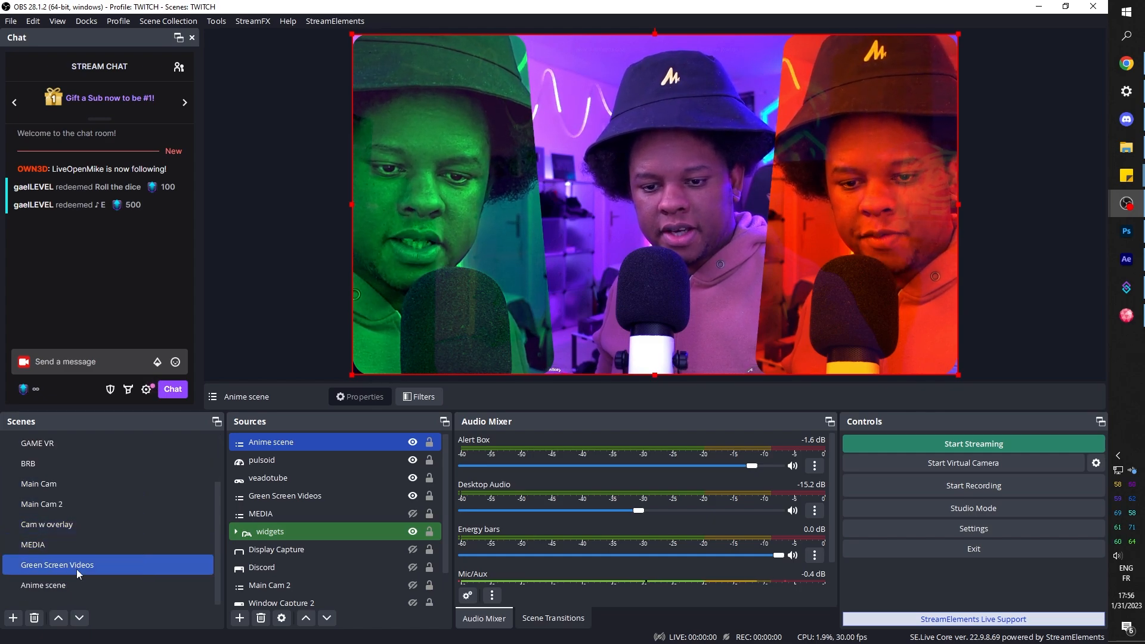
left_click(63, 583)
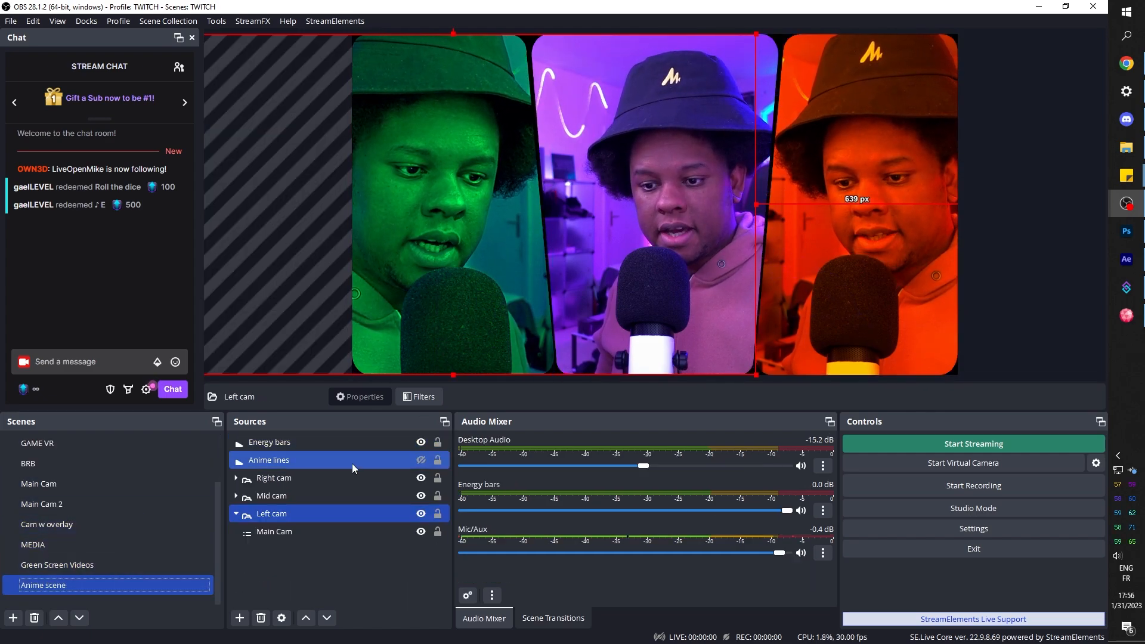
left_click(421, 445)
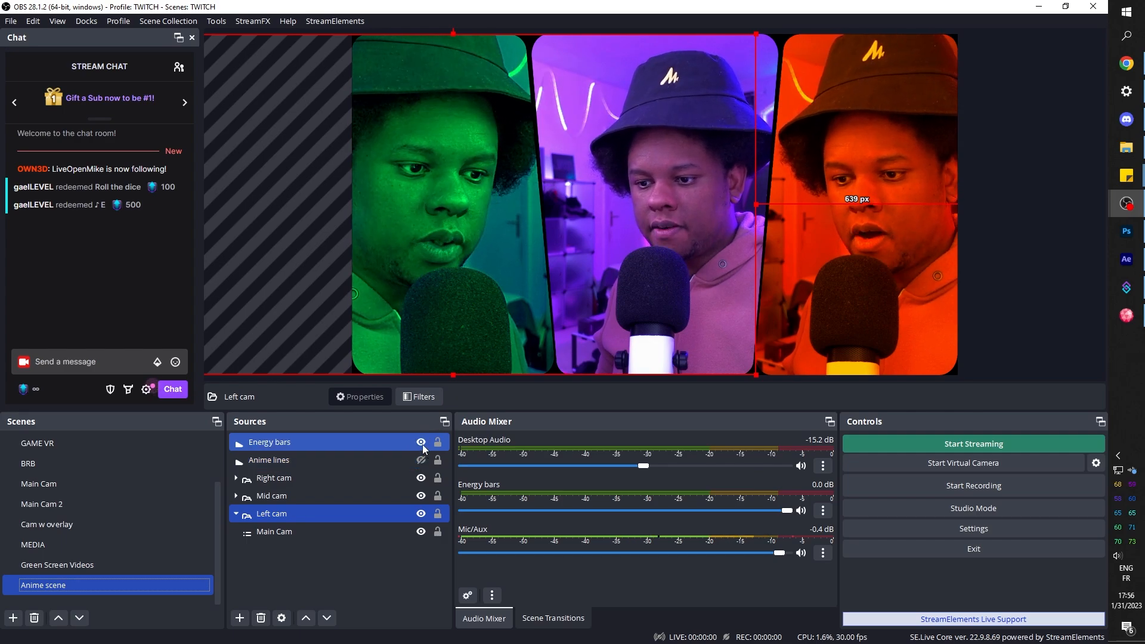
Step: Enable the Out POS right, Out POS mid and Out POS left filters on the Anime scene
right_click(32, 585)
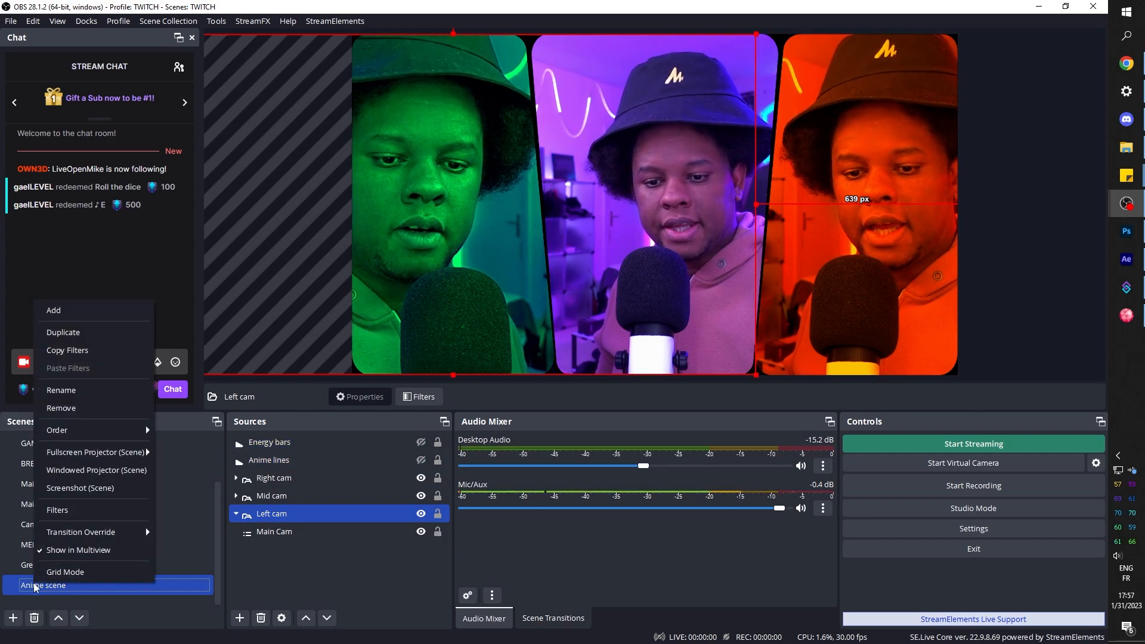
left_click(72, 514)
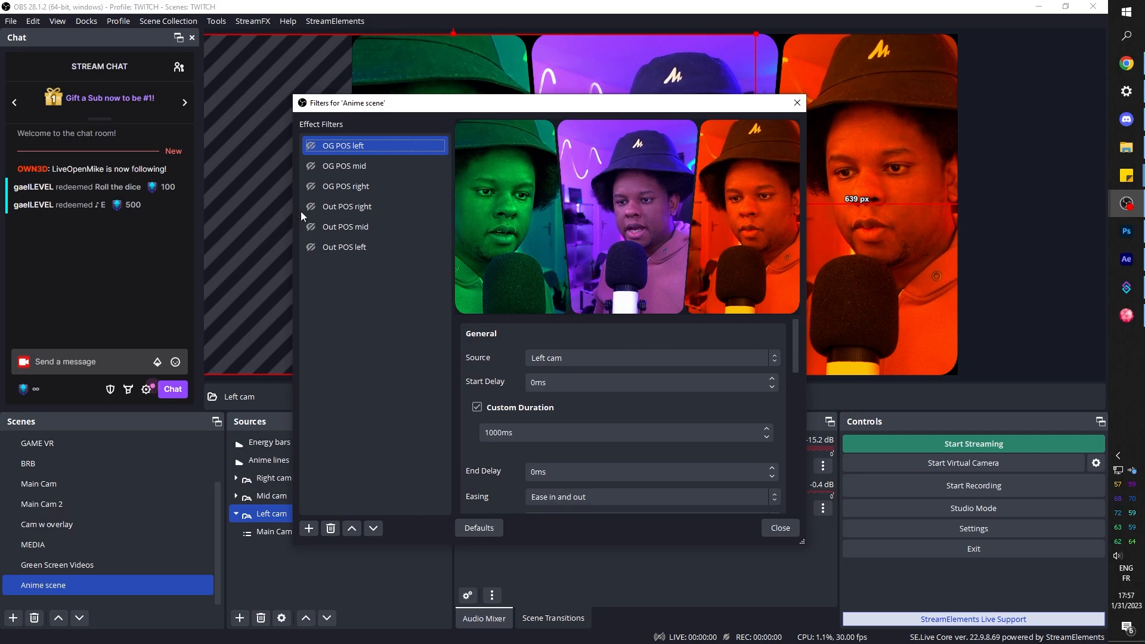
left_click(311, 207)
left_click(310, 227)
left_click(310, 247)
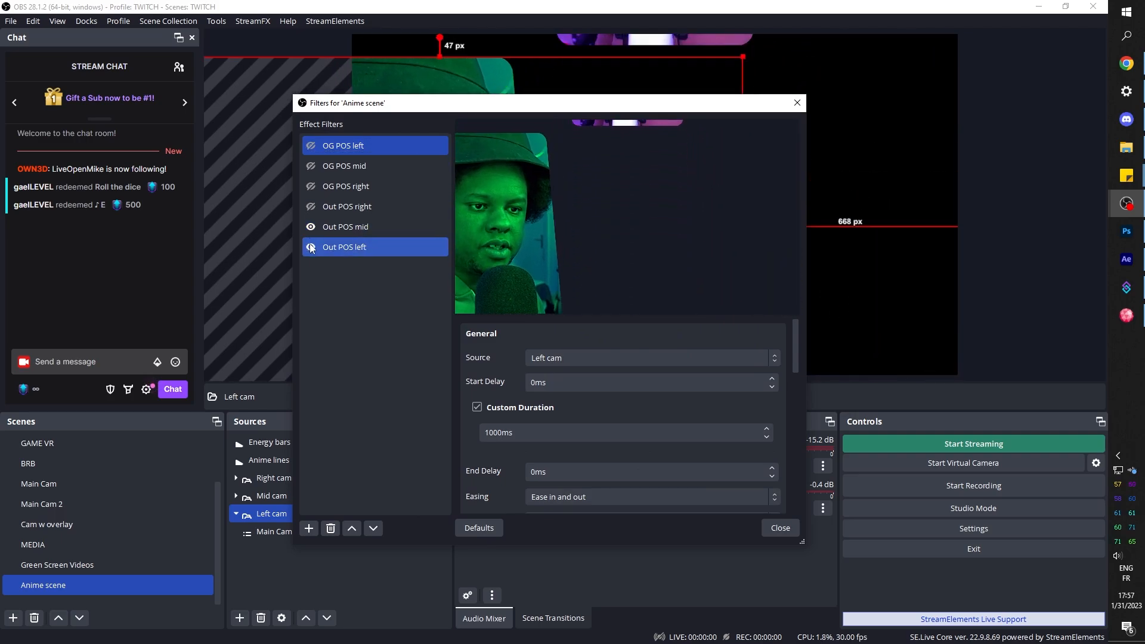
key("Escape")
Step: Return to the FULL scene and redeem the Anime Split Screen reward in the stream chat for 5,000 points
scroll(48, 445, "up", 1)
left_click(73, 470)
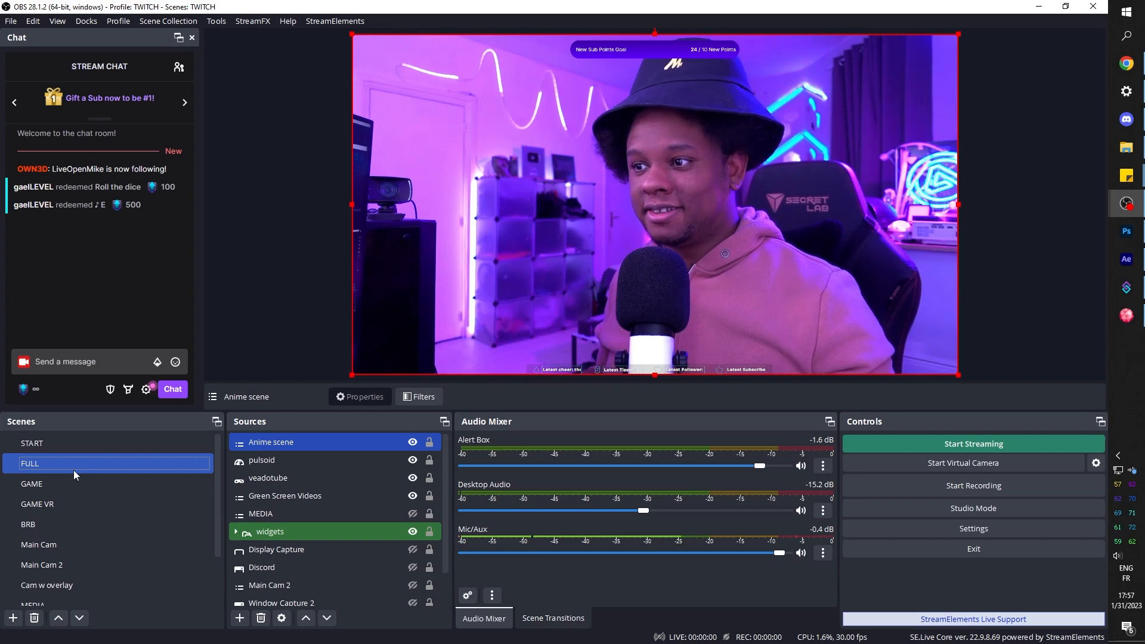
left_click(24, 441)
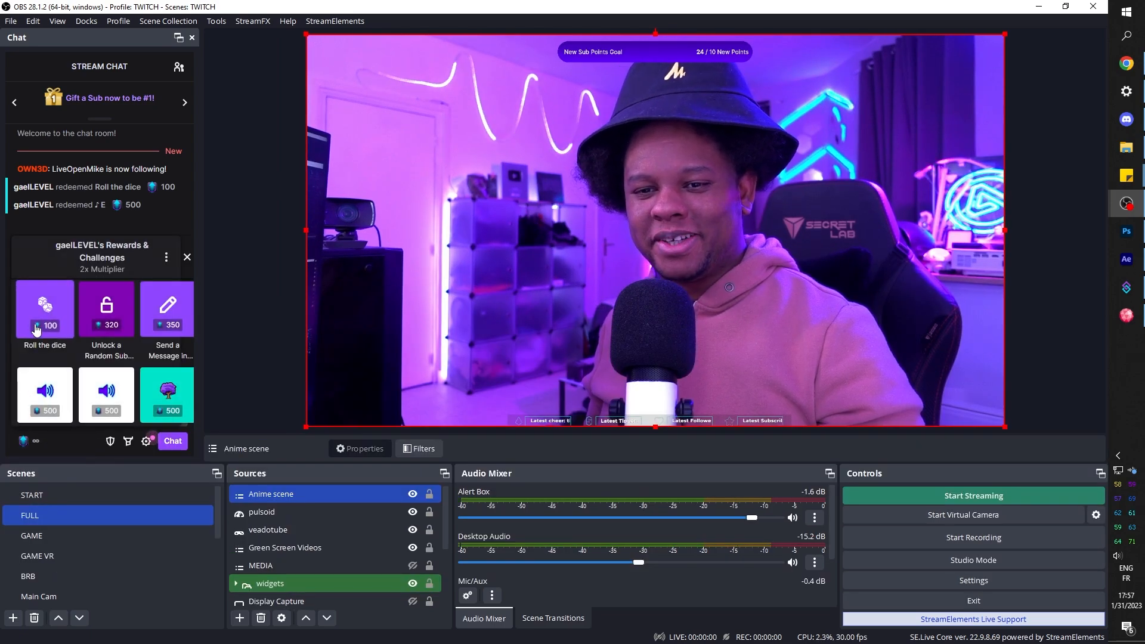
scroll(57, 364, "down", 10)
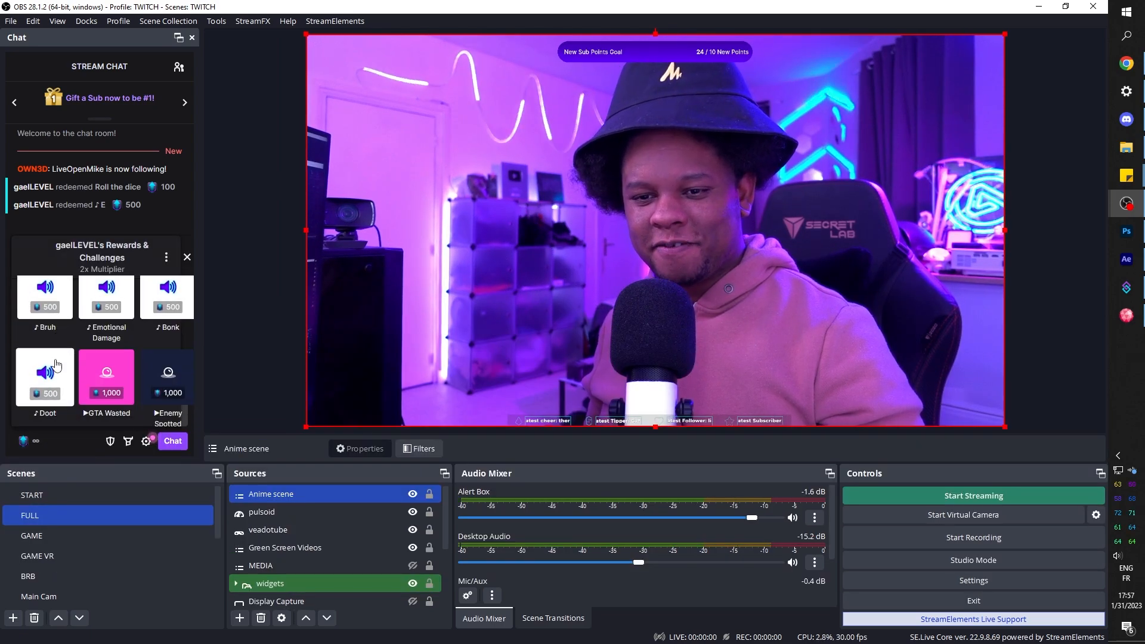
left_click(156, 306)
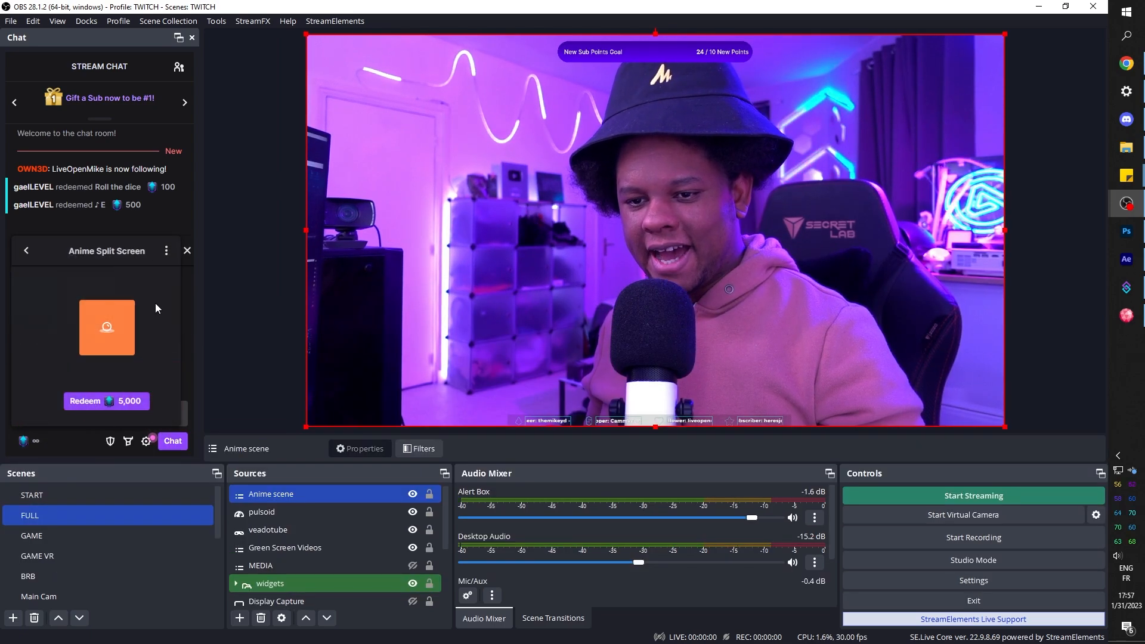
left_click(83, 401)
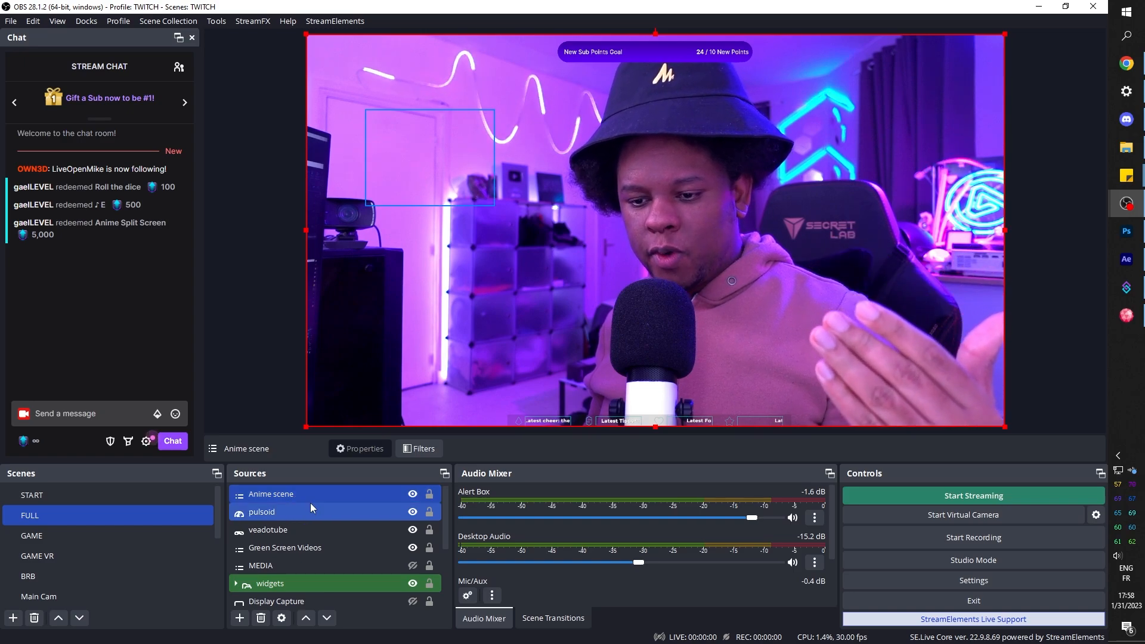
Step: Look through the widgets group's sources, collapse it and move the Anime scene source directly below the group in the FULL scene
scroll(308, 513, "down", 1)
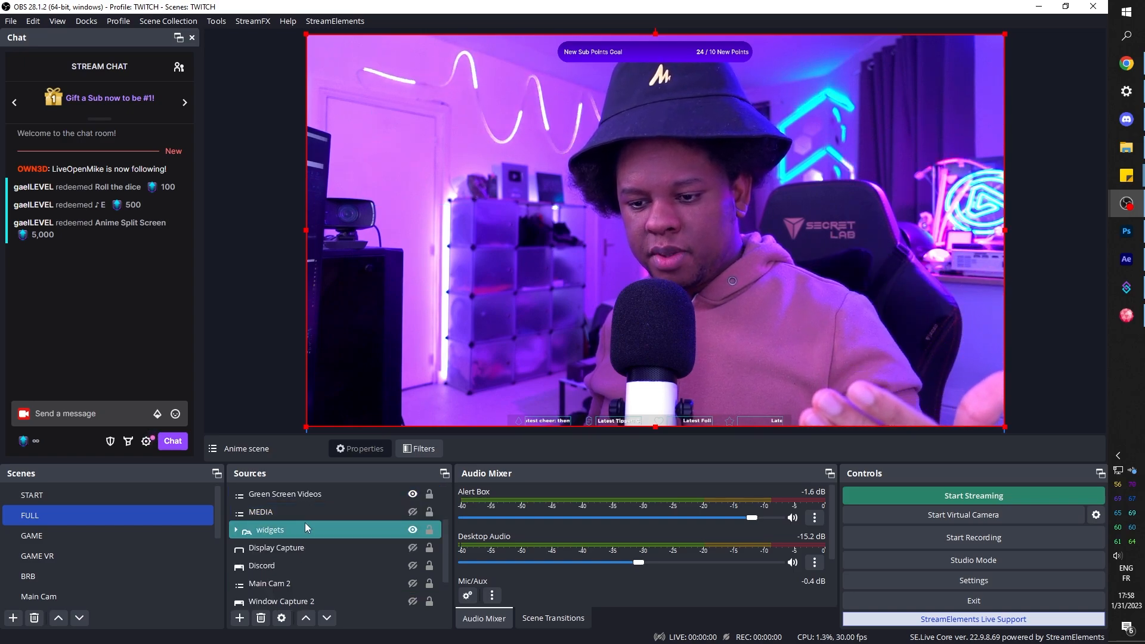
left_click(236, 530)
scroll(257, 540, "down", 1)
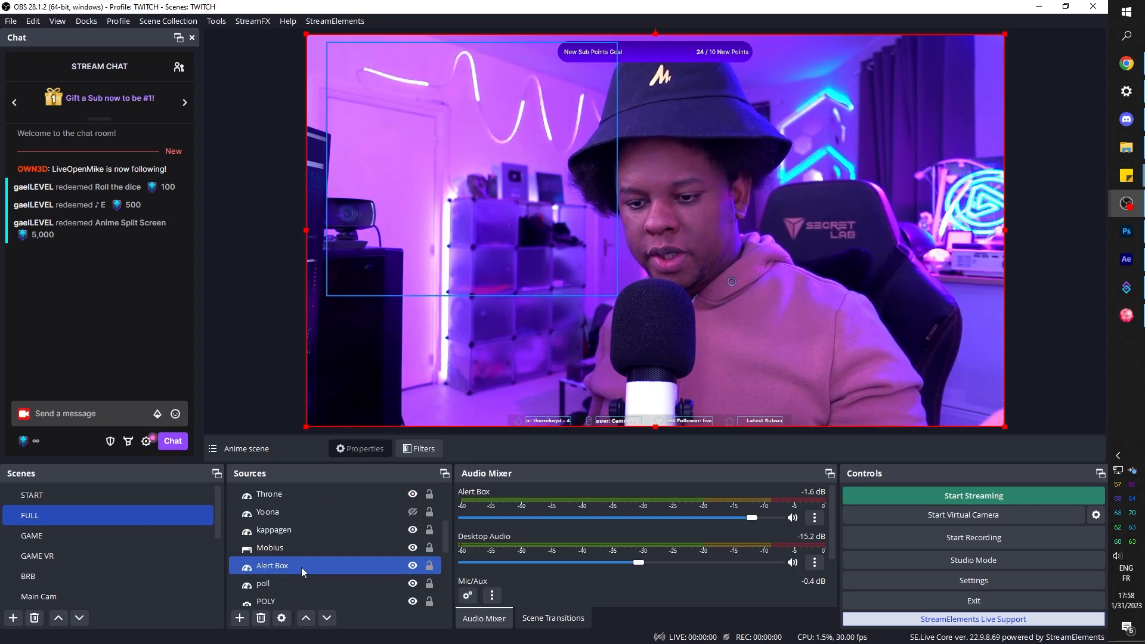
left_click(289, 547)
scroll(289, 546, "up", 2)
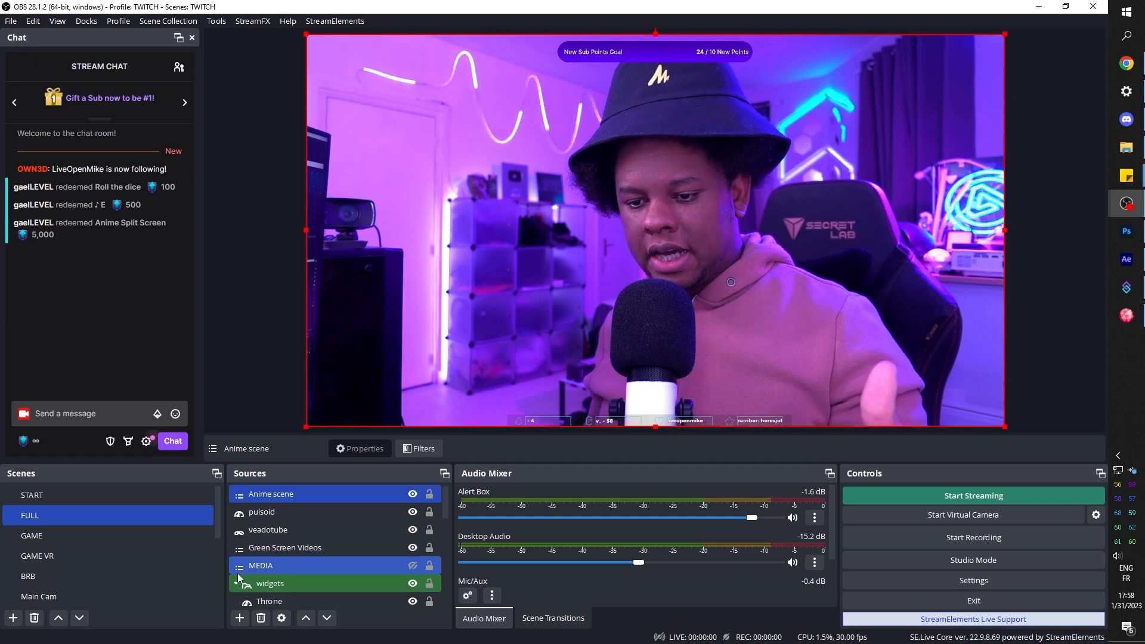
left_click(236, 586)
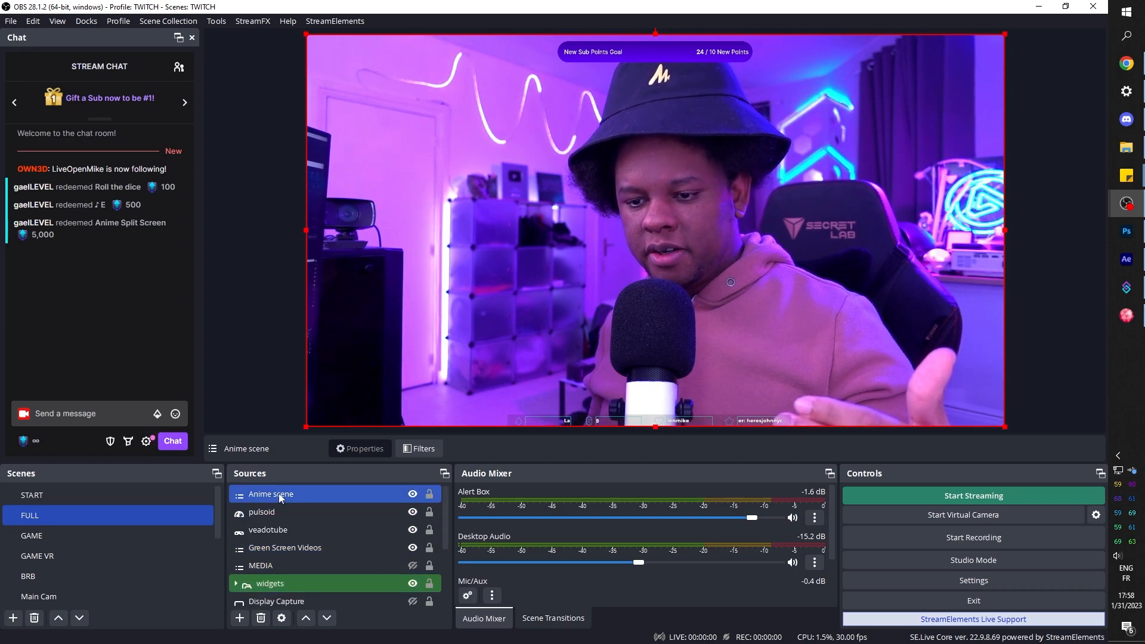
left_click_drag(280, 498, 316, 589)
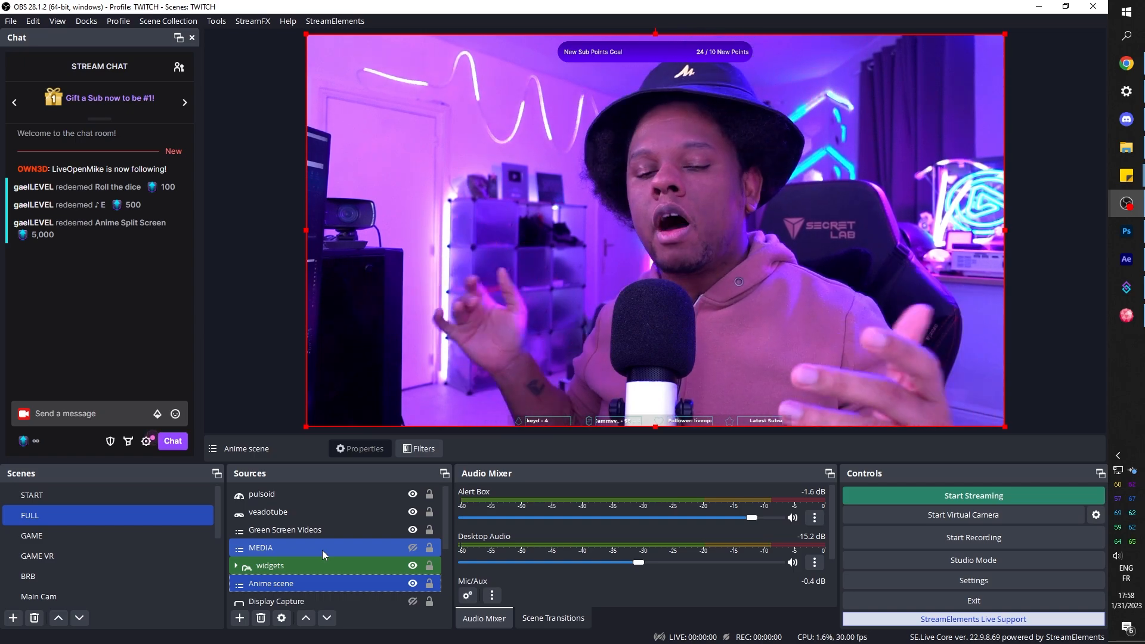
Step: Copy the Anime scene source and paste it as a reference into the GAME scene, placed directly below the overlays group
scroll(274, 589, "down", 1)
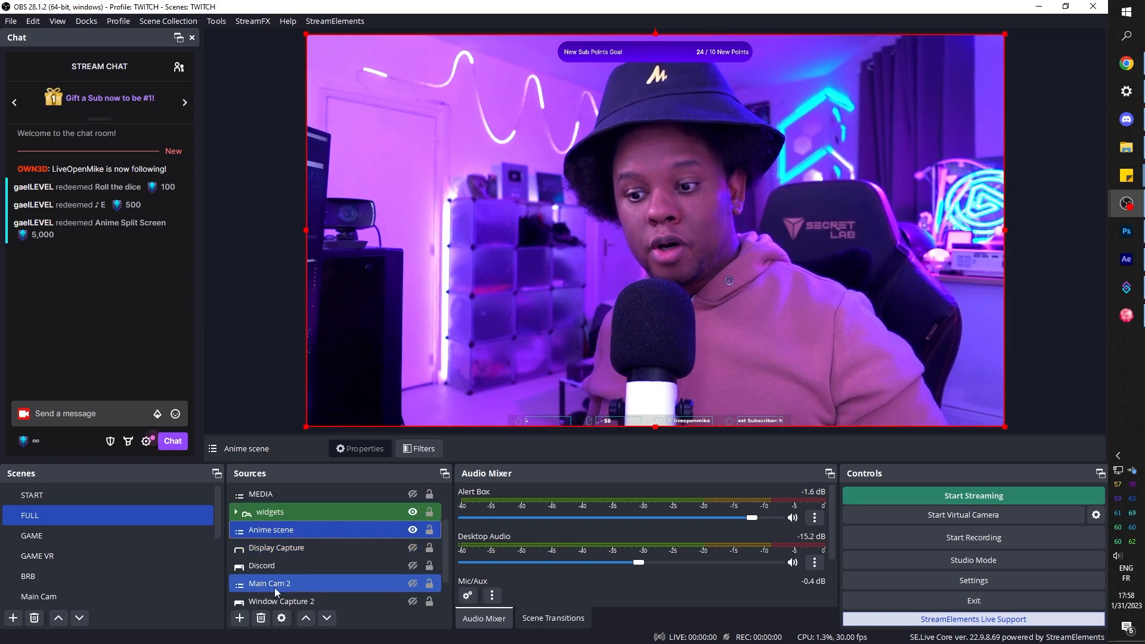
right_click(293, 531)
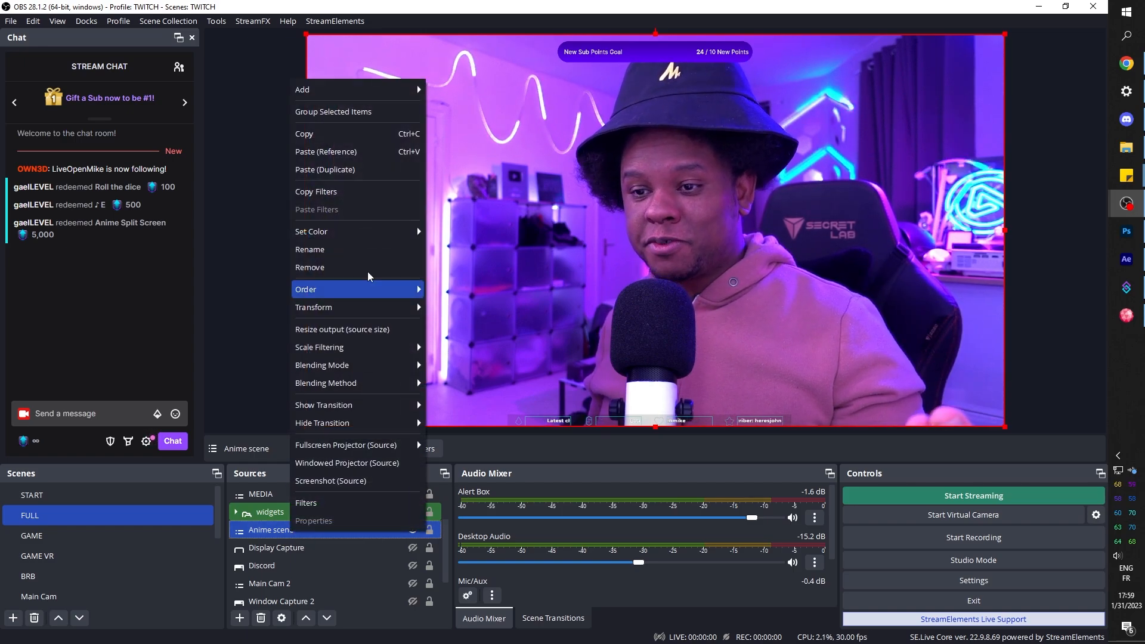
left_click(331, 138)
left_click(53, 535)
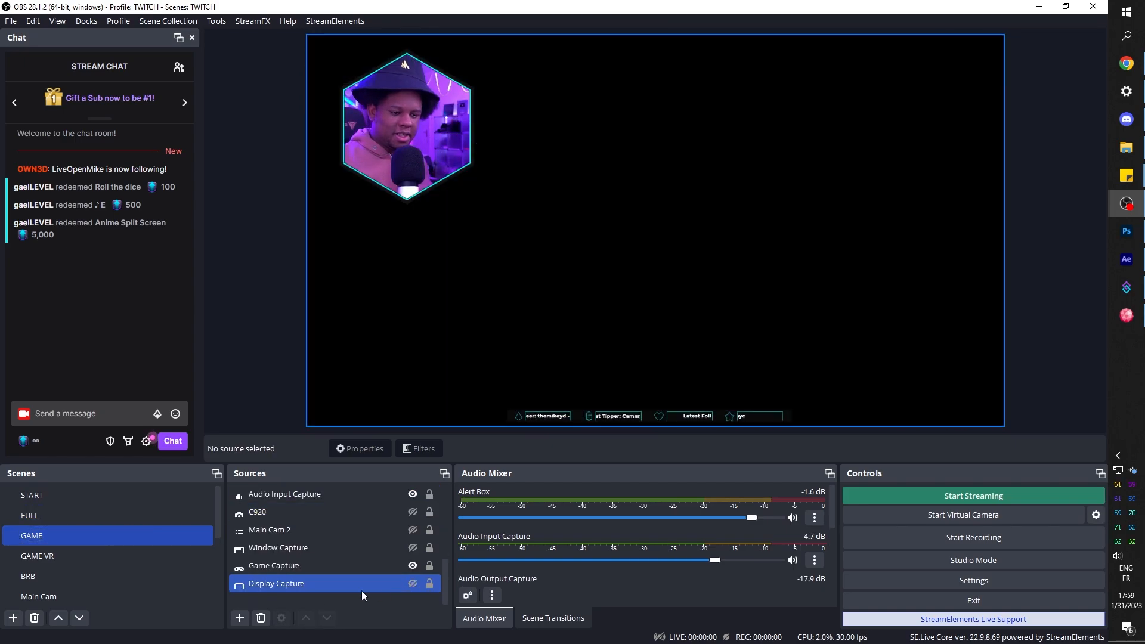
right_click(341, 594)
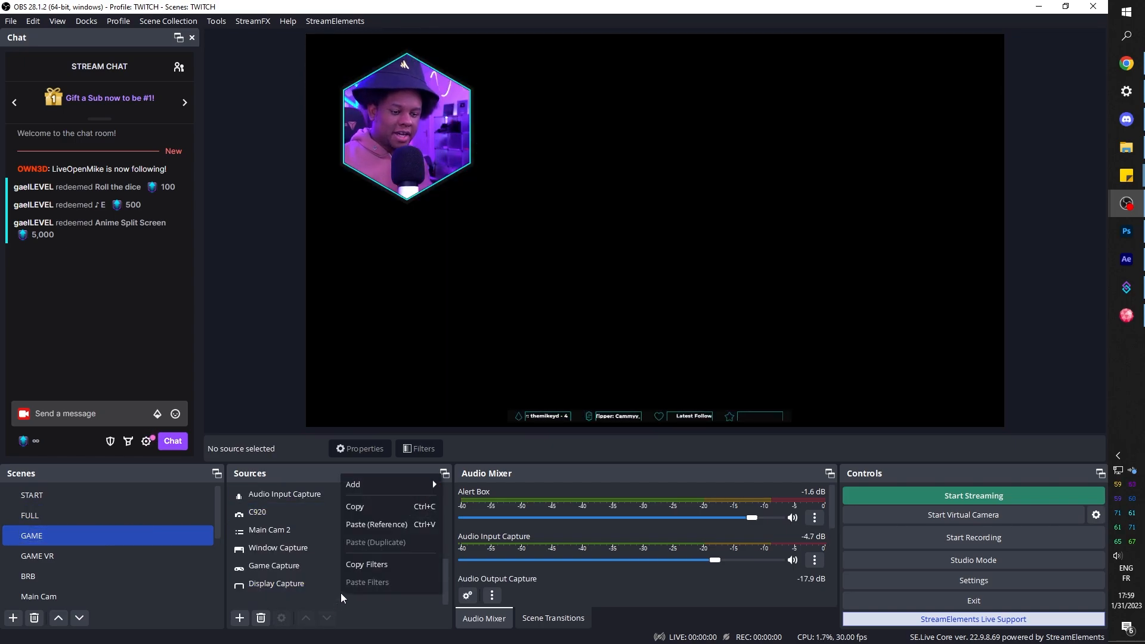
left_click(366, 524)
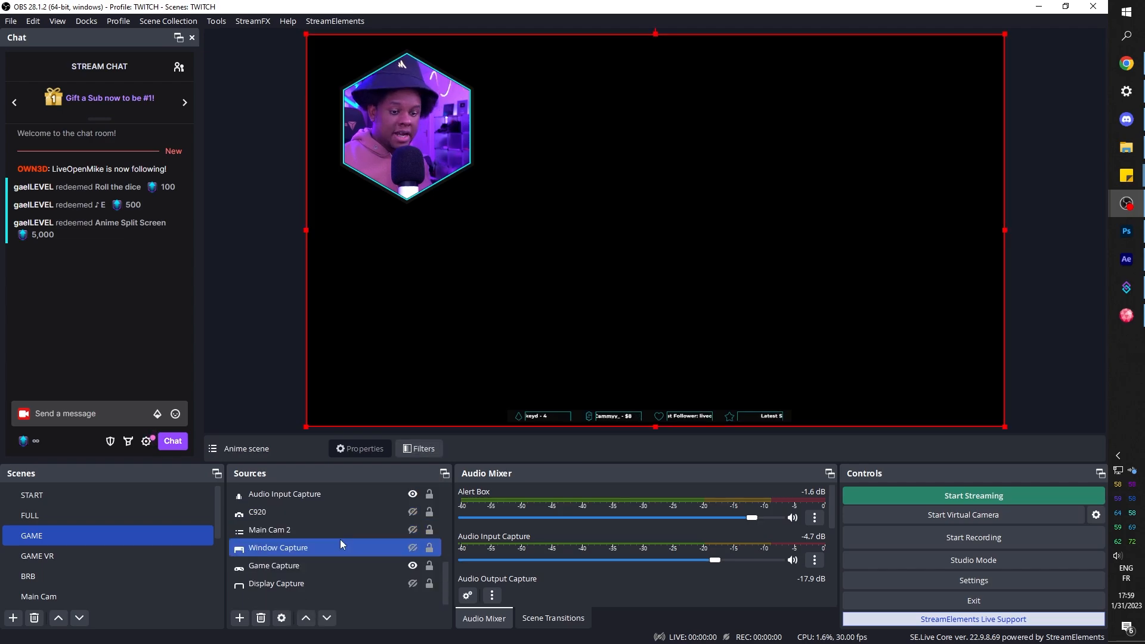
scroll(287, 561, "up", 2)
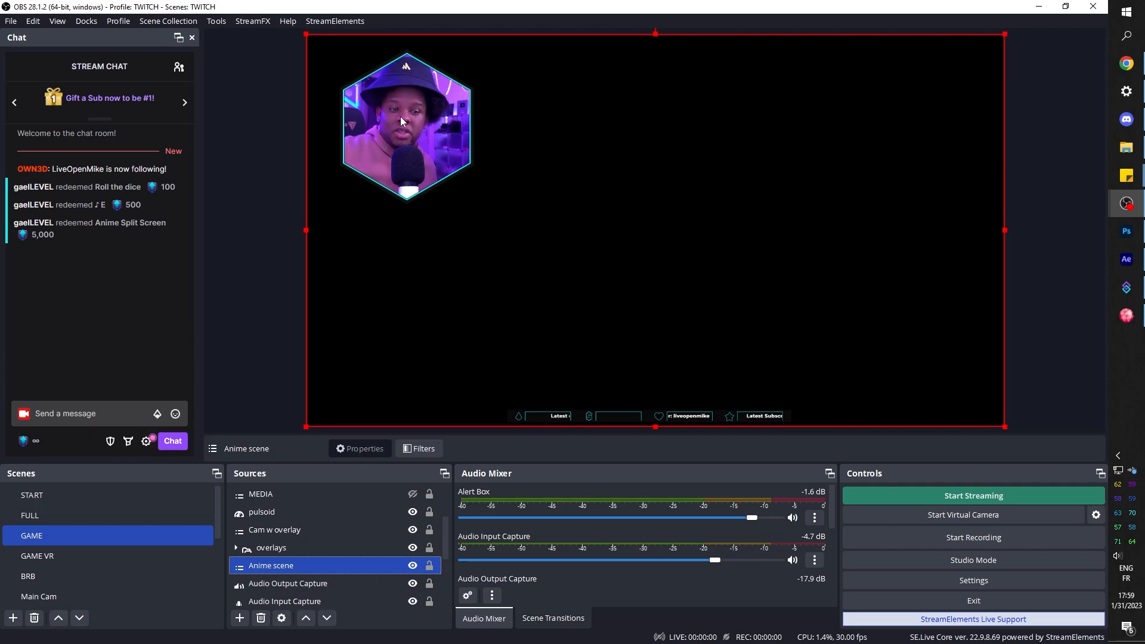
Step: Redeem the Anime Split Screen reward from the stream chat to test it in the GAME scene
left_click(27, 441)
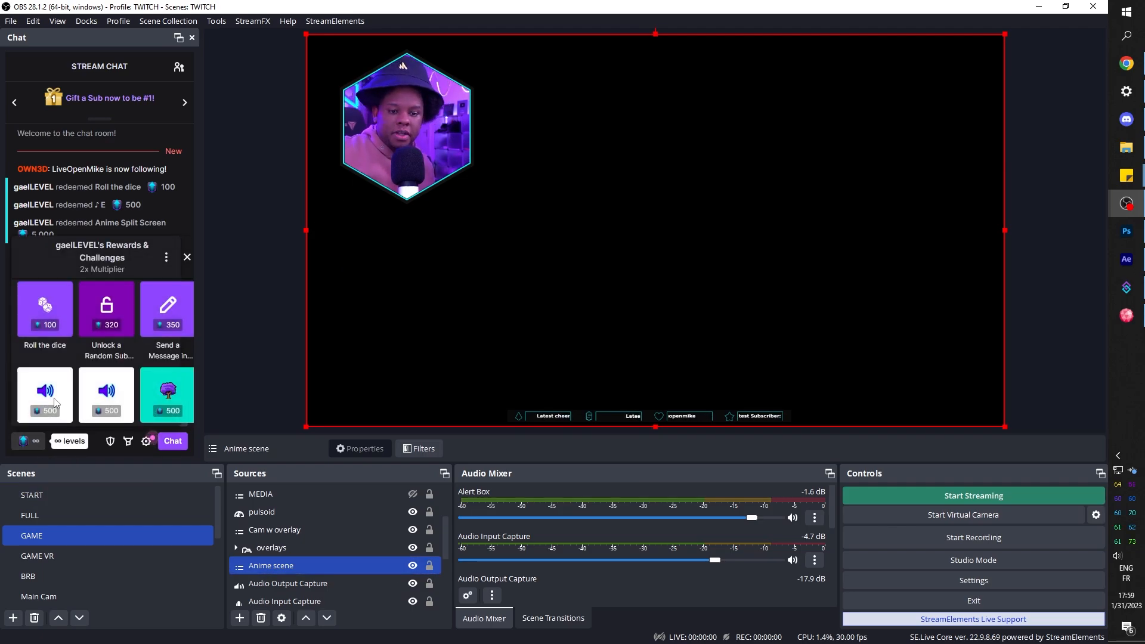
scroll(90, 356, "down", 6)
left_click(170, 317)
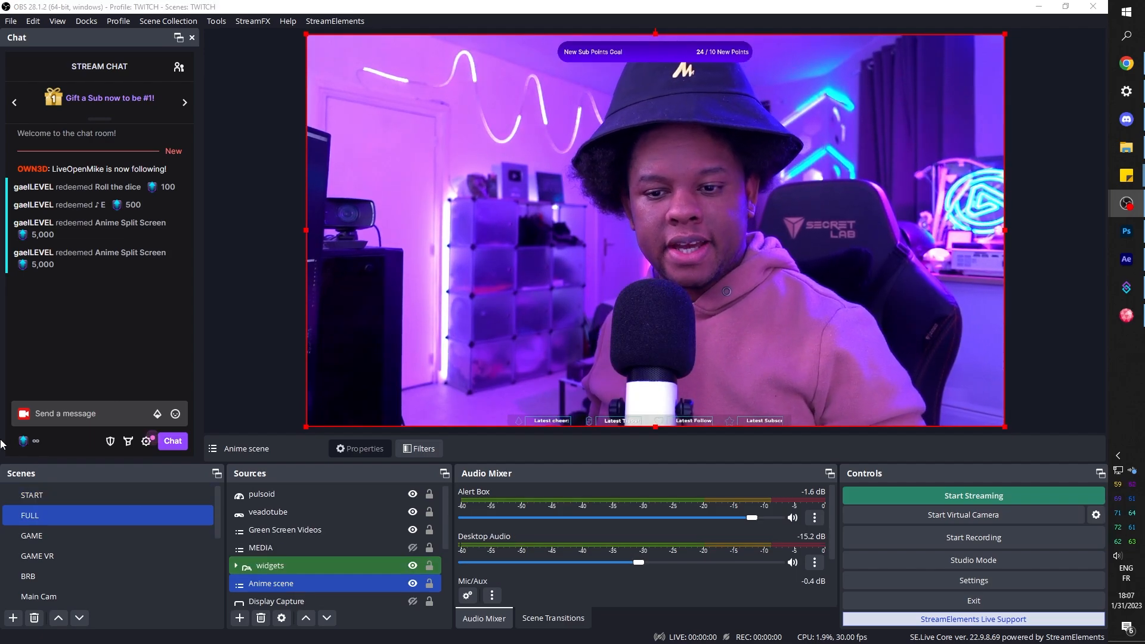
Step: Redeem the Anime Split Screen reward once more from the chat with the FULL scene active
left_click(24, 441)
scroll(90, 394, "down", 5)
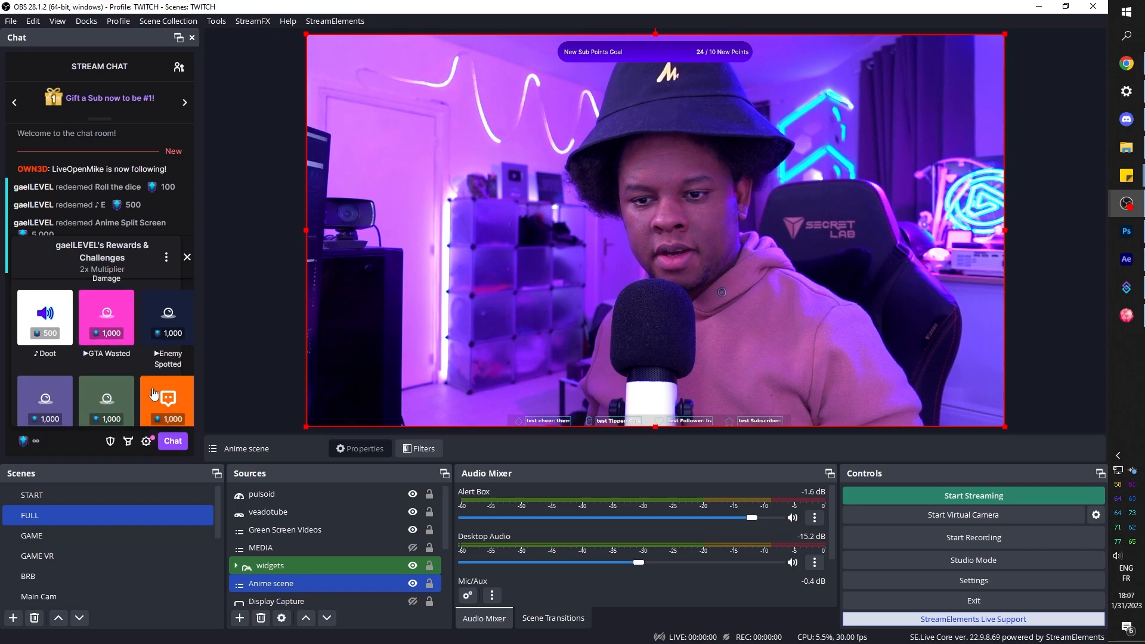
left_click(168, 382)
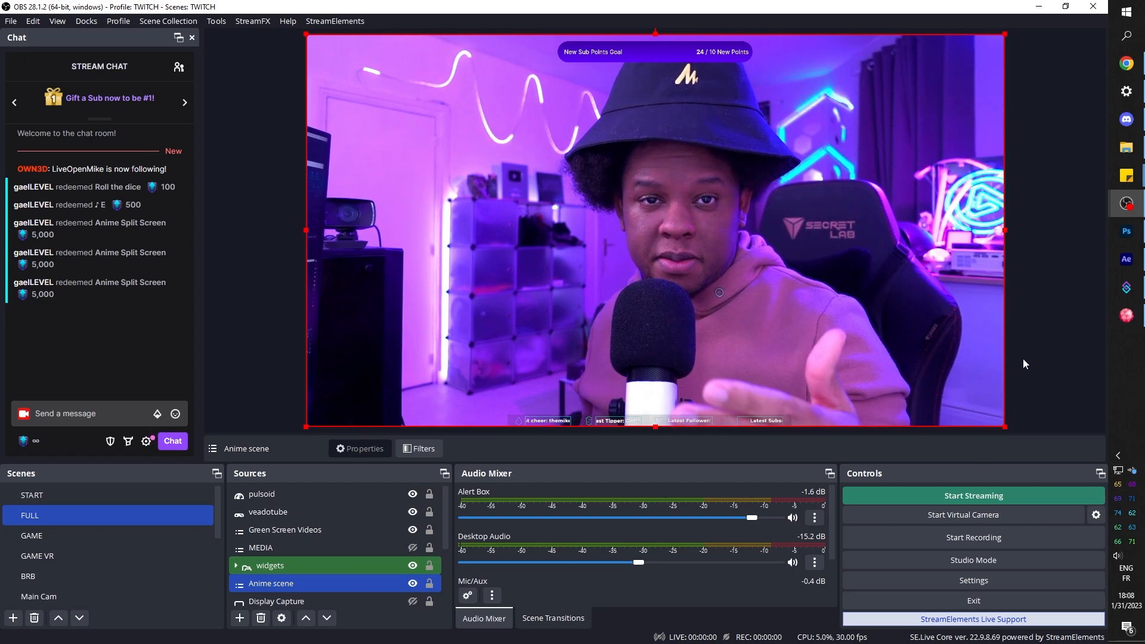
Step: Switch to Photoshop, hide Group 1, show Group 1 copy and toggle the visibility of its rectangle layers to view each mask
left_click(1126, 232)
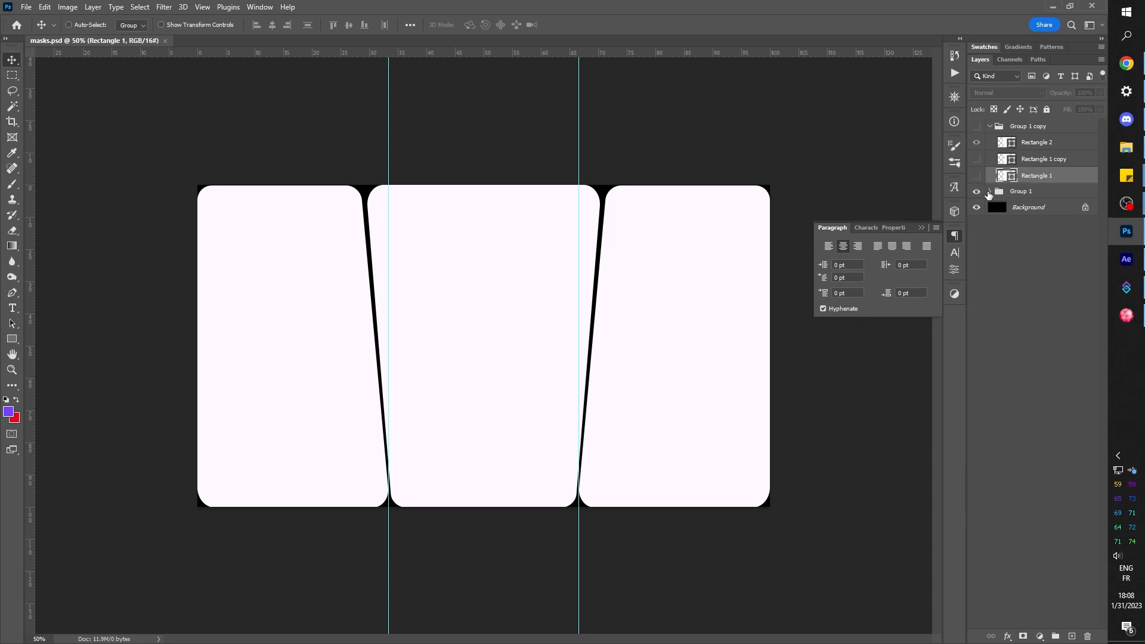
left_click(977, 191)
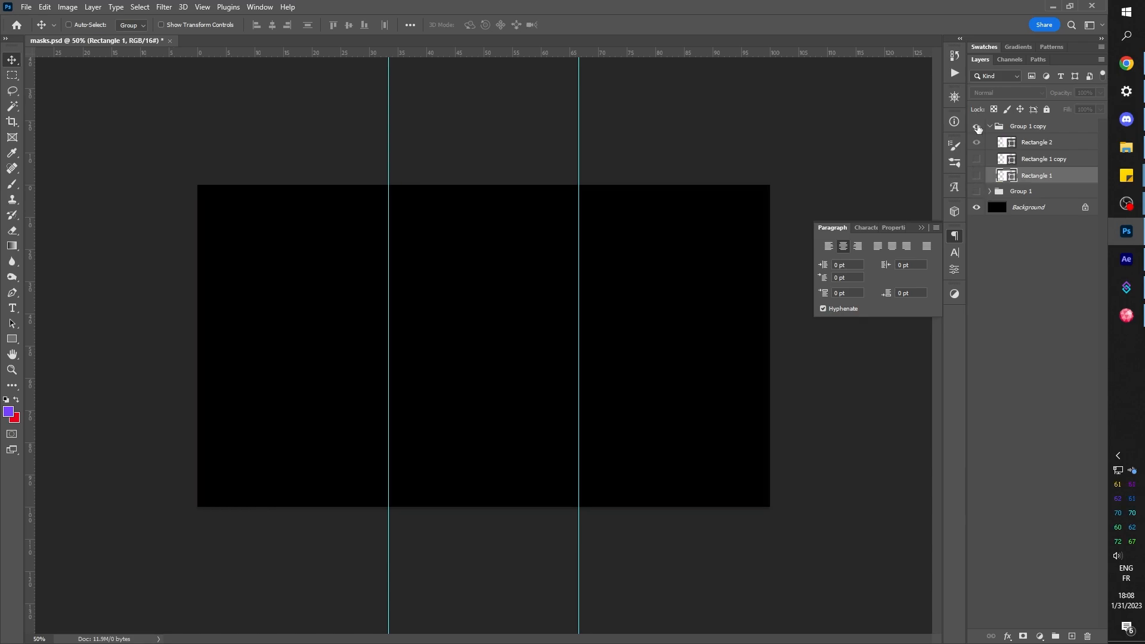
left_click(977, 127)
left_click(977, 143)
left_click(977, 159)
left_click(978, 159)
left_click(977, 176)
left_click(977, 176)
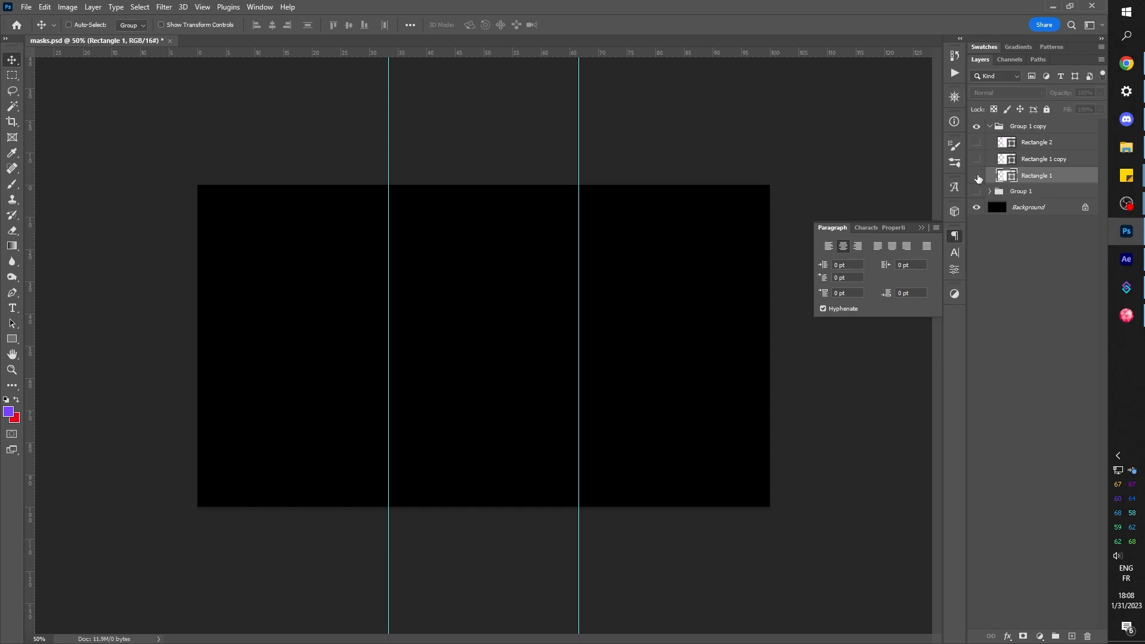